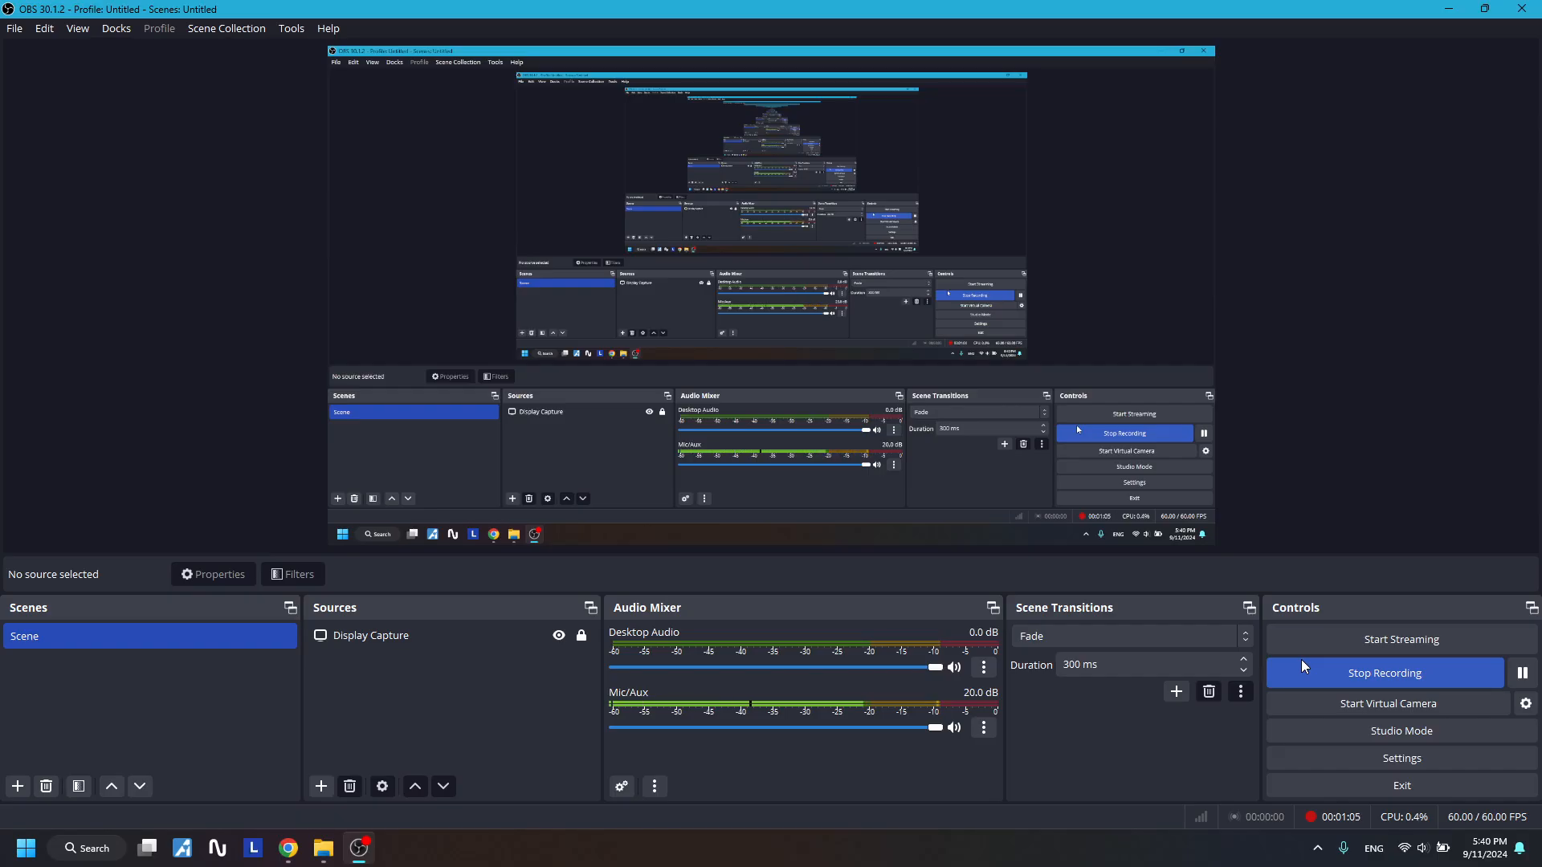
Review the TARUMT-FYP-LyxLatex repository's README, from the installation guide through the usage instructions to the changelogs
click(1447, 10)
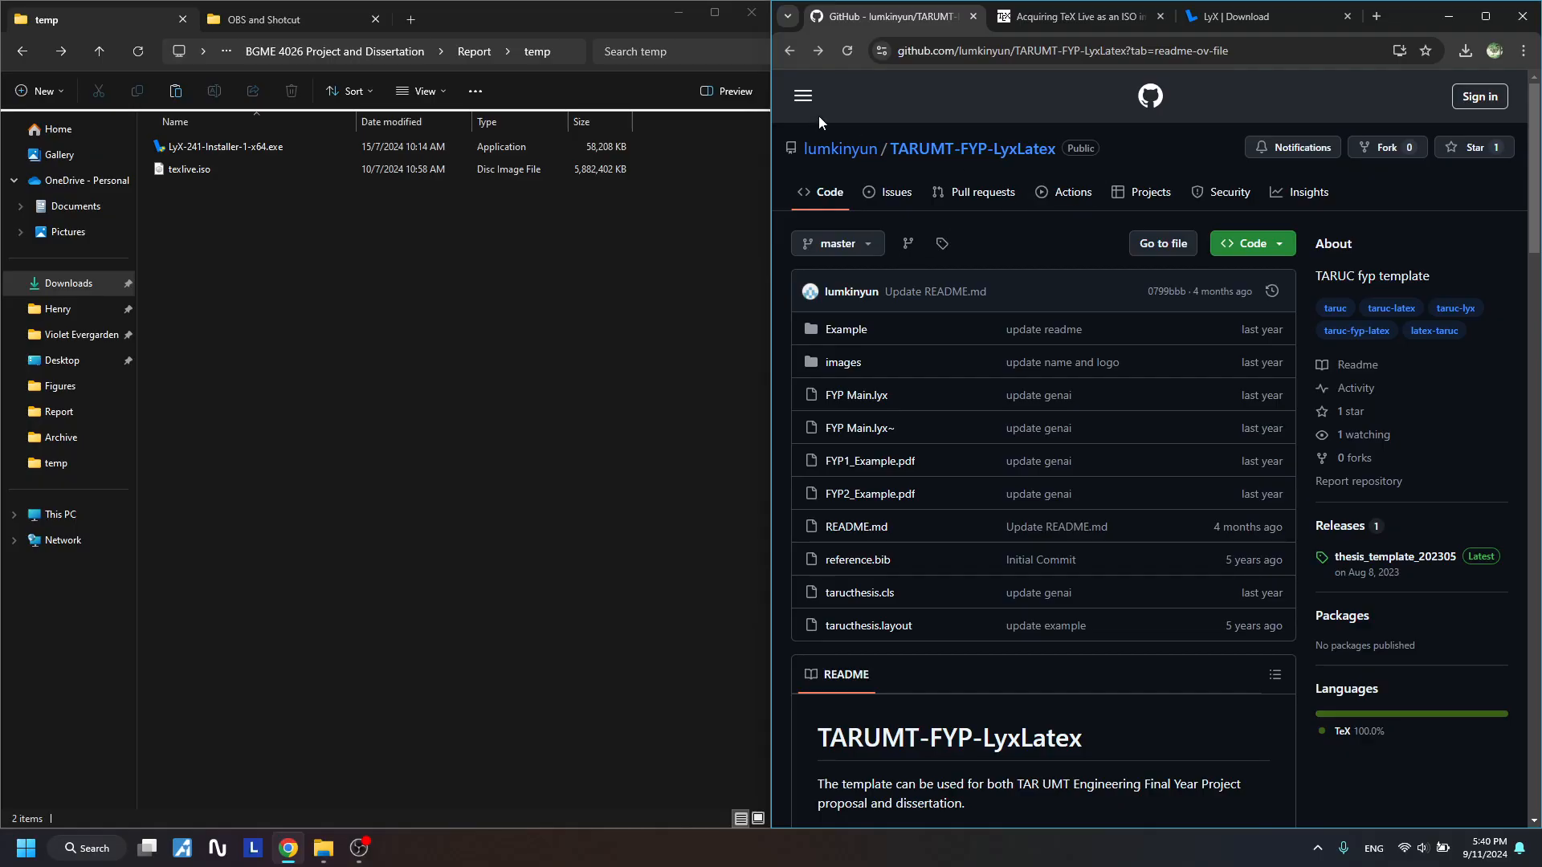
drag(1230, 51, 892, 50)
click(964, 79)
scroll(1097, 157, down, 6)
scroll(1099, 163, down, 20)
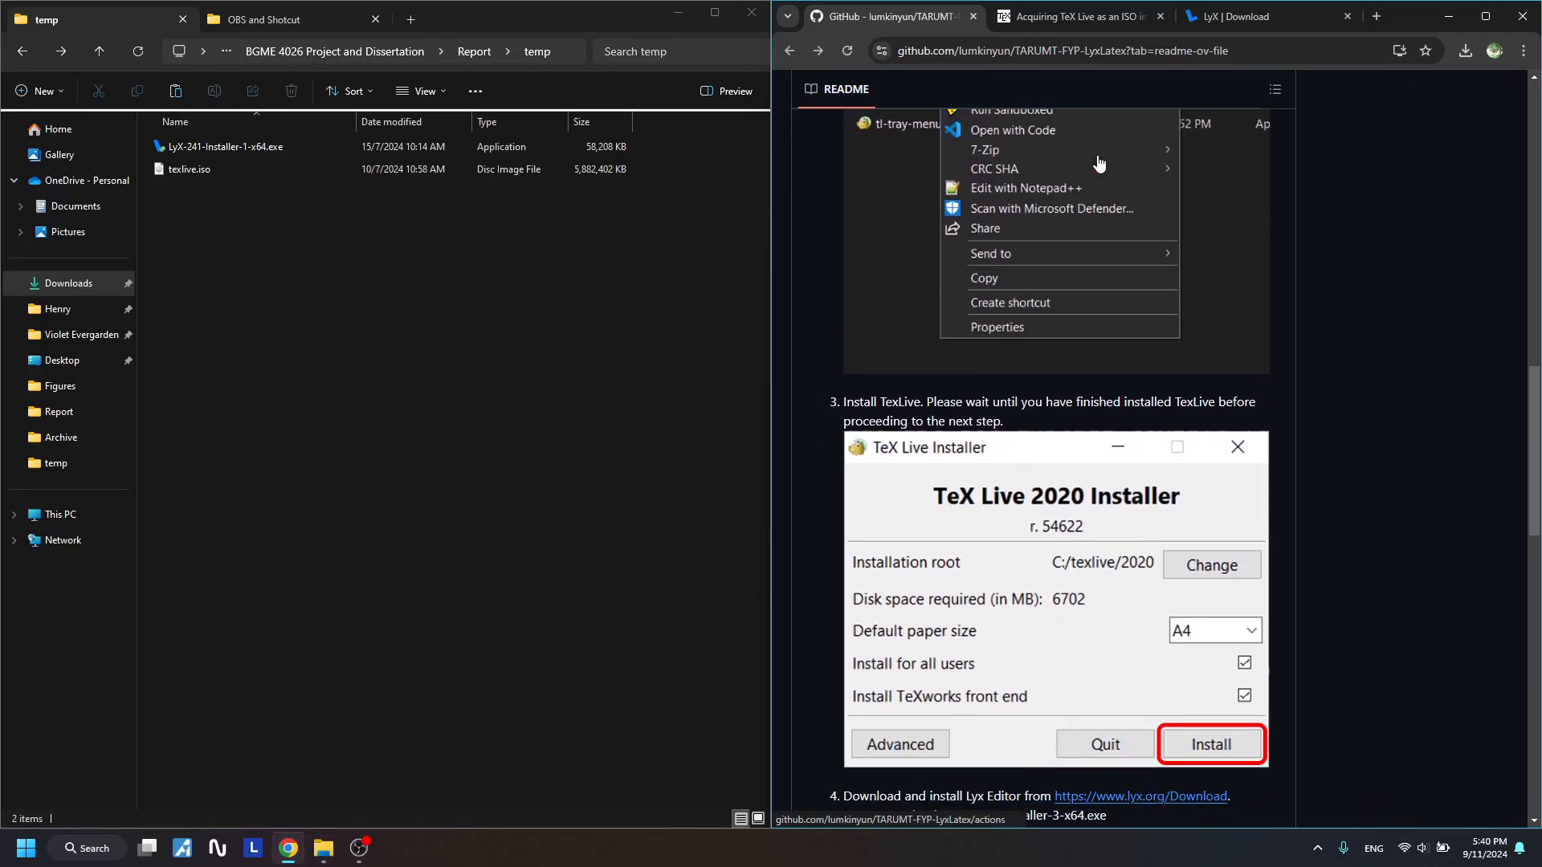
scroll(1098, 160, down, 2)
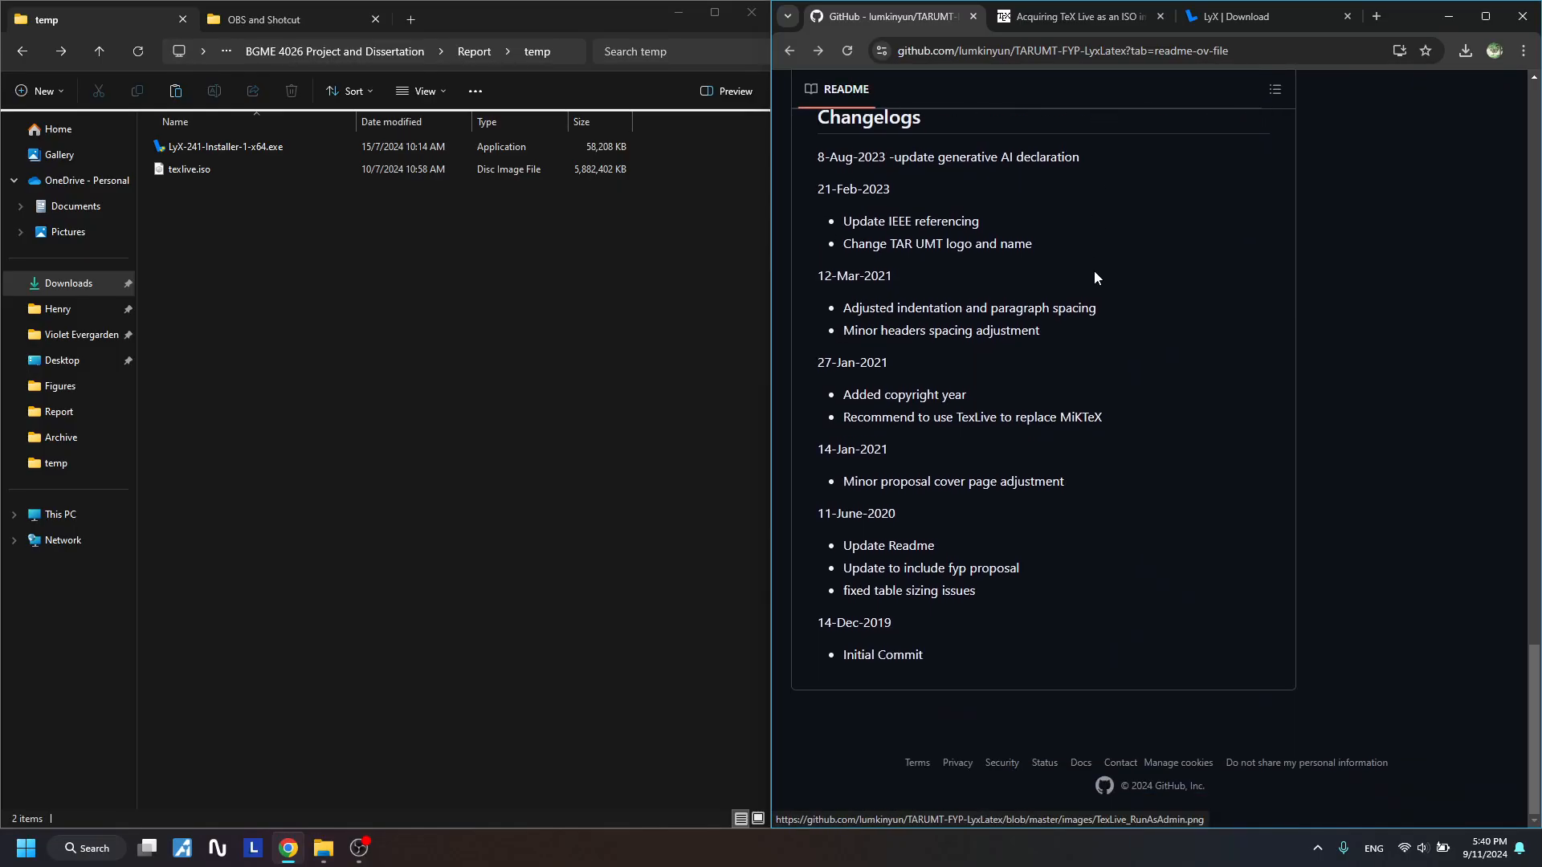
scroll(1105, 315, up, 18)
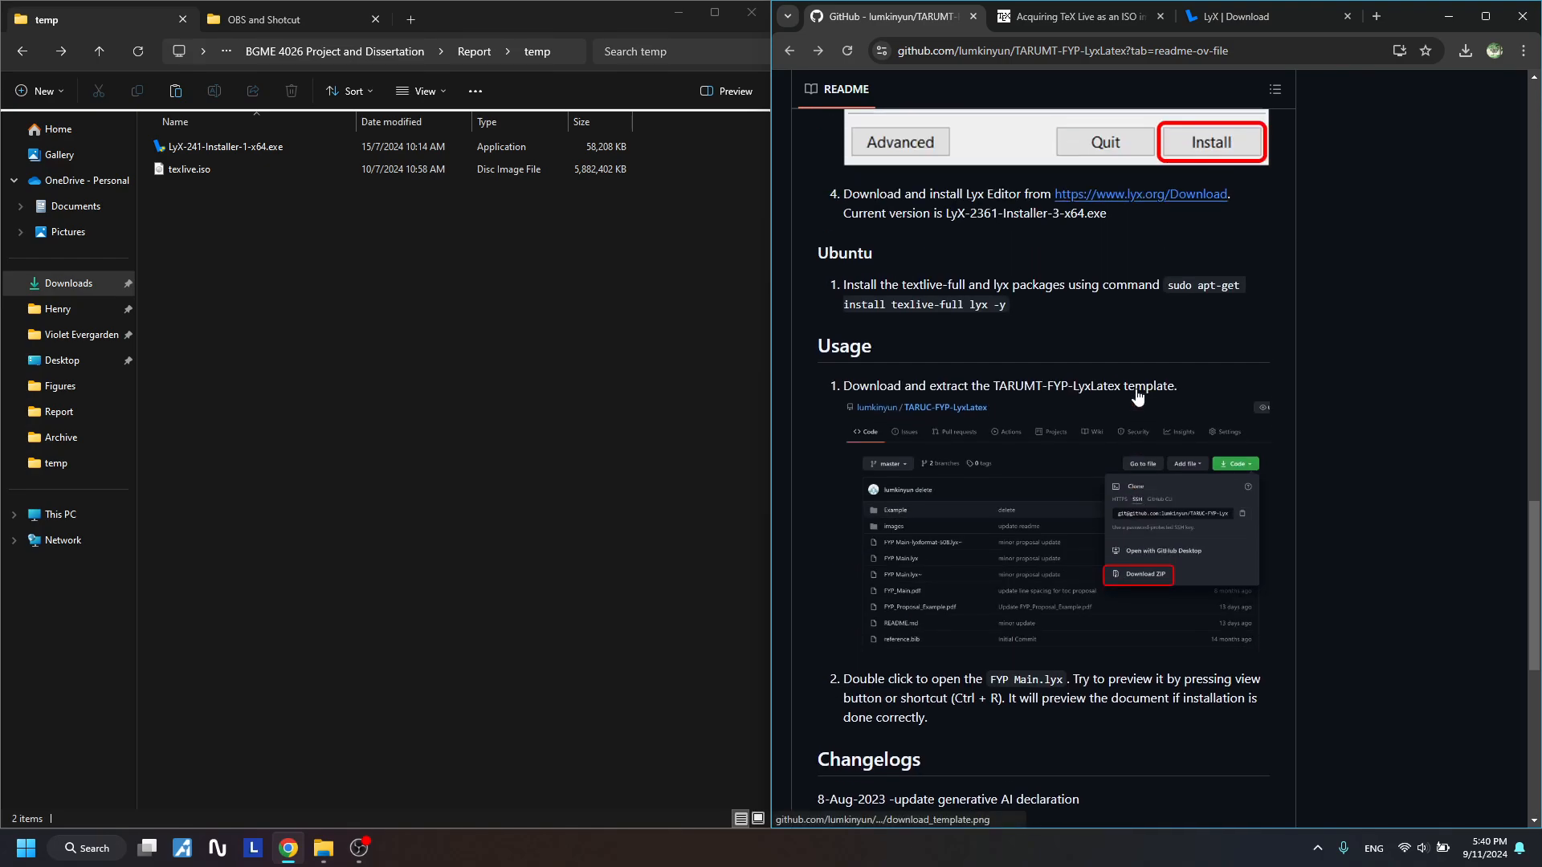
scroll(1137, 390, up, 10)
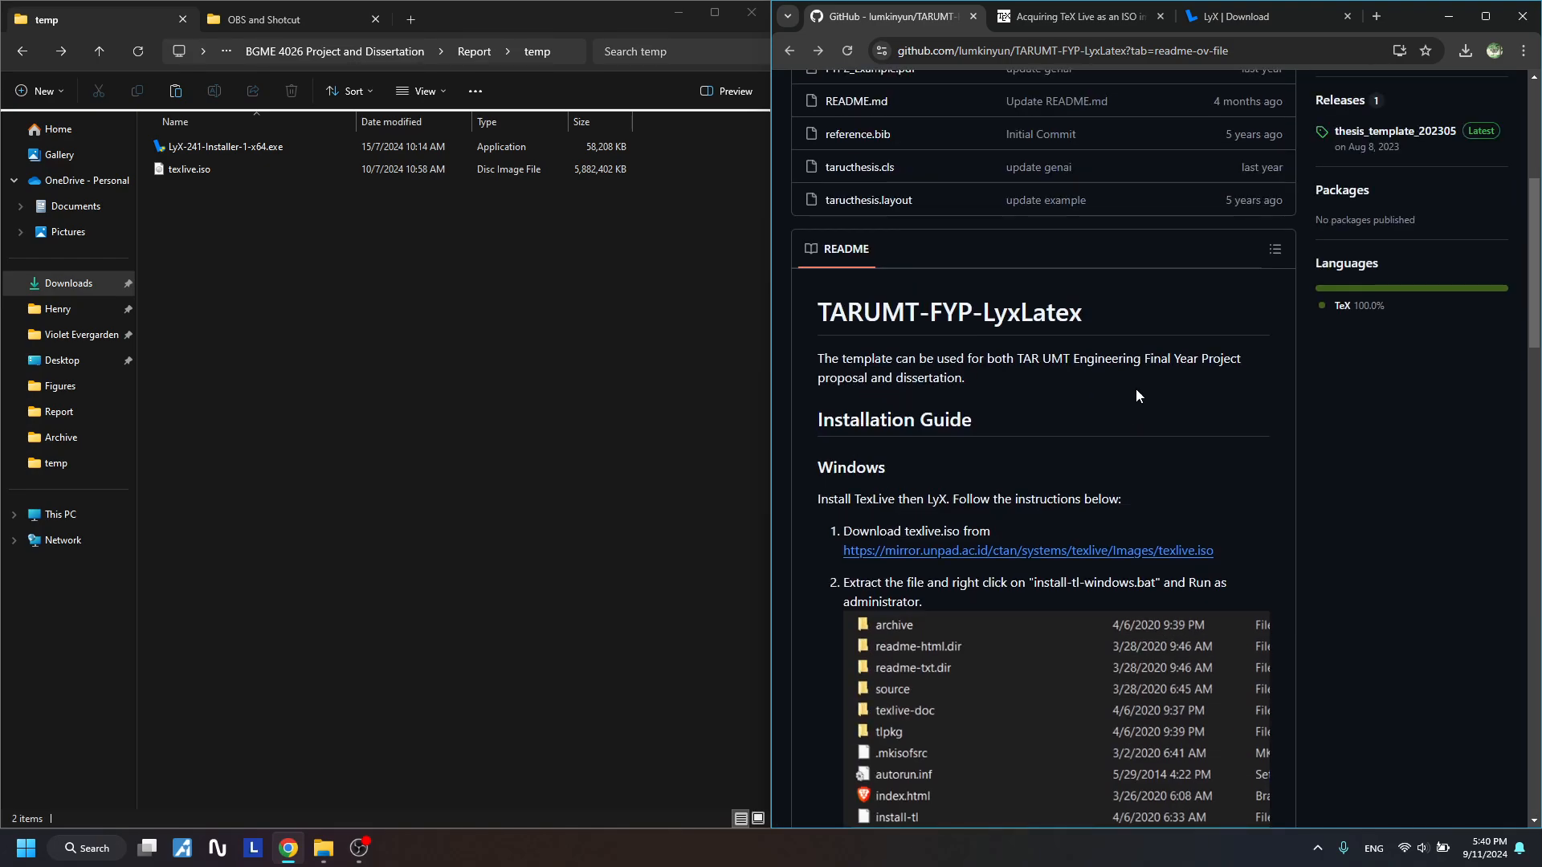
scroll(938, 204, down, 4)
scroll(938, 204, down, 12)
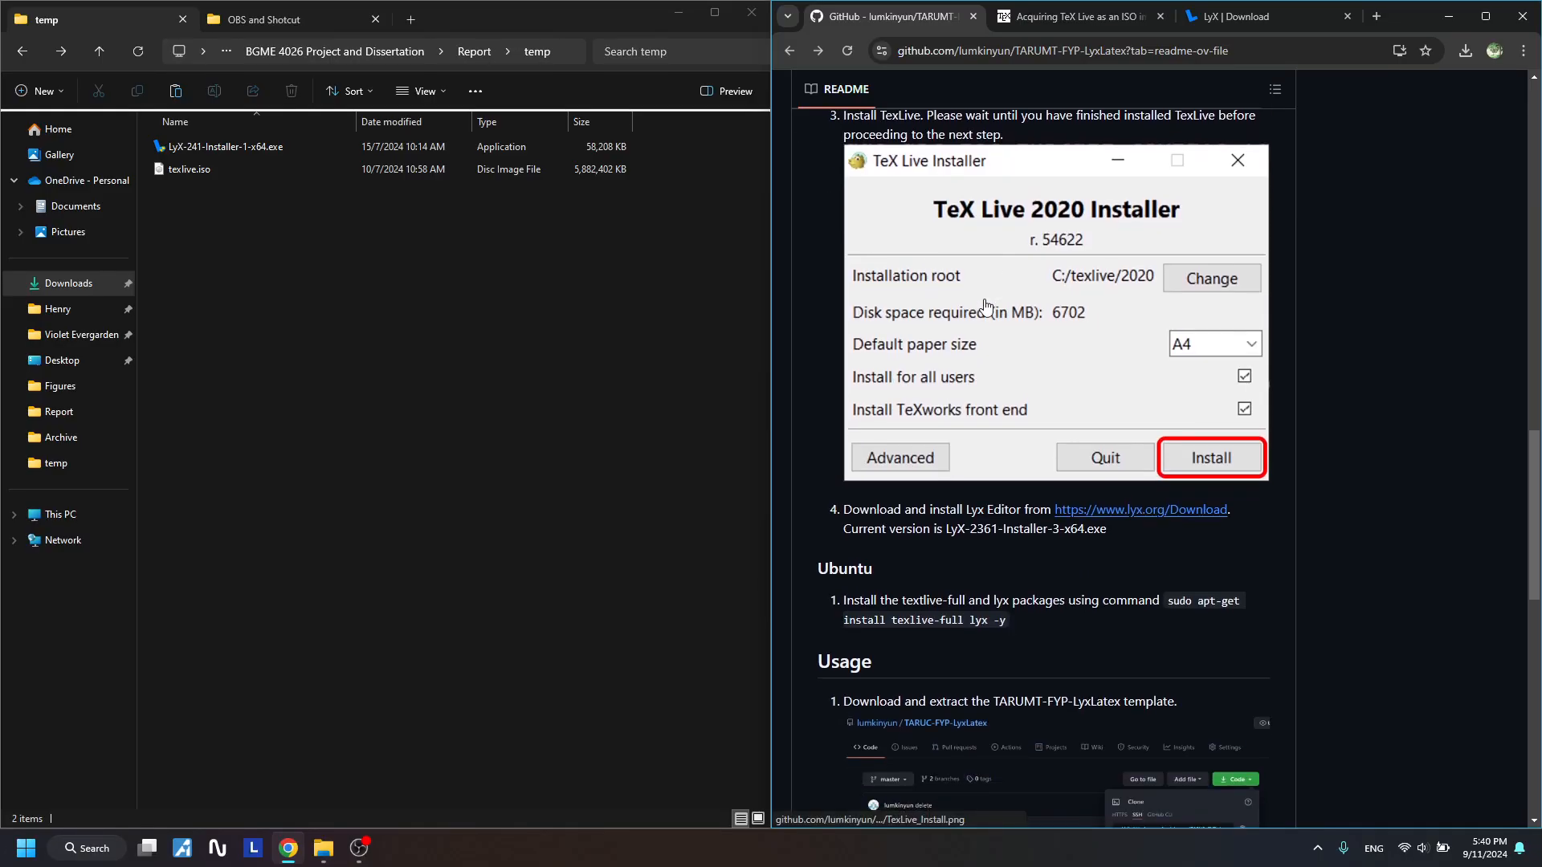
scroll(912, 440, up, 2)
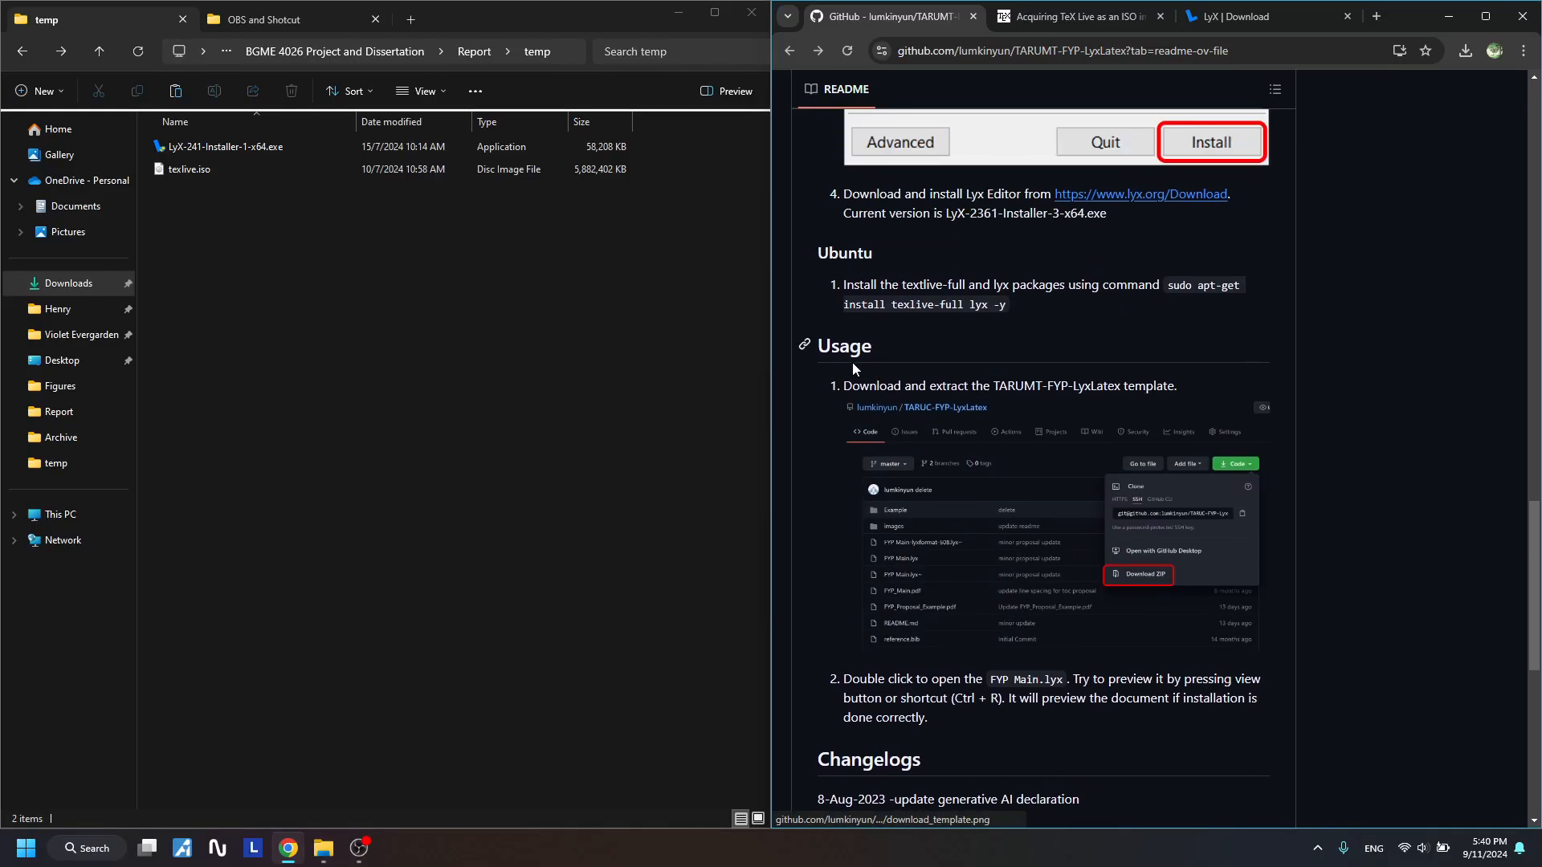
scroll(1034, 415, up, 5)
scroll(1034, 415, up, 15)
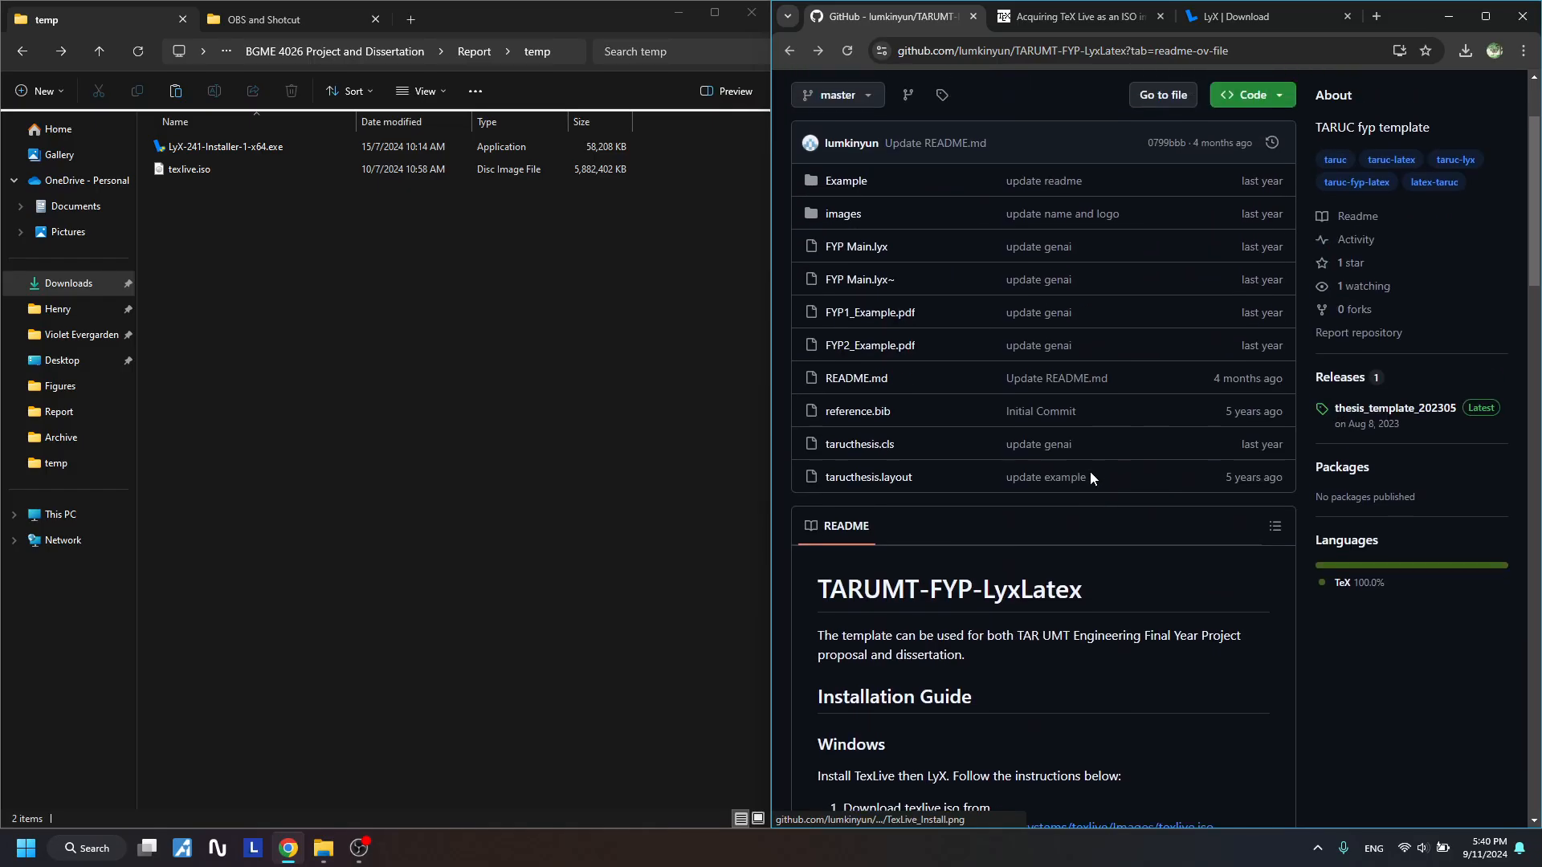
Close the TeX Live ISO and LyX download tabs, keeping only the GitHub repository page
click(1159, 16)
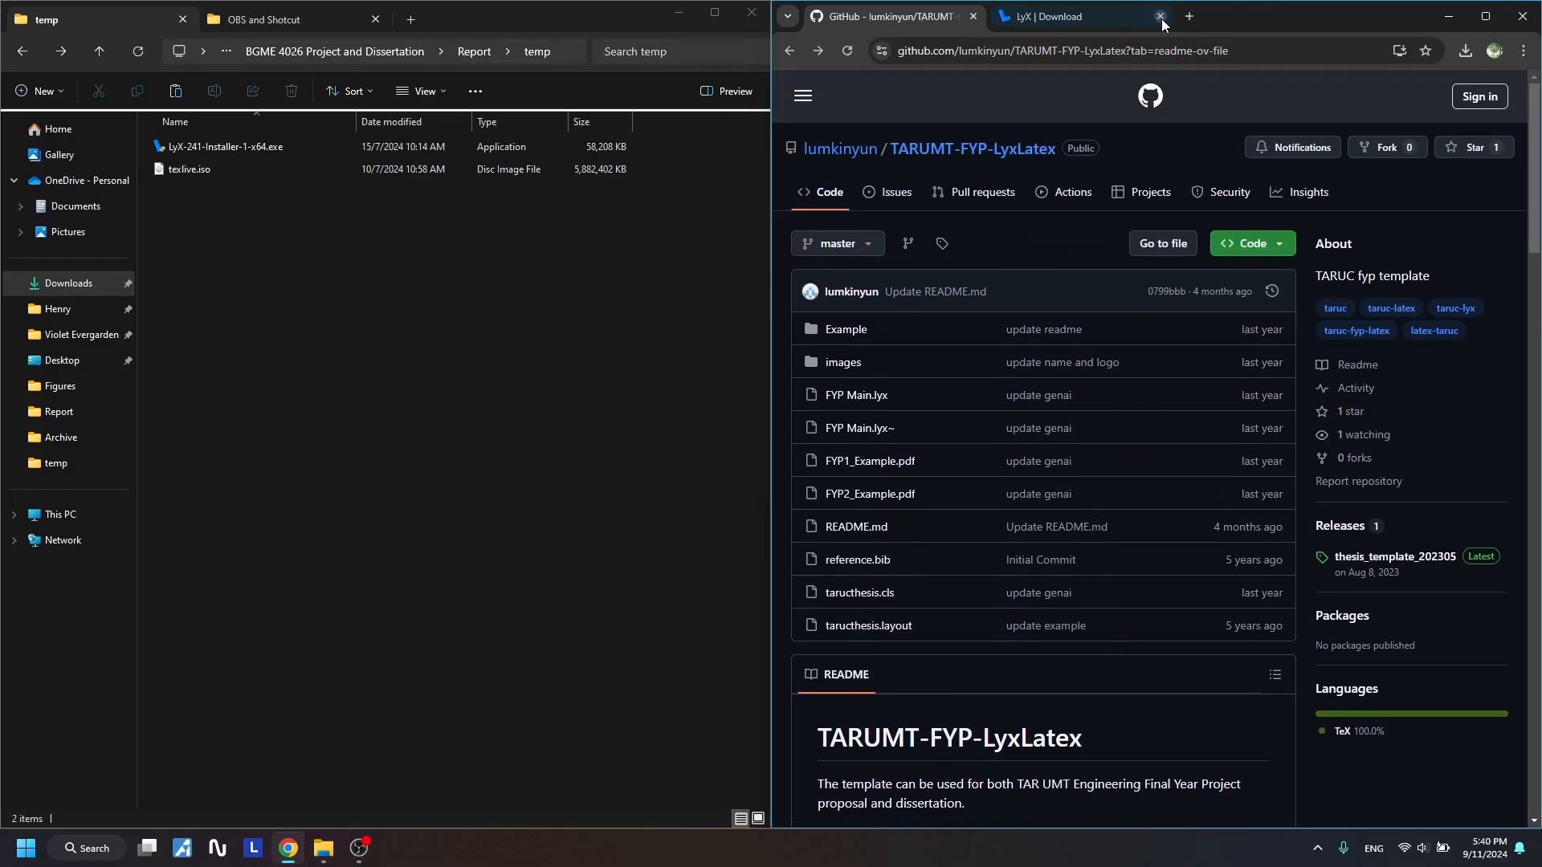
click(1159, 16)
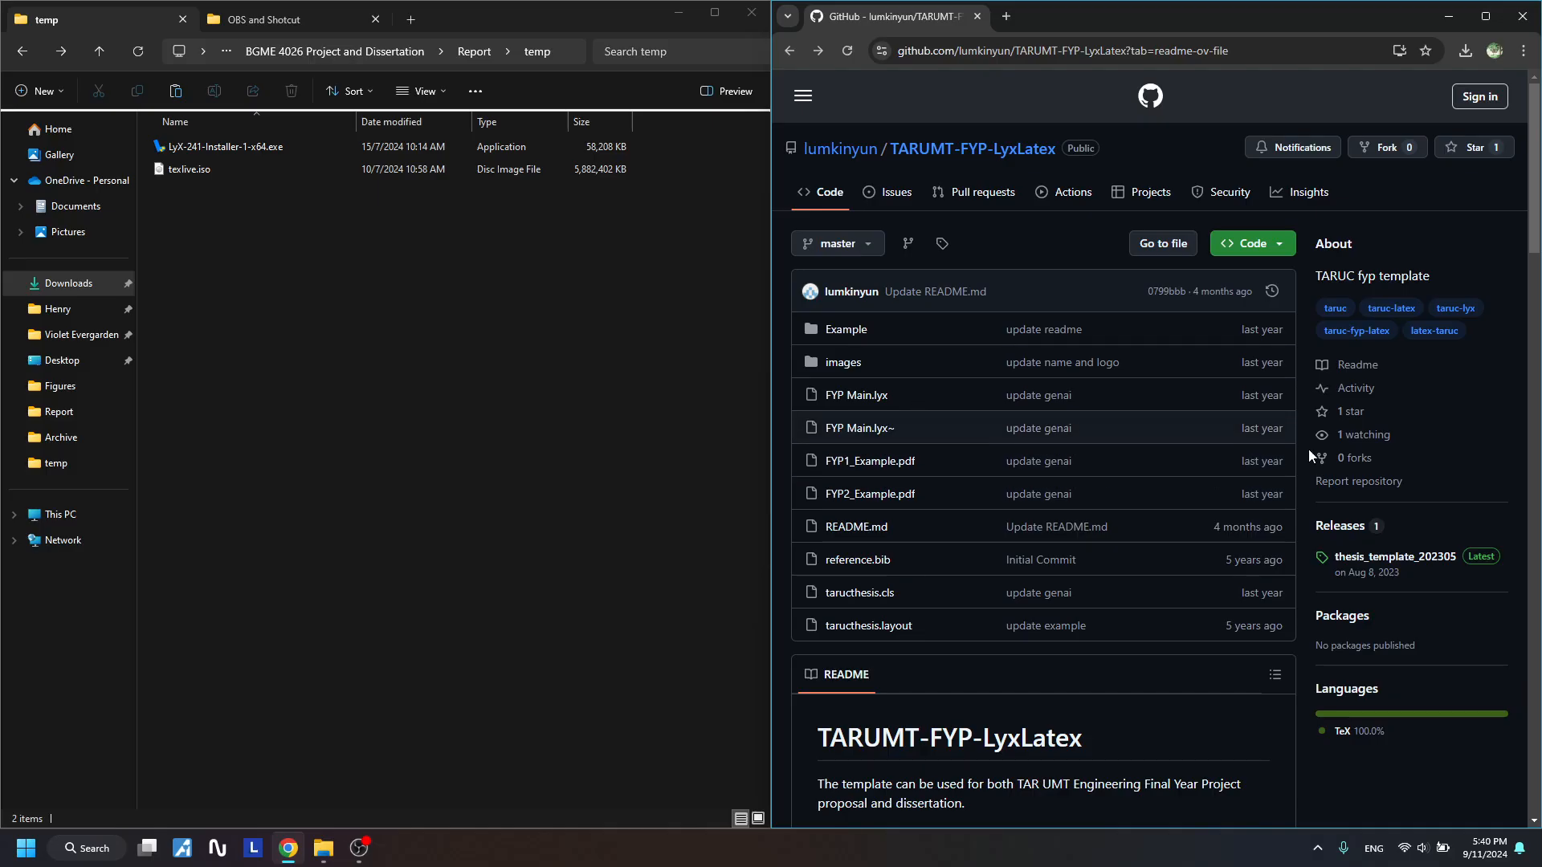
scroll(1059, 482, down, 3)
scroll(1057, 473, up, 3)
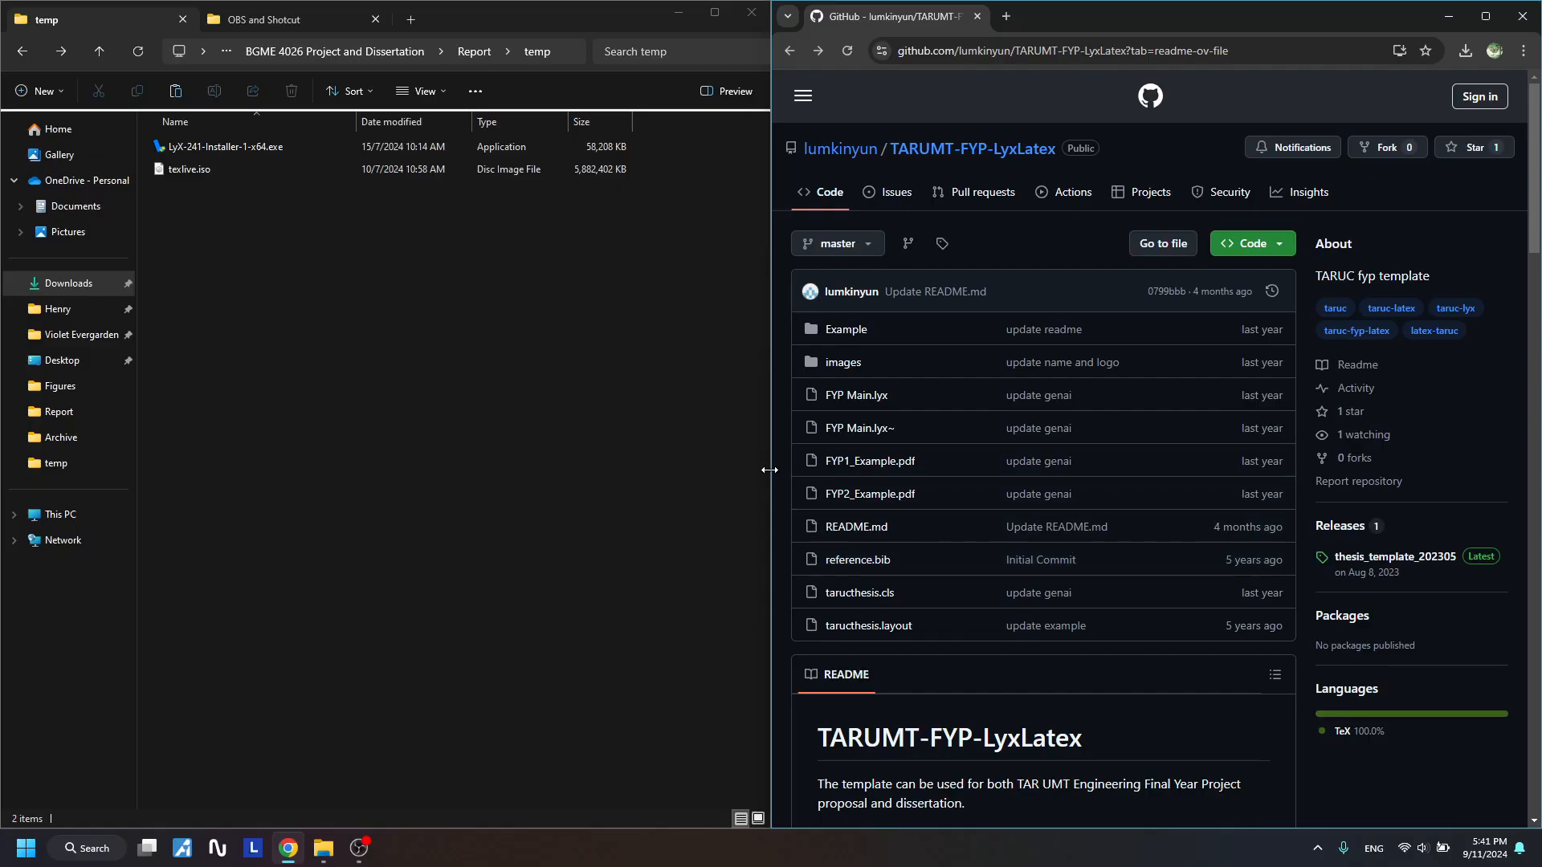
Read the README's title and Windows installation introduction, highlighting Lyx, TexLive and the note to follow the instructions
scroll(1086, 475, down, 4)
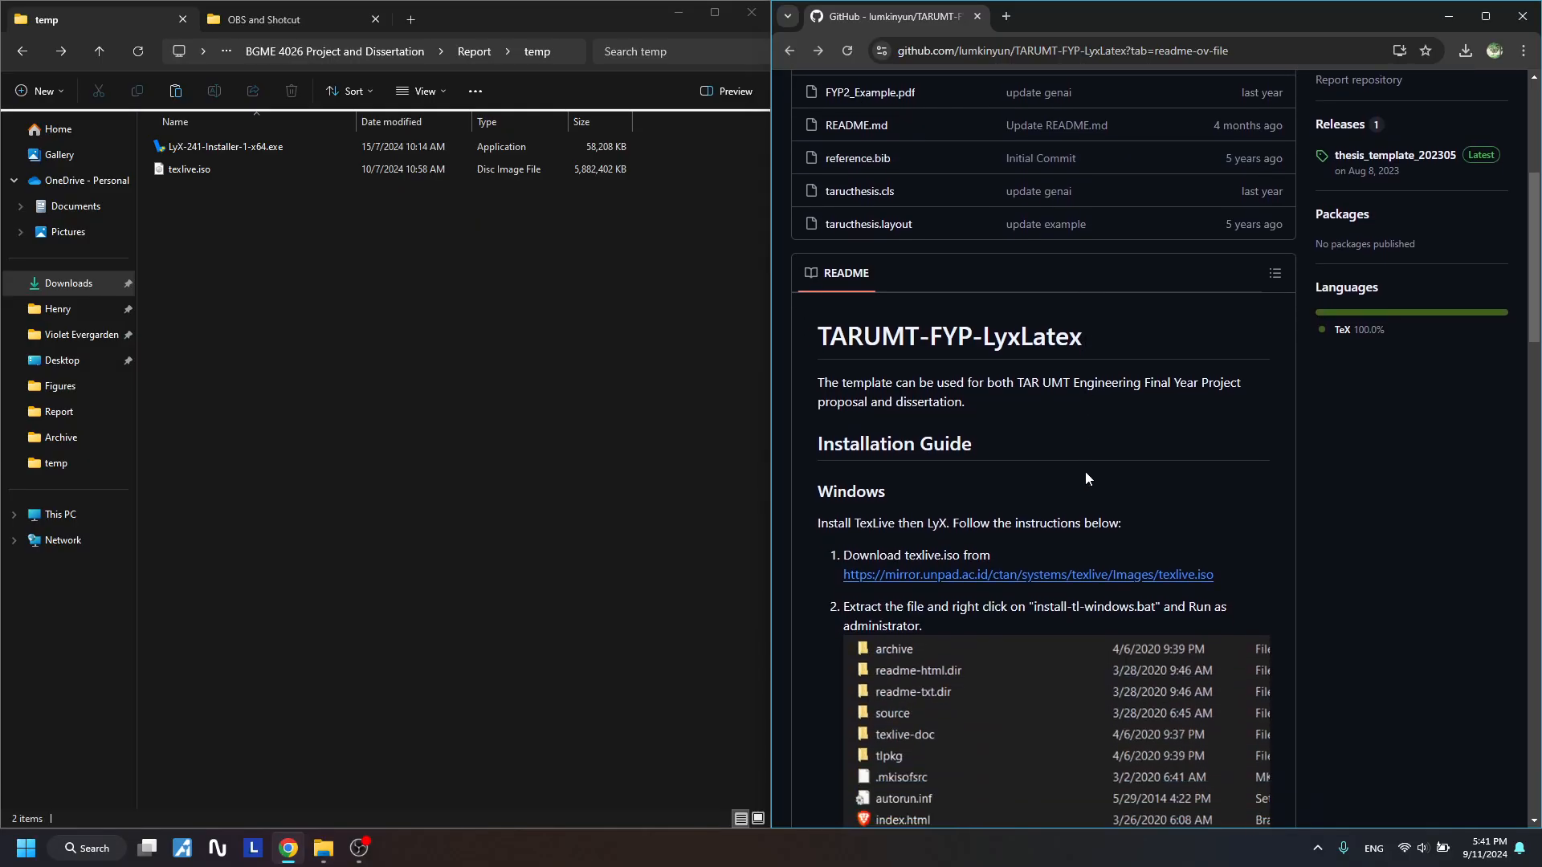
drag(982, 338, 1020, 337)
scroll(1053, 465, down, 1)
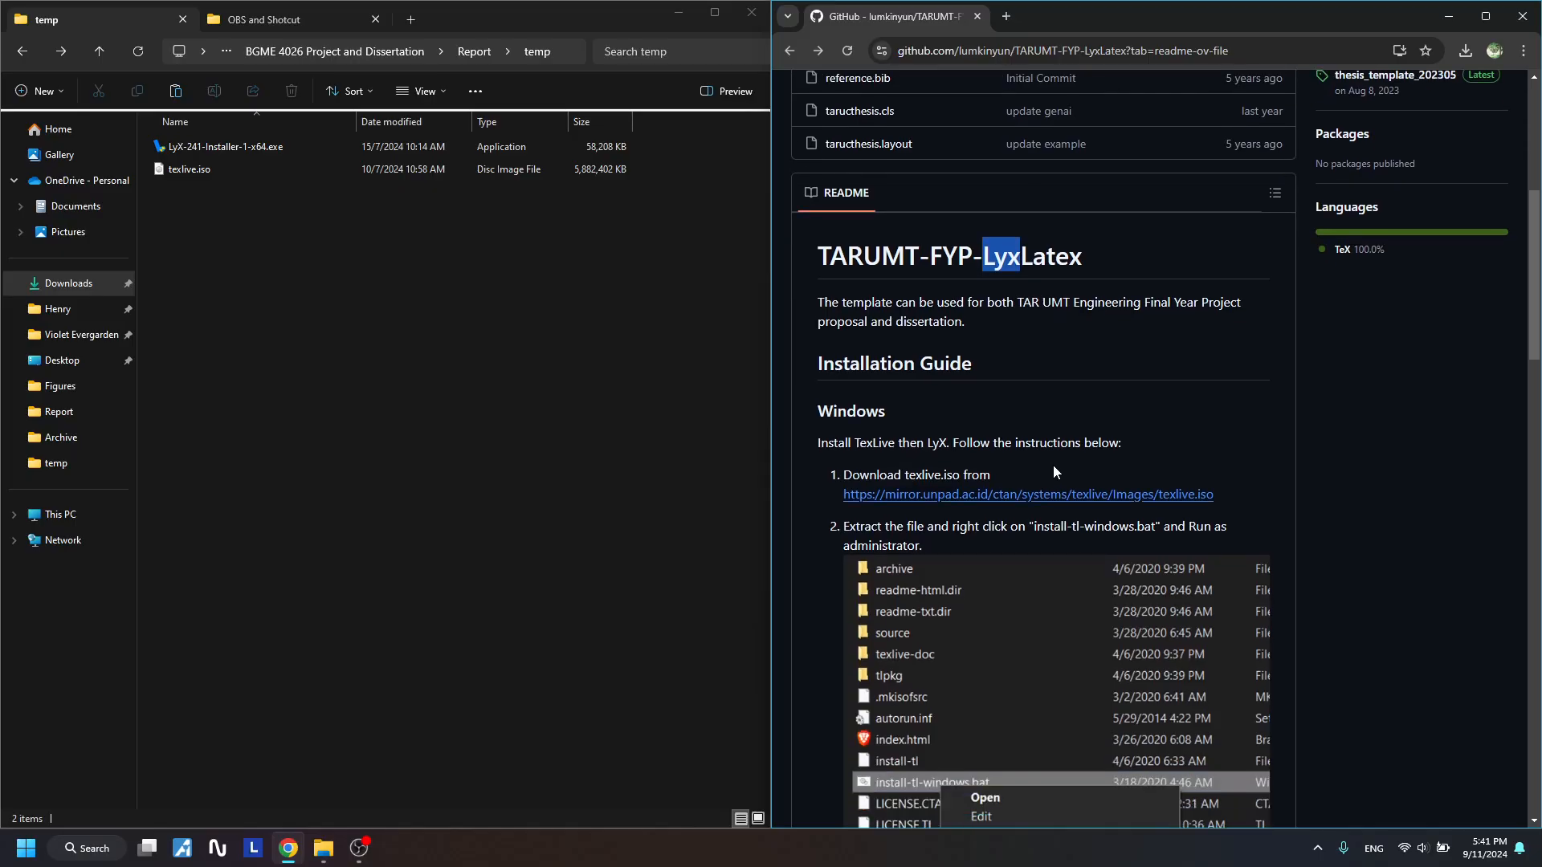
double_click(861, 442)
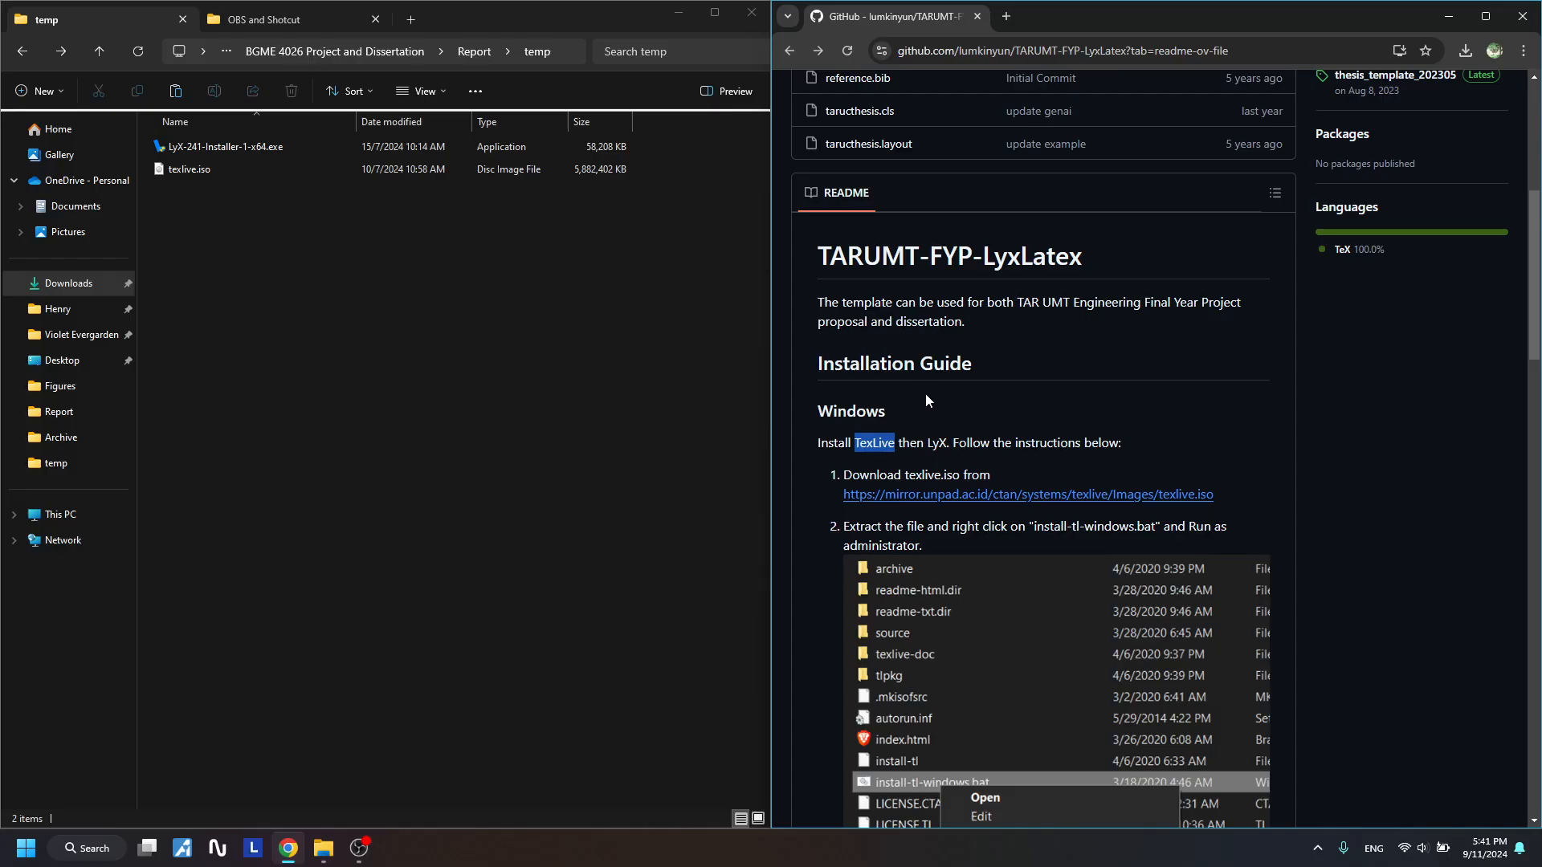
drag(927, 444, 947, 445)
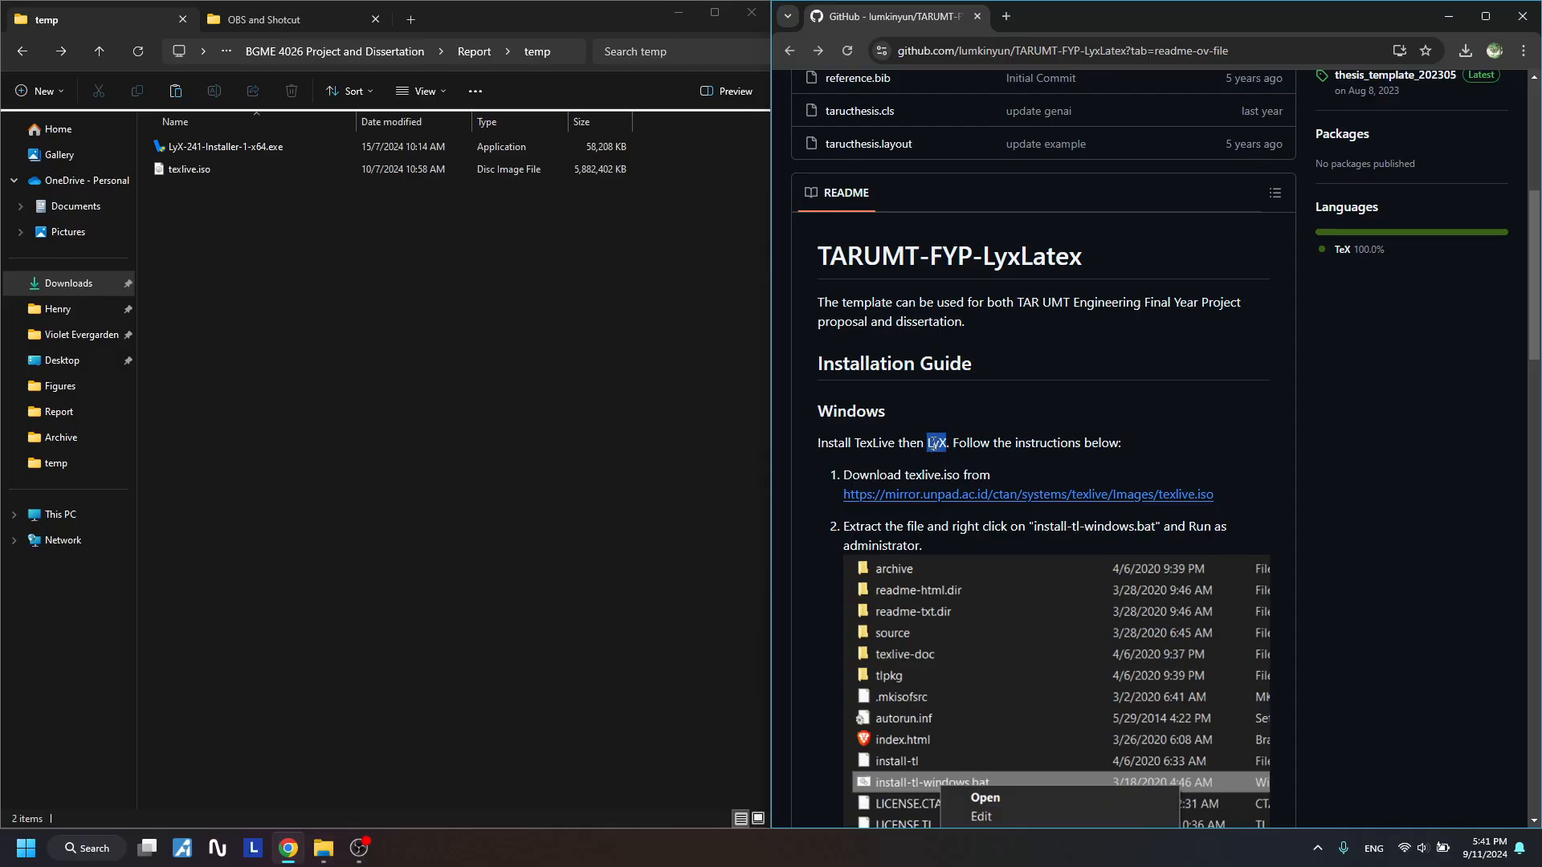
click(960, 434)
drag(953, 442, 1128, 446)
click(1095, 440)
Examine the installation order and highlight texlive.iso in the first Windows installation instruction
scroll(1015, 418, down, 1)
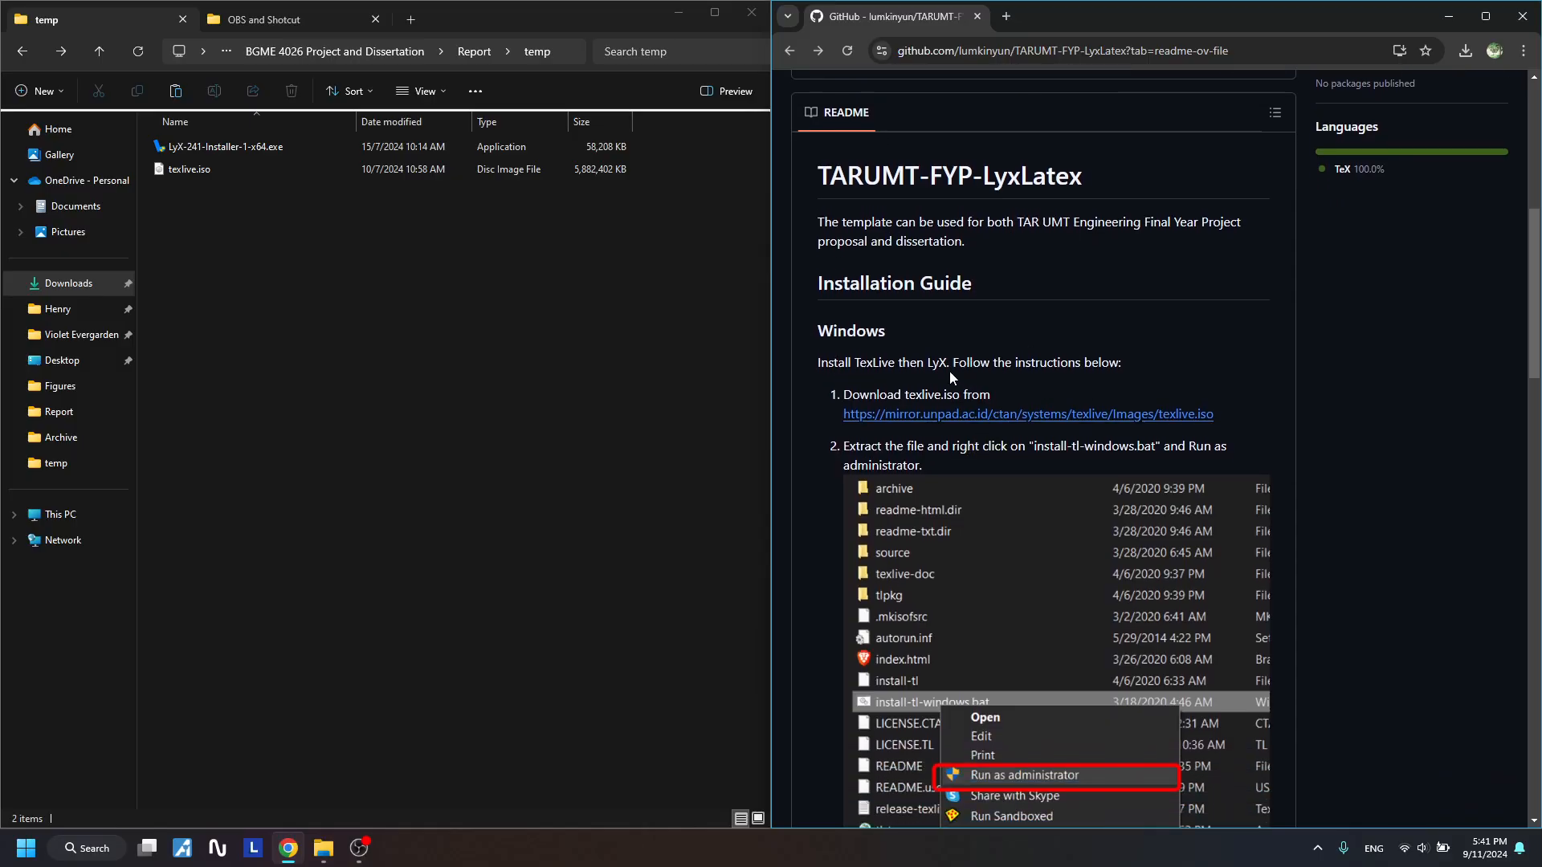
double_click(890, 363)
click(897, 363)
drag(866, 366, 939, 369)
click(940, 369)
scroll(980, 413, down, 1)
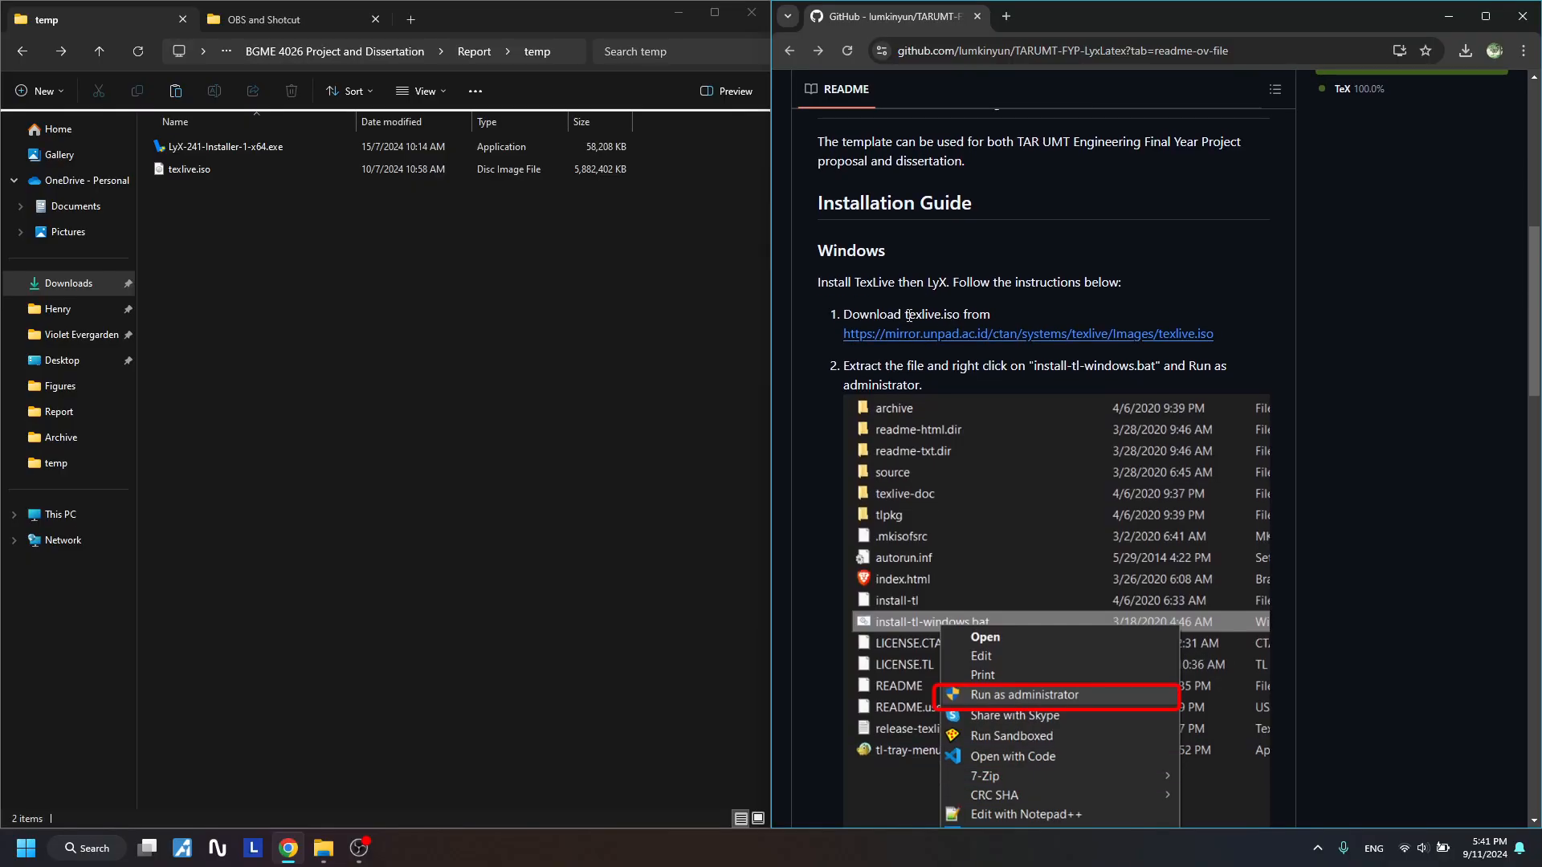
drag(854, 283, 961, 315)
Start downloading texlive.iso from the README's mirror link and cancel that download
click(960, 344)
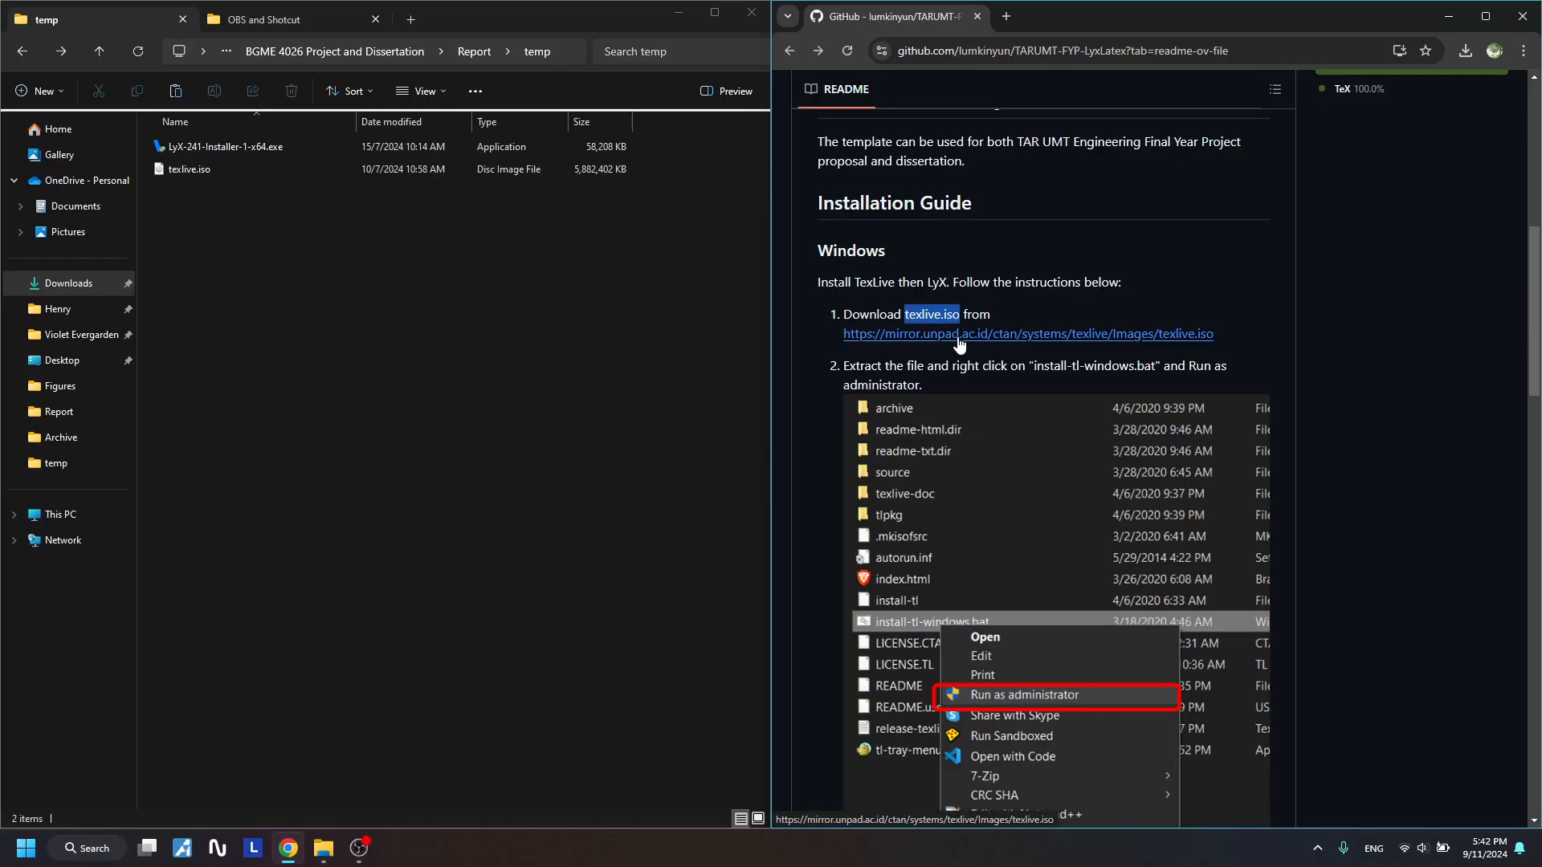
click(1463, 51)
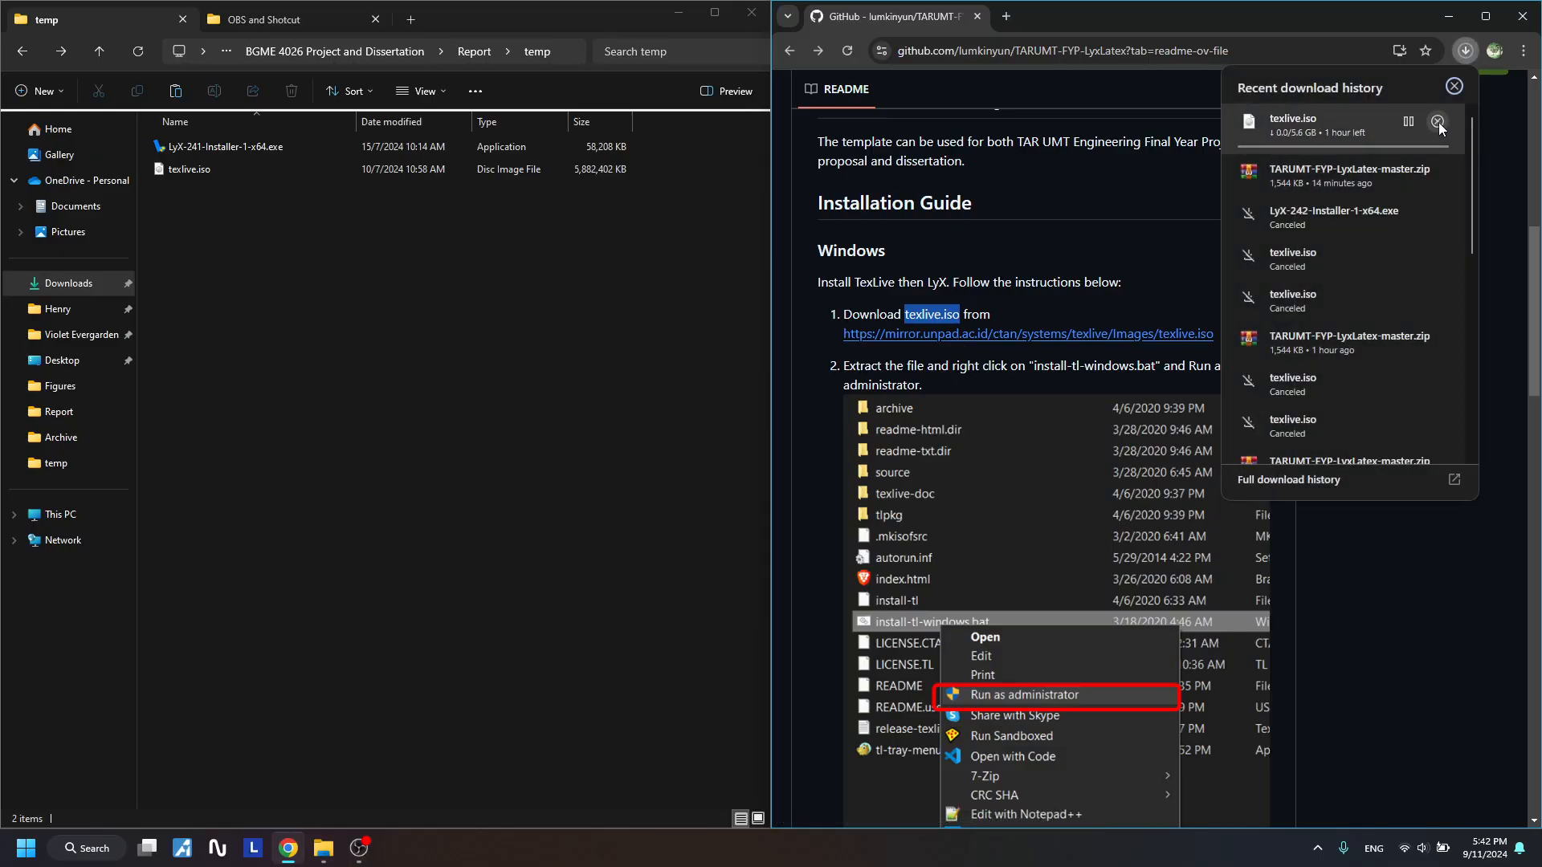
click(1438, 121)
click(1453, 86)
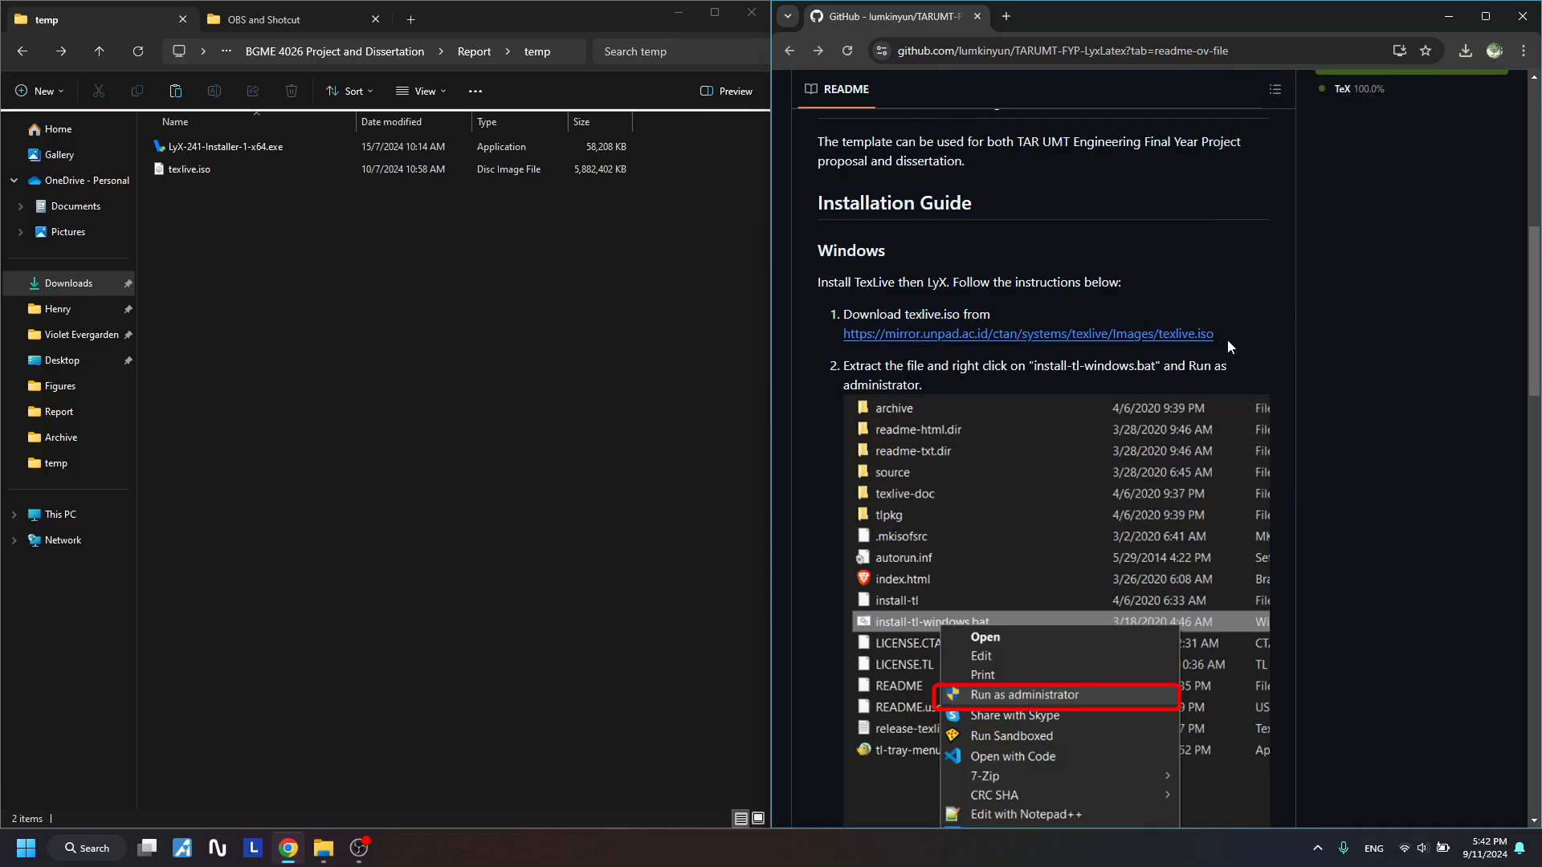
Search the web for texlive.iso in a new tab and open the "Acquiring TeX Live as an ISO image" page
drag(1229, 335, 832, 342)
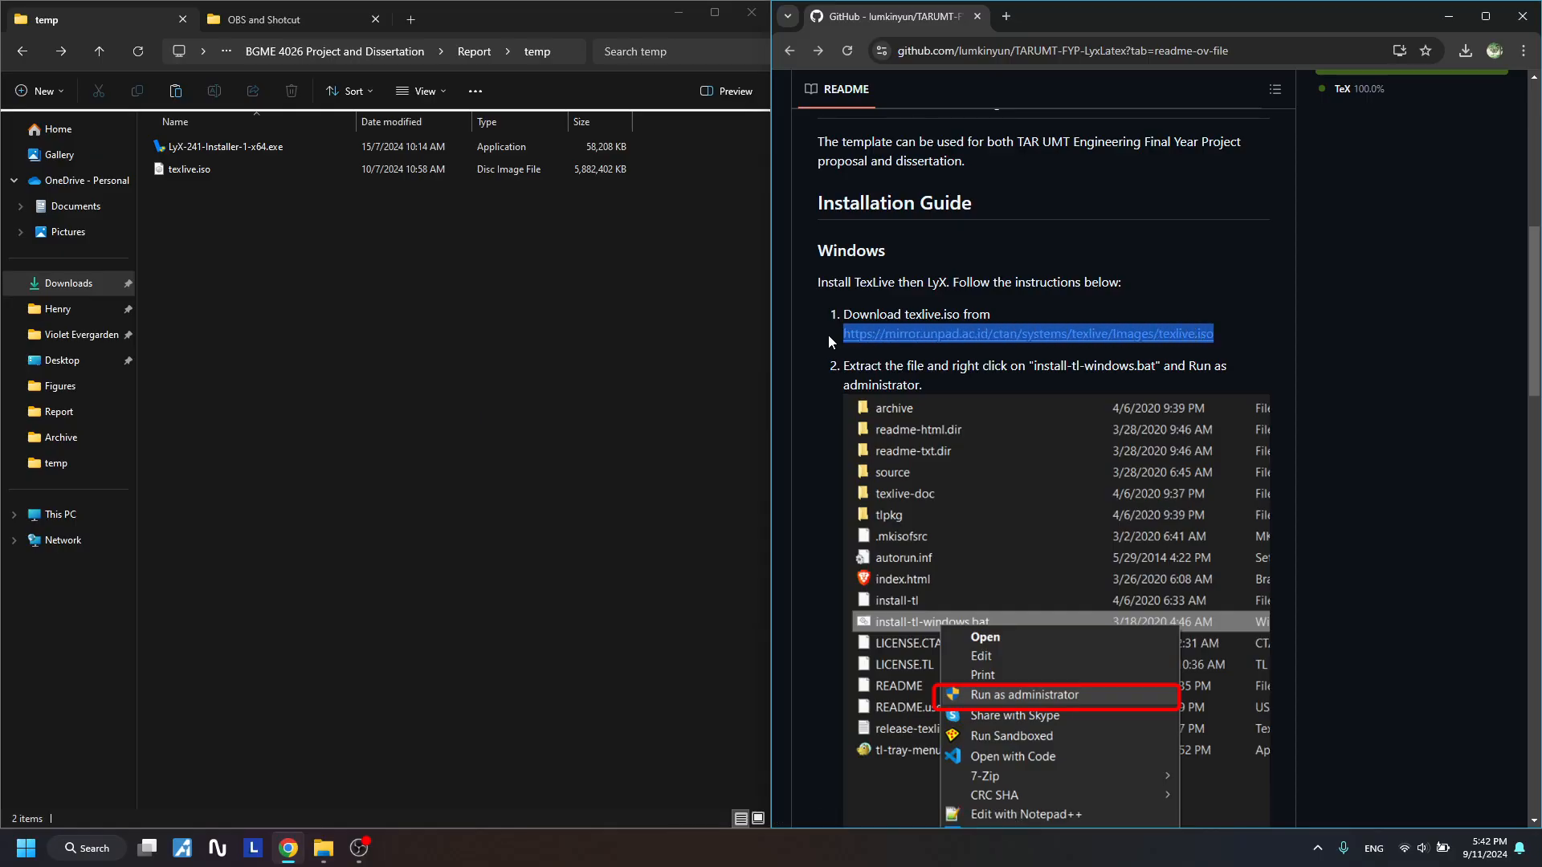
click(1077, 289)
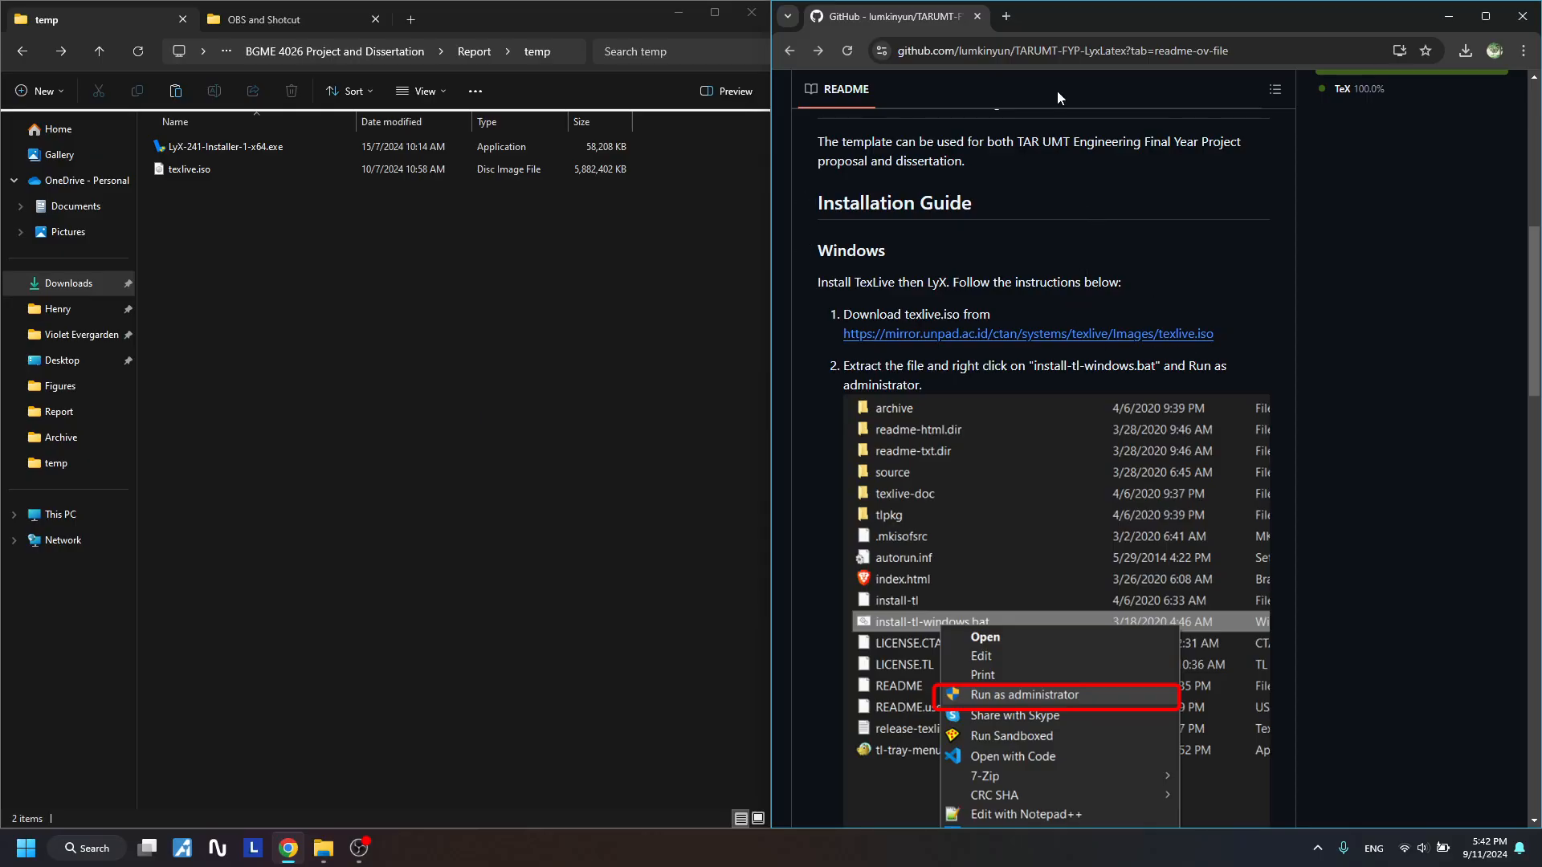
click(1006, 17)
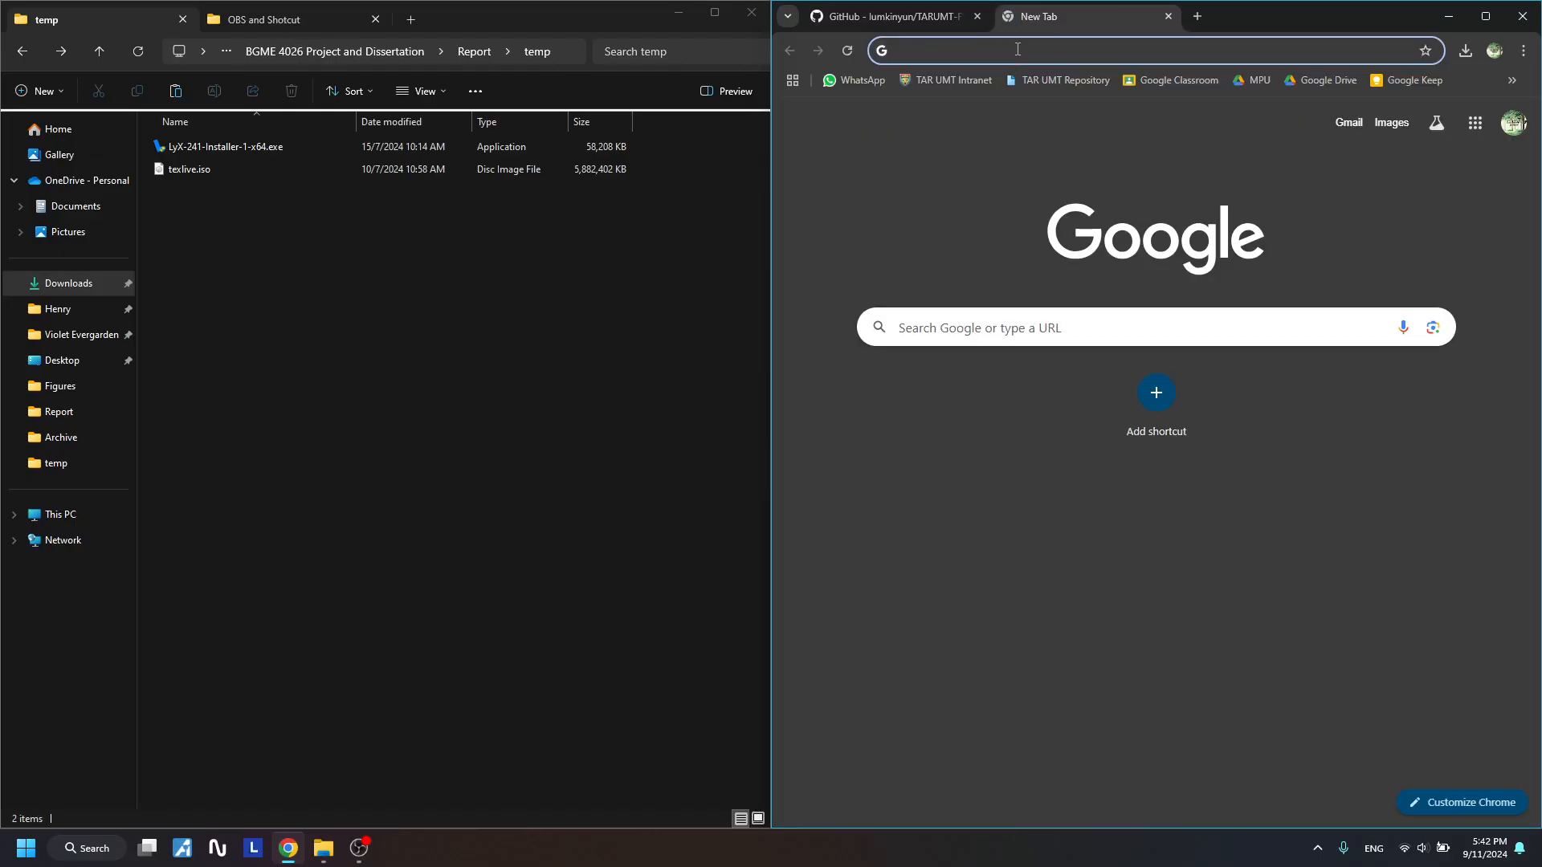
text(texlive.)
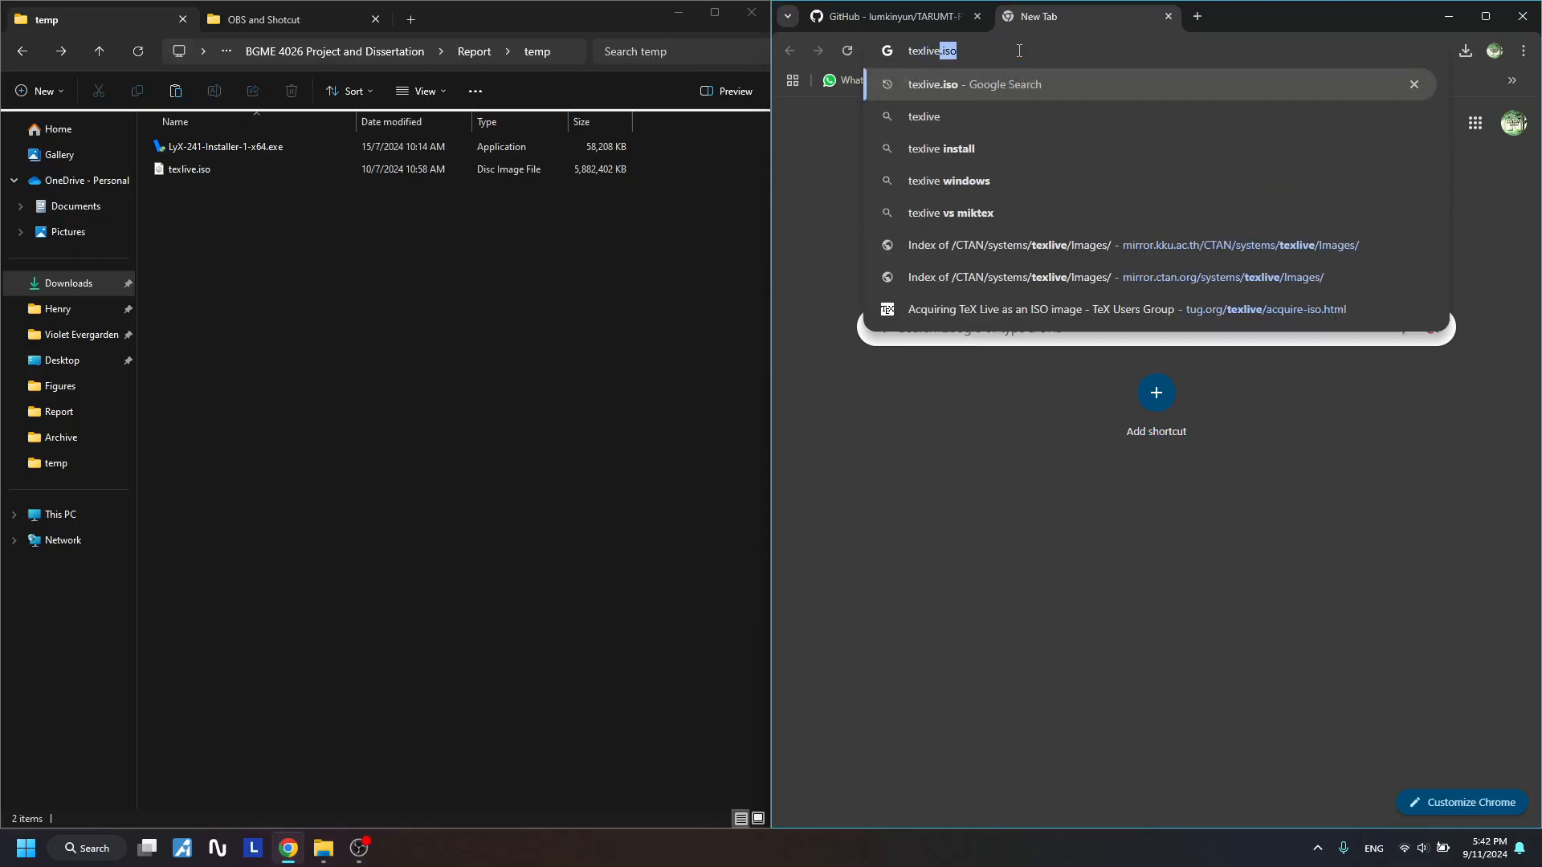
text(iso)
key(Return)
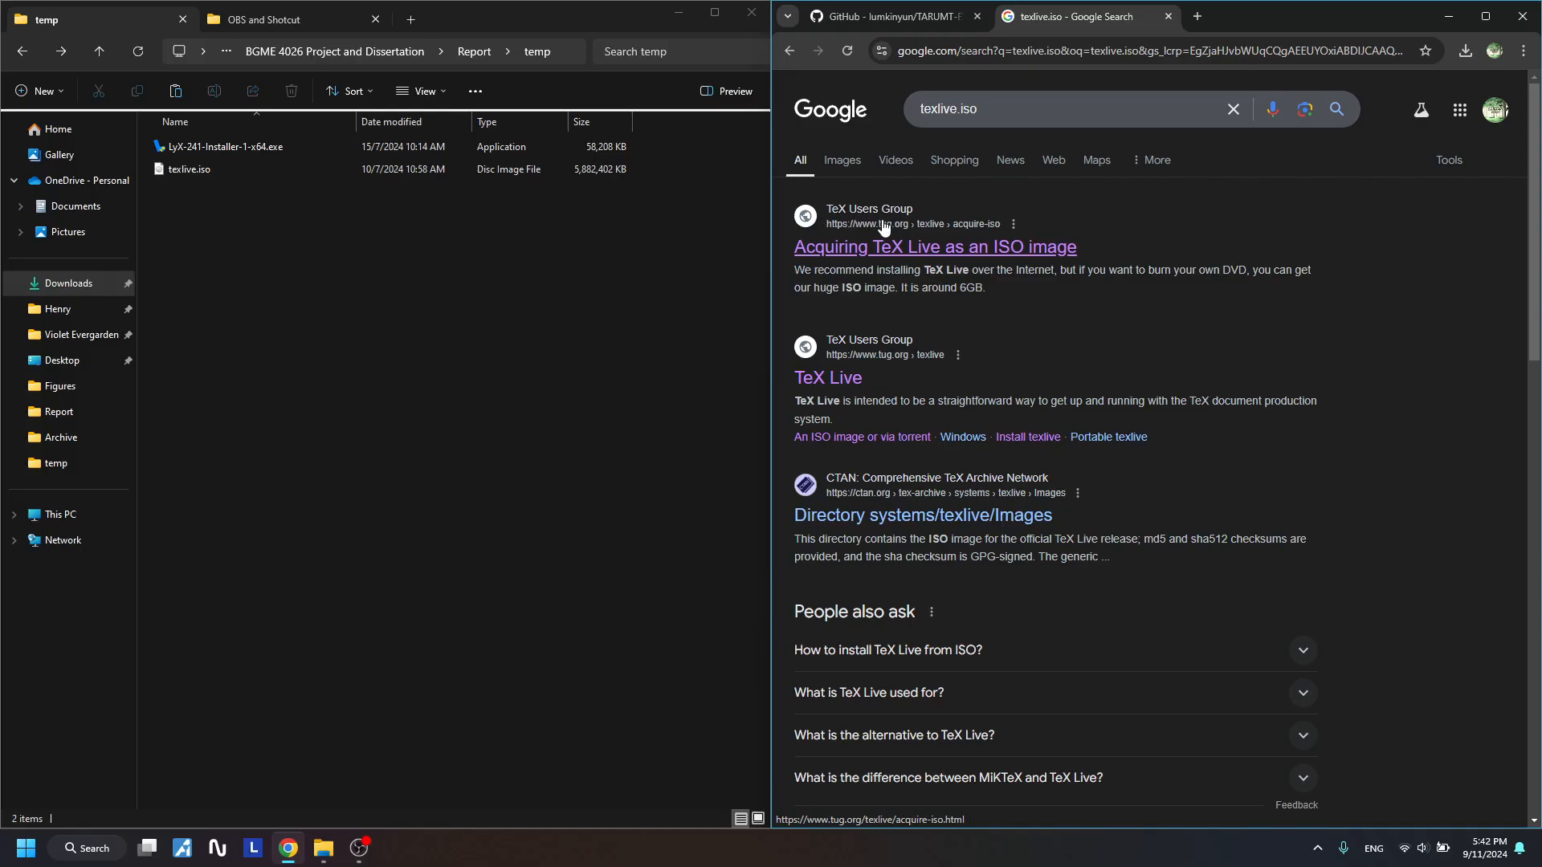
click(906, 255)
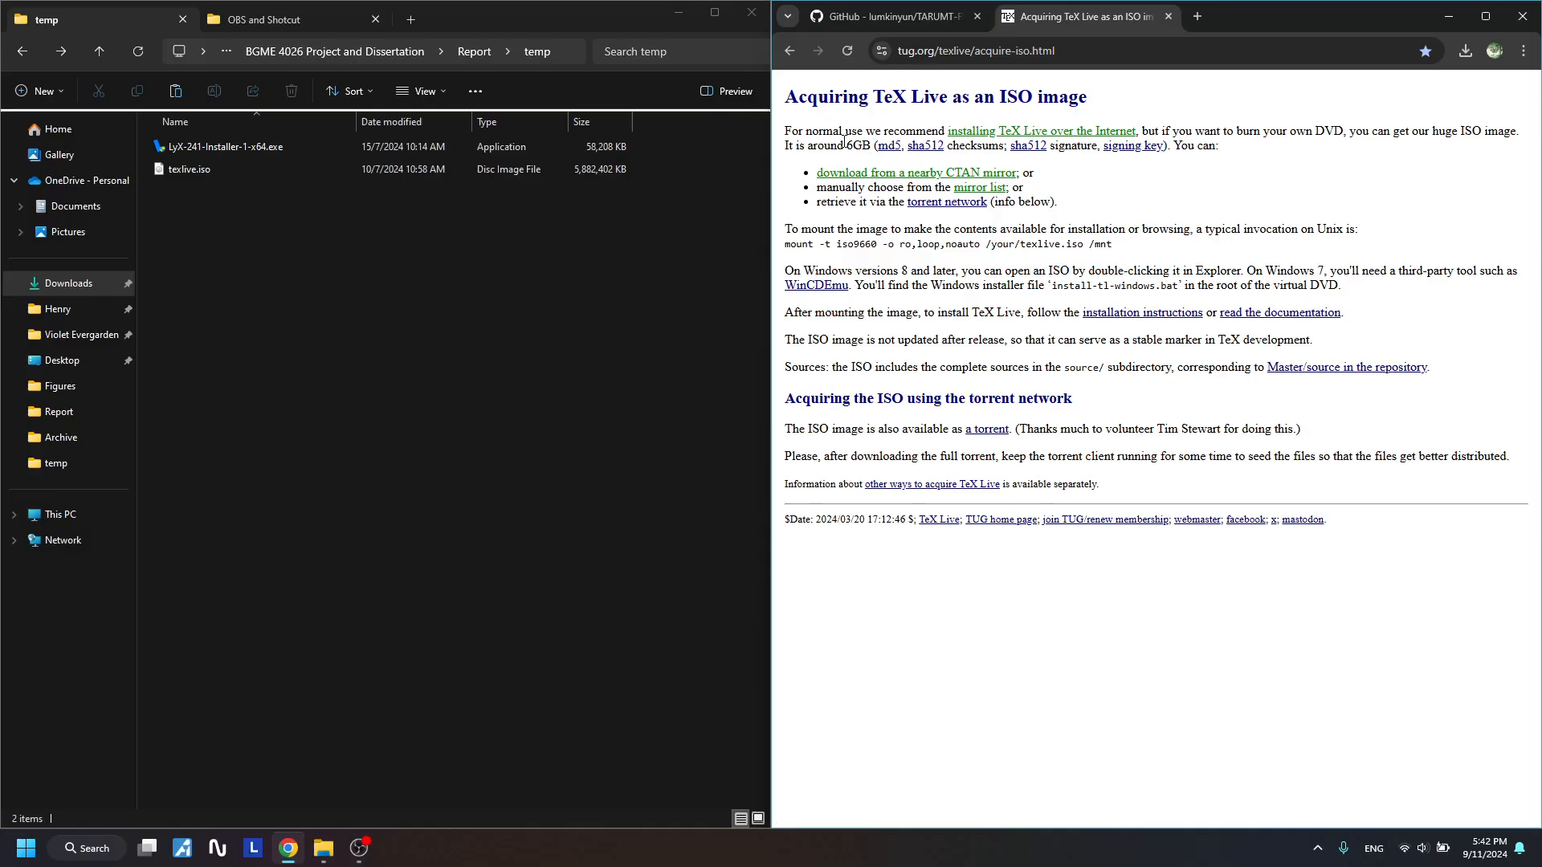
Highlight the ISO download options and open the nearby CTAN mirror's directory of TeX Live images
drag(805, 172, 1066, 204)
click(1087, 196)
click(908, 178)
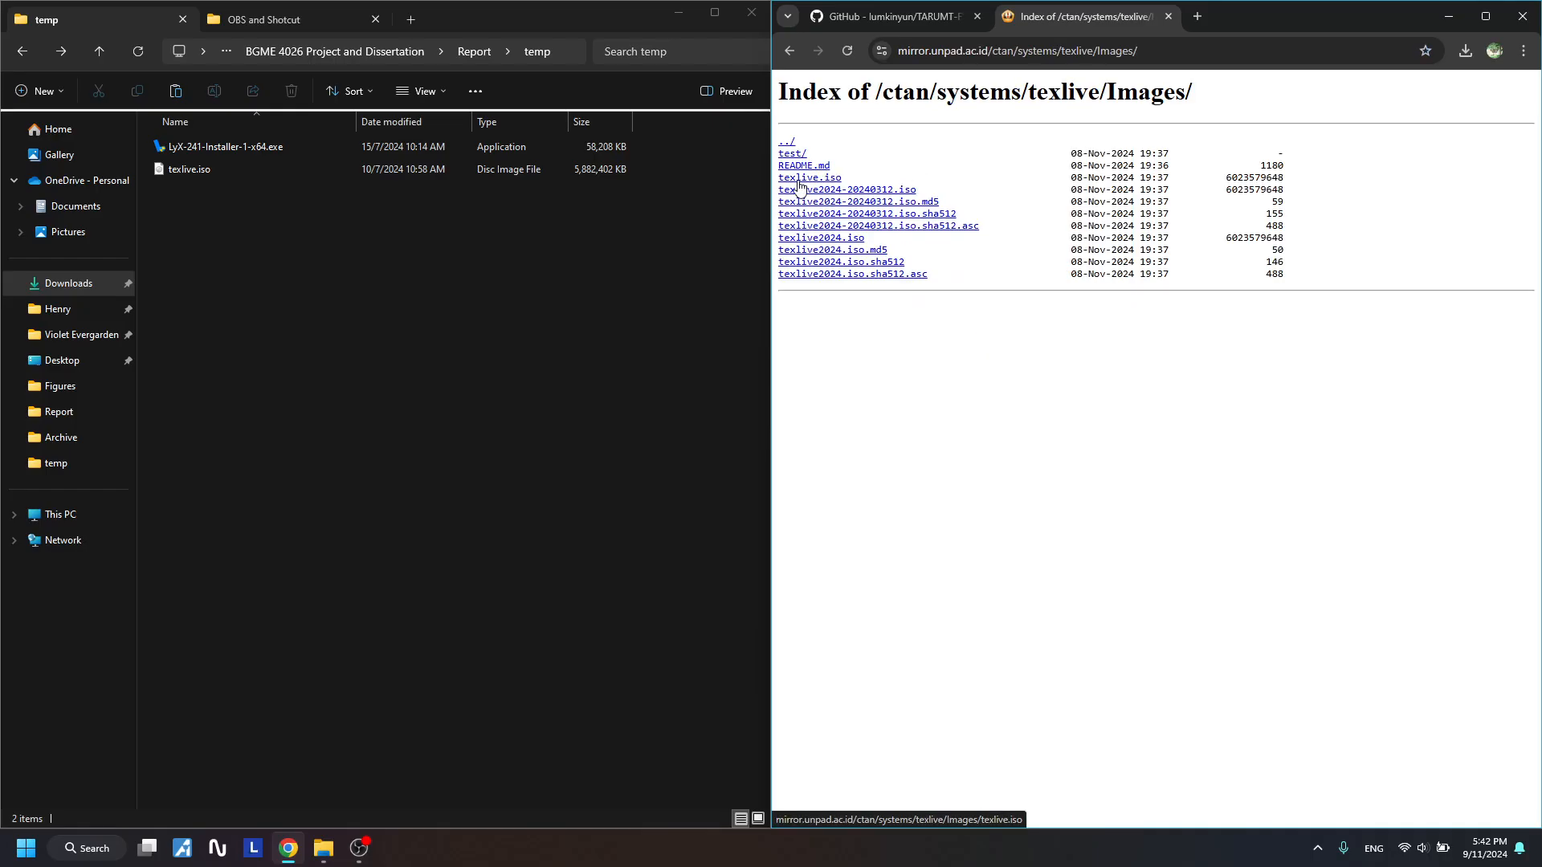
Start downloading texlive.iso from the mirror's file index and cancel that download
click(815, 186)
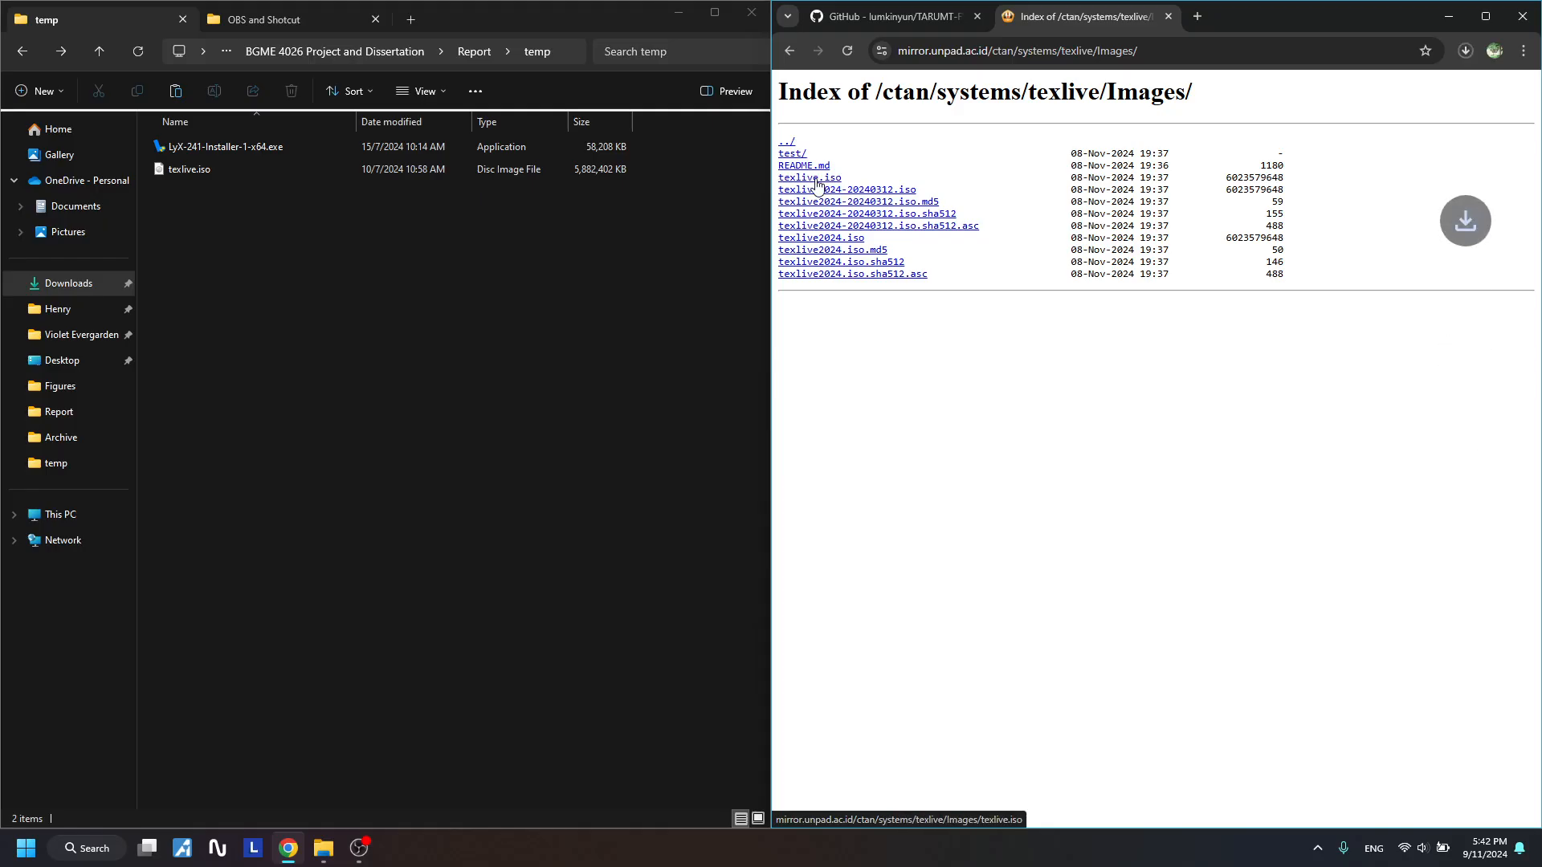
click(1465, 51)
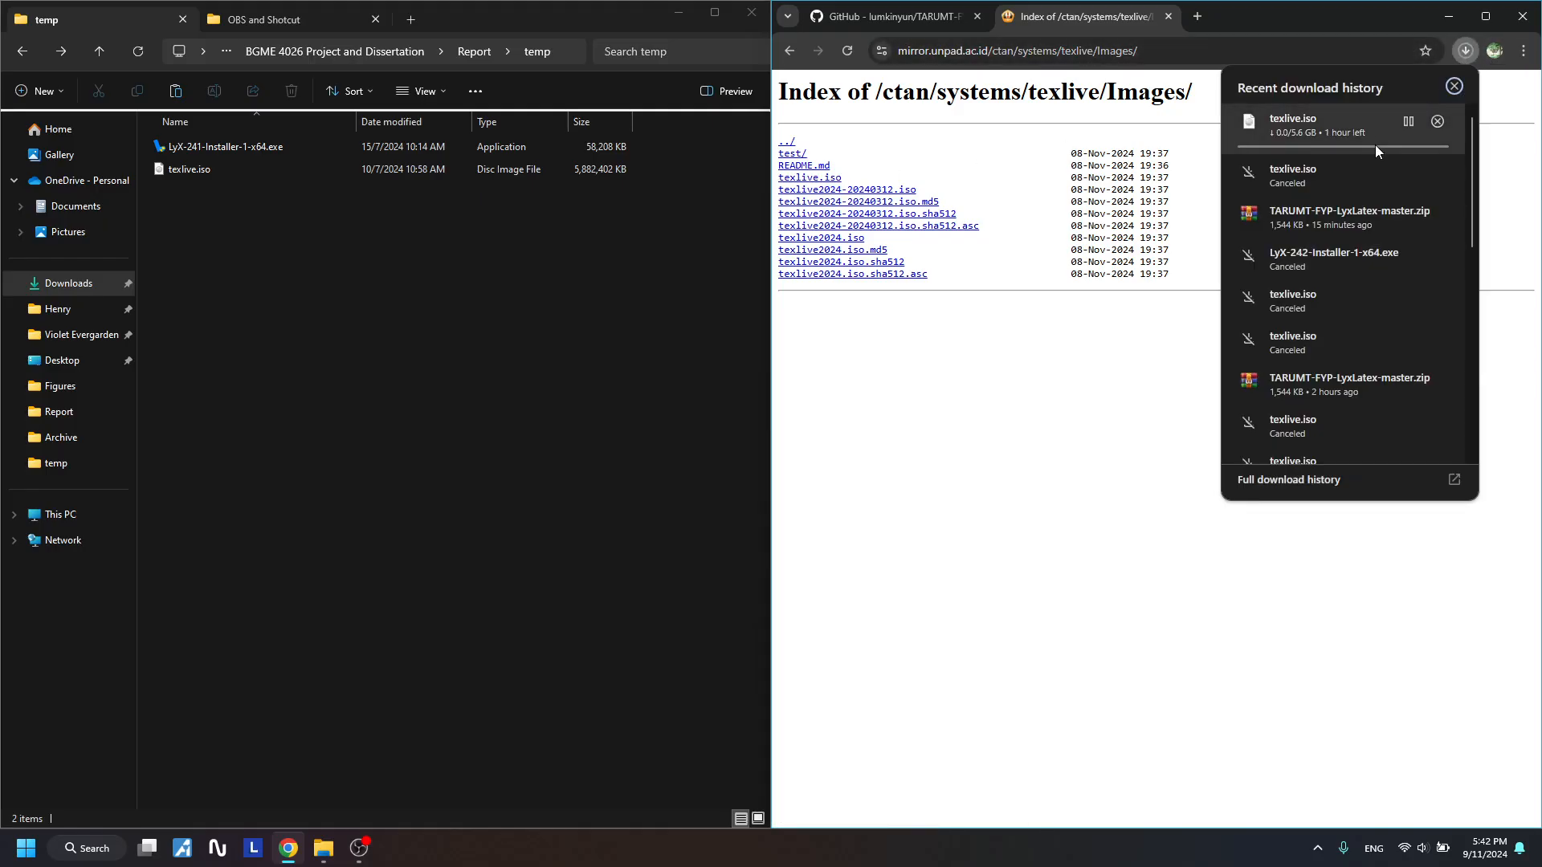
click(1437, 123)
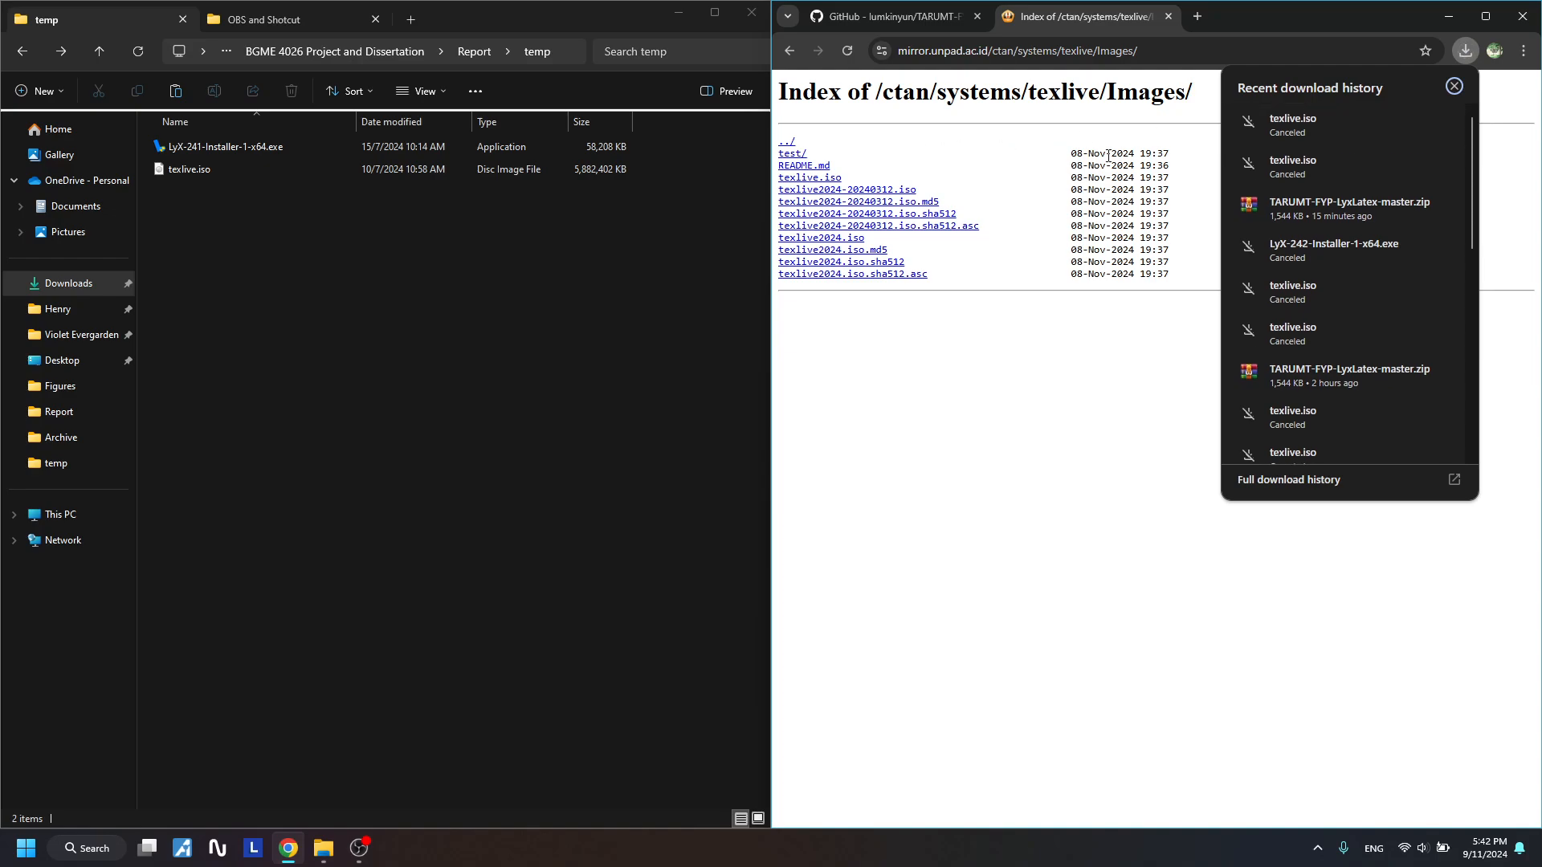
click(1454, 86)
Go back from the mirror index to the TeX Live ISO page and return to the repository's README
click(891, 18)
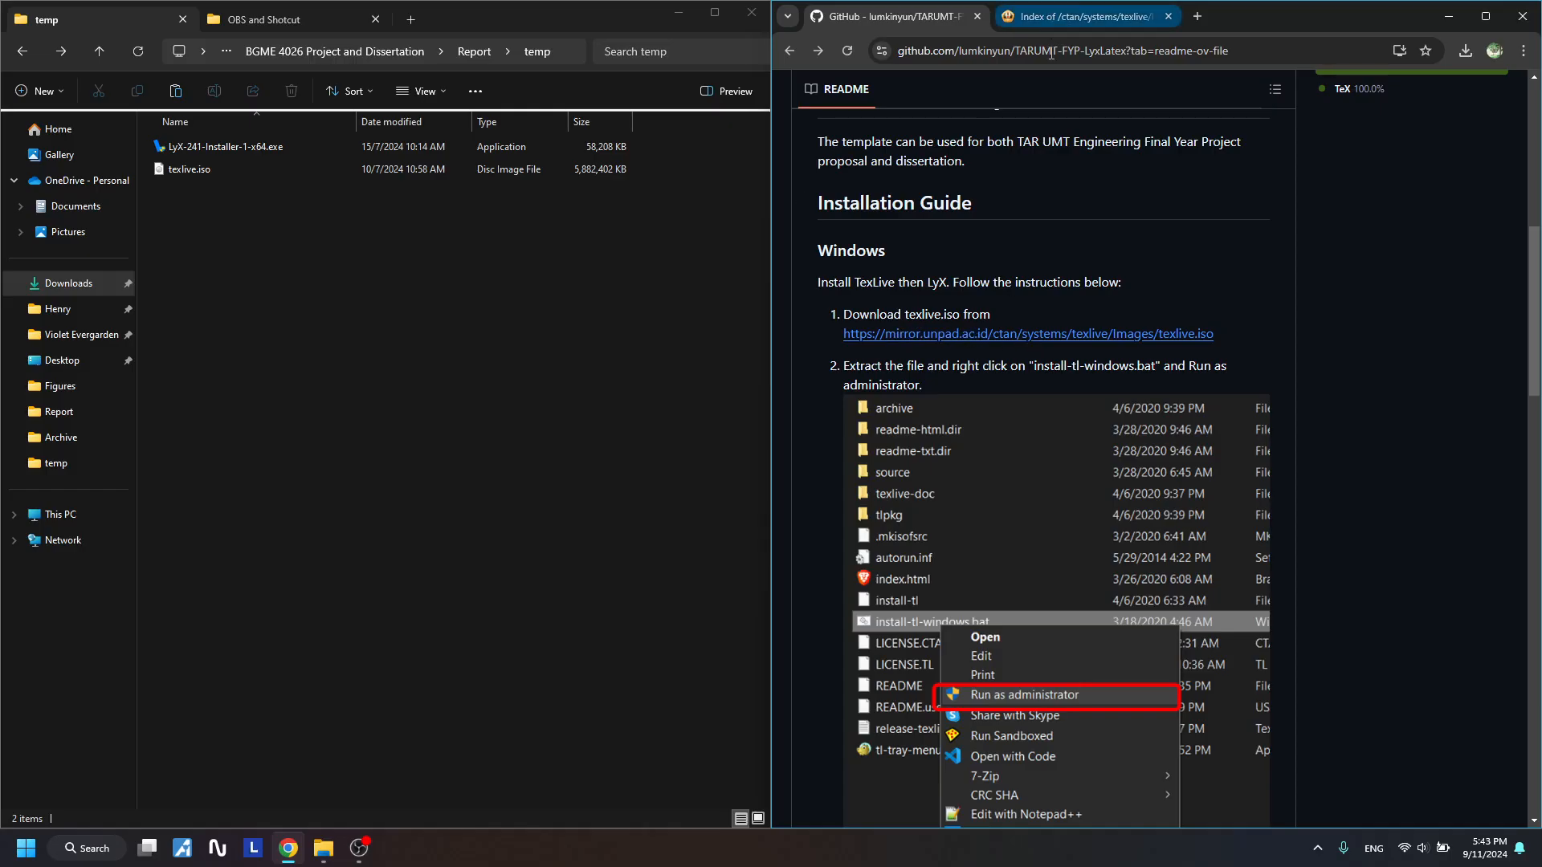
click(1084, 16)
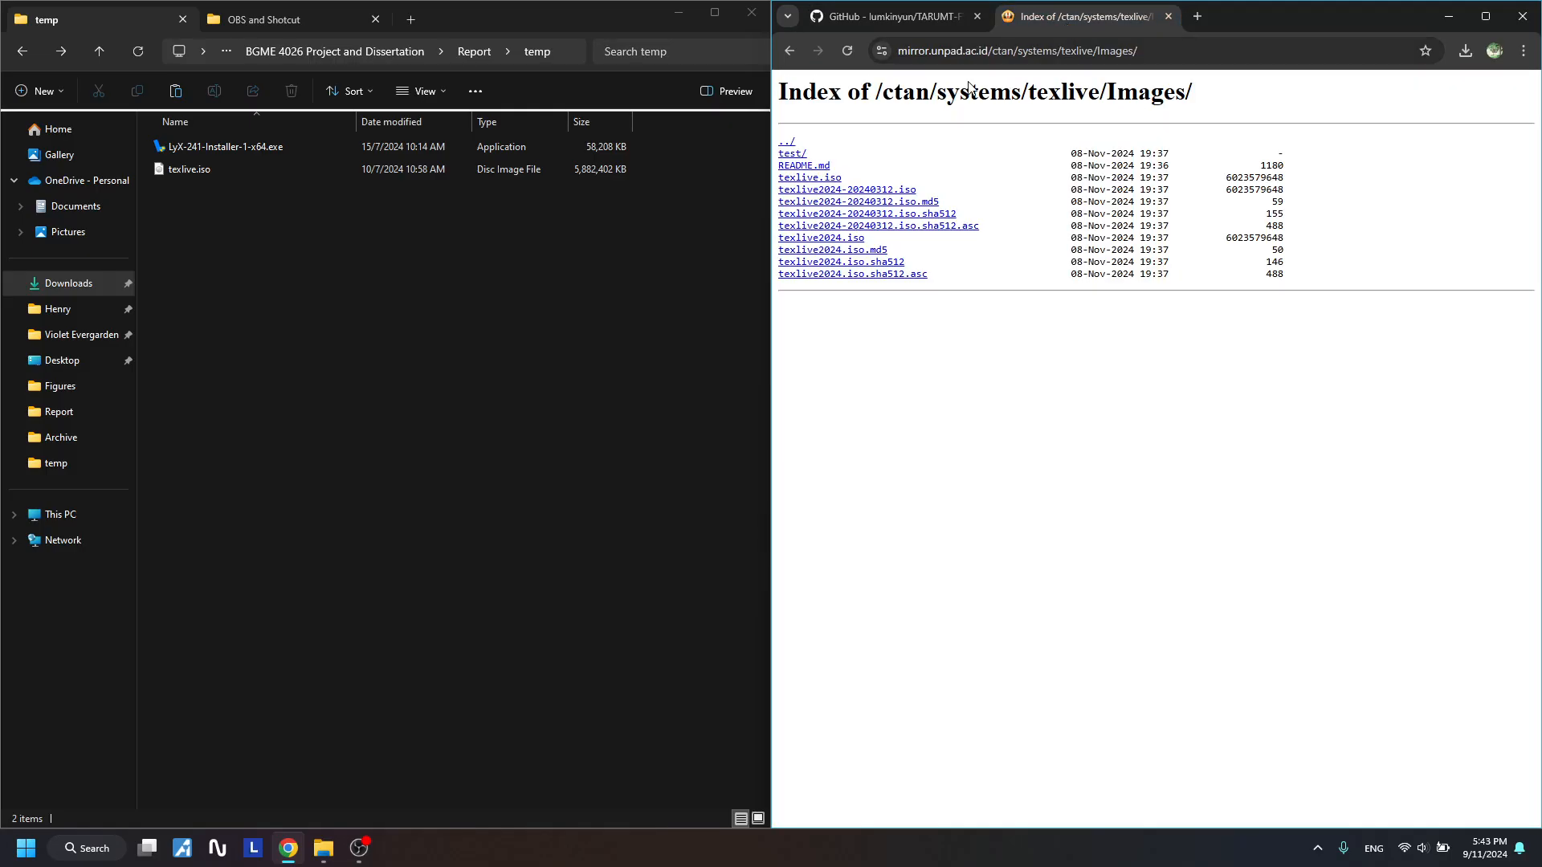
click(789, 51)
click(917, 29)
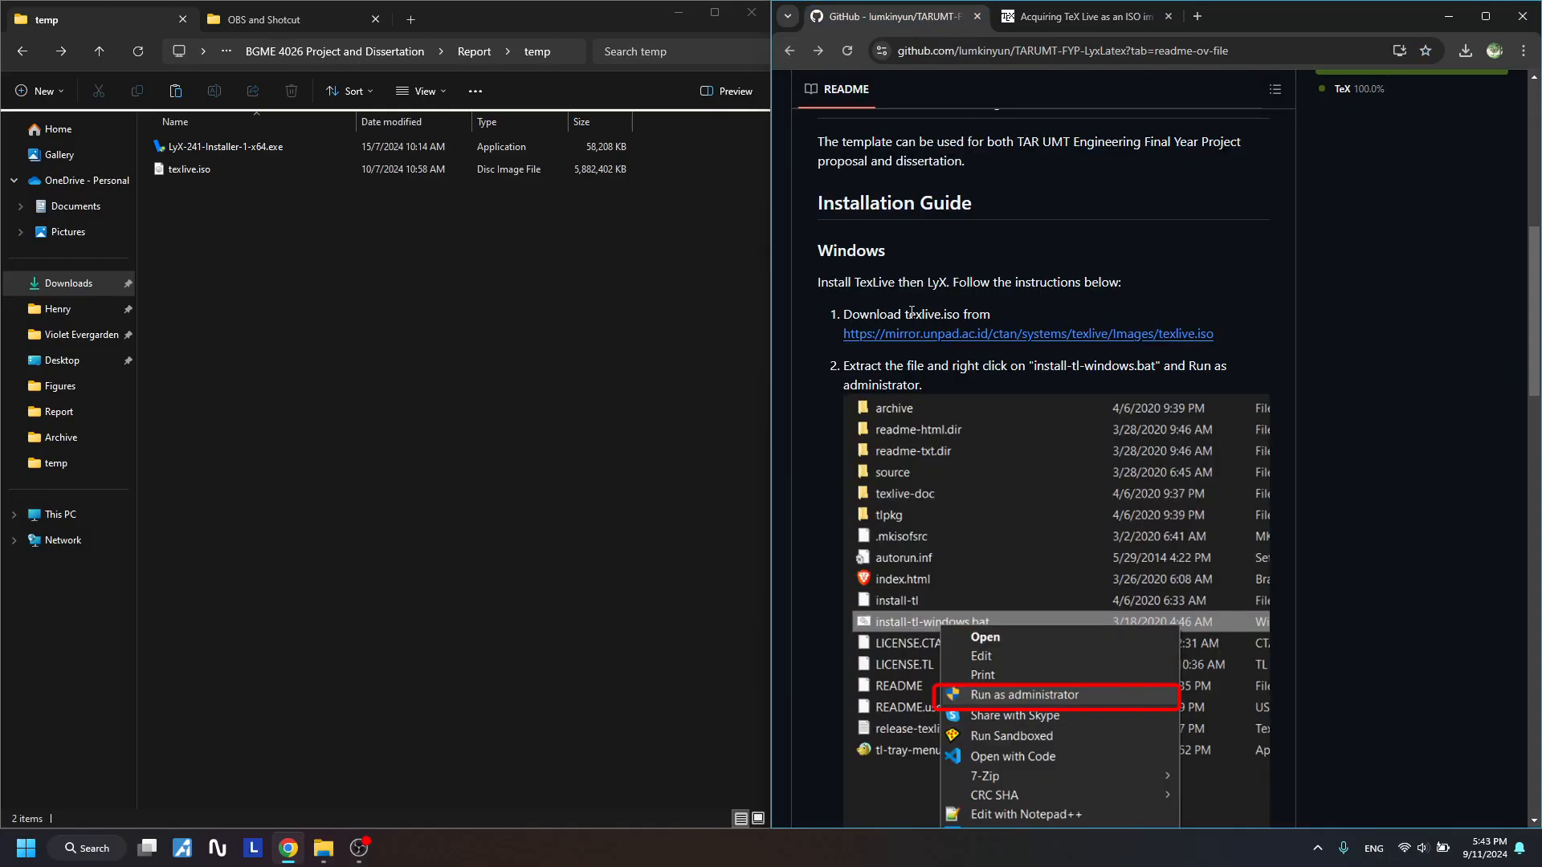
Highlight the texlive.iso download item and the mention of LyX in the Windows installation instructions
drag(905, 314, 961, 313)
click(1025, 306)
drag(929, 282, 945, 279)
click(954, 282)
scroll(1049, 310, down, 1)
scroll(1049, 310, up, 1)
drag(929, 282, 946, 281)
click(1103, 311)
Open the README's LyX download link in a new tab and place that tab after the TeX Live page
scroll(1109, 313, down, 11)
scroll(1115, 319, down, 3)
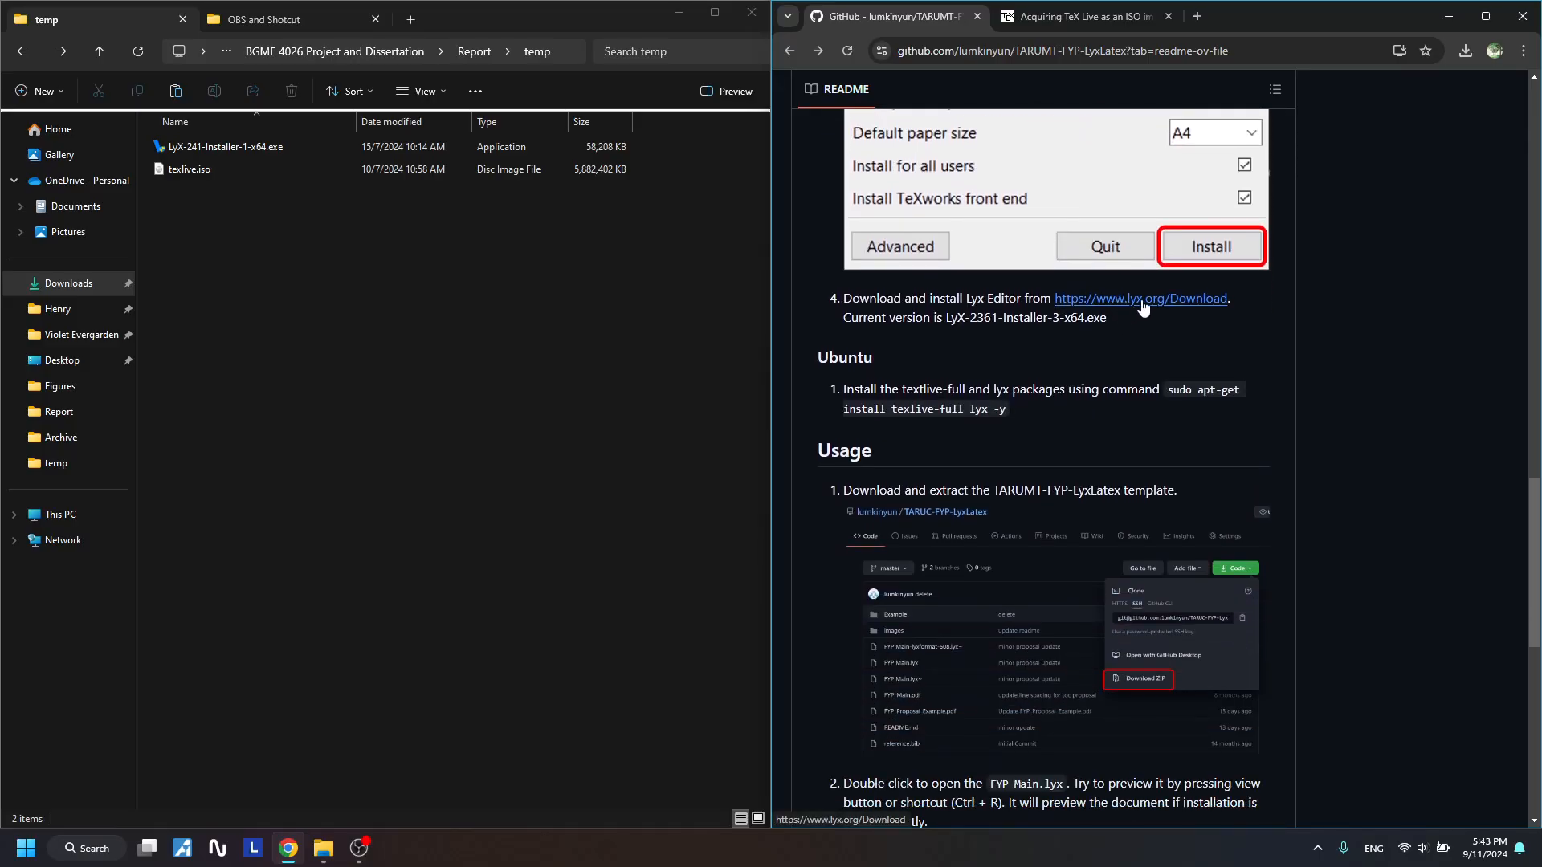
right_click(1139, 299)
click(1157, 310)
drag(1099, 11, 1260, 35)
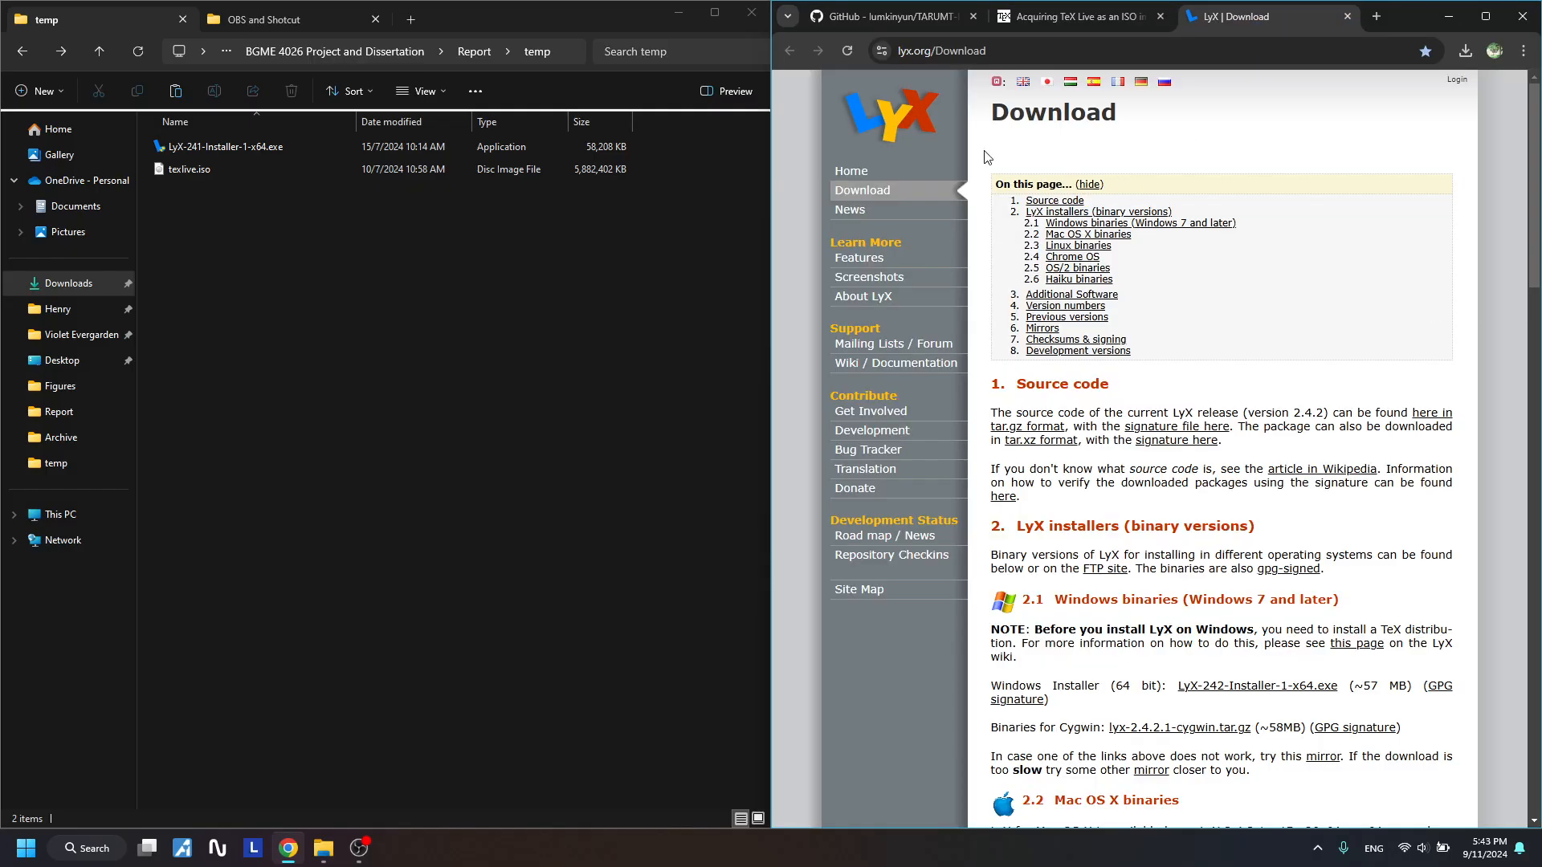
Highlight the Mac OS X and Linux binaries headings on the LyX download page
scroll(1149, 193, down, 6)
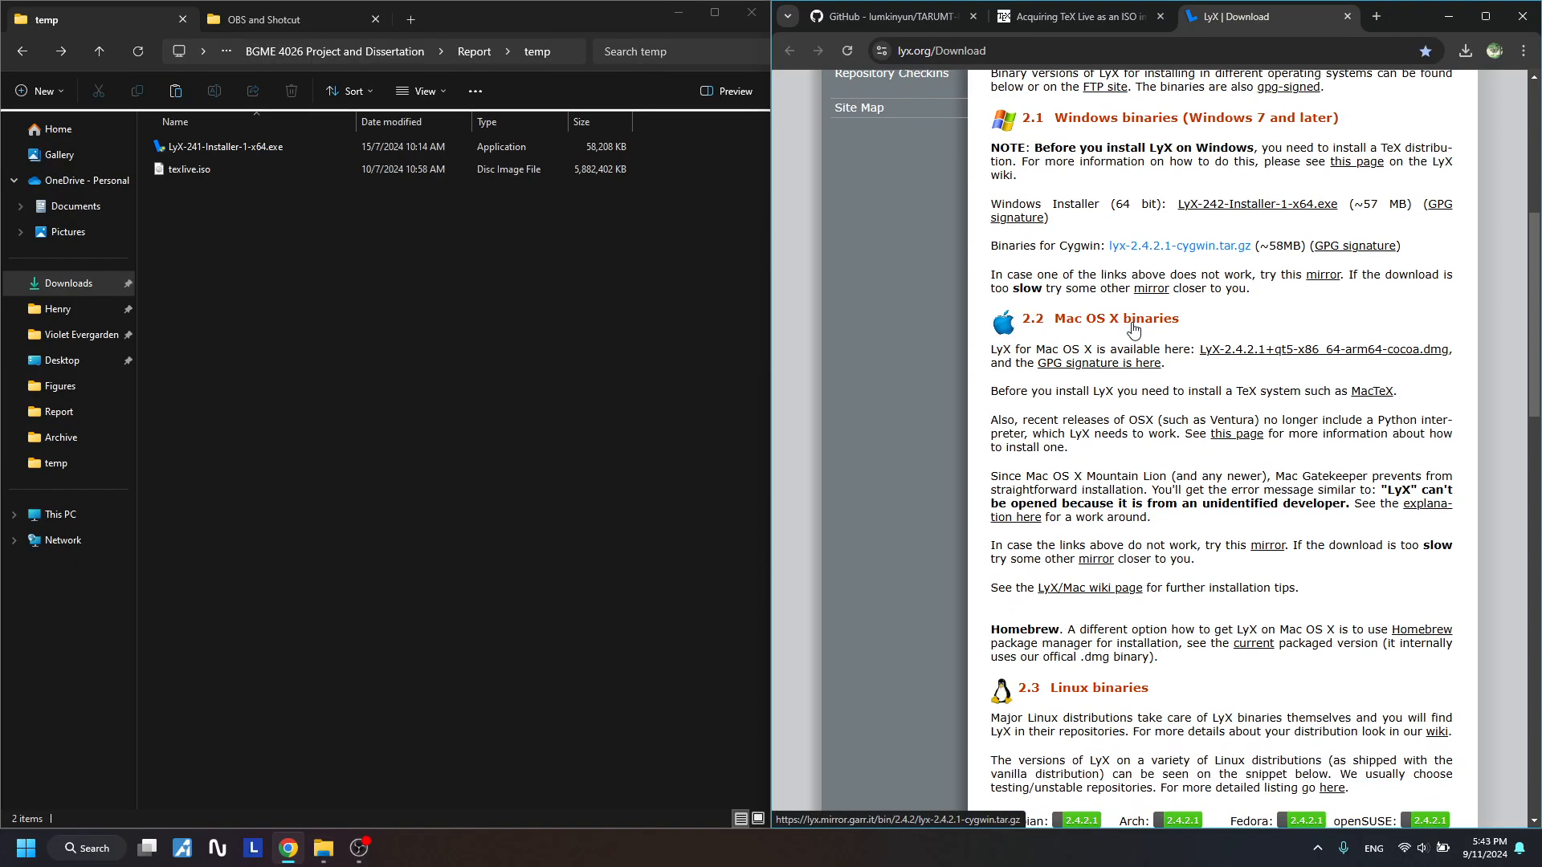
double_click(1061, 112)
drag(1066, 318, 1144, 318)
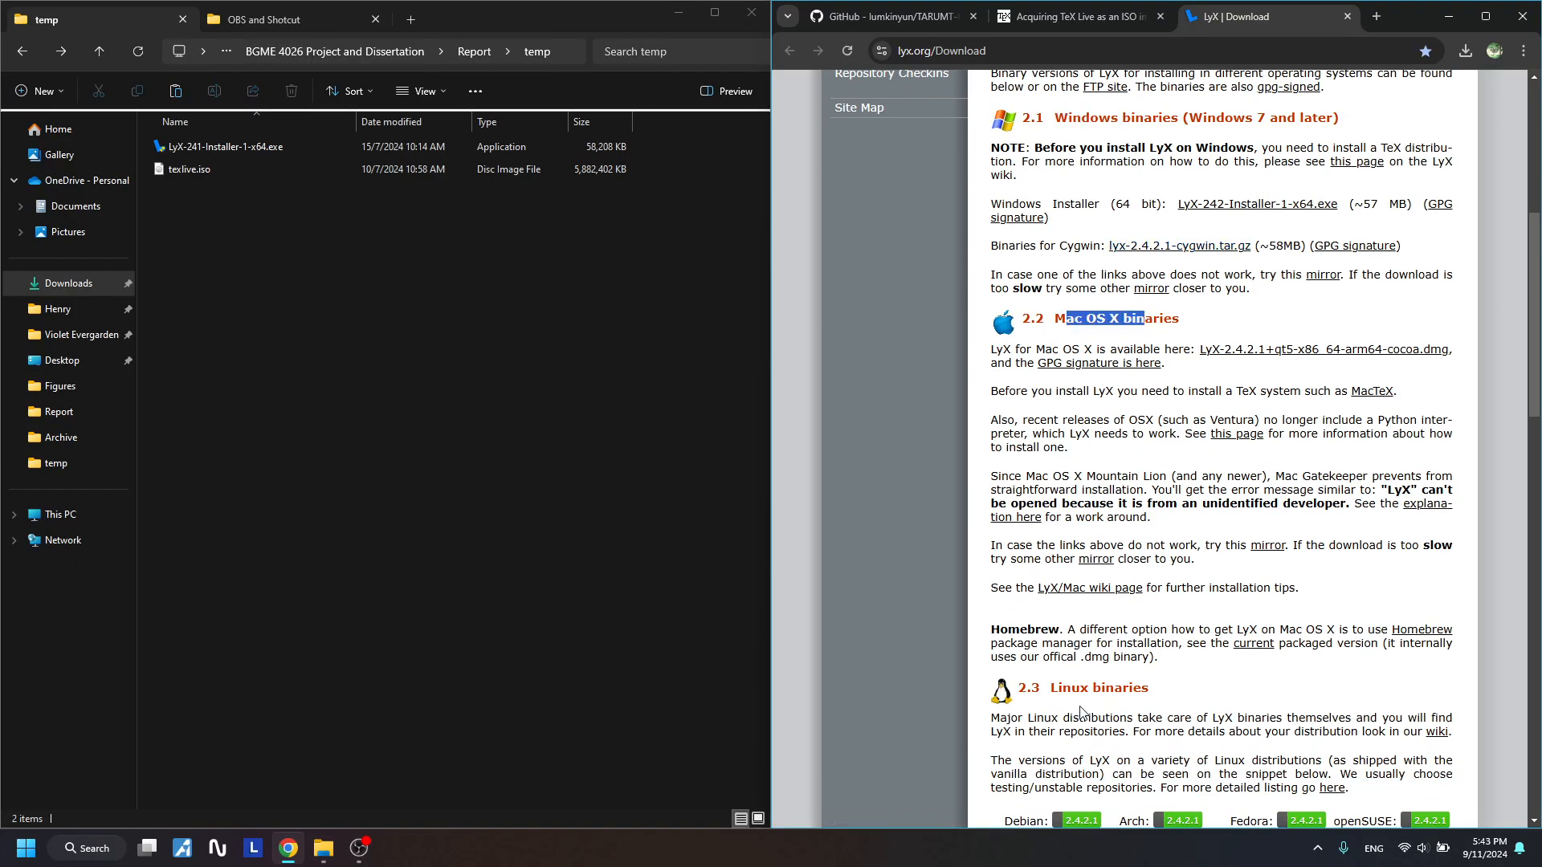
drag(1054, 692, 1129, 689)
click(1130, 689)
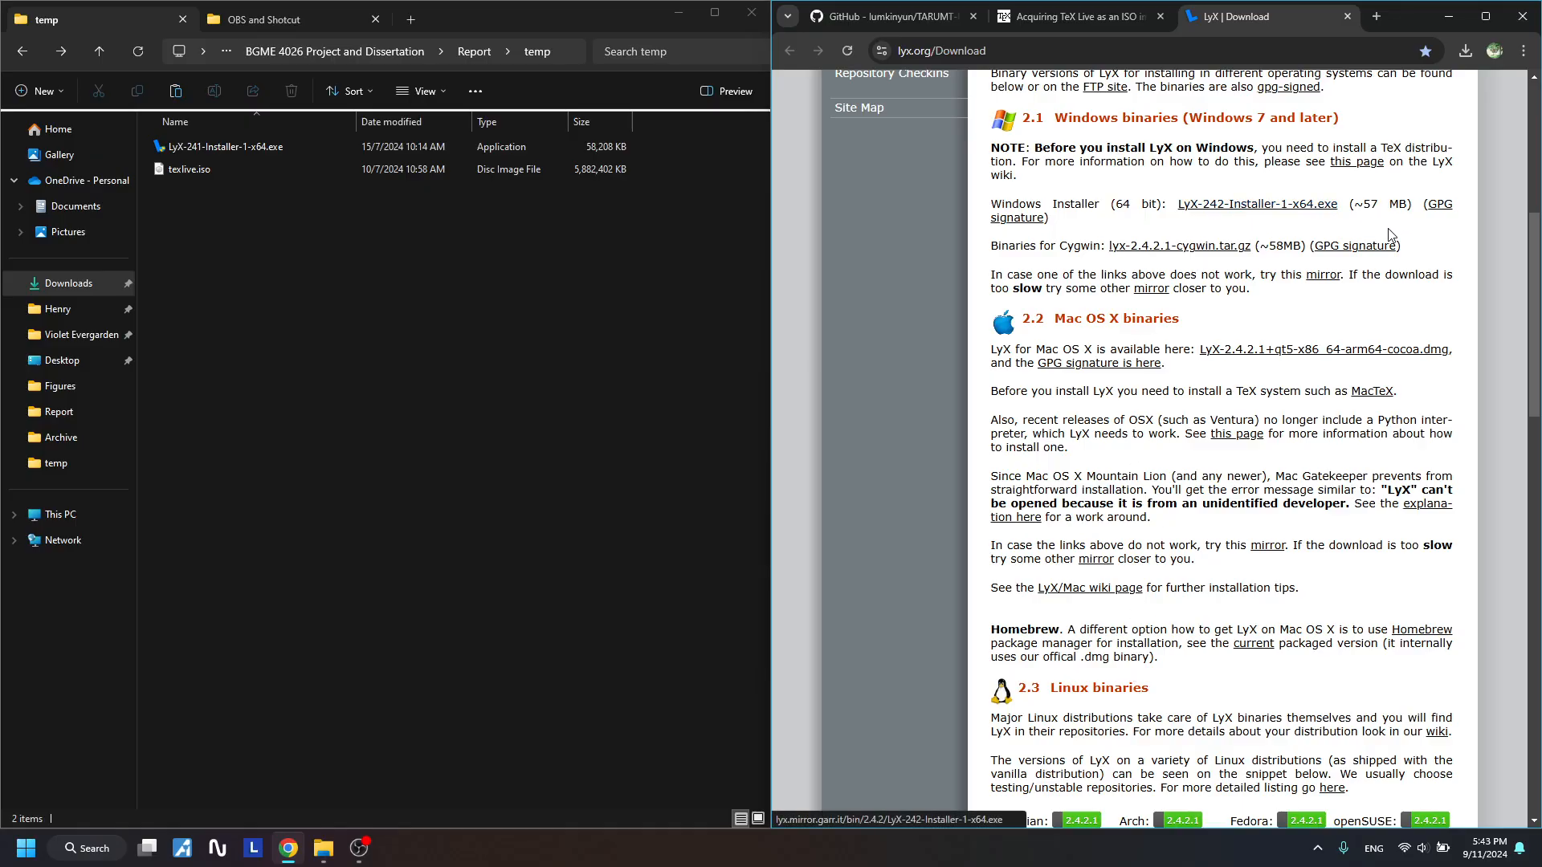
Start downloading LyX-242-Installer-1-x64.exe for 64-bit Windows and cancel that download
click(1247, 206)
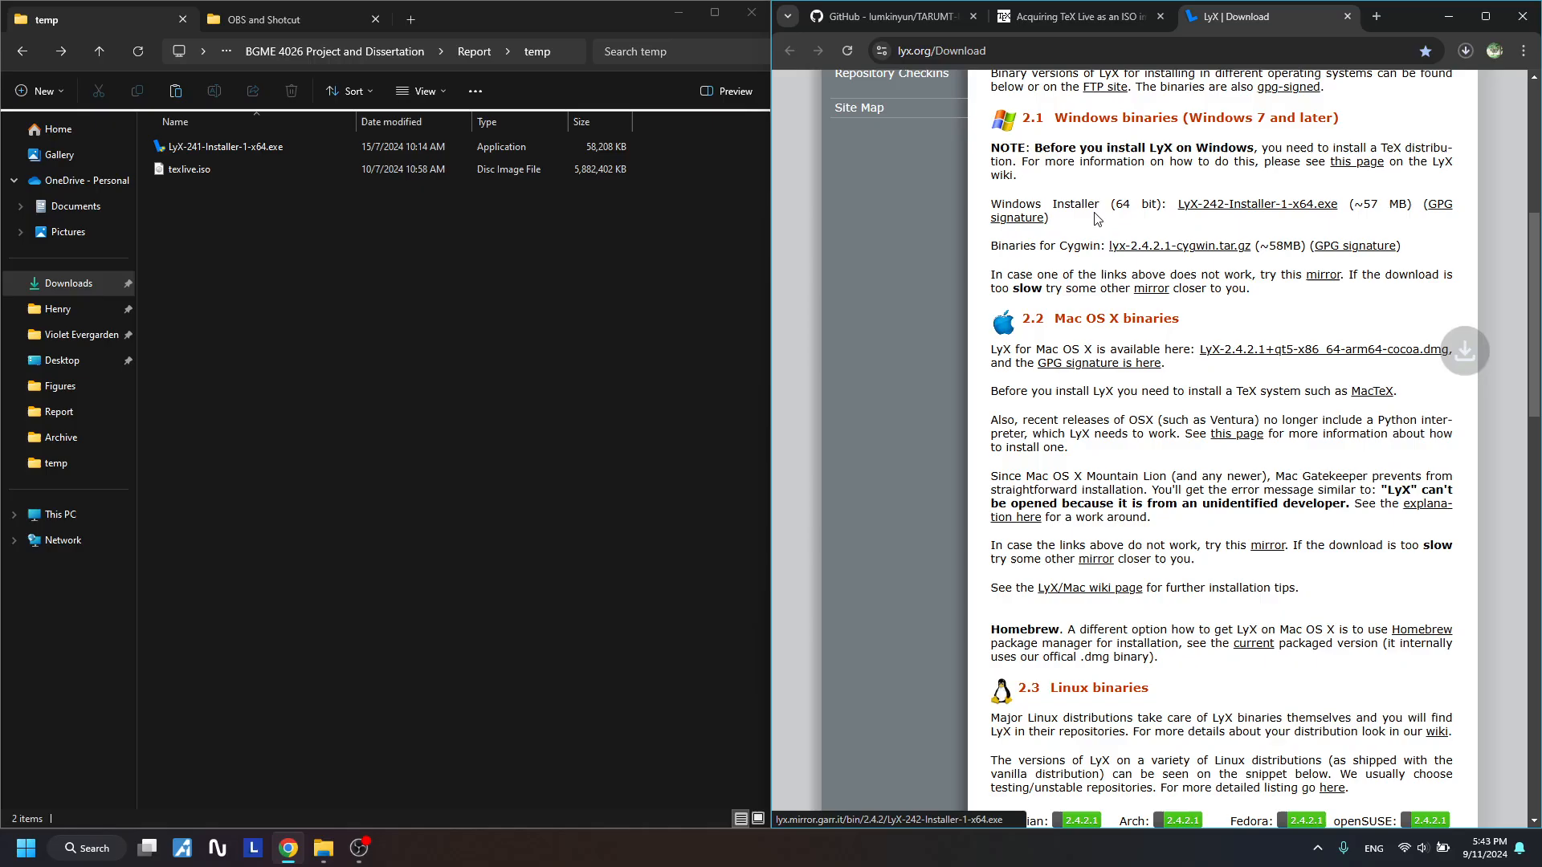
click(1458, 55)
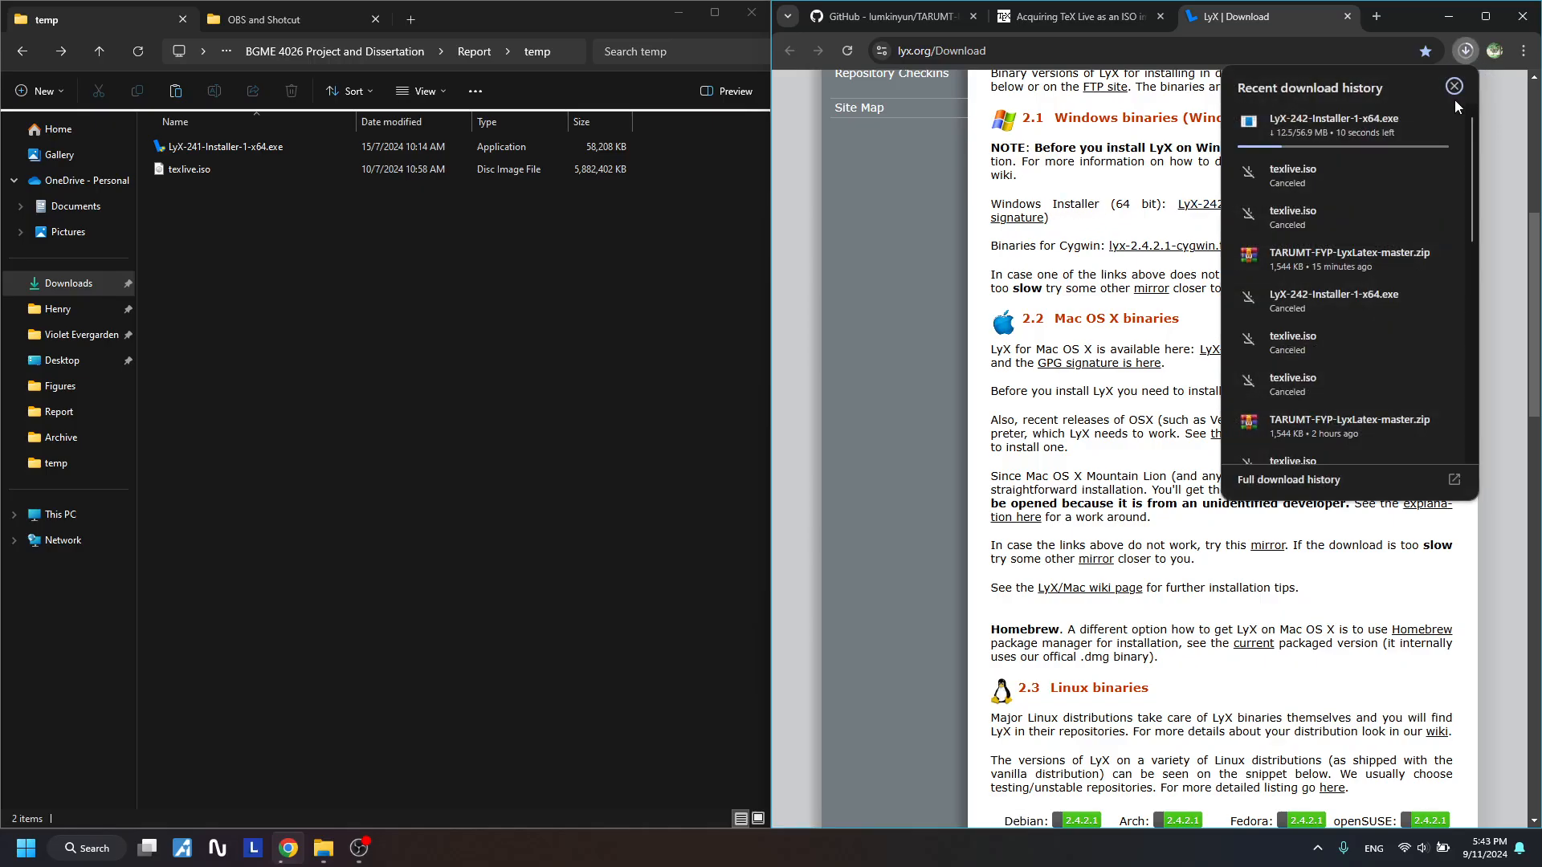
click(1505, 180)
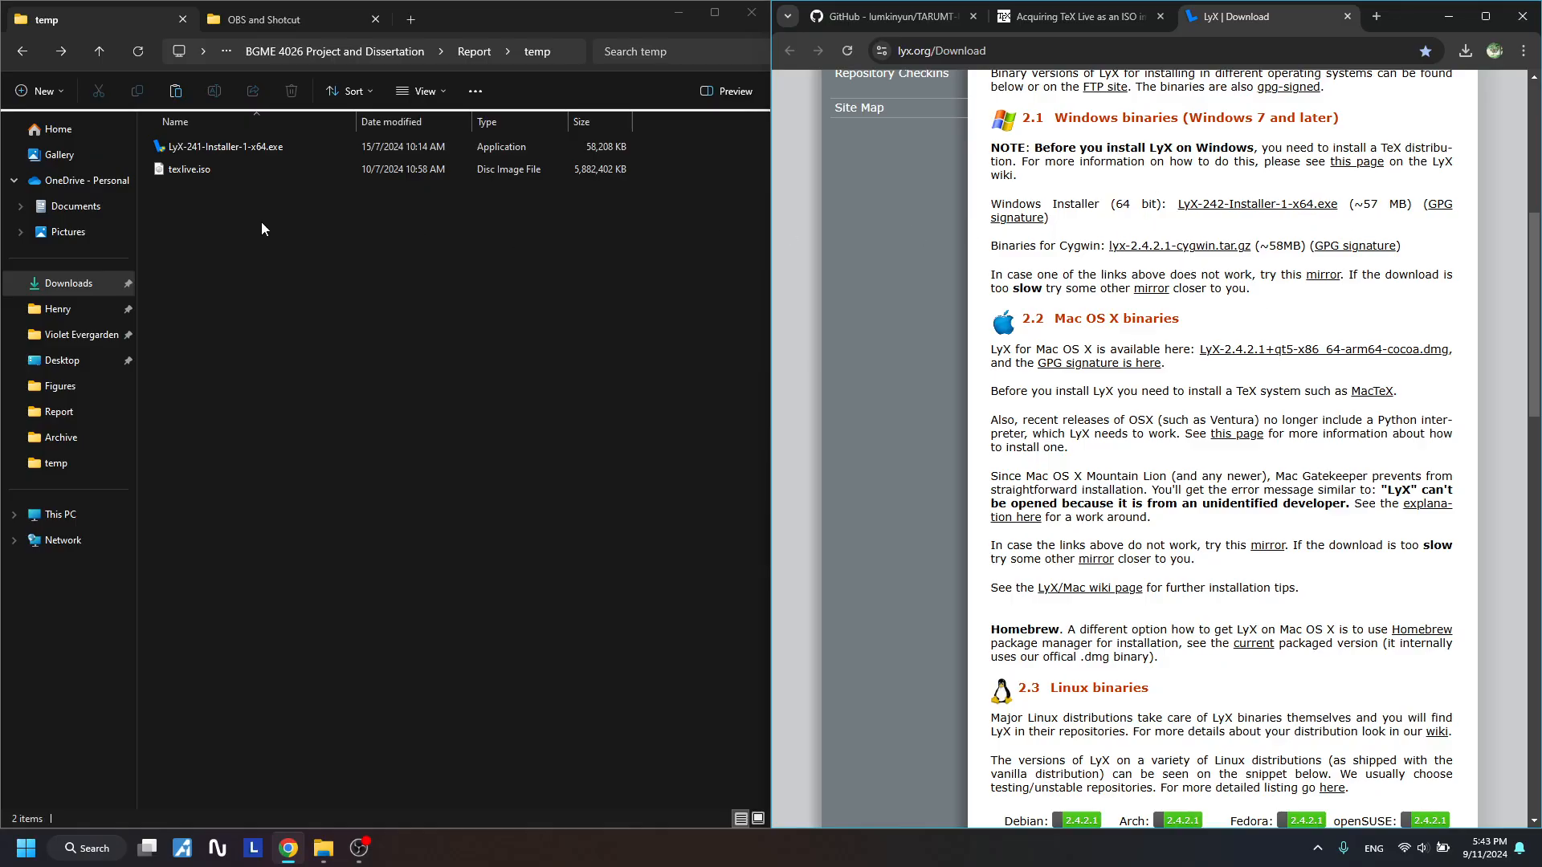
Look into the Downloads folder, go back to the temp folder and briefly select the LyX installer and texlive.iso
click(68, 283)
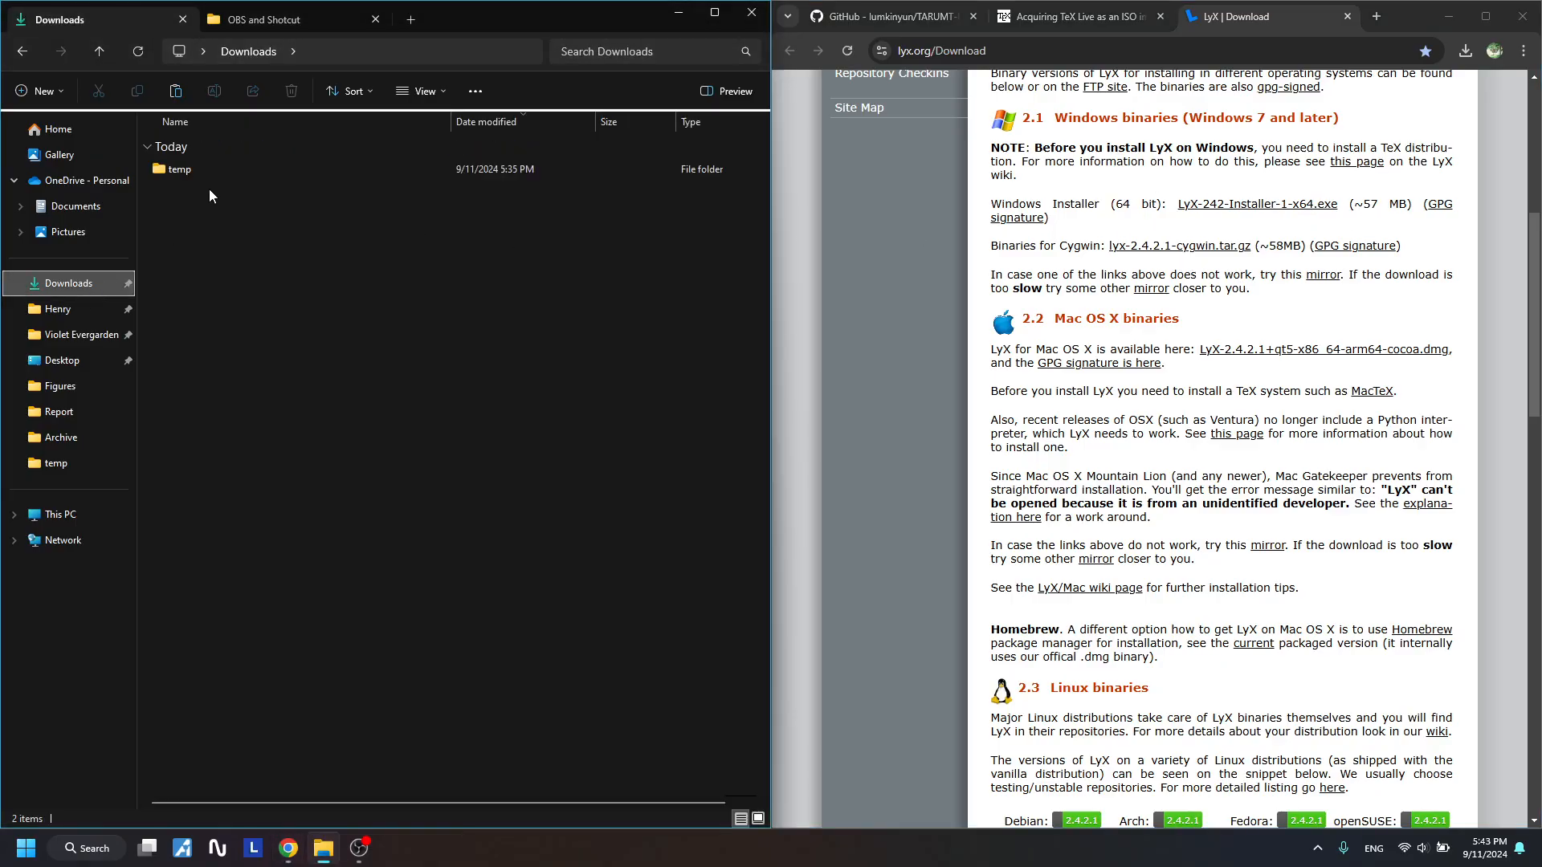
click(23, 55)
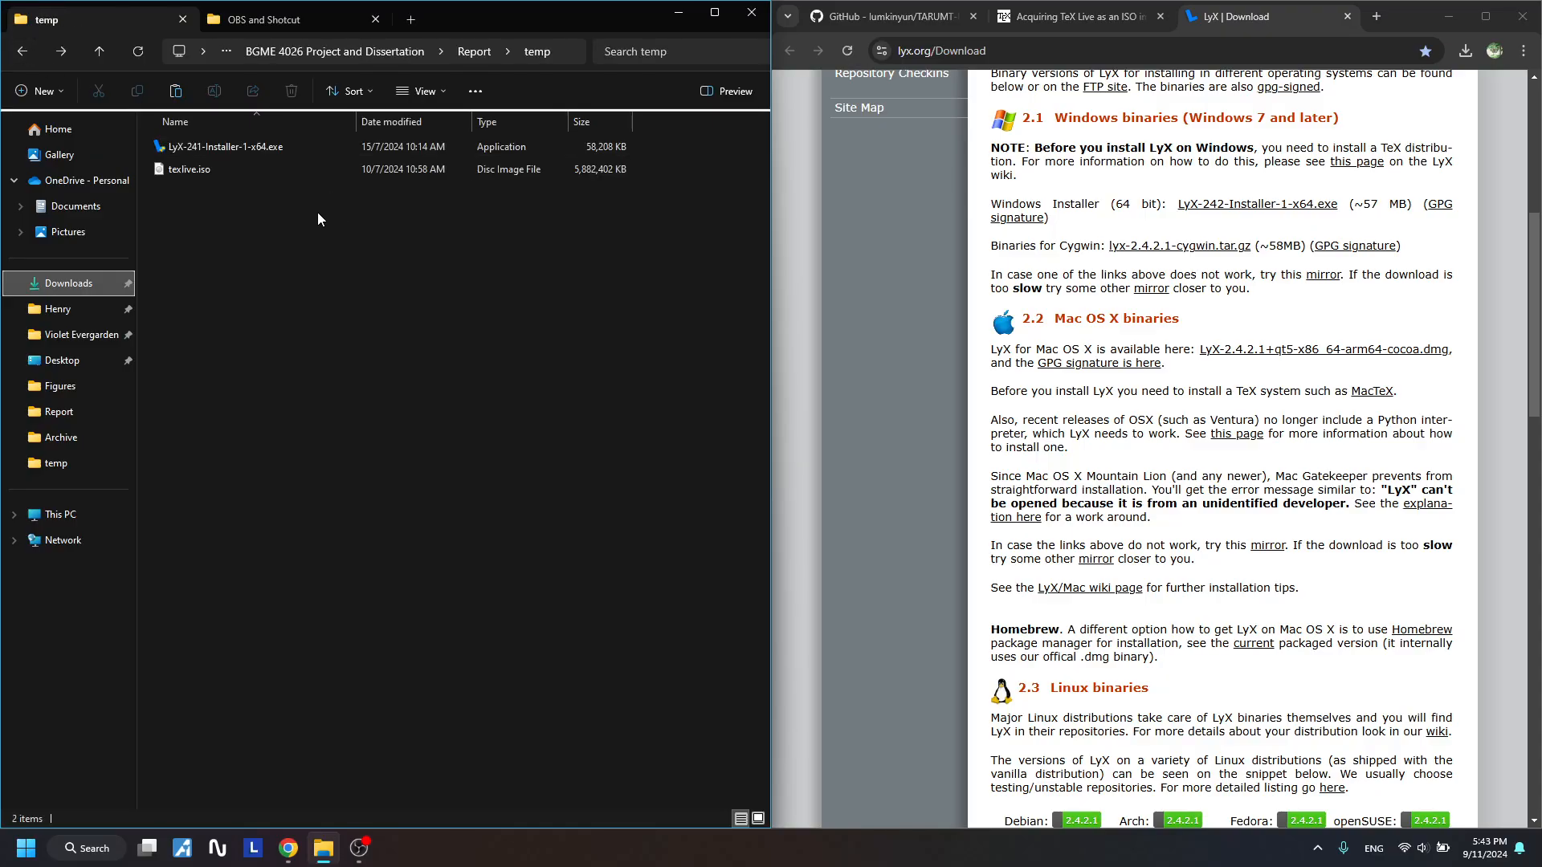
drag(317, 212, 247, 148)
click(353, 210)
drag(354, 213, 305, 135)
click(352, 235)
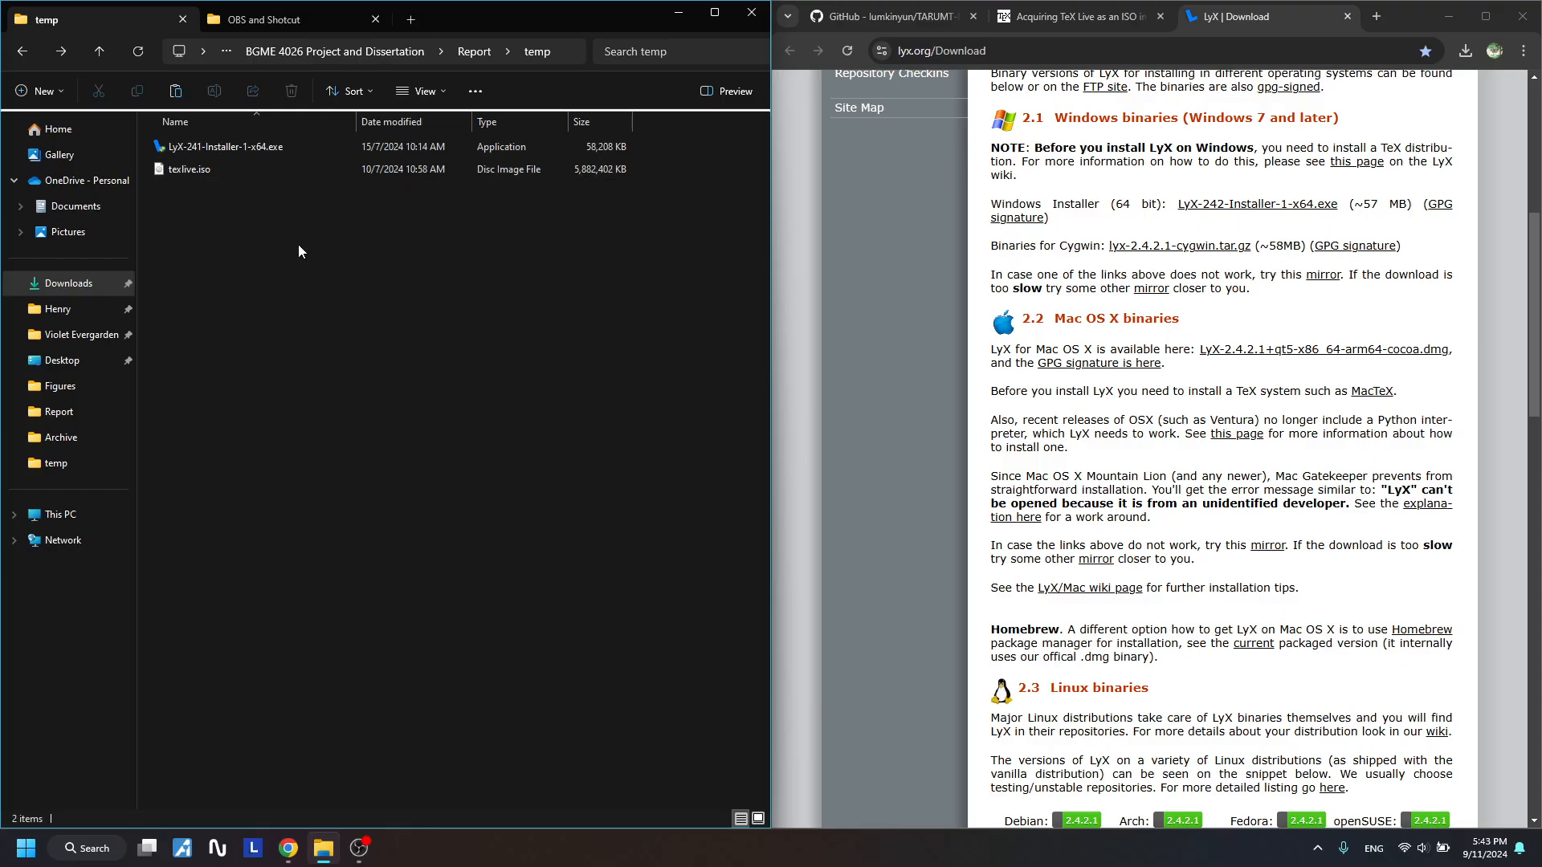
Return to the repository's README and review the Windows instruction on extracting the ISO and running install-tl-windows.bat as administrator
click(1072, 16)
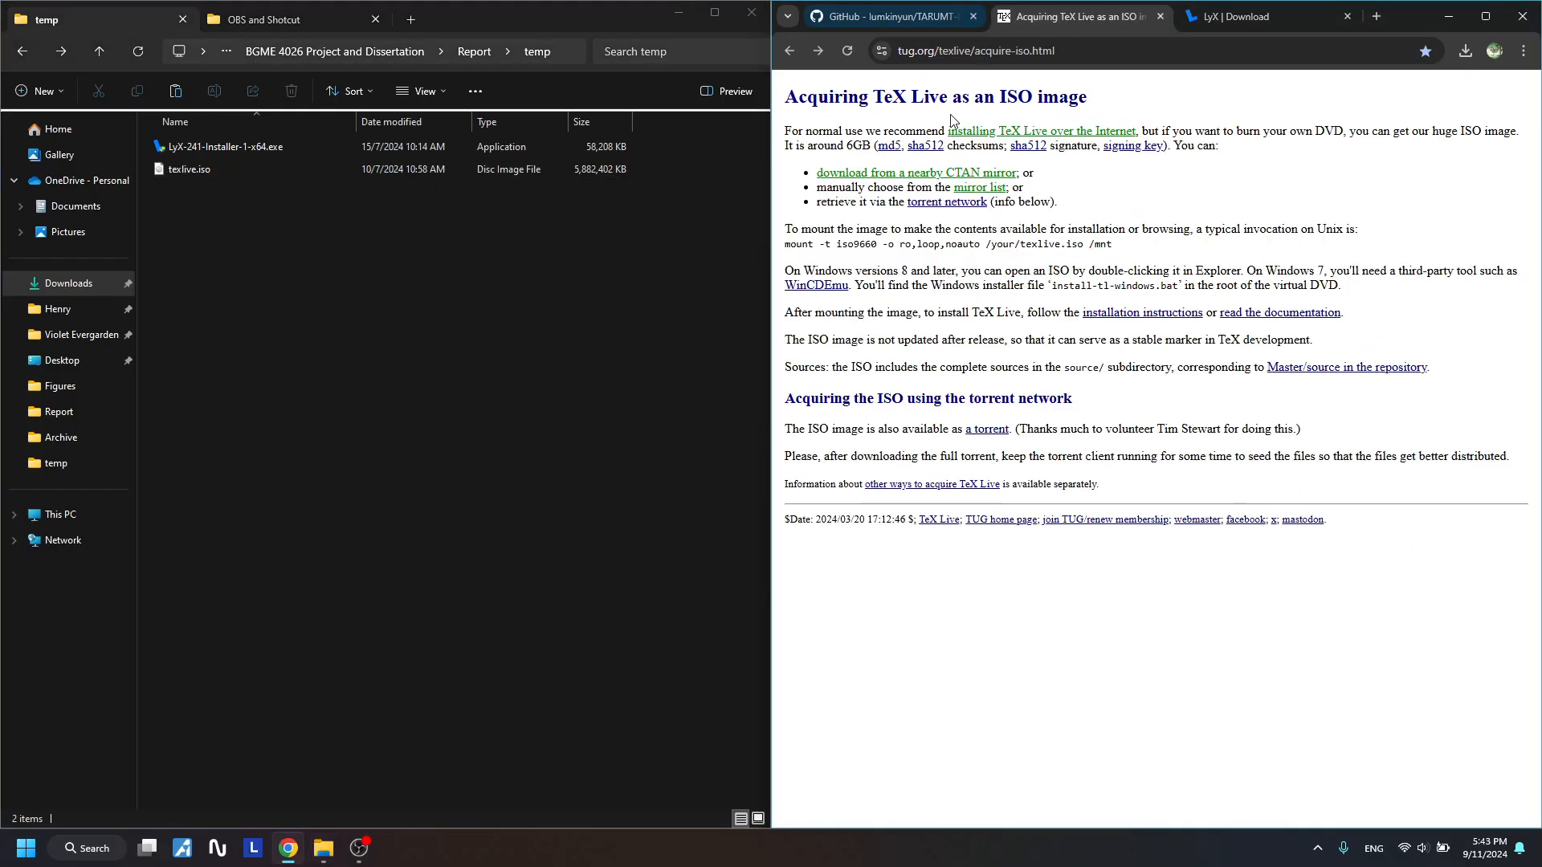
click(860, 14)
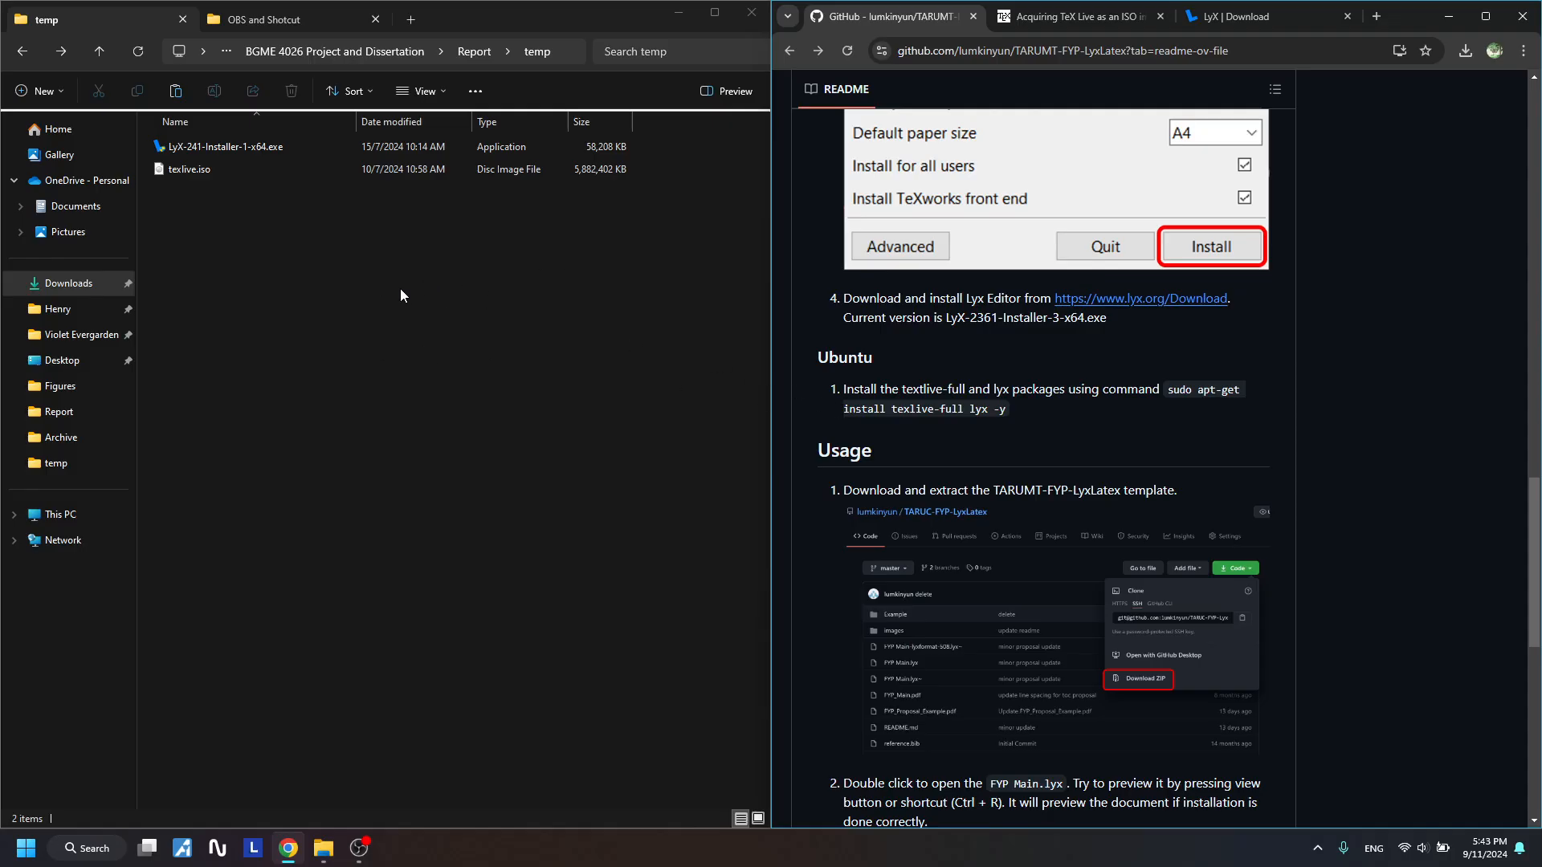
scroll(968, 592, up, 12)
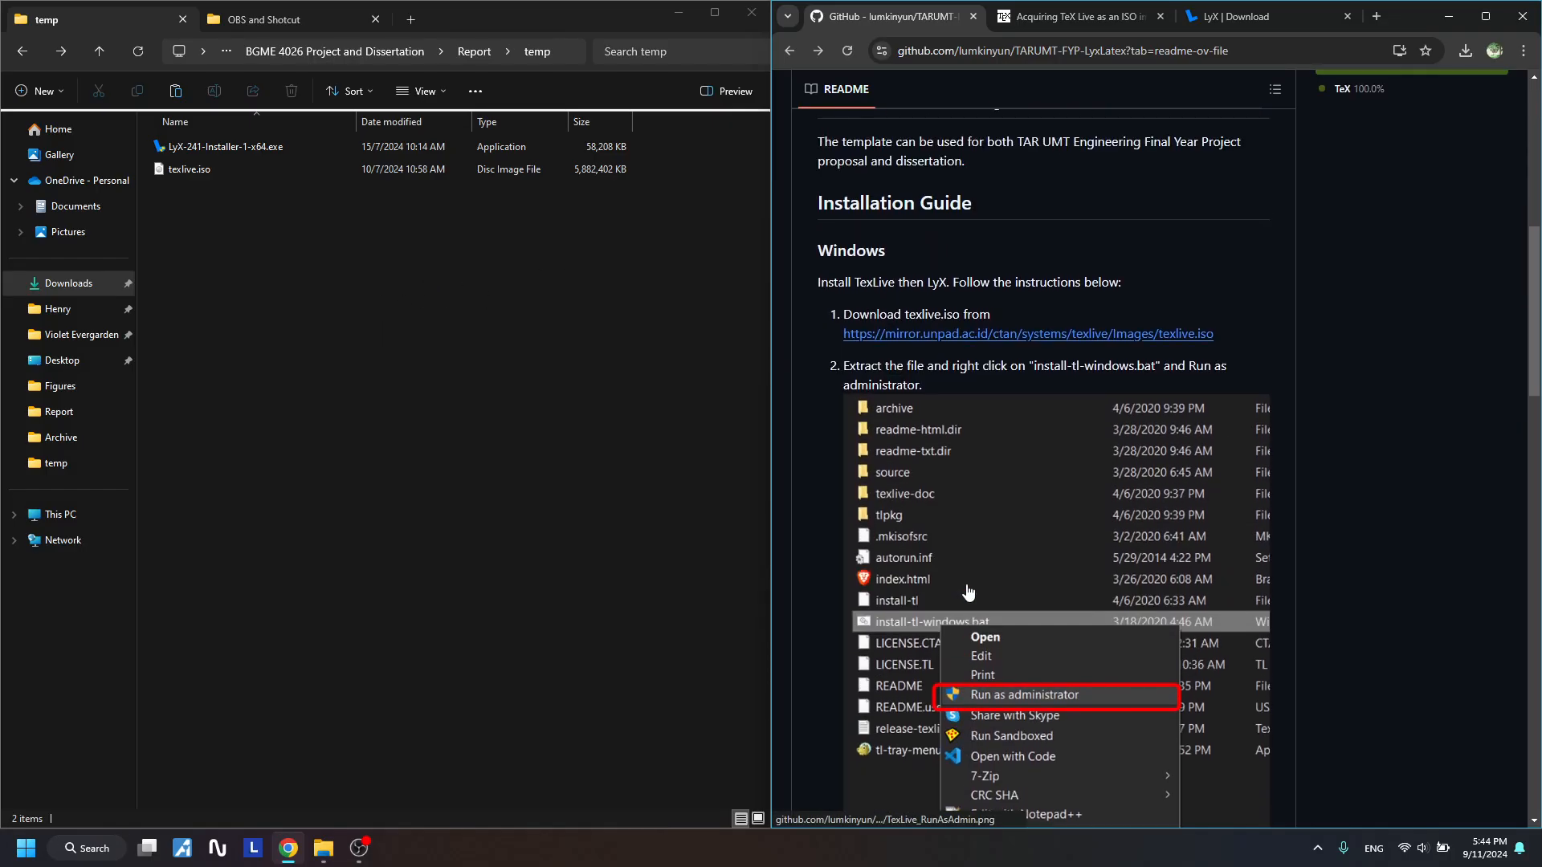
scroll(959, 468, up, 8)
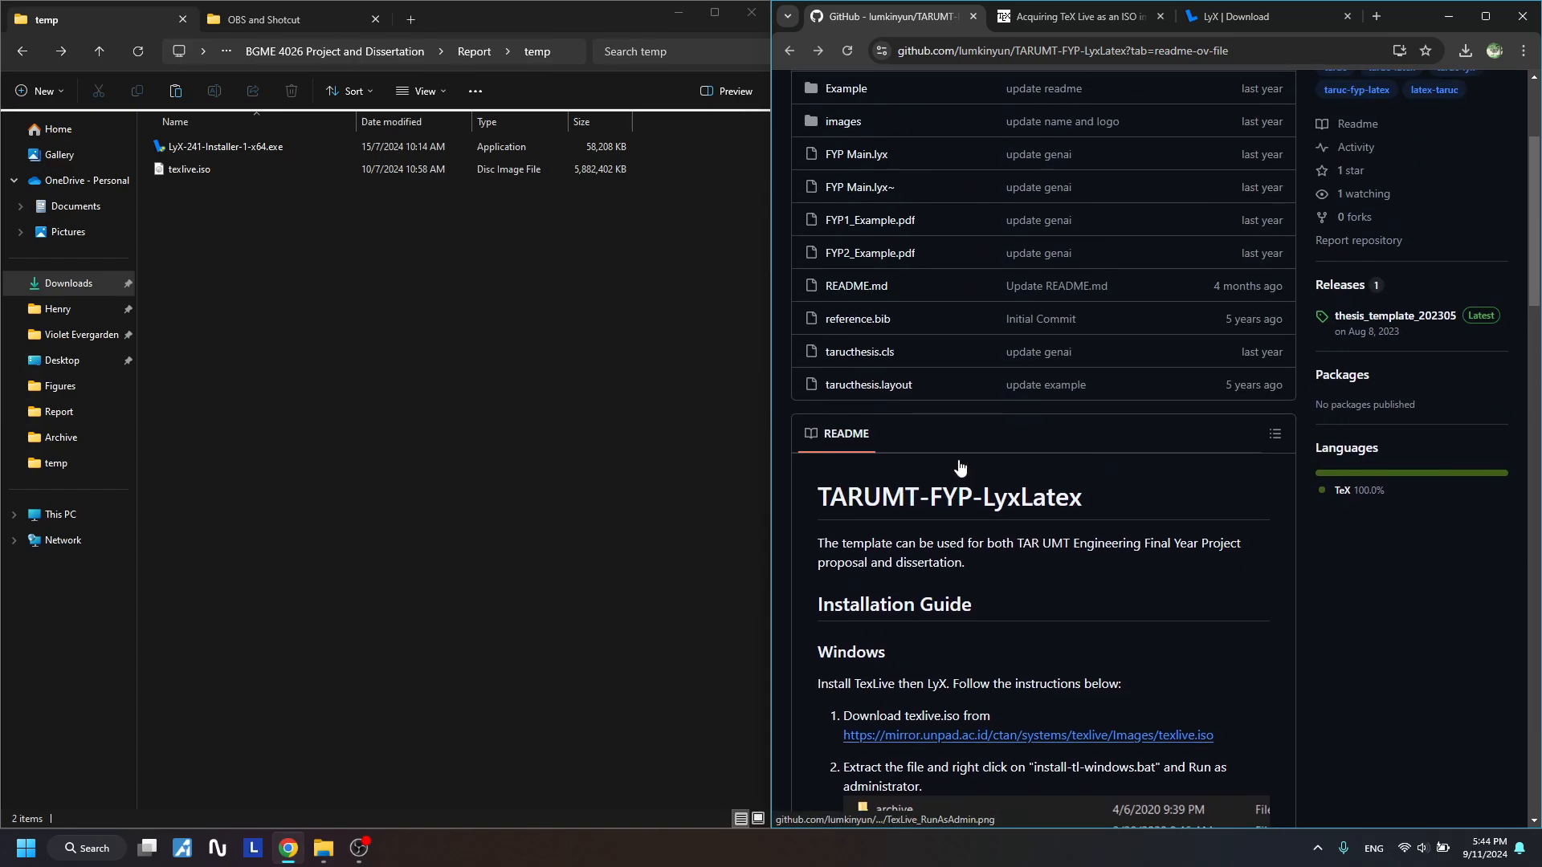
scroll(960, 467, down, 4)
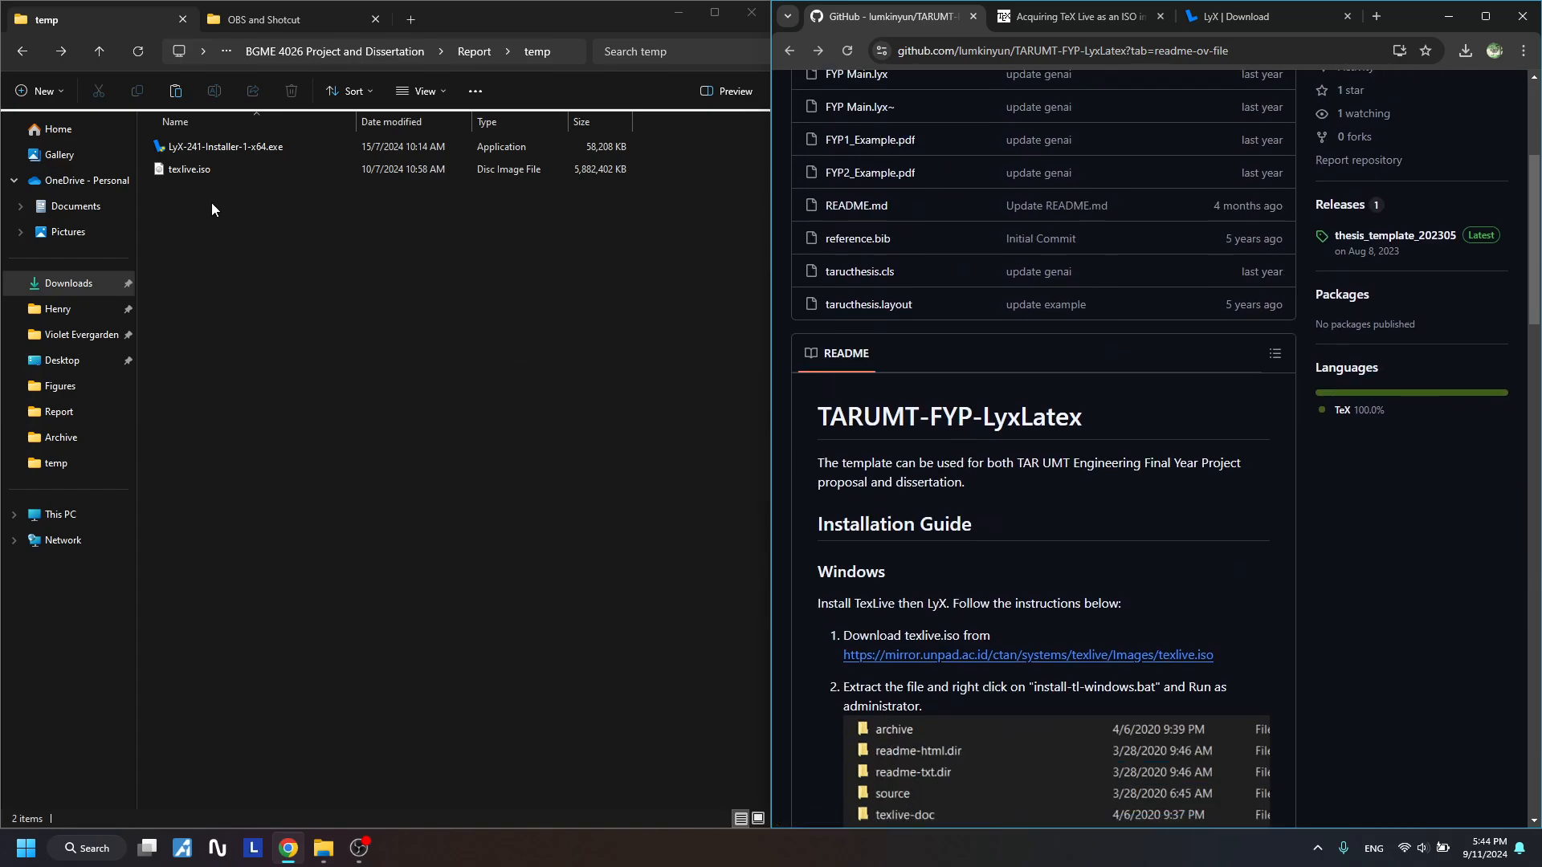
scroll(894, 399, down, 3)
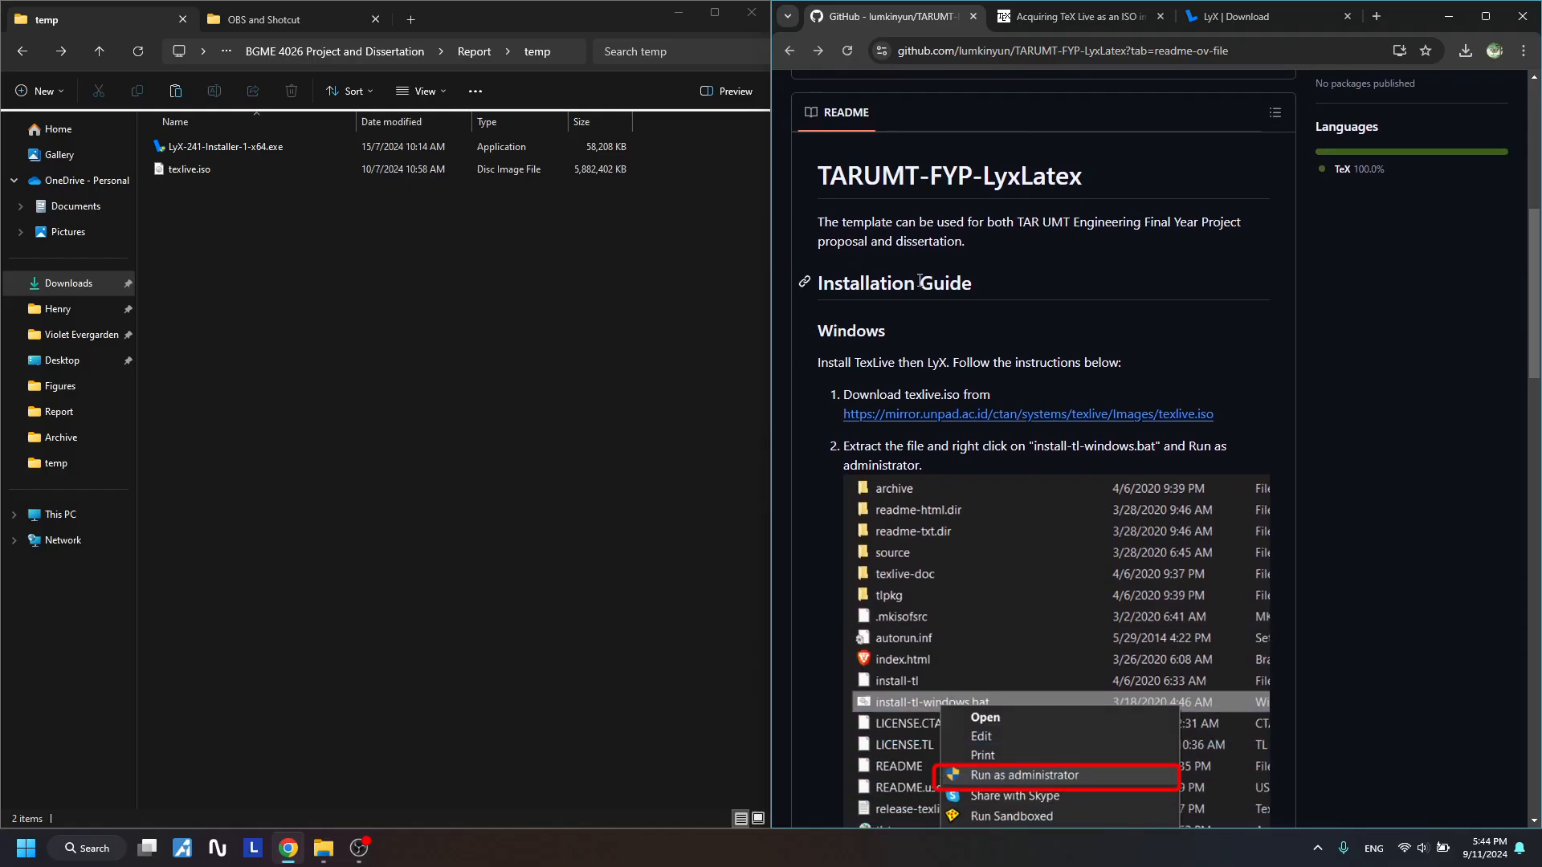
scroll(933, 378, down, 4)
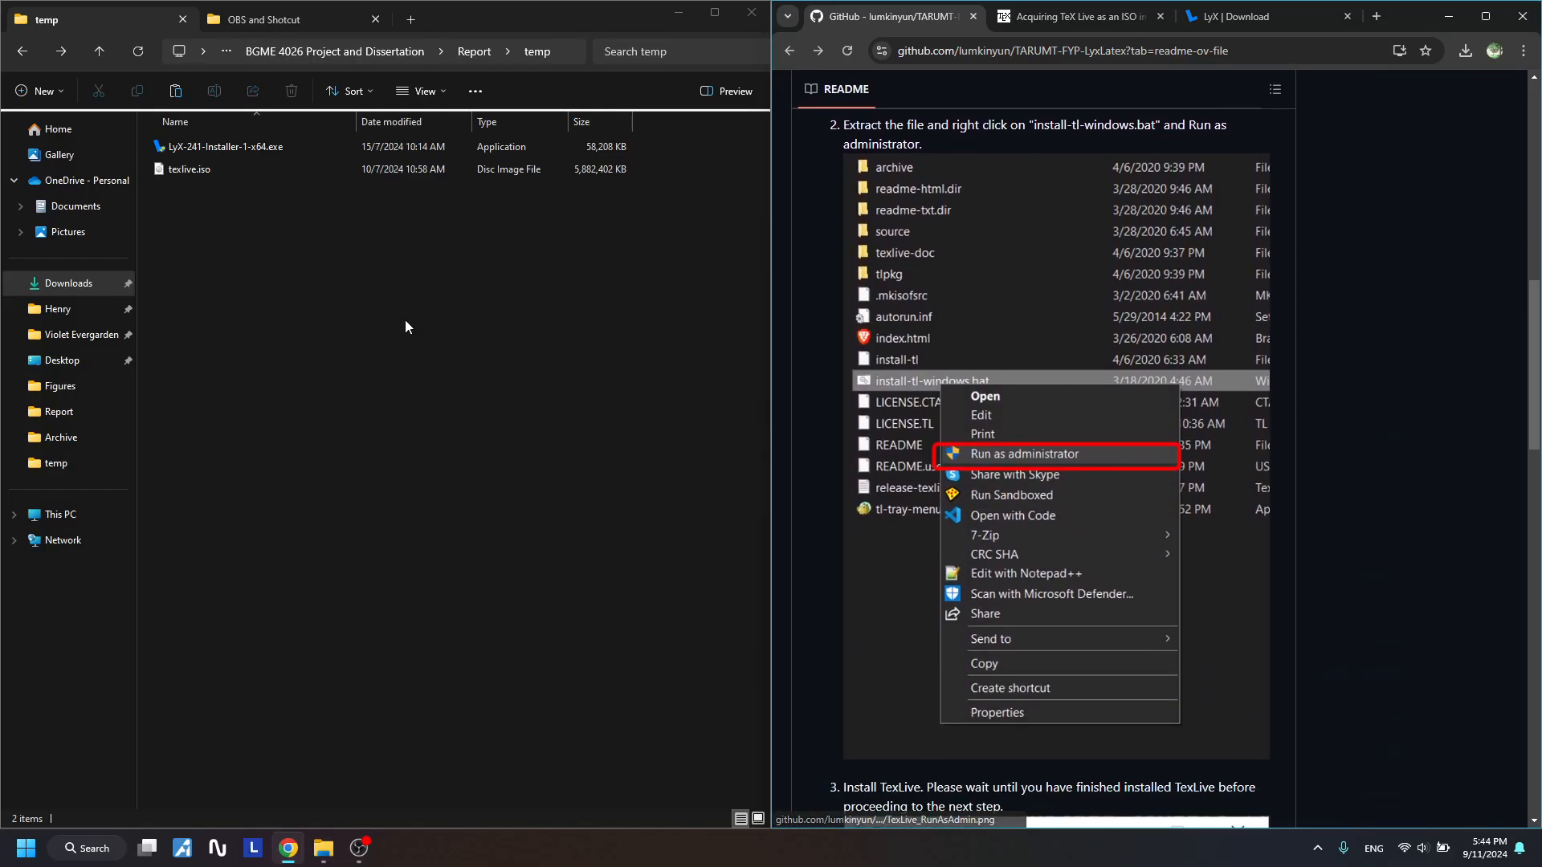
Extract texlive.iso directly into the temp folder with WinRAR, and move the progress window clear of the file list
click(204, 176)
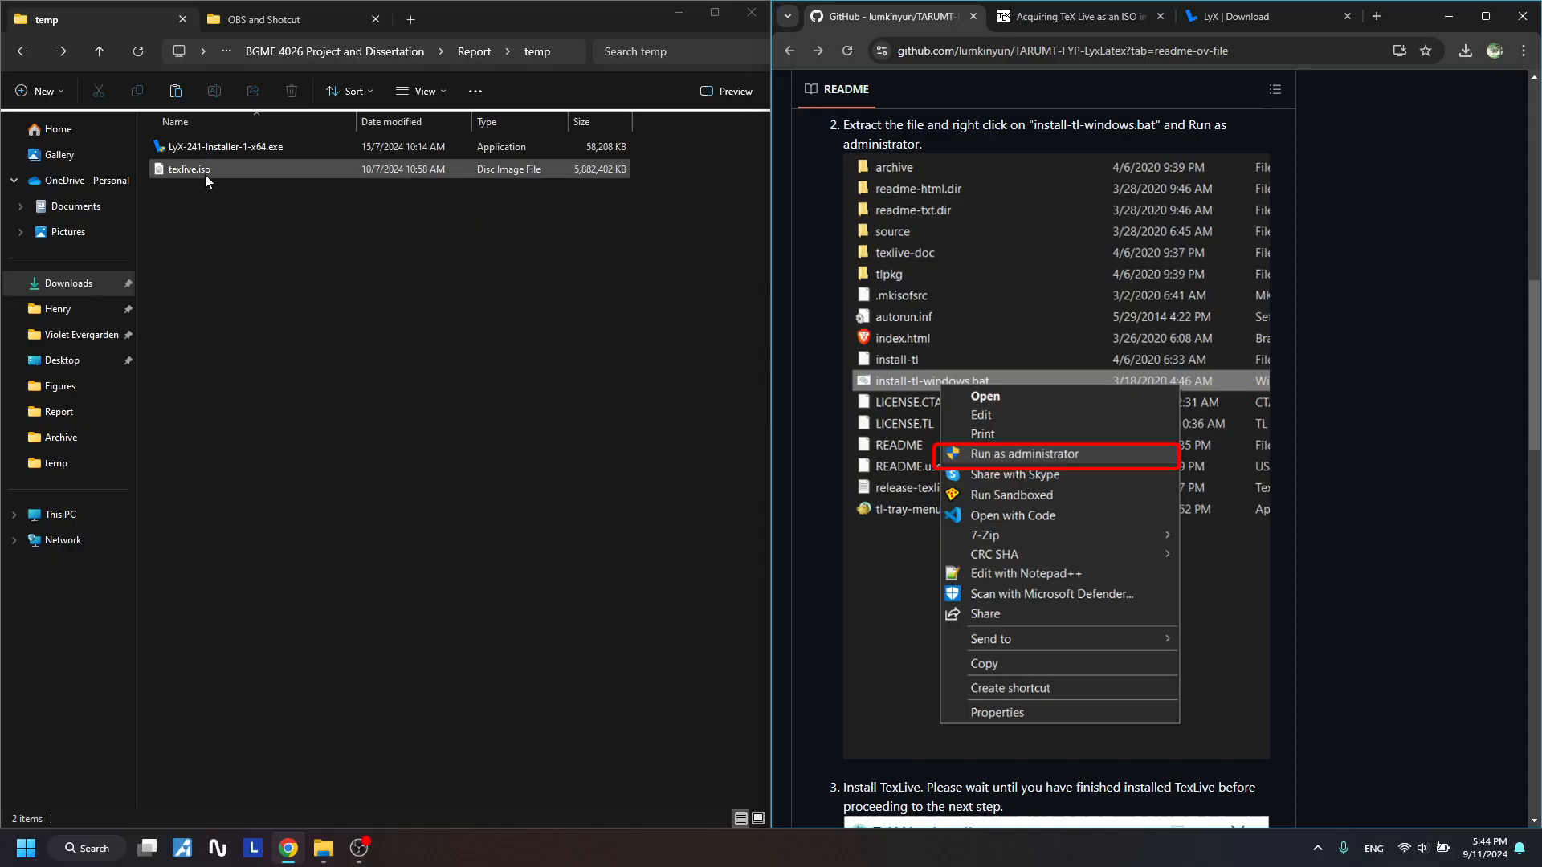
right_click(205, 171)
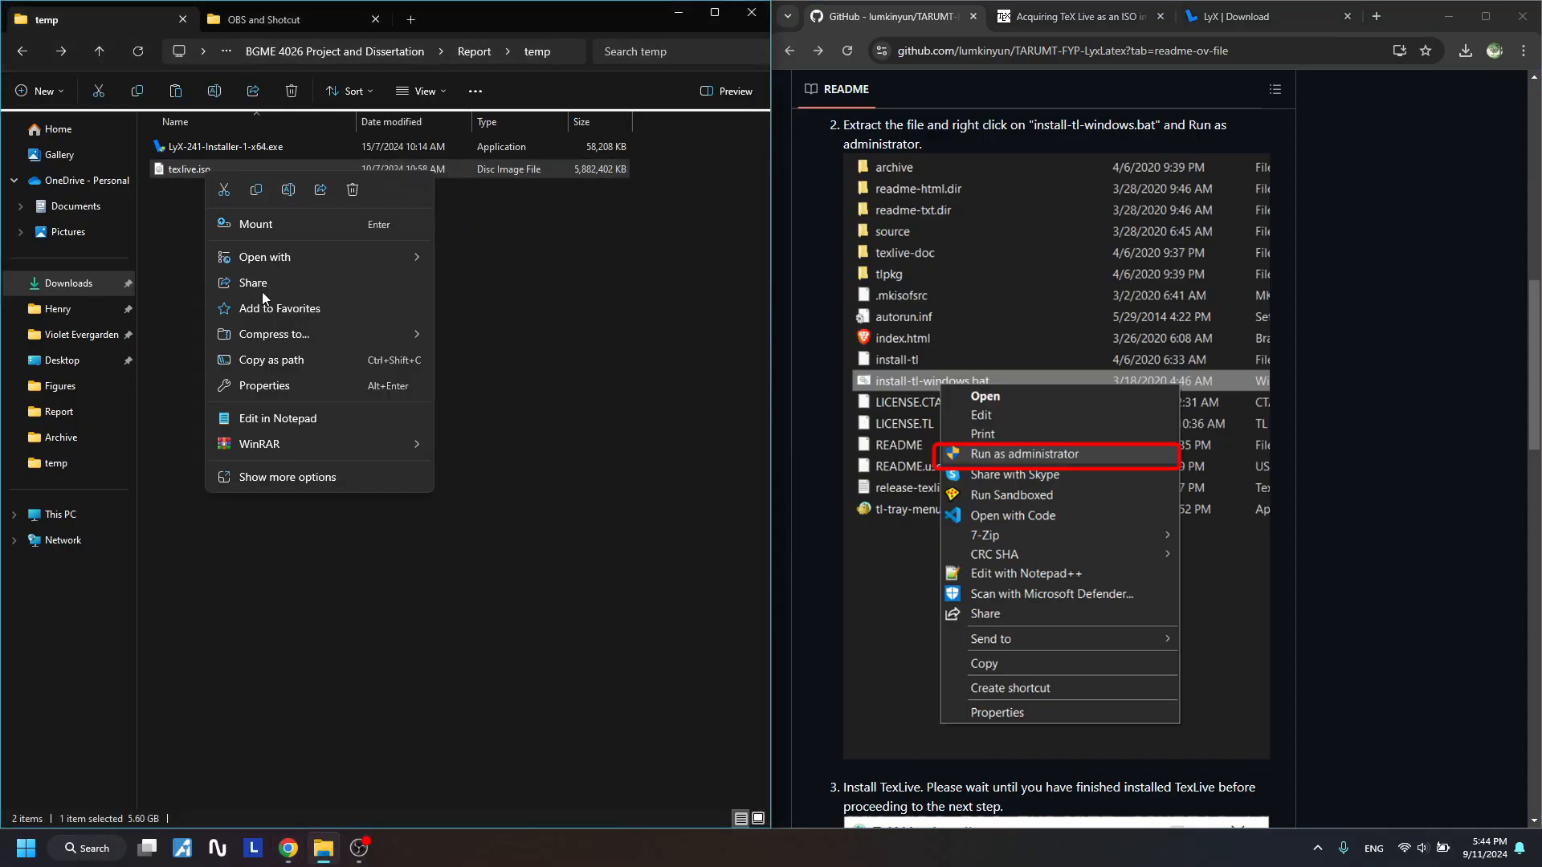
mouse_move(278, 446)
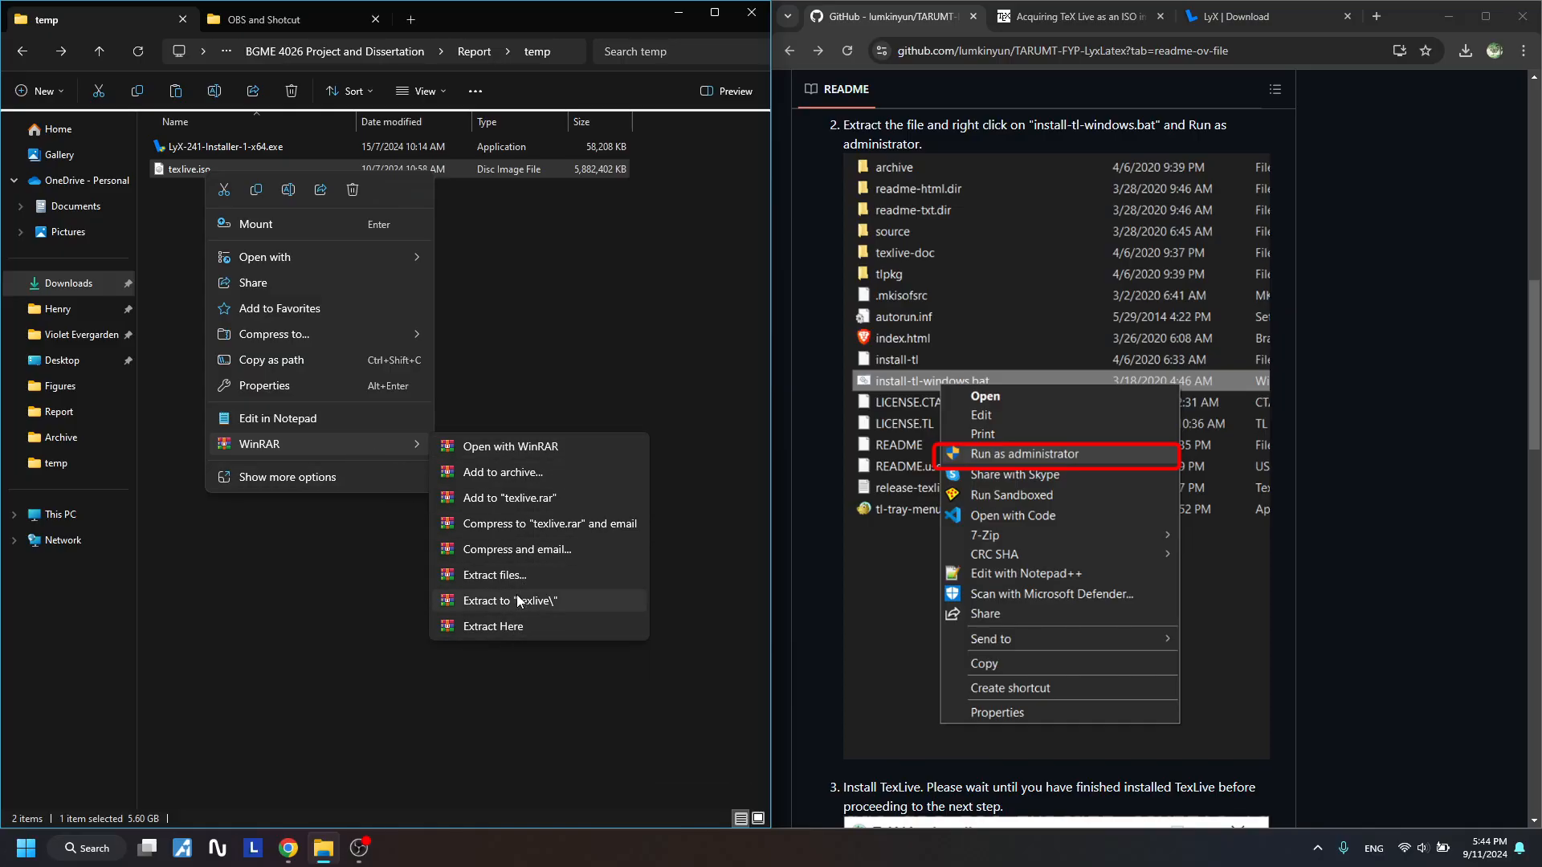
click(489, 626)
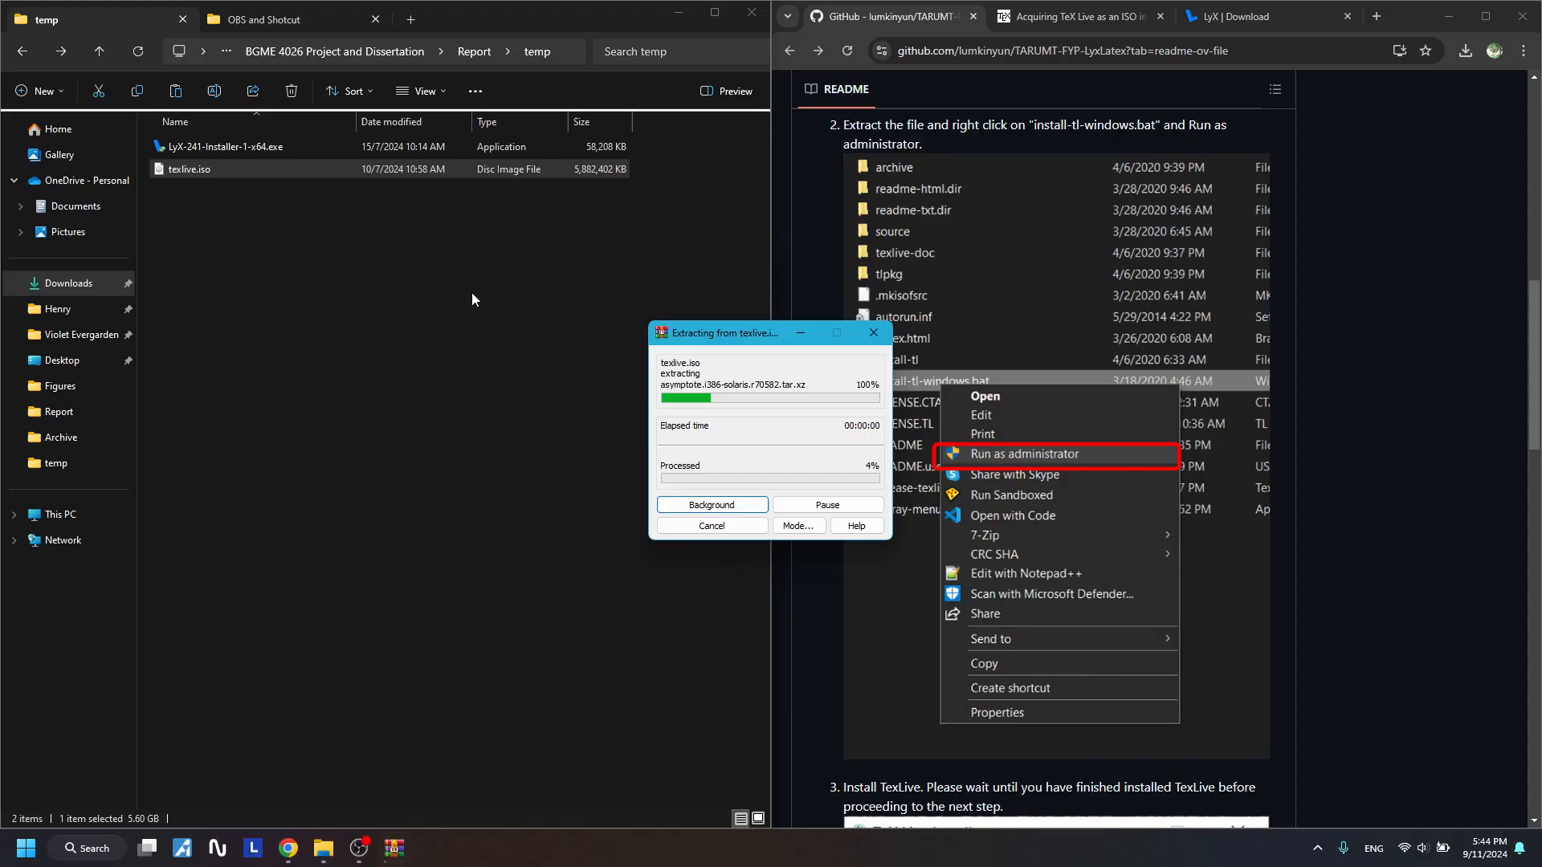
drag(718, 337, 870, 185)
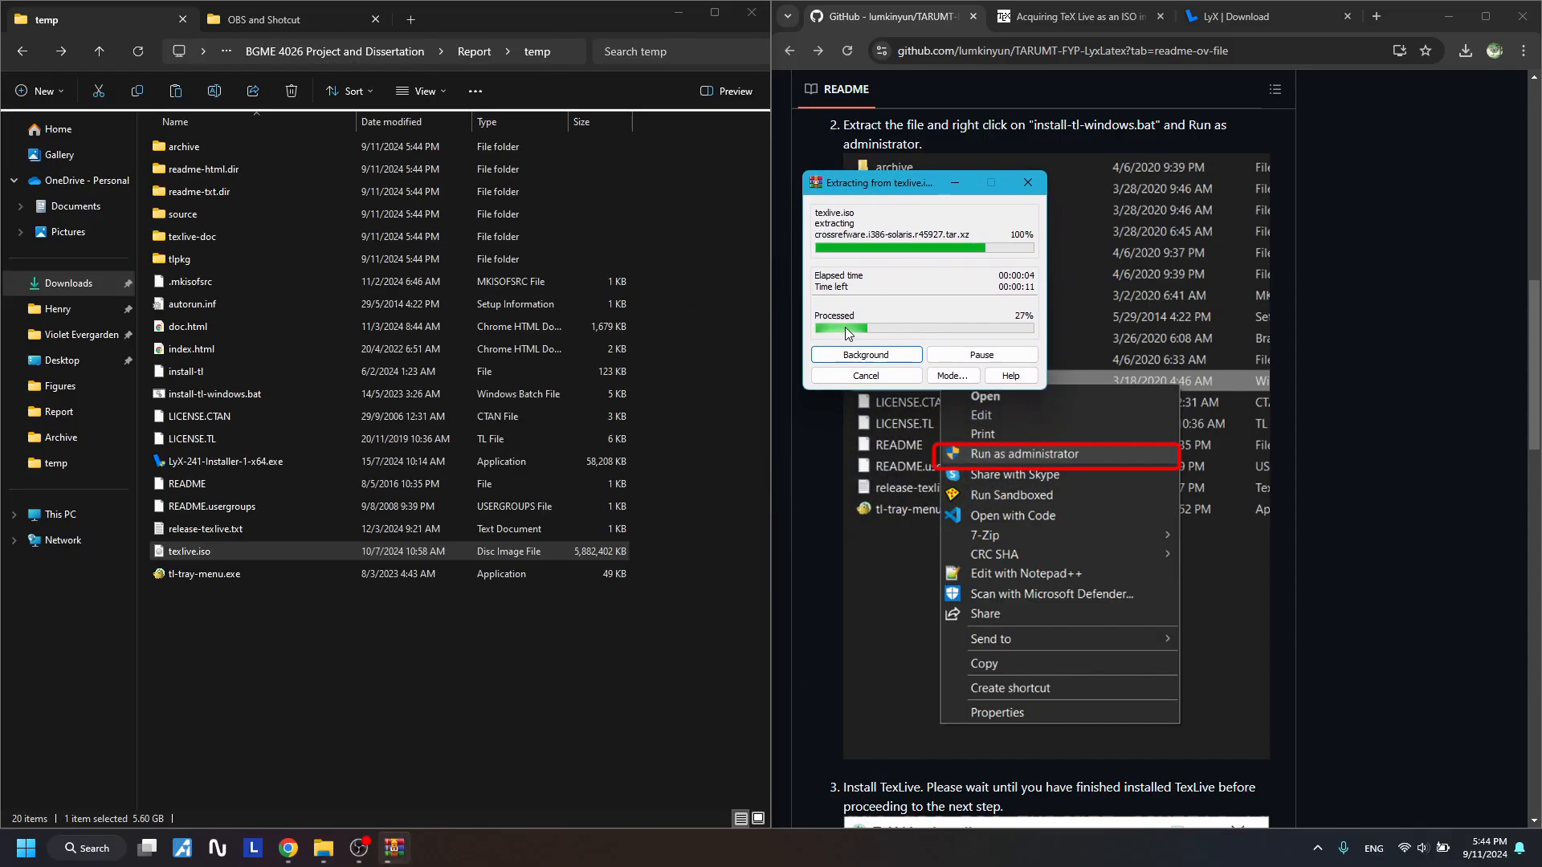
drag(898, 184, 869, 119)
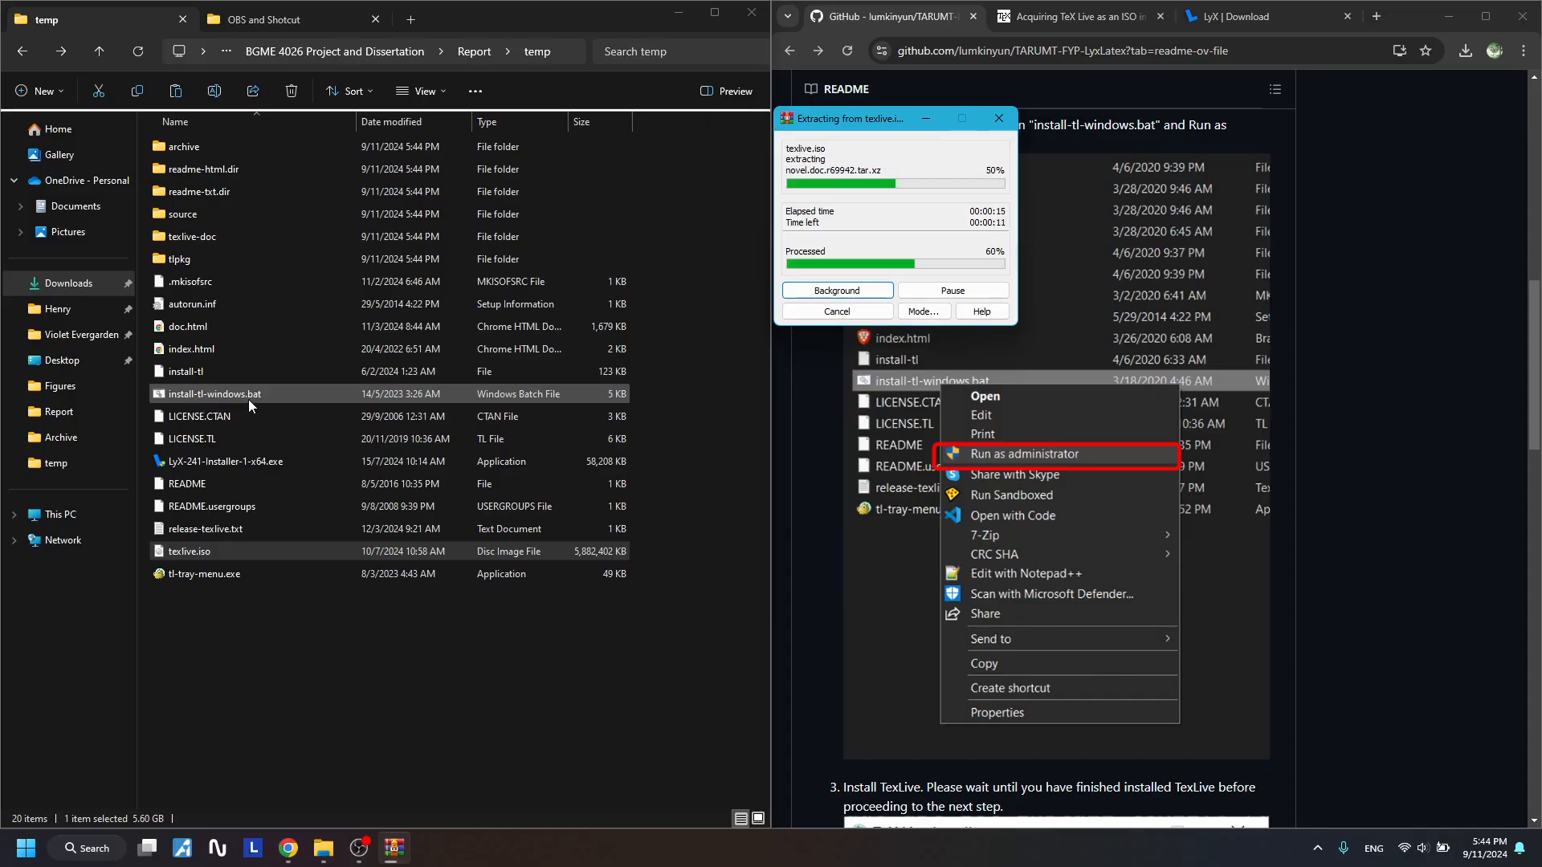
Run the extracted install-tl-windows.bat as administrator and dismiss the installer's warning about the target directory
click(248, 395)
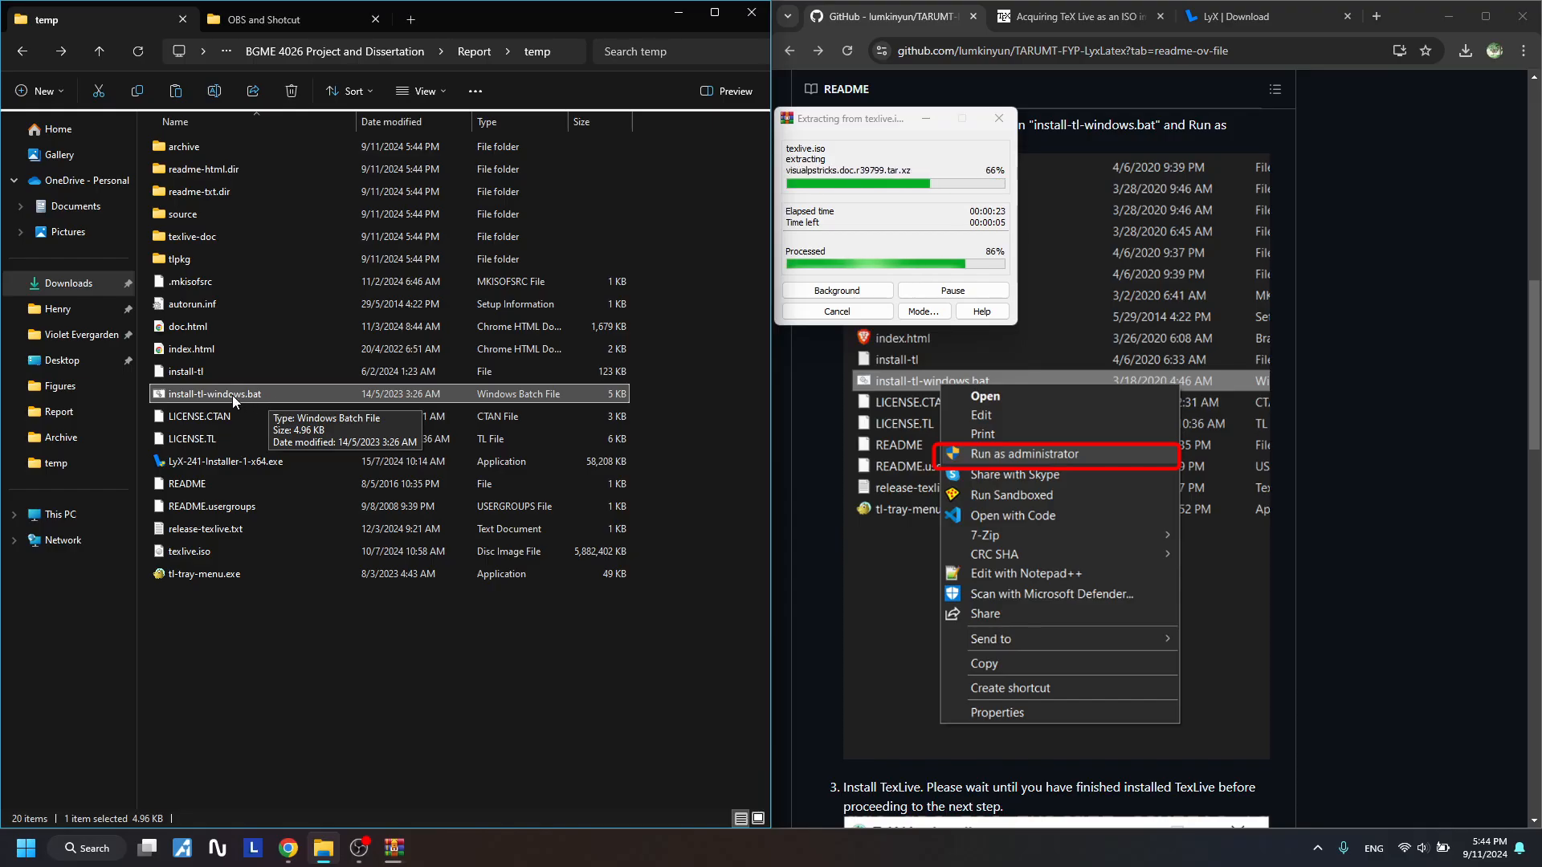
click(920, 233)
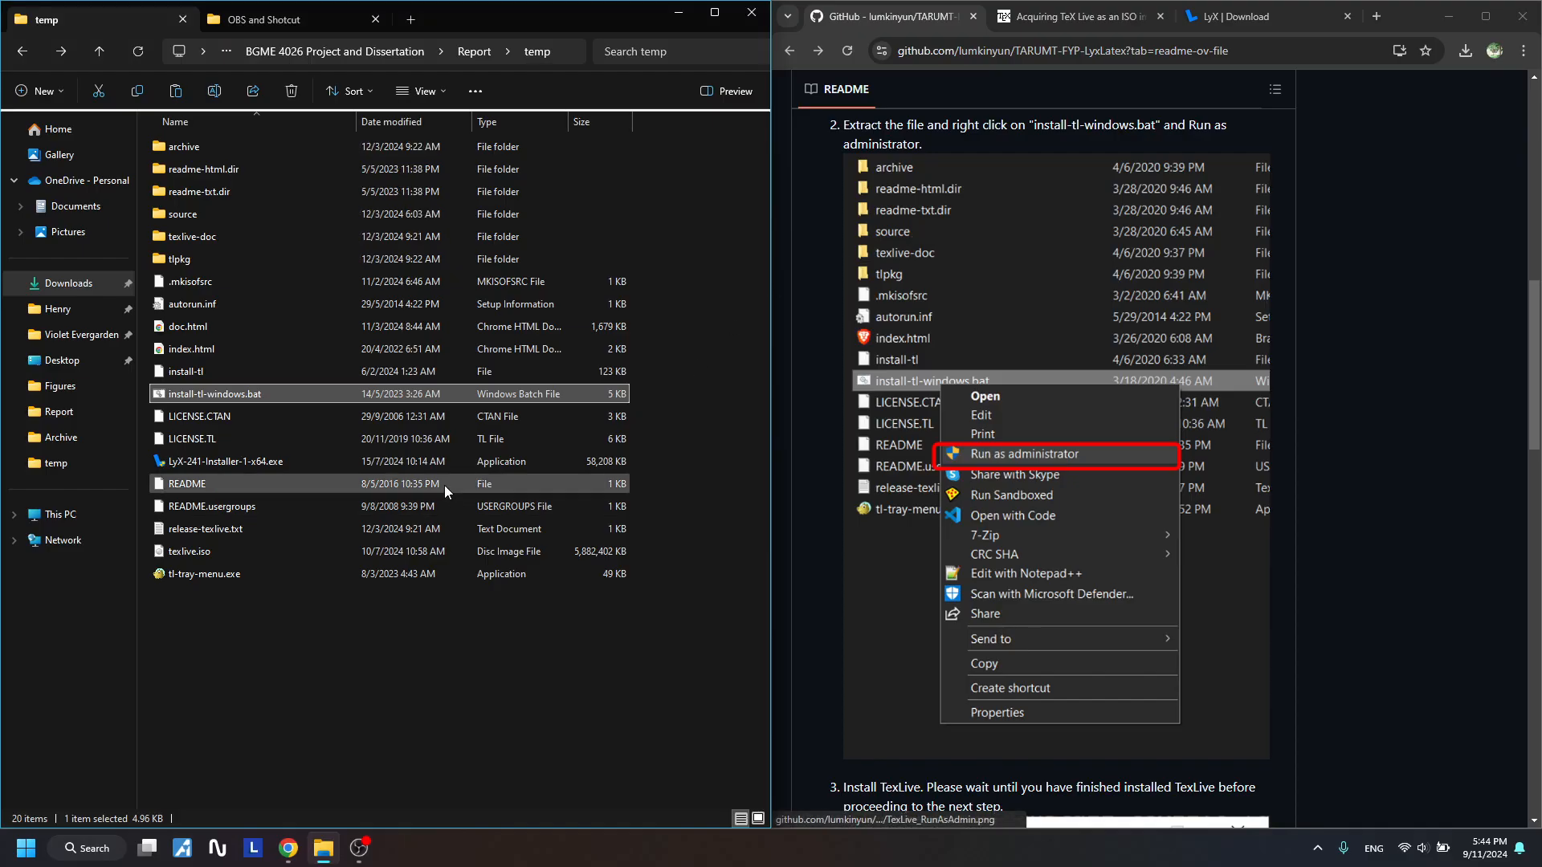
right_click(219, 397)
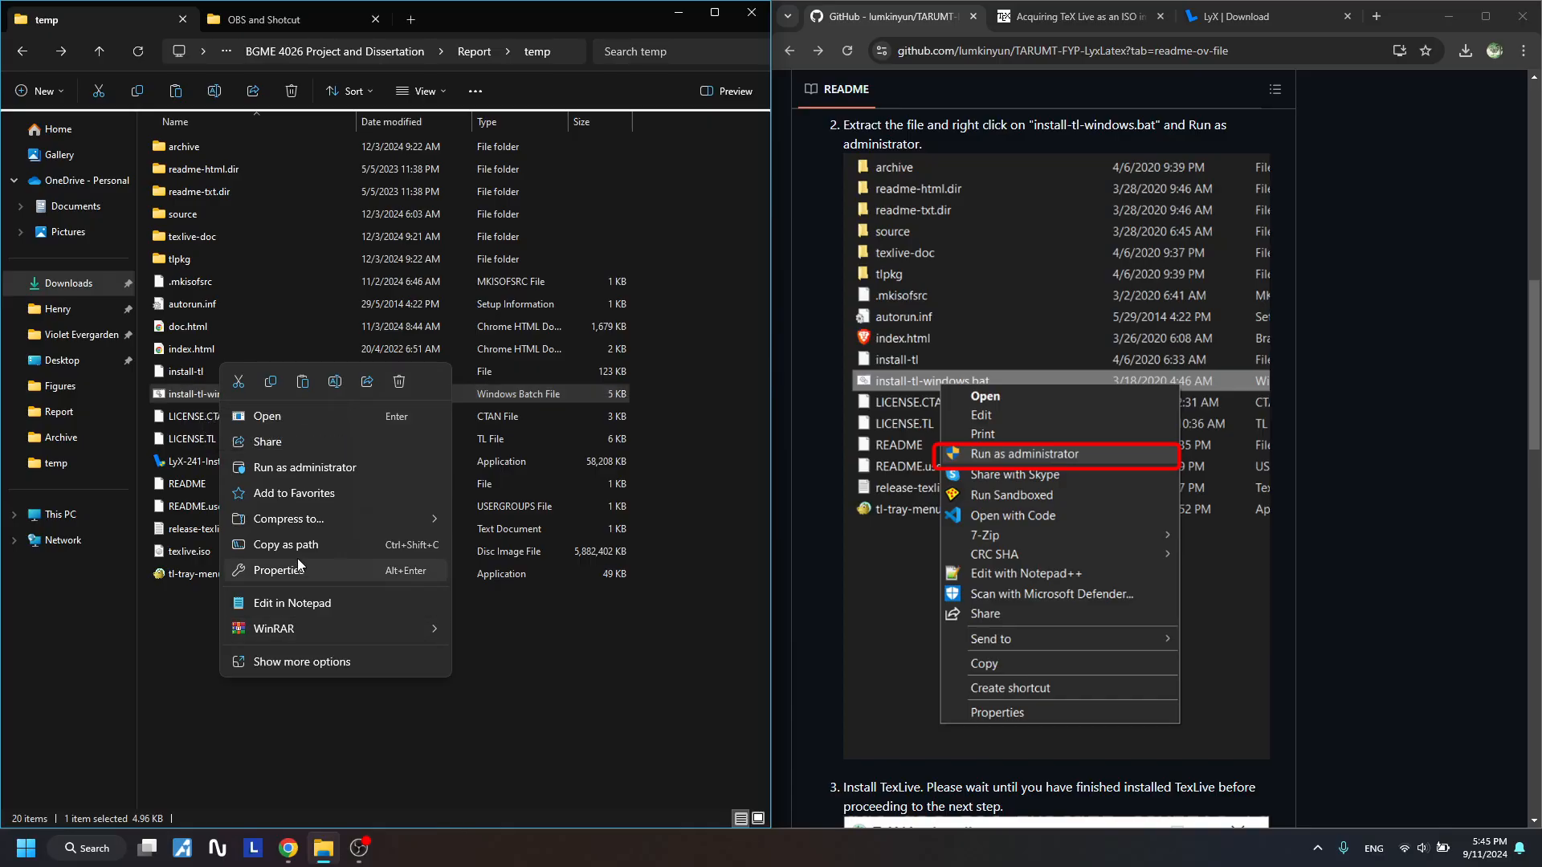
click(309, 472)
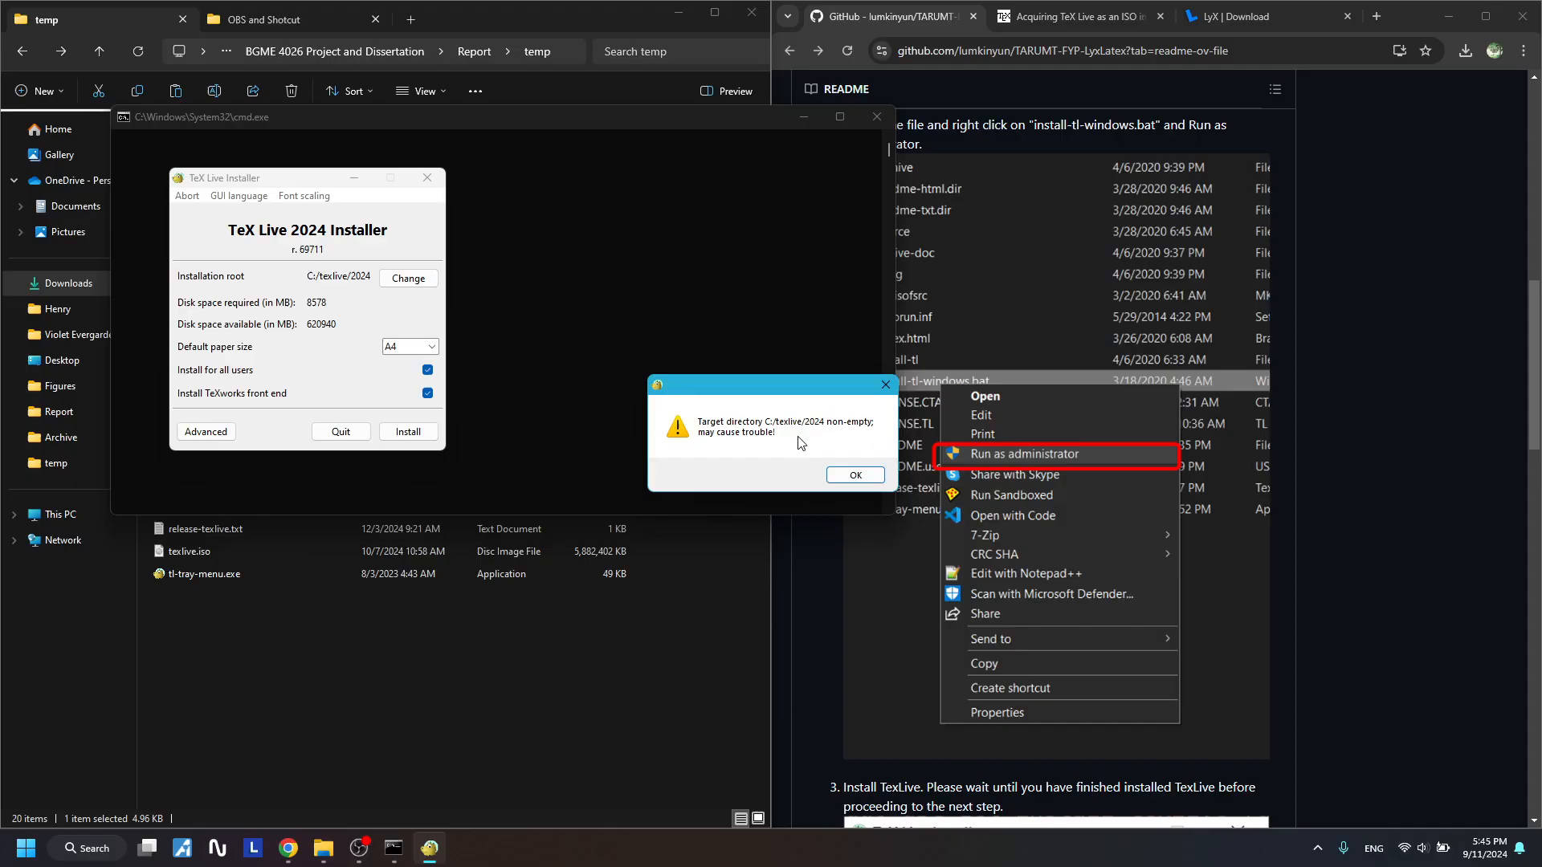
click(840, 474)
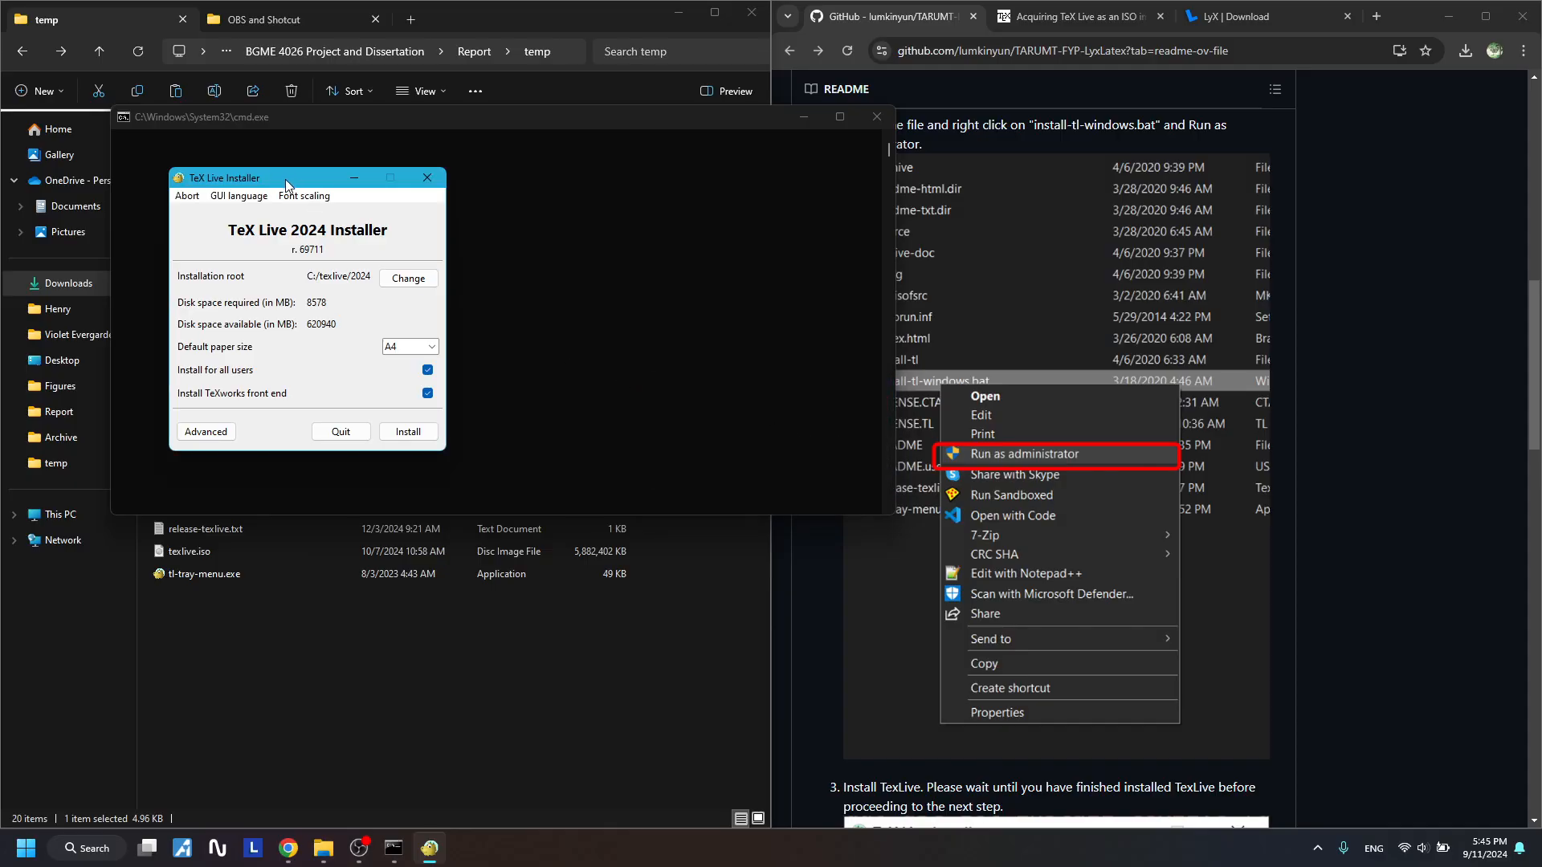
Inspect the TeX Live installer's installation root settings without changing them, and close the installer
drag(286, 179, 688, 297)
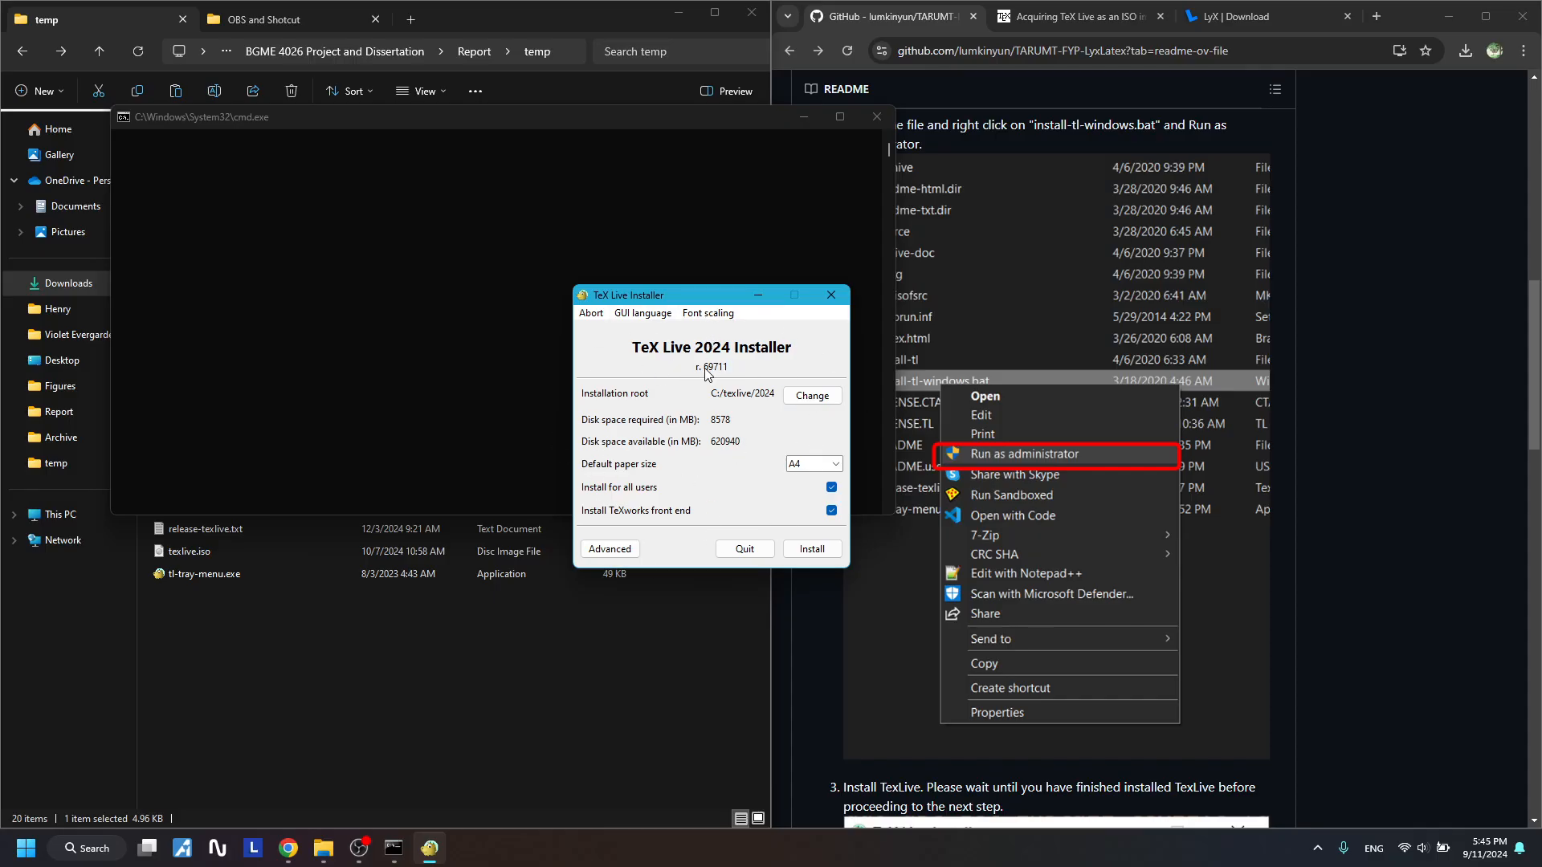
click(813, 396)
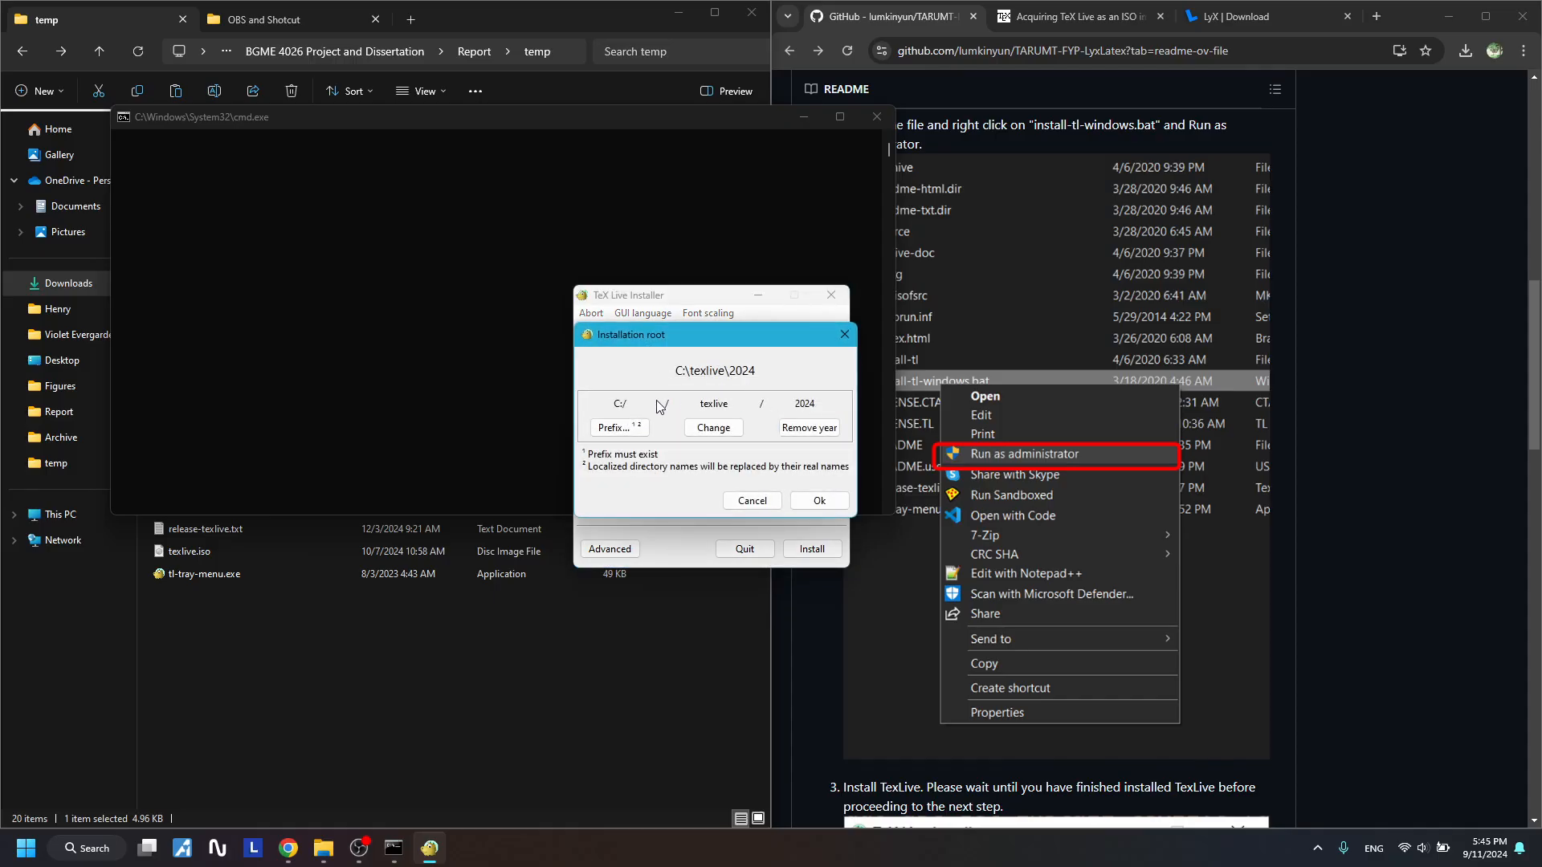
click(844, 334)
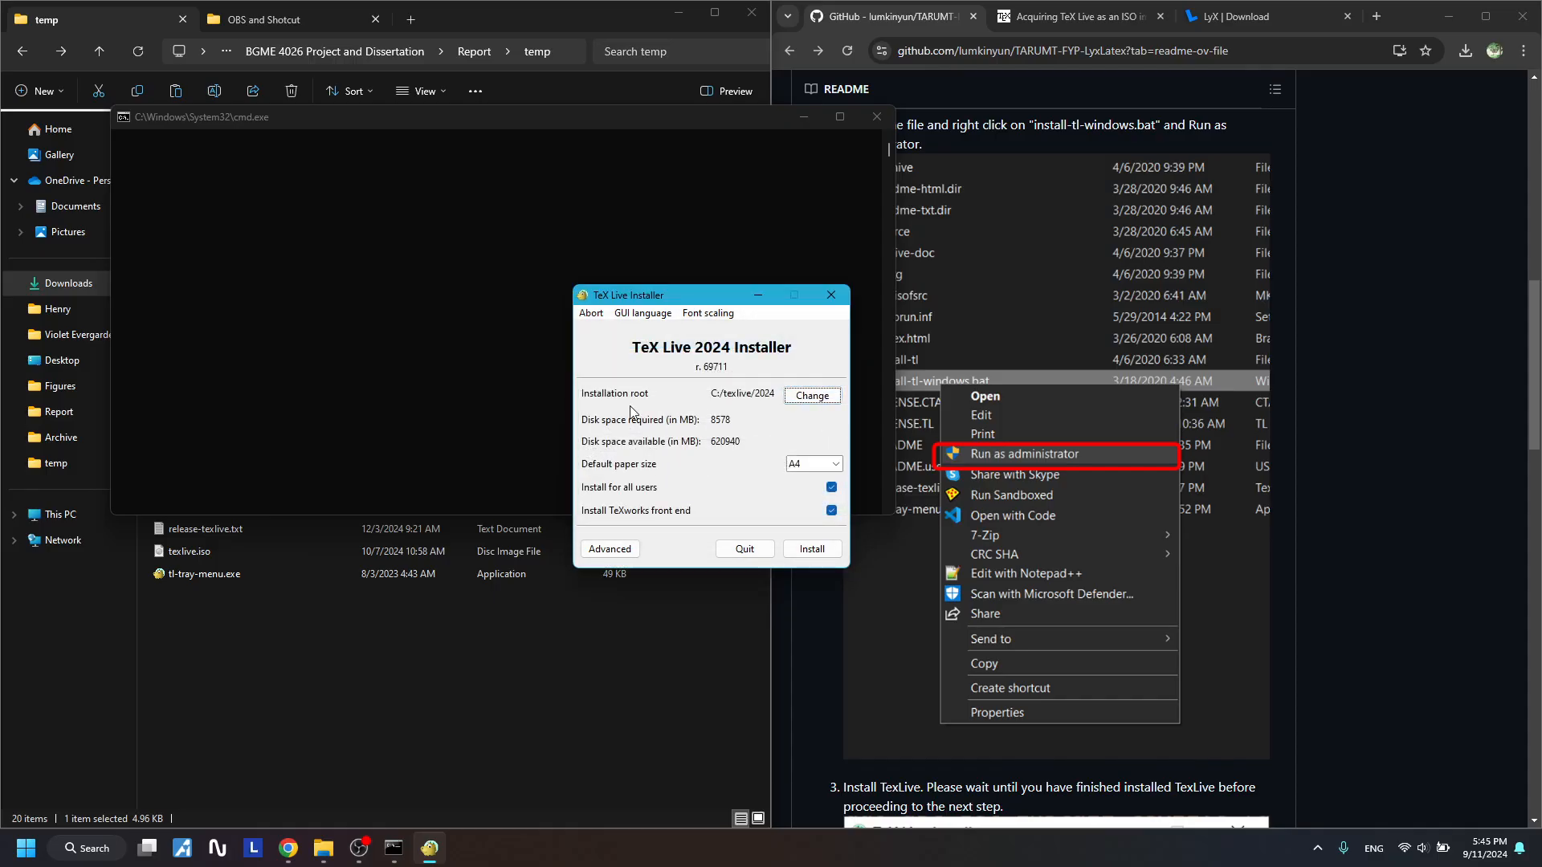
click(808, 398)
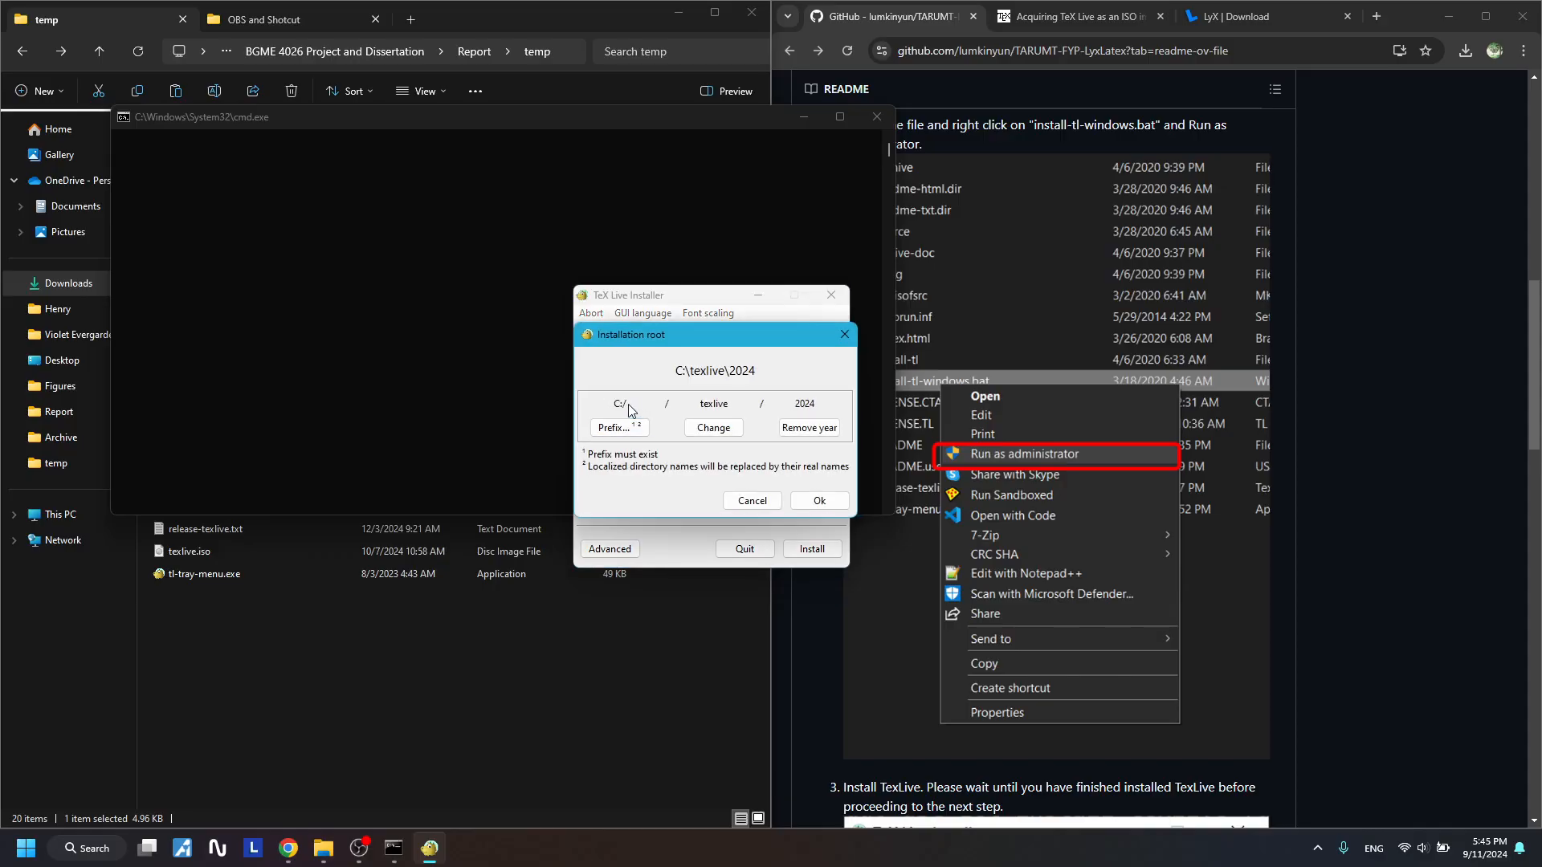
click(843, 334)
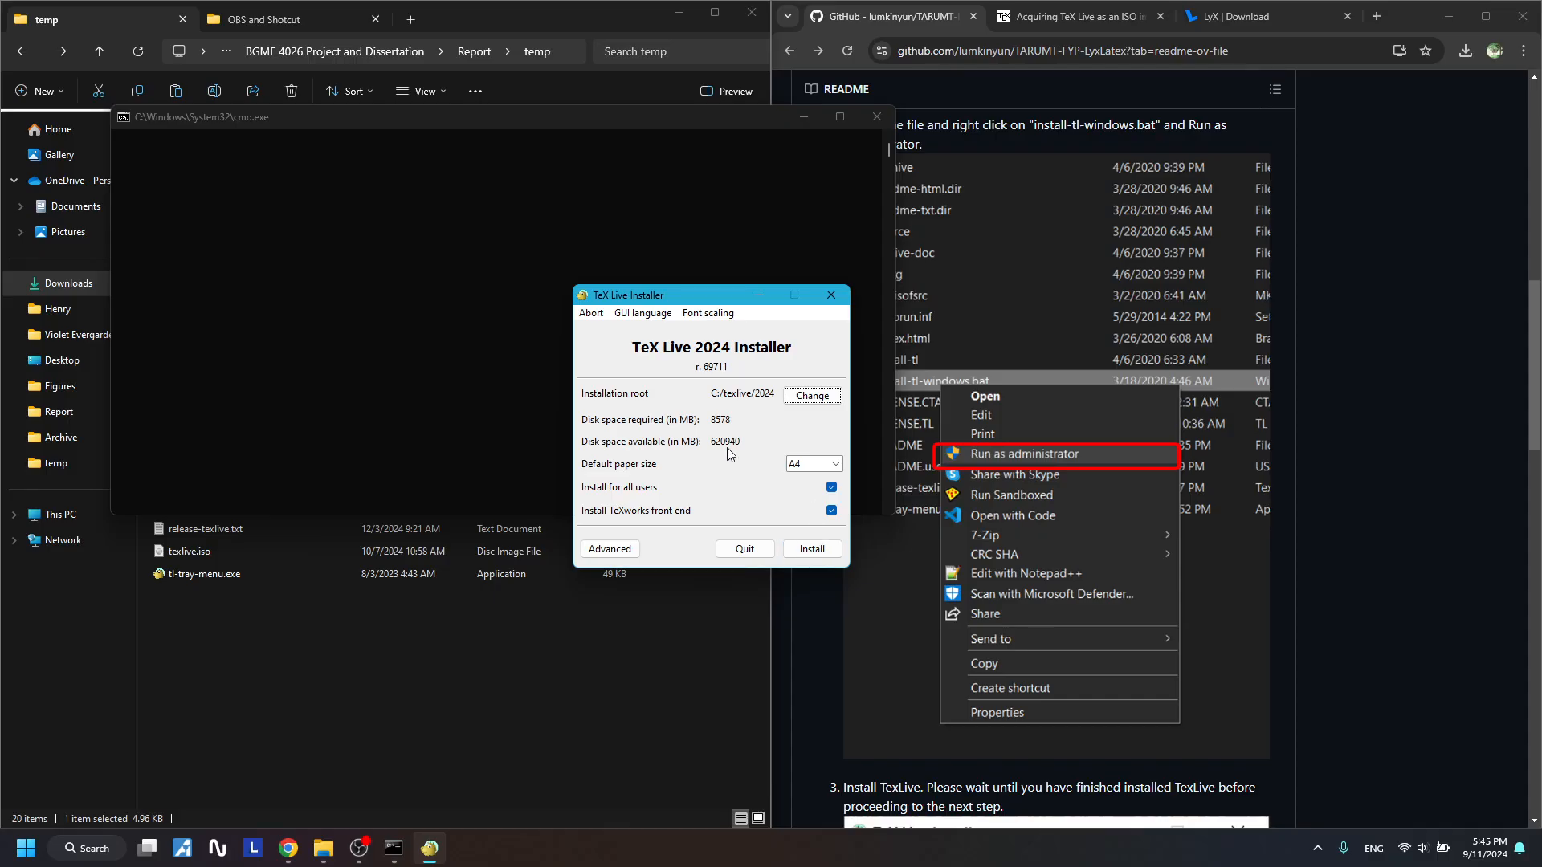
click(841, 303)
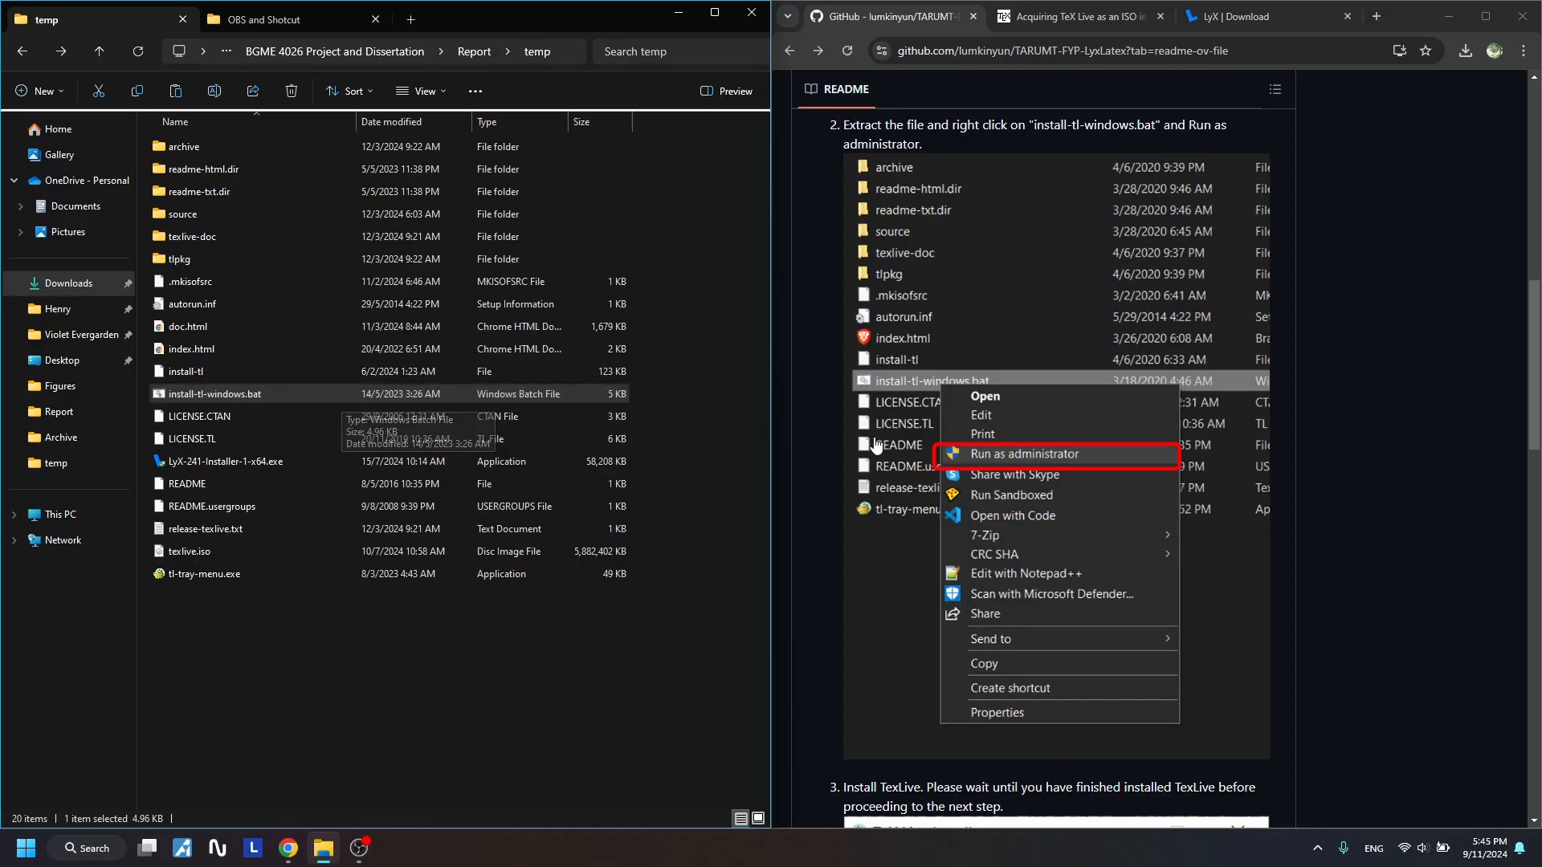
Review the README's Windows instructions for installing TeX Live and the LyX Editor
scroll(1077, 489, down, 5)
scroll(1078, 490, down, 1)
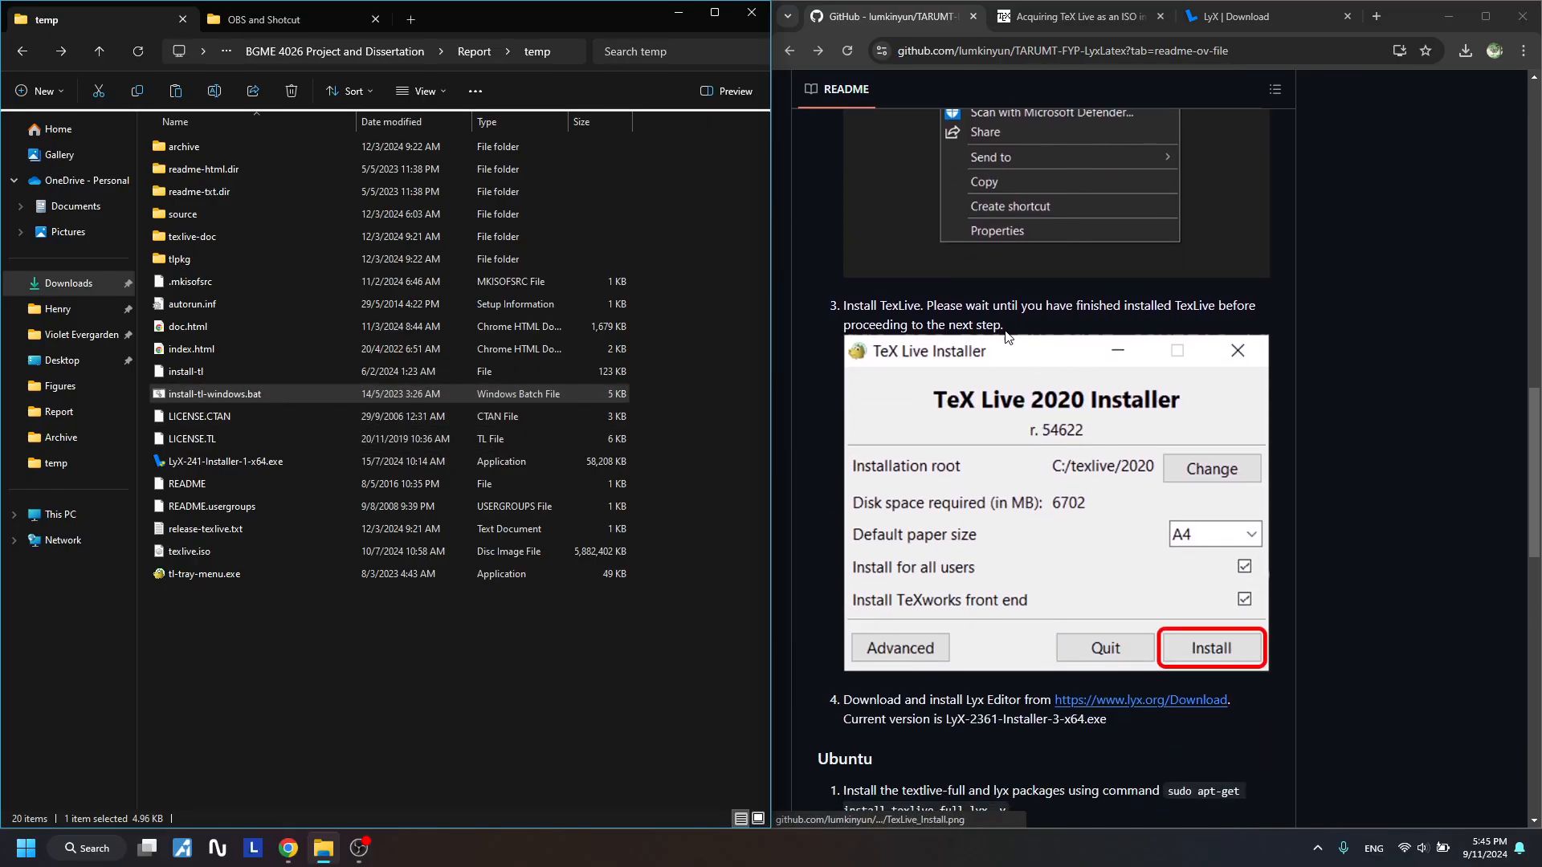
scroll(1015, 443, down, 3)
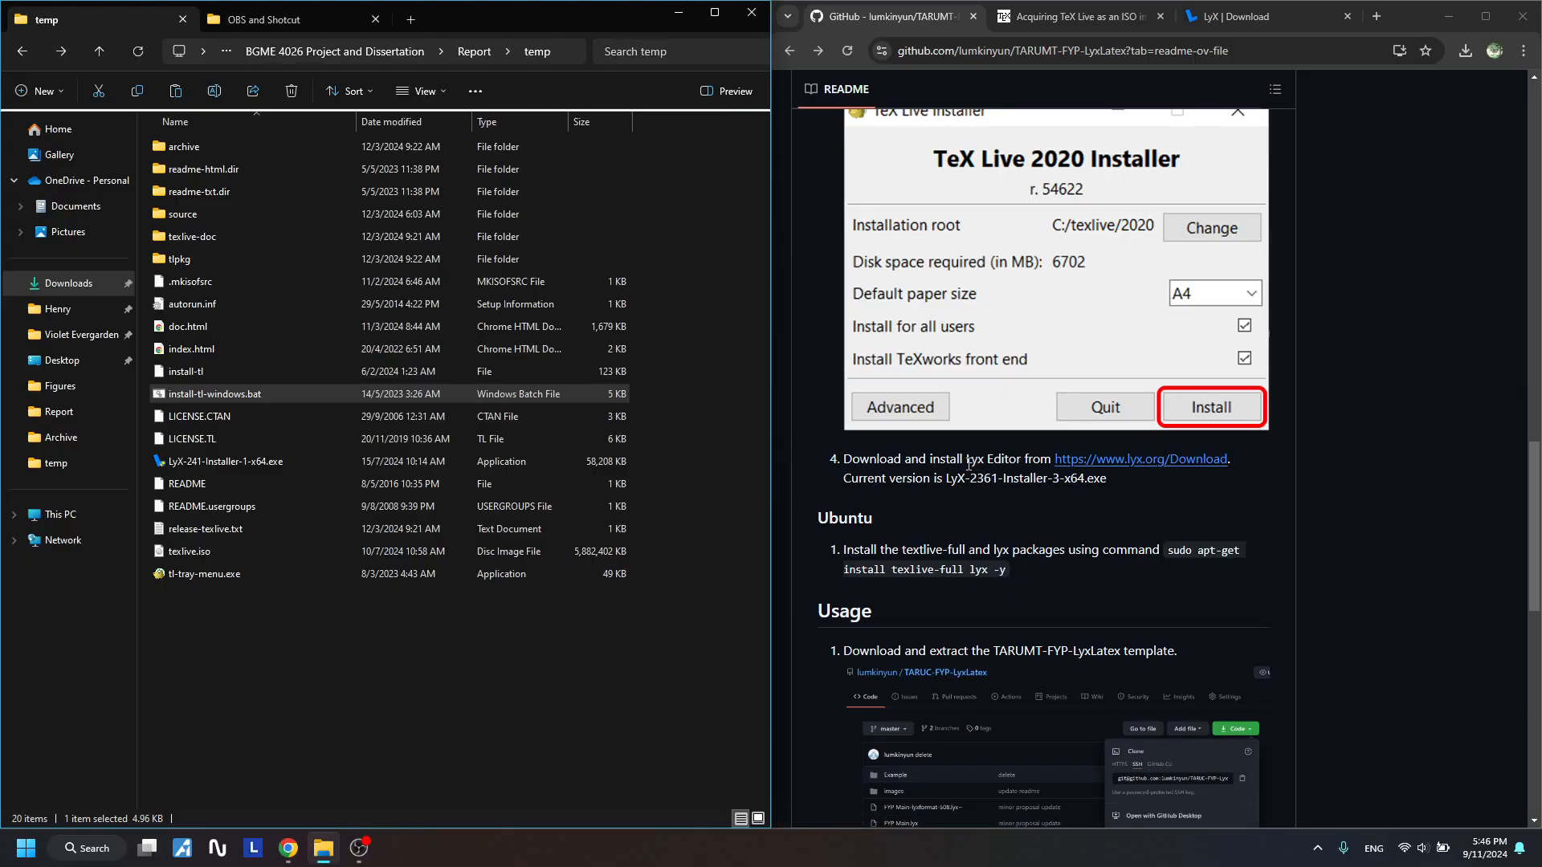
Run LyX-241-Installer-1-x64.exe, agree to install over the existing version, view the setup up to the Choose Users page, and quit it
drag(966, 460, 1012, 469)
click(1012, 472)
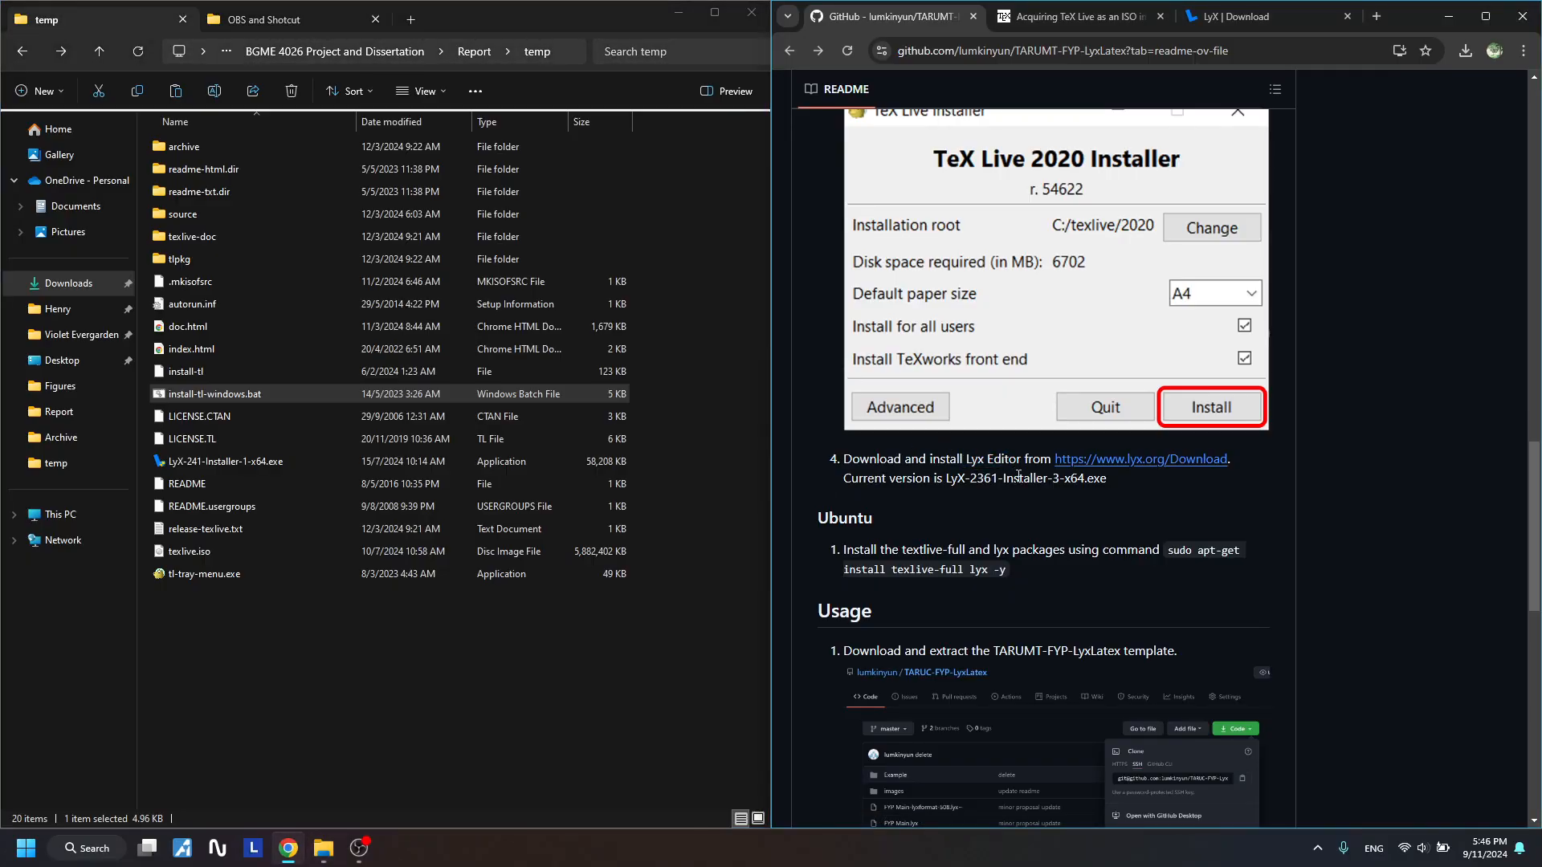
click(259, 466)
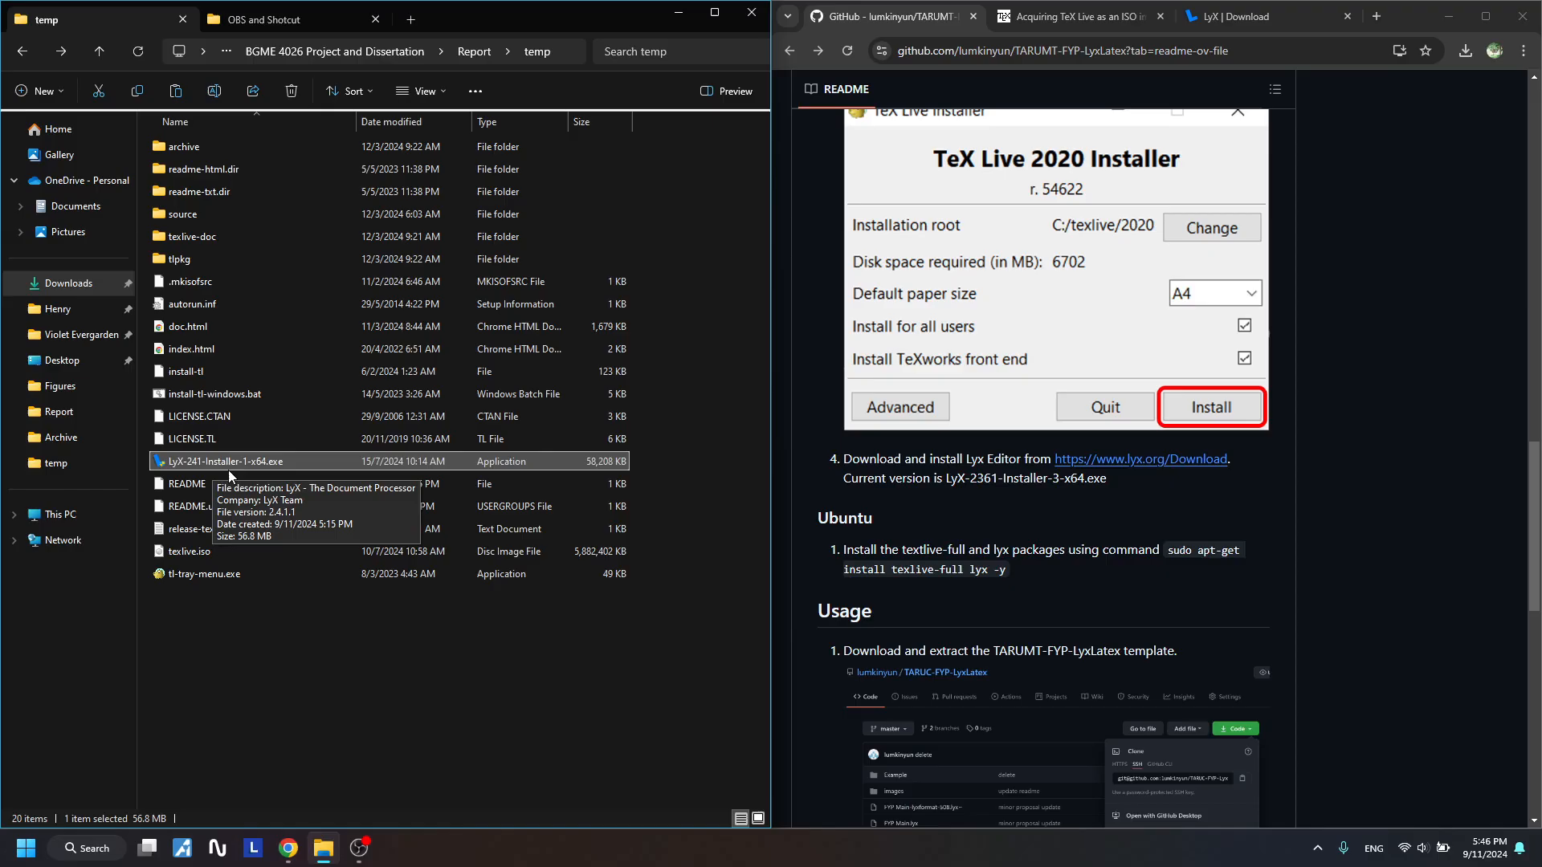
double_click(200, 466)
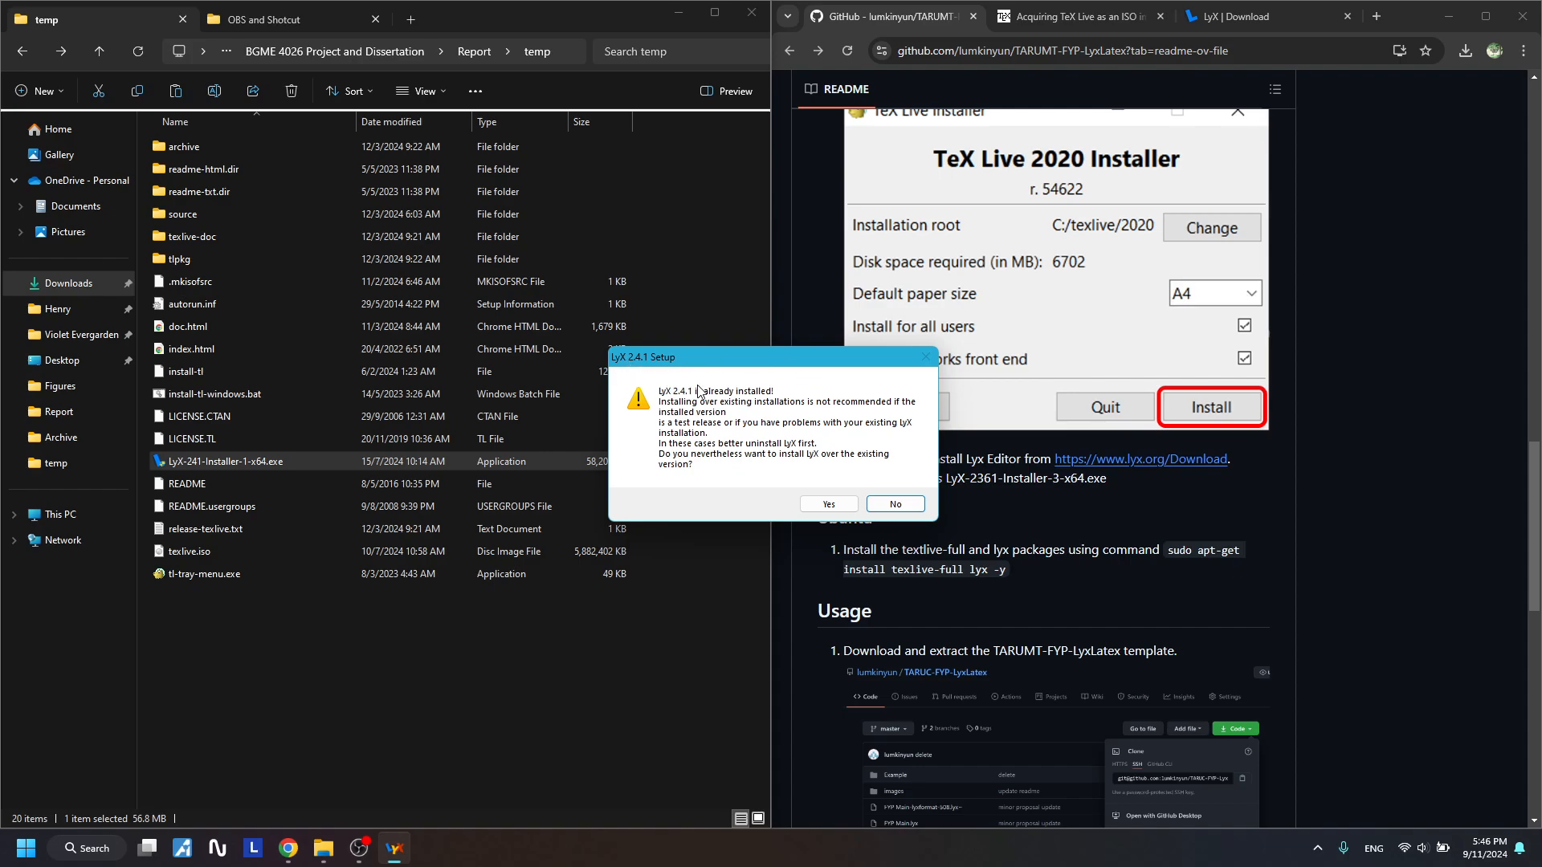
click(836, 508)
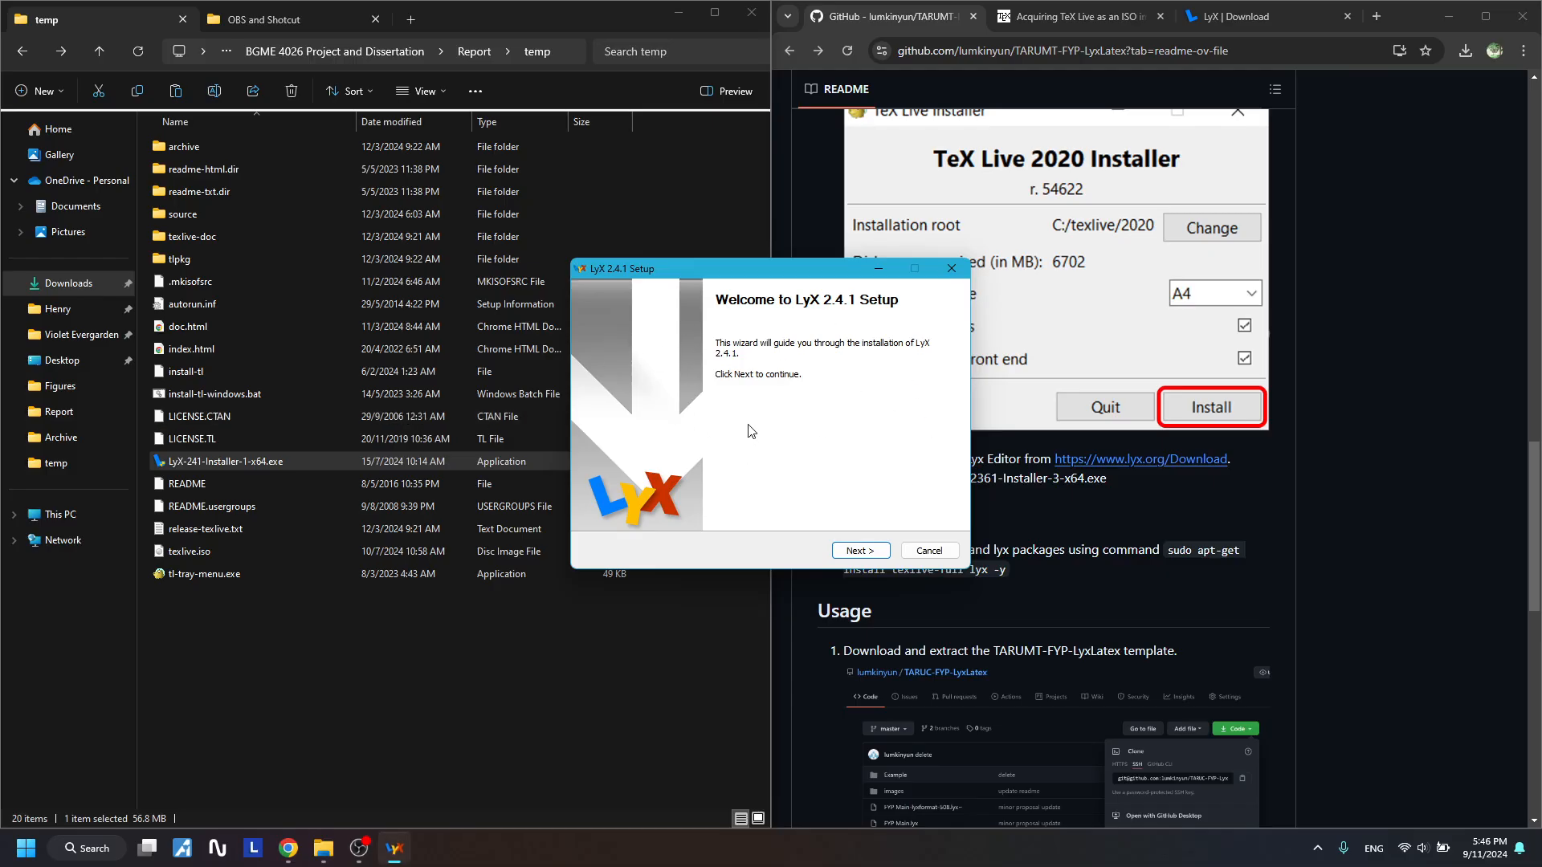
click(849, 556)
click(851, 553)
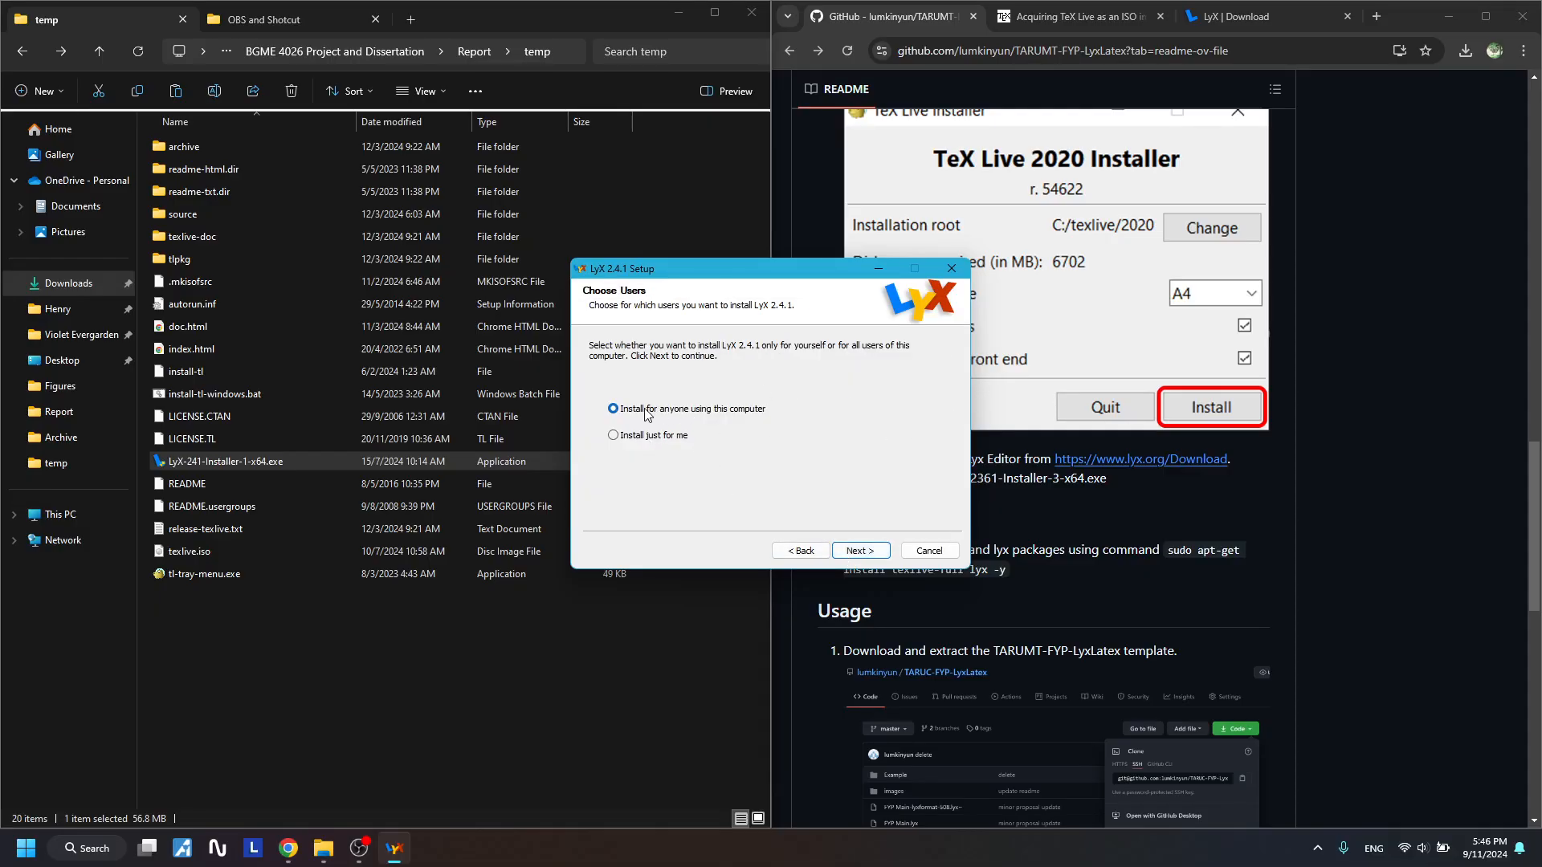
click(952, 268)
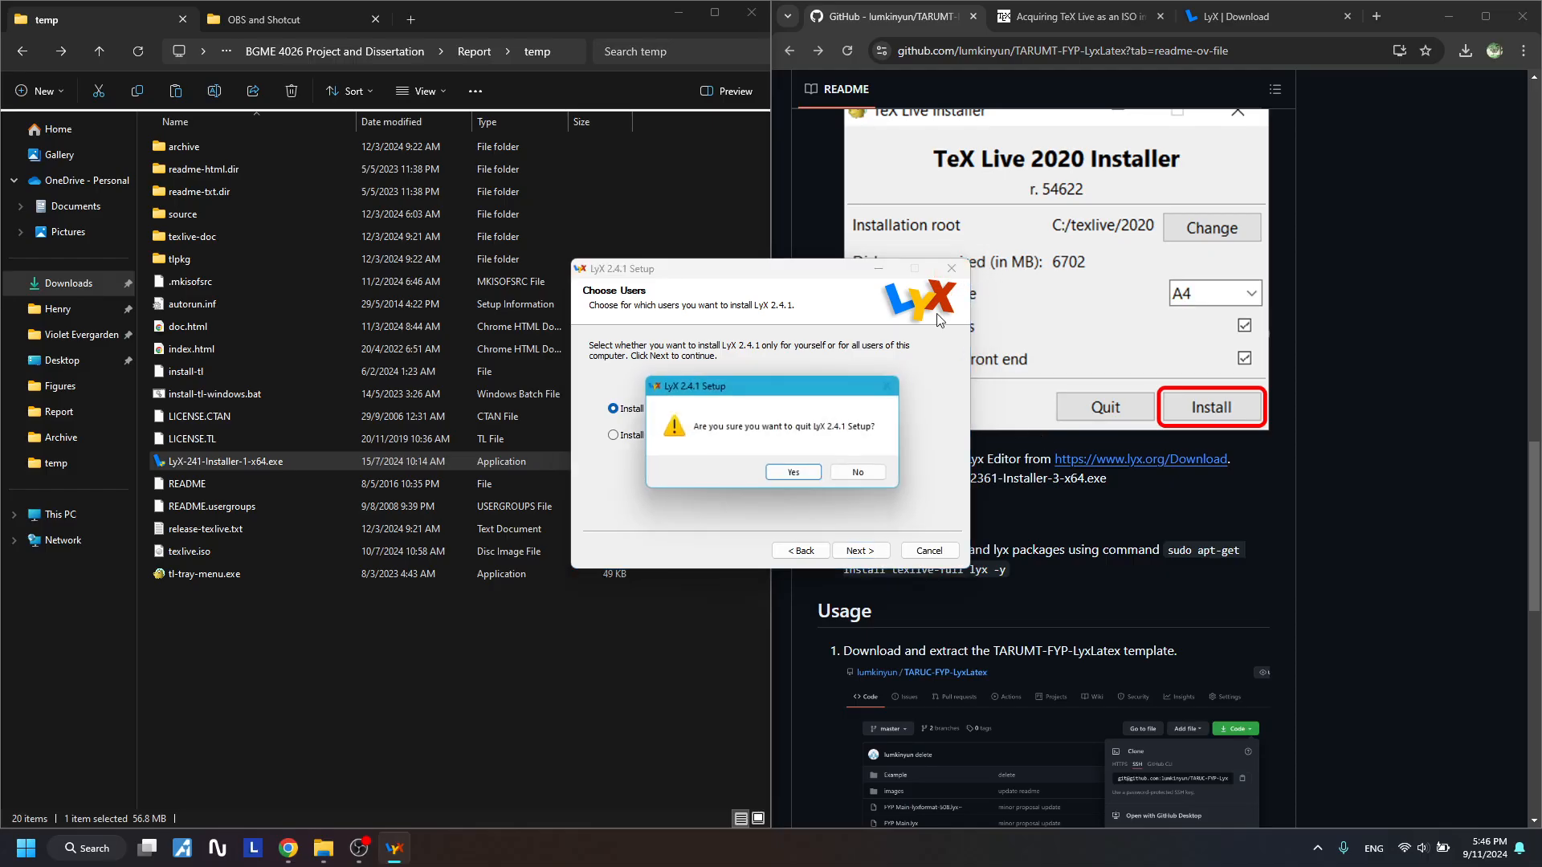
click(799, 479)
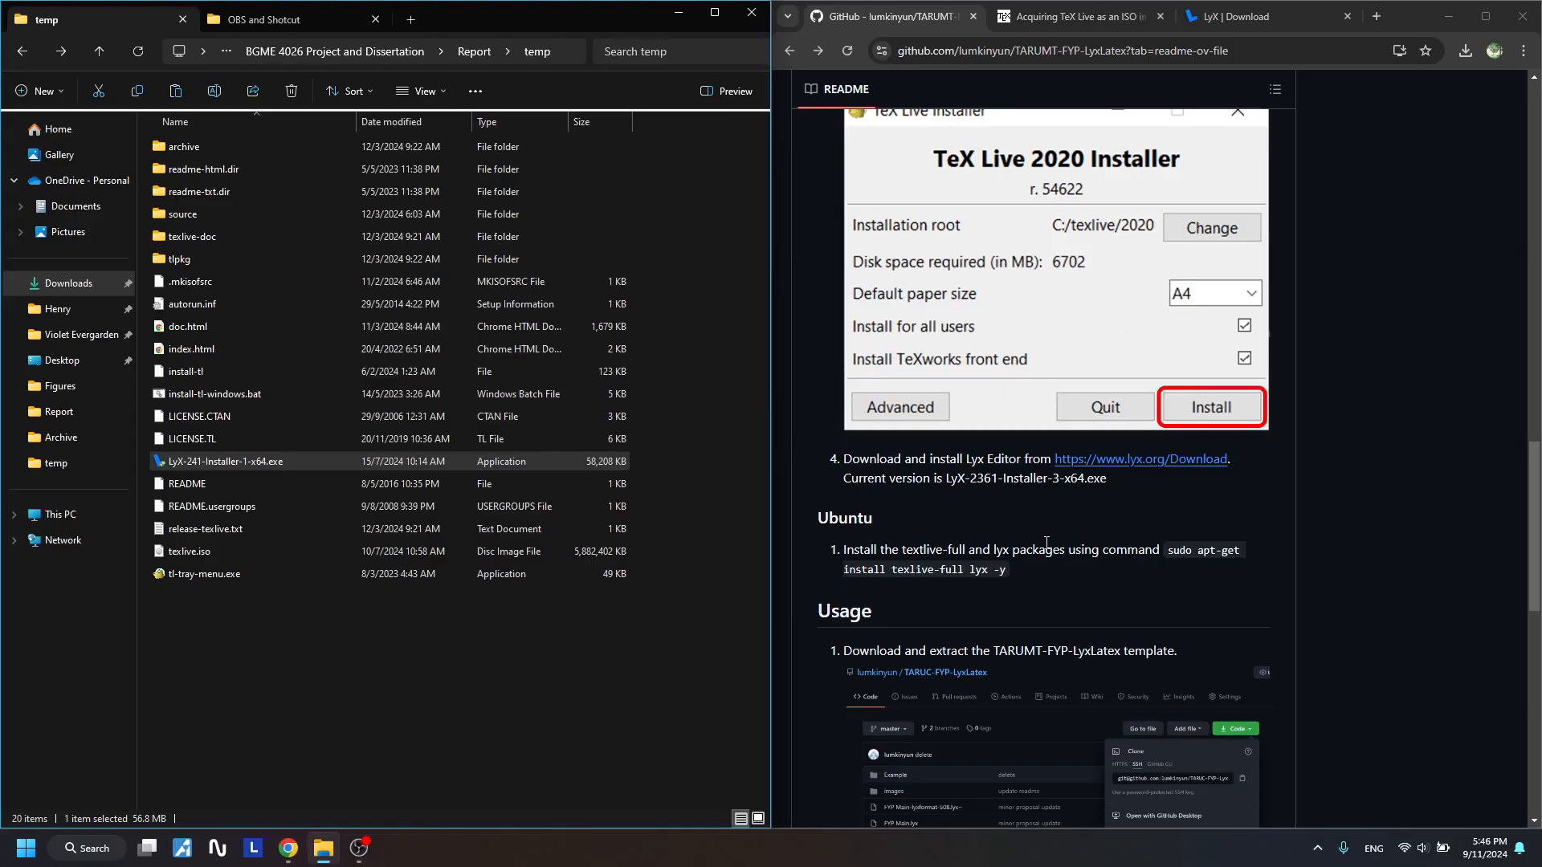
Download the TARUMT-FYP-LyxLatex template repository from GitHub as a ZIP archive
scroll(1046, 542, up, 3)
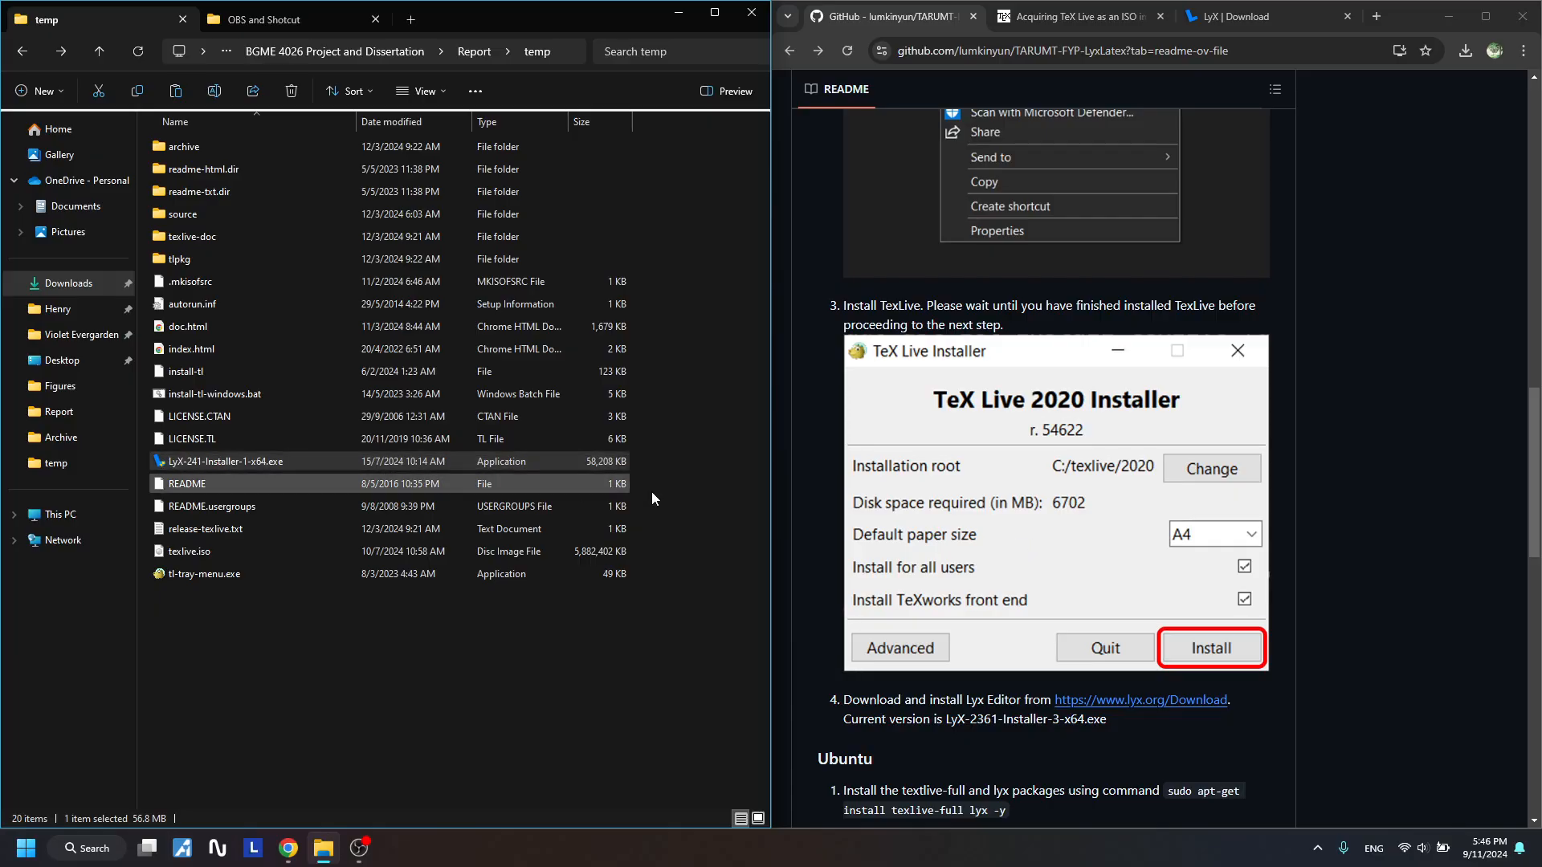
scroll(1044, 546, up, 15)
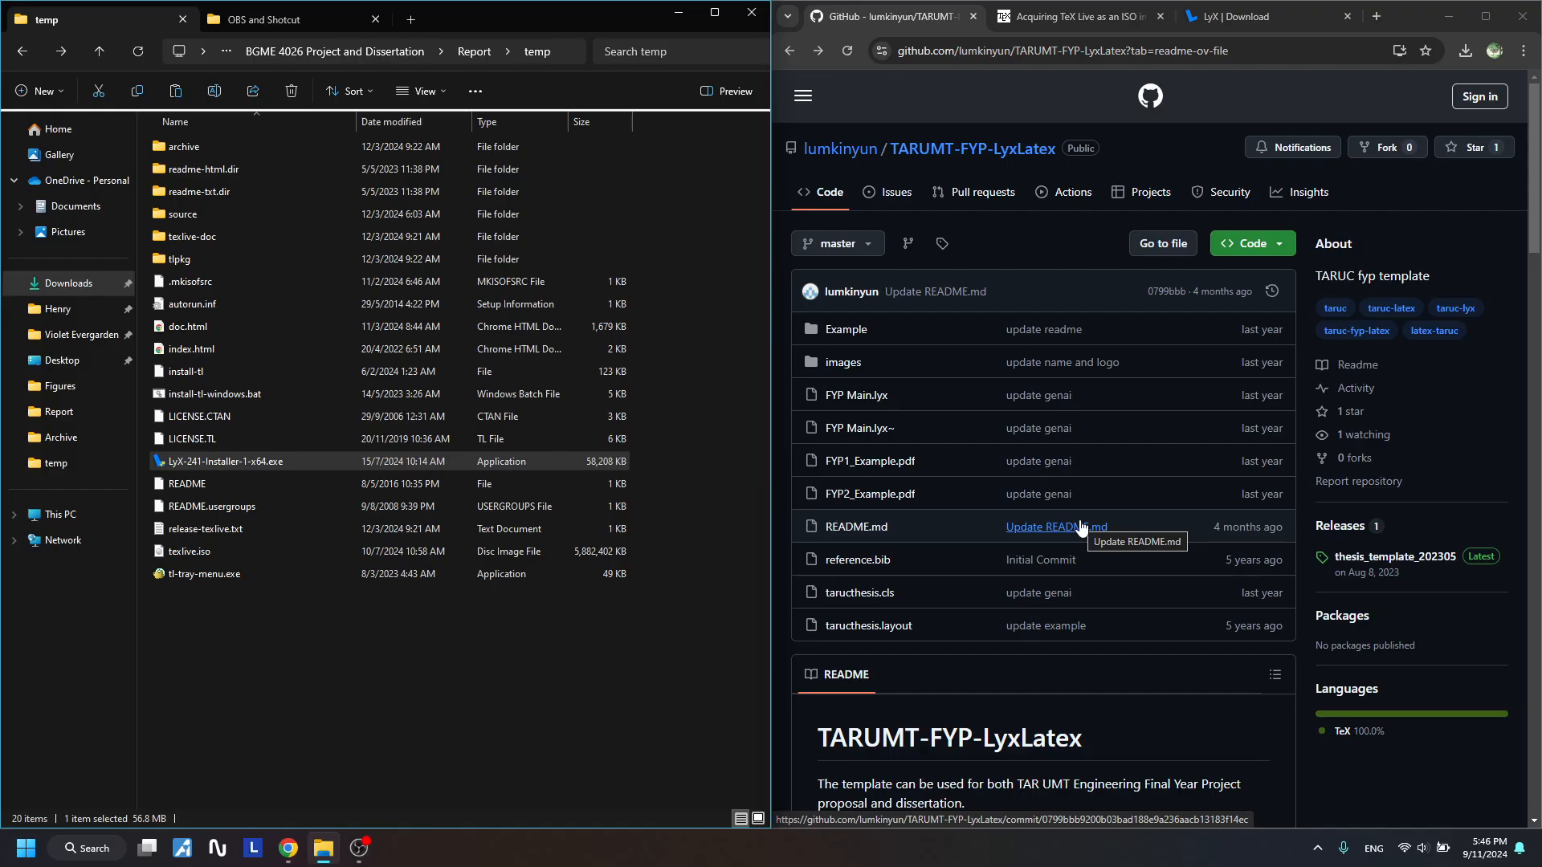
right_click(282, 613)
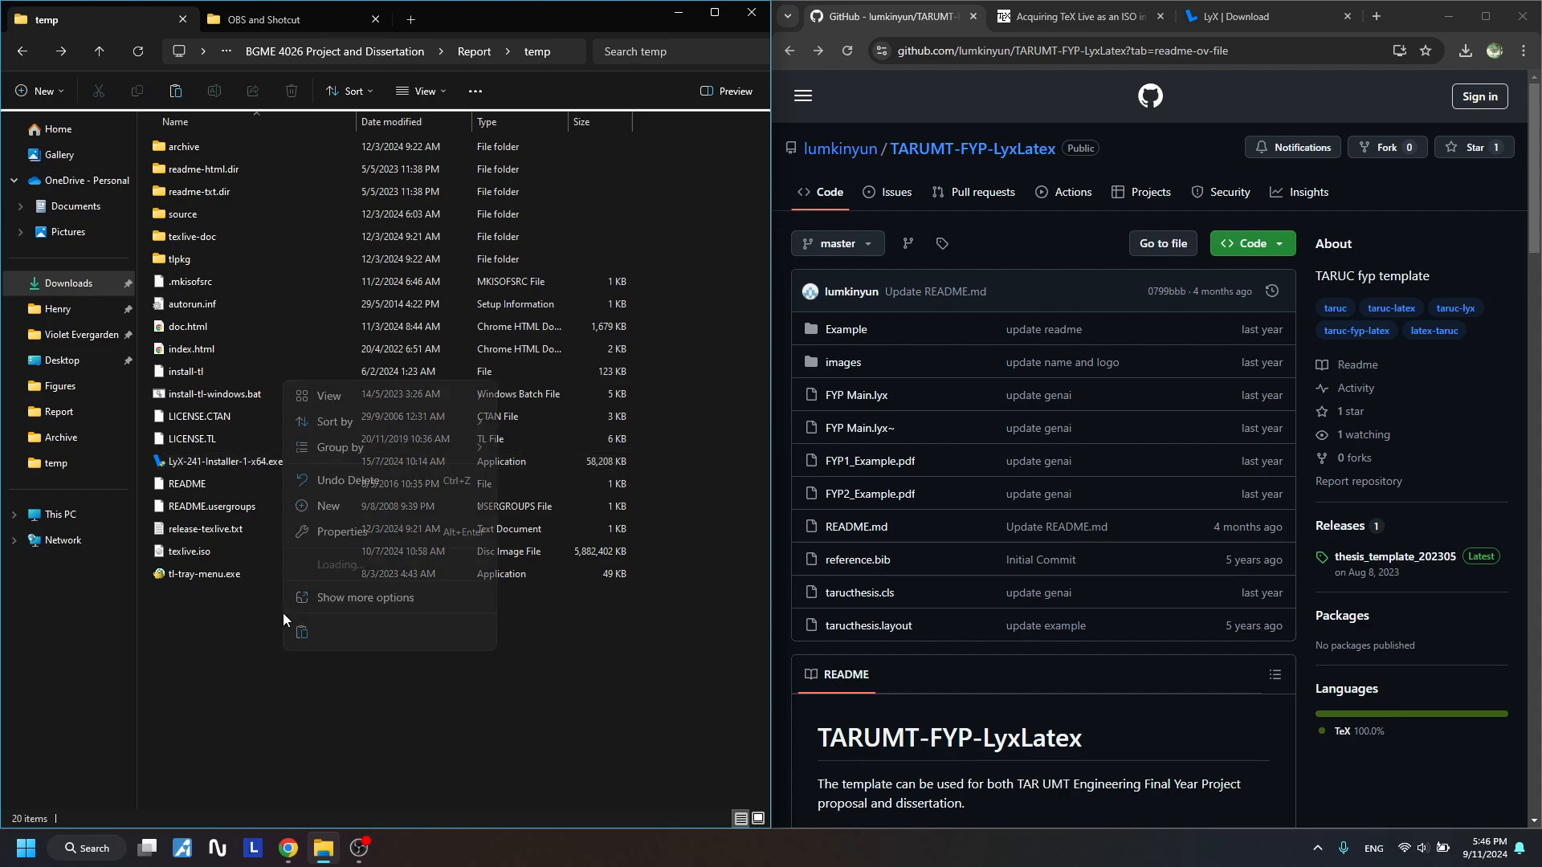
click(233, 614)
right_click(258, 621)
click(413, 667)
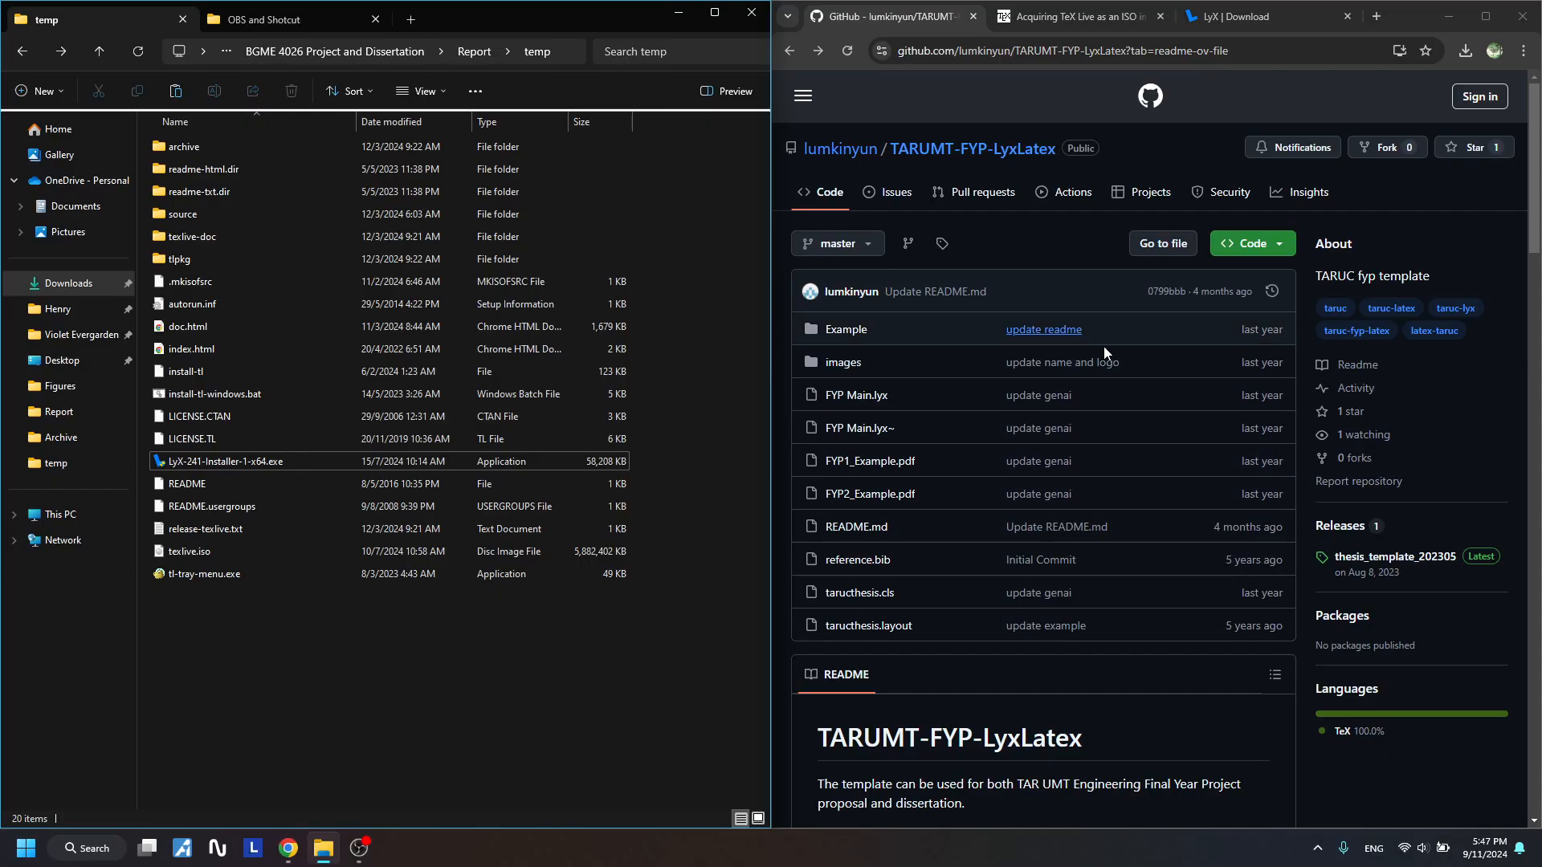
click(1277, 250)
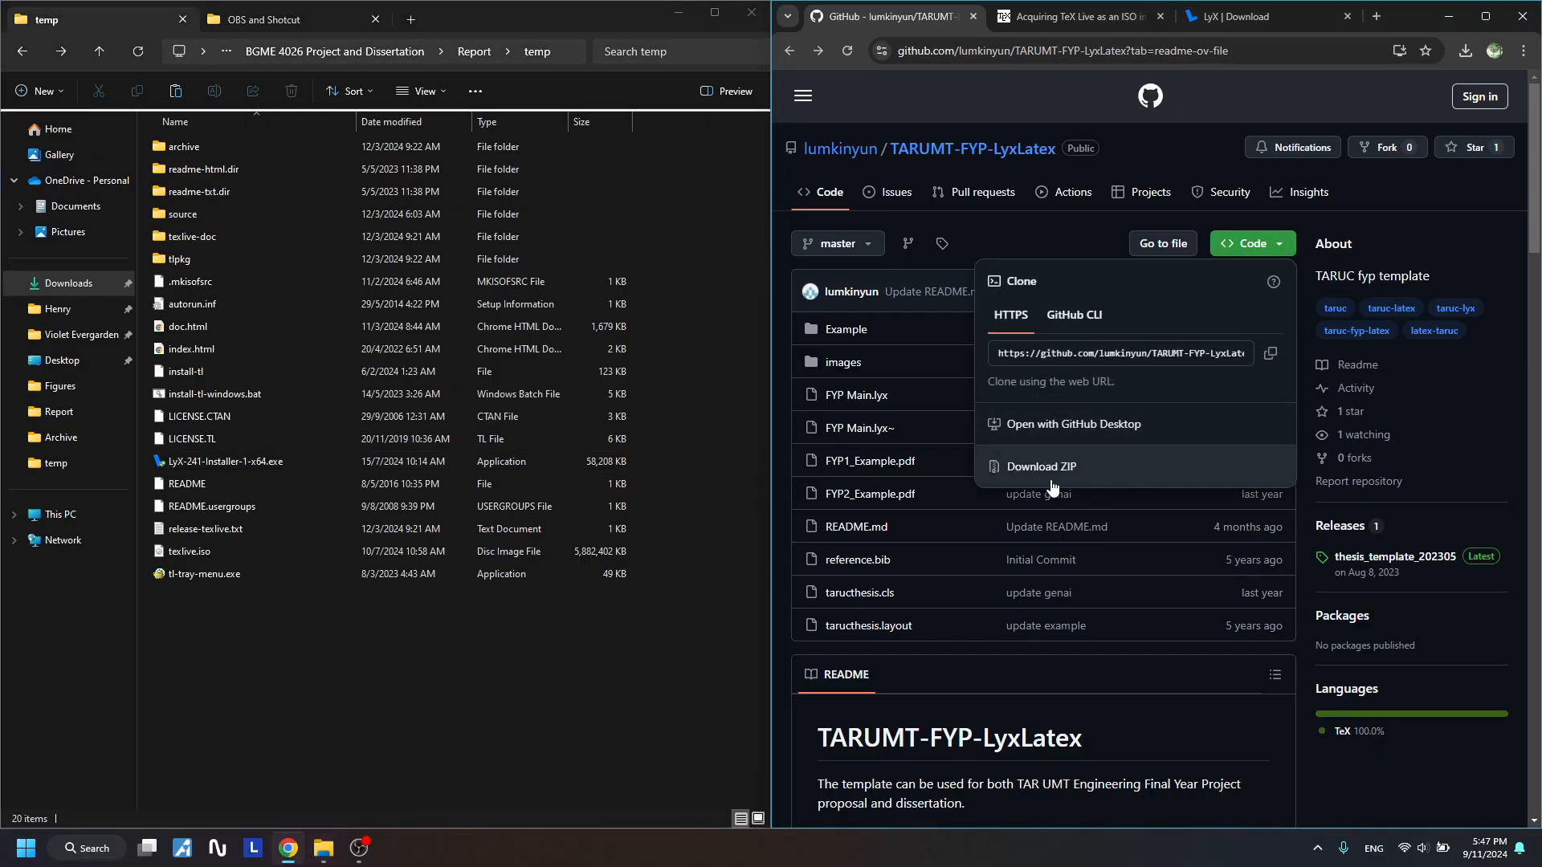
click(1044, 475)
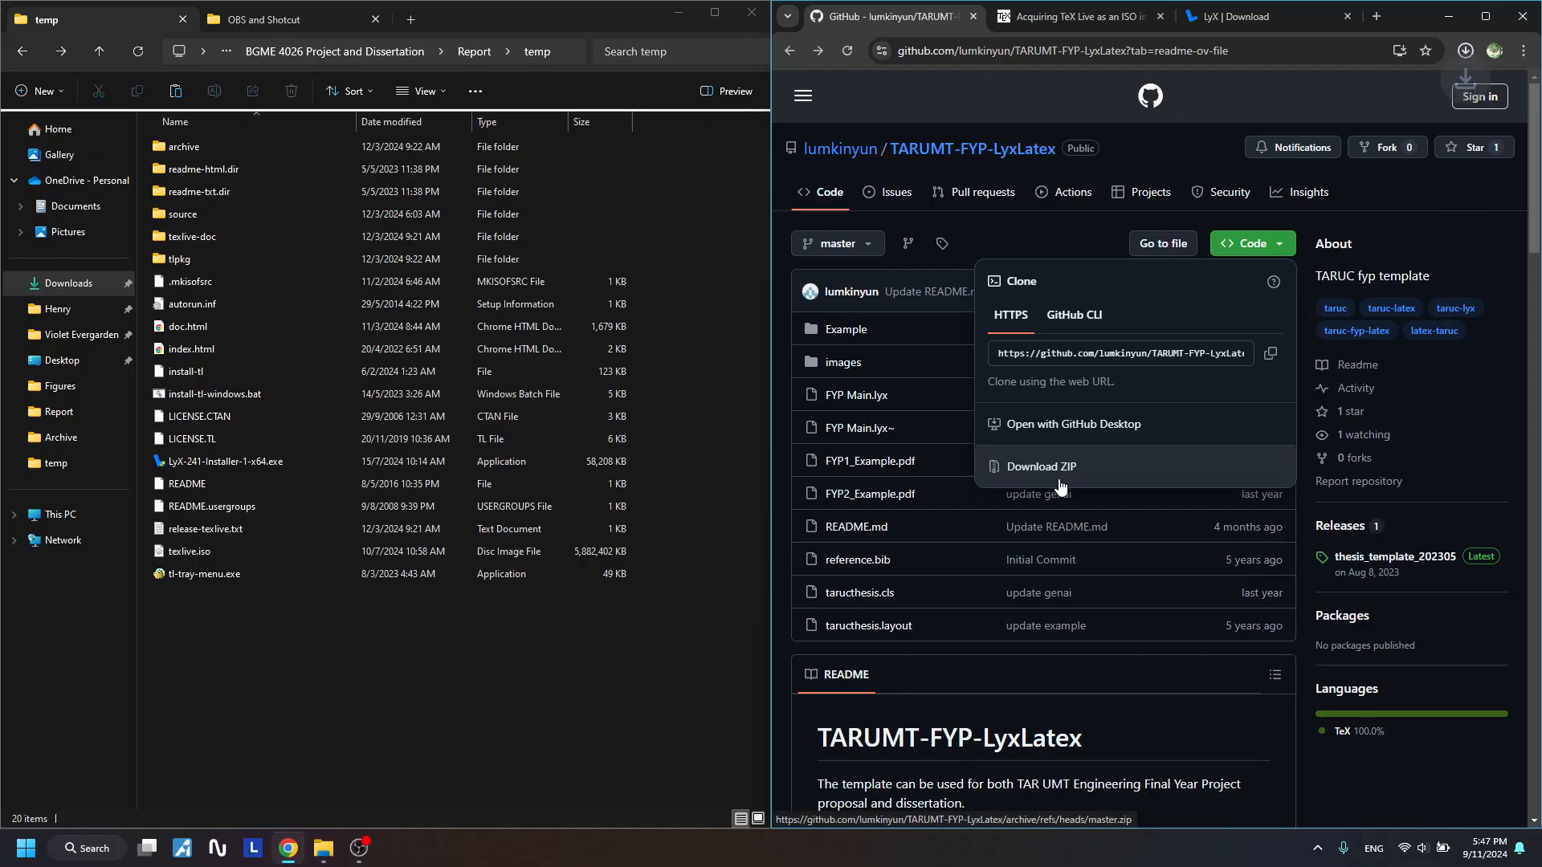
click(615, 610)
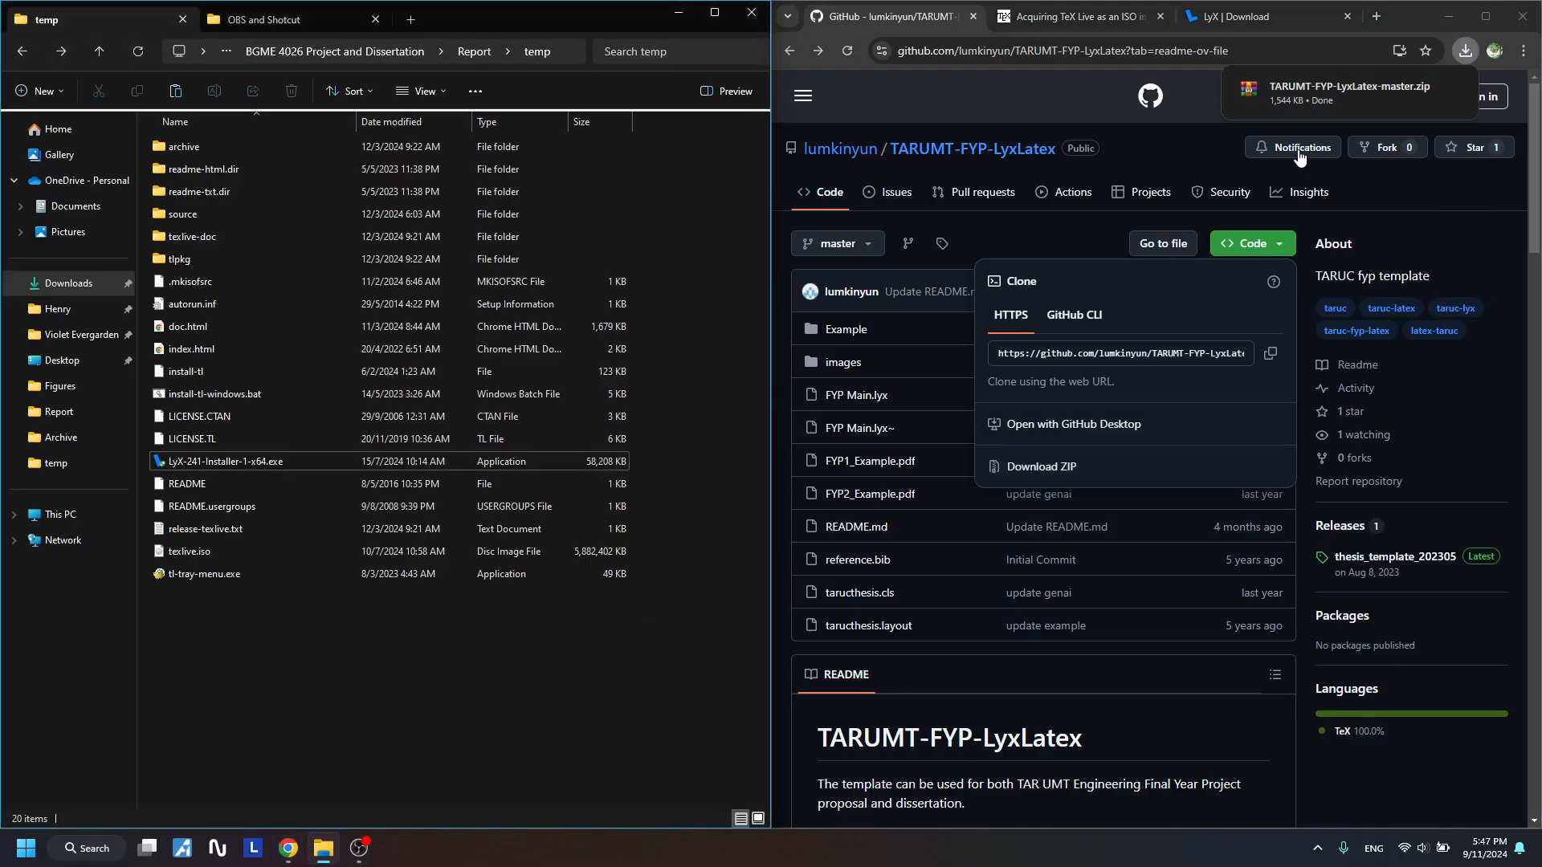
mouse_move(1317, 96)
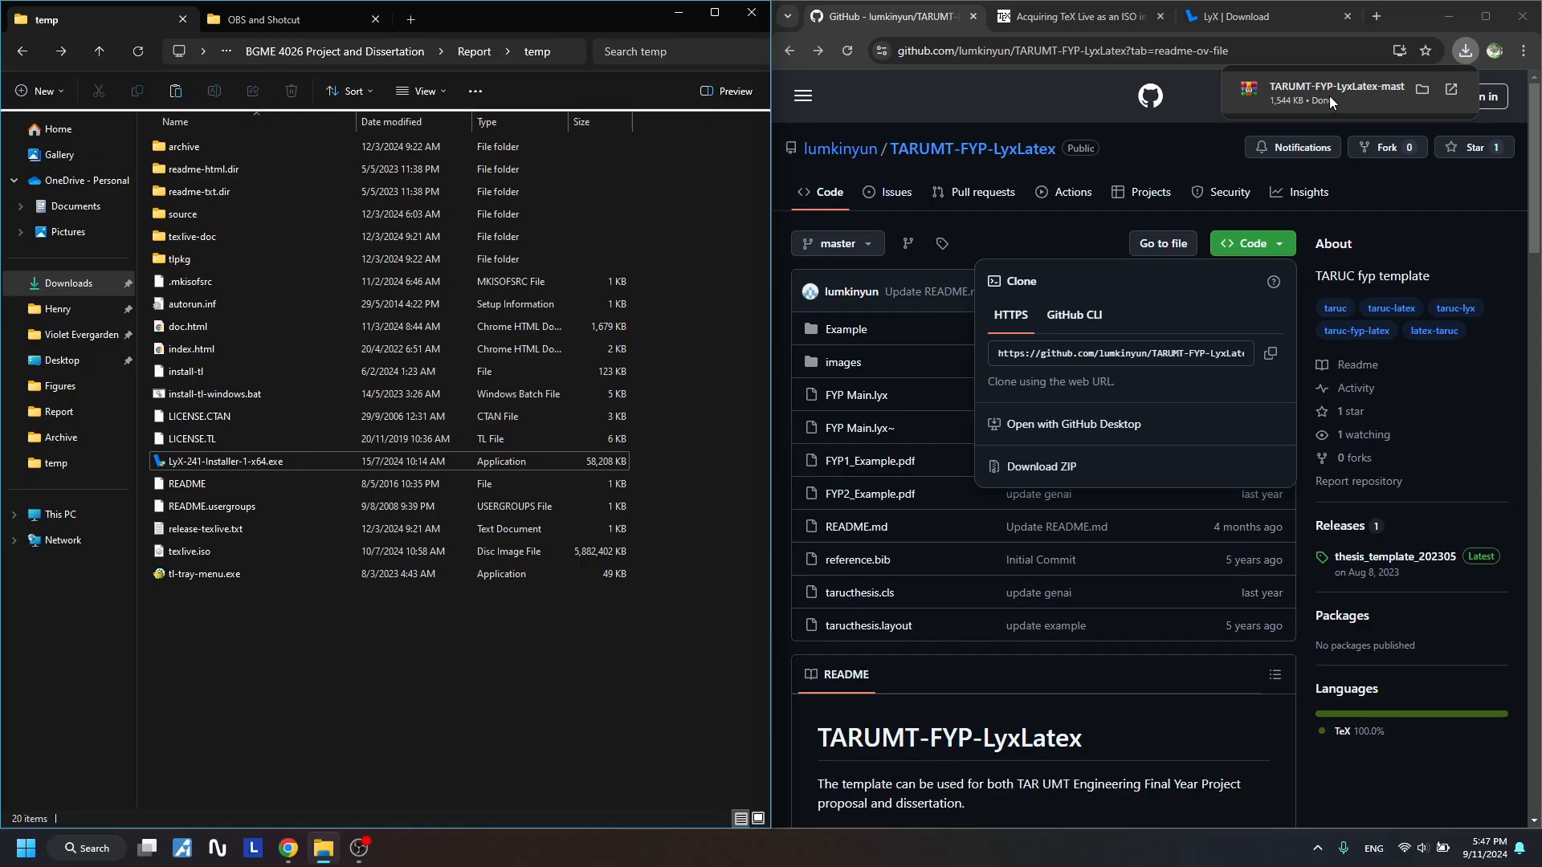
click(1154, 150)
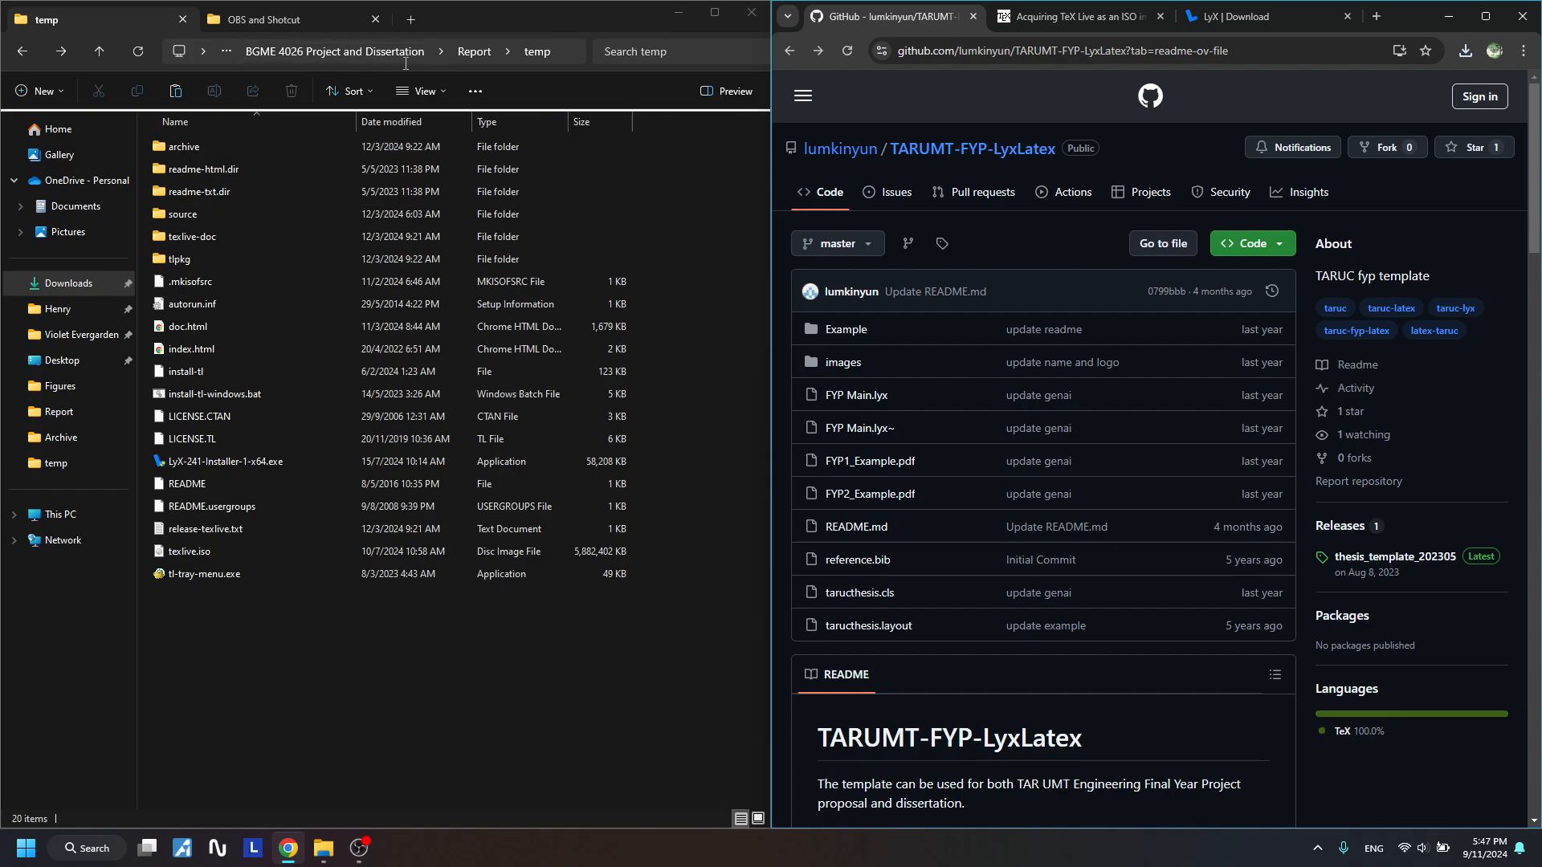
Copy FYP Latex - Edited v3.rar from the Report folder into its temp subfolder
click(10, 55)
click(21, 51)
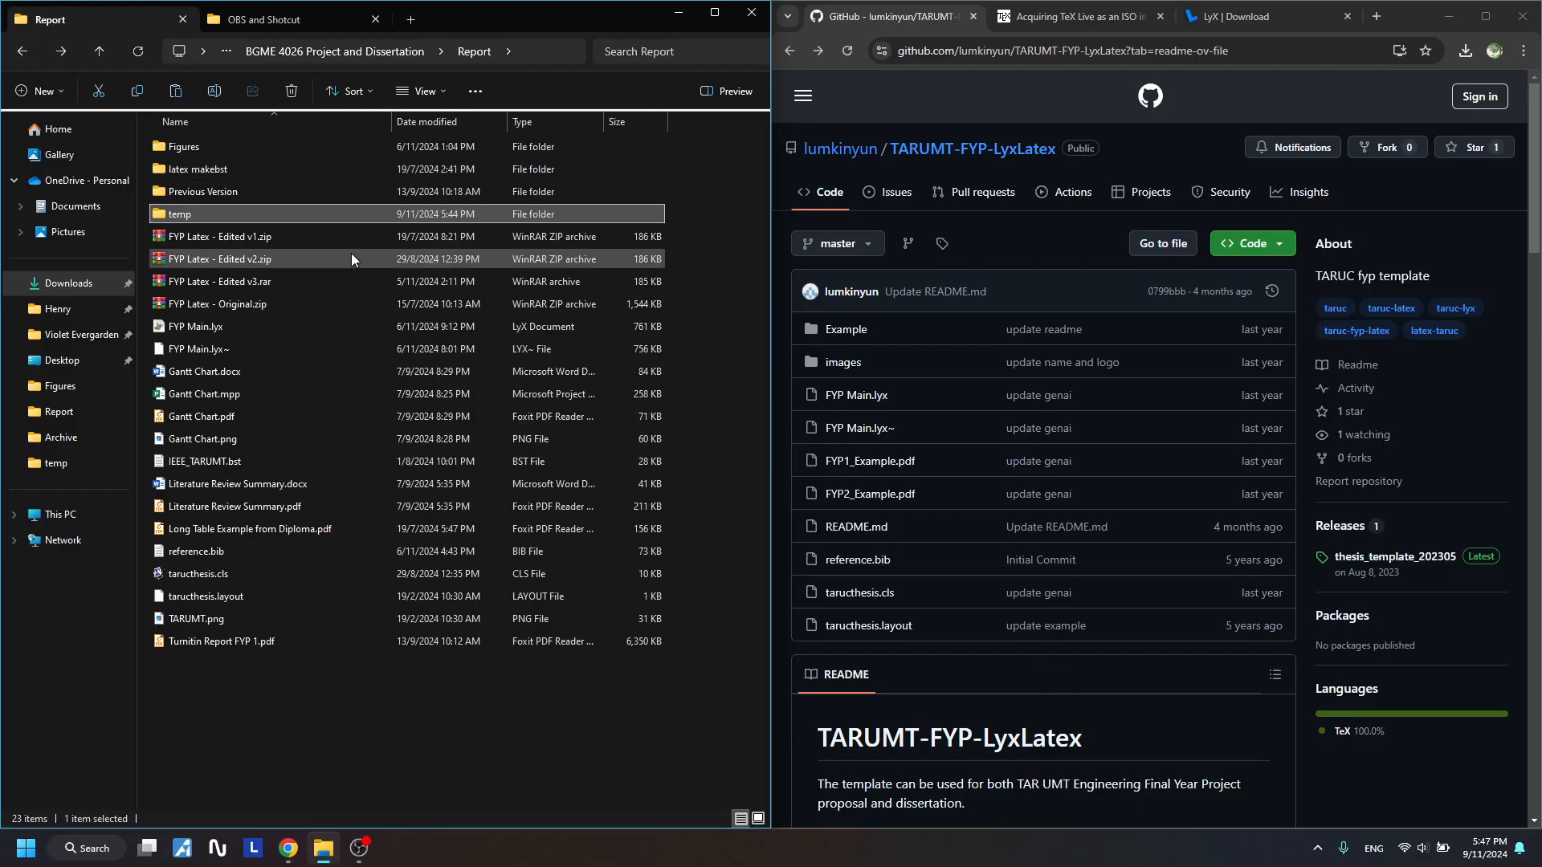
click(305, 287)
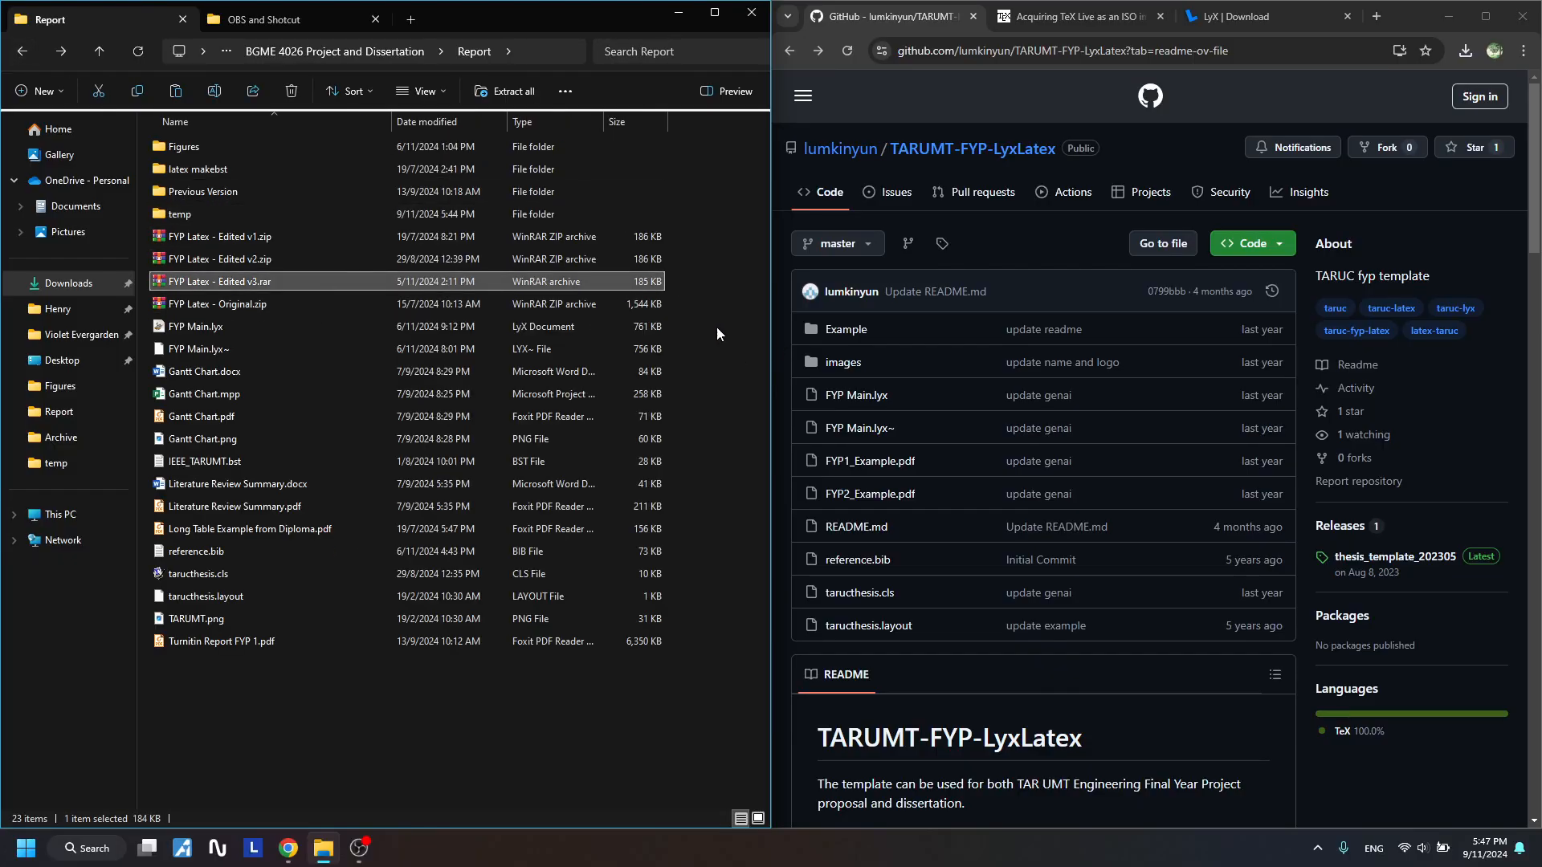
click(1252, 249)
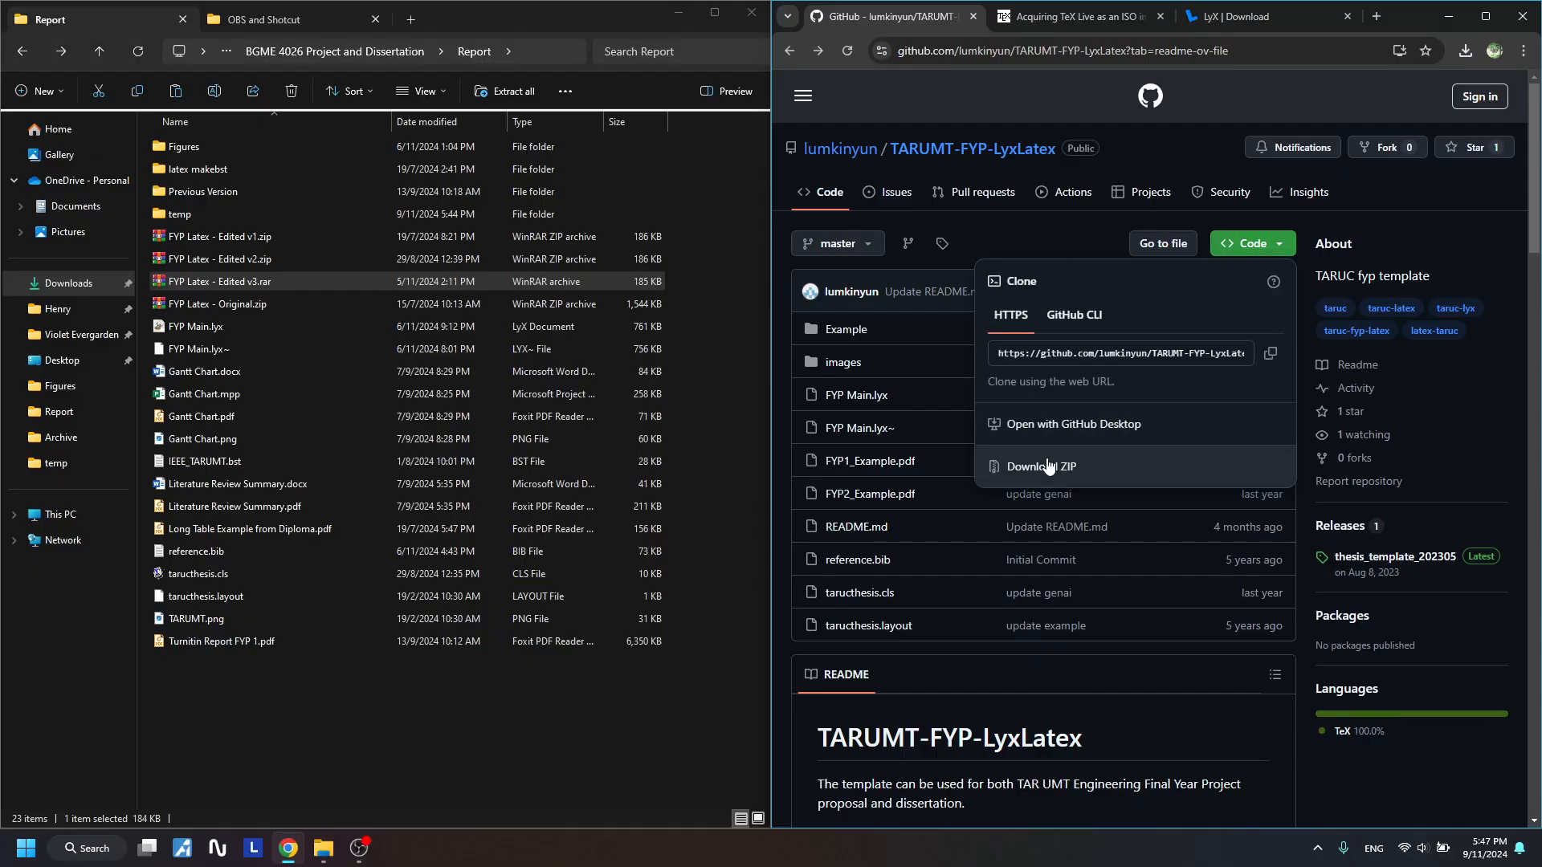
click(399, 512)
click(368, 282)
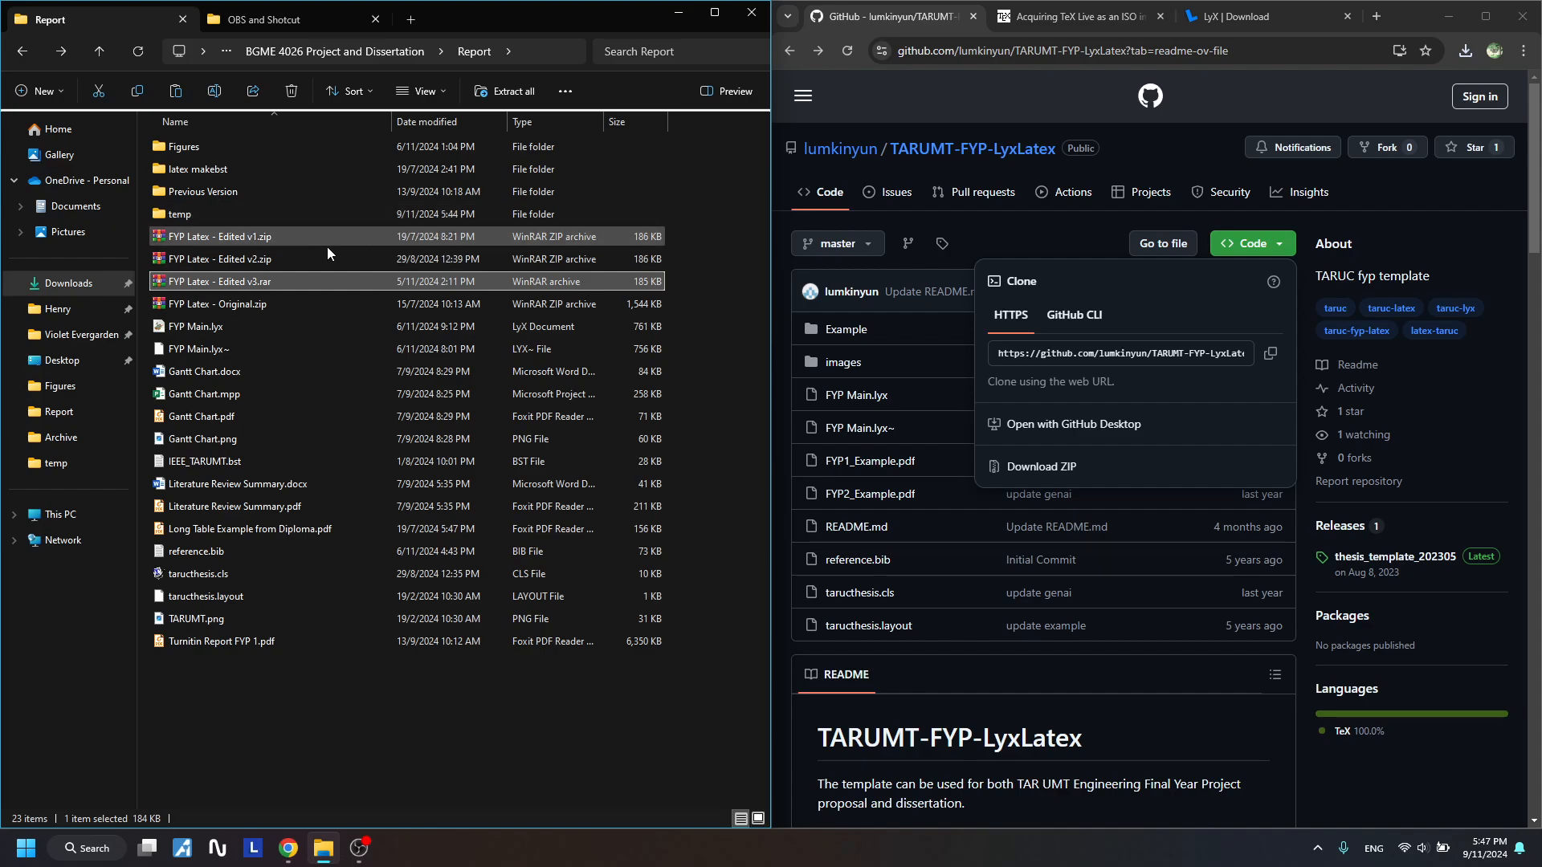
double_click(191, 217)
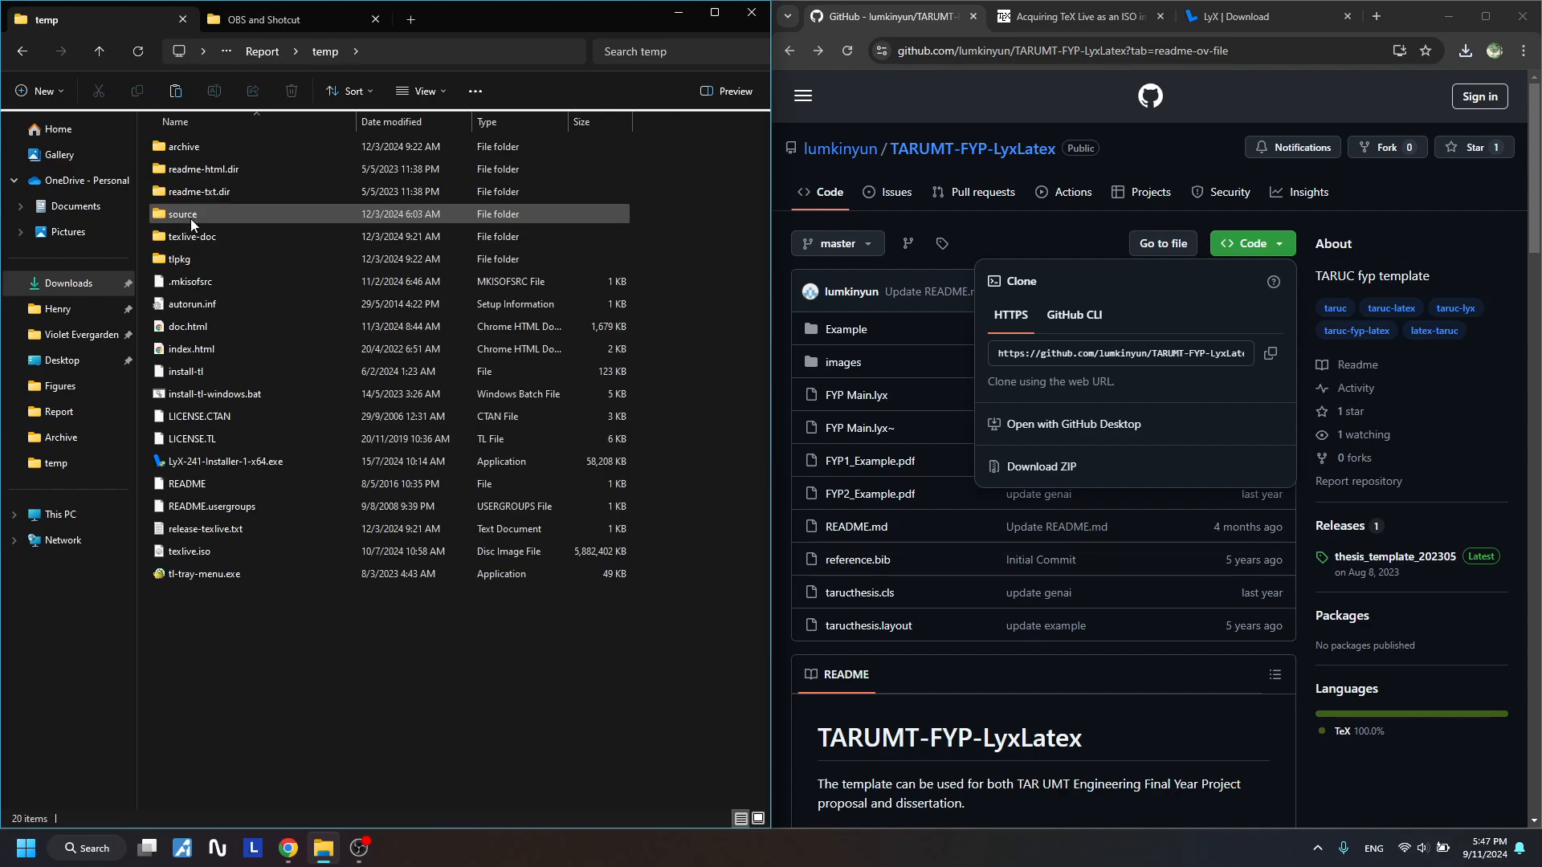
key(ctrl+v)
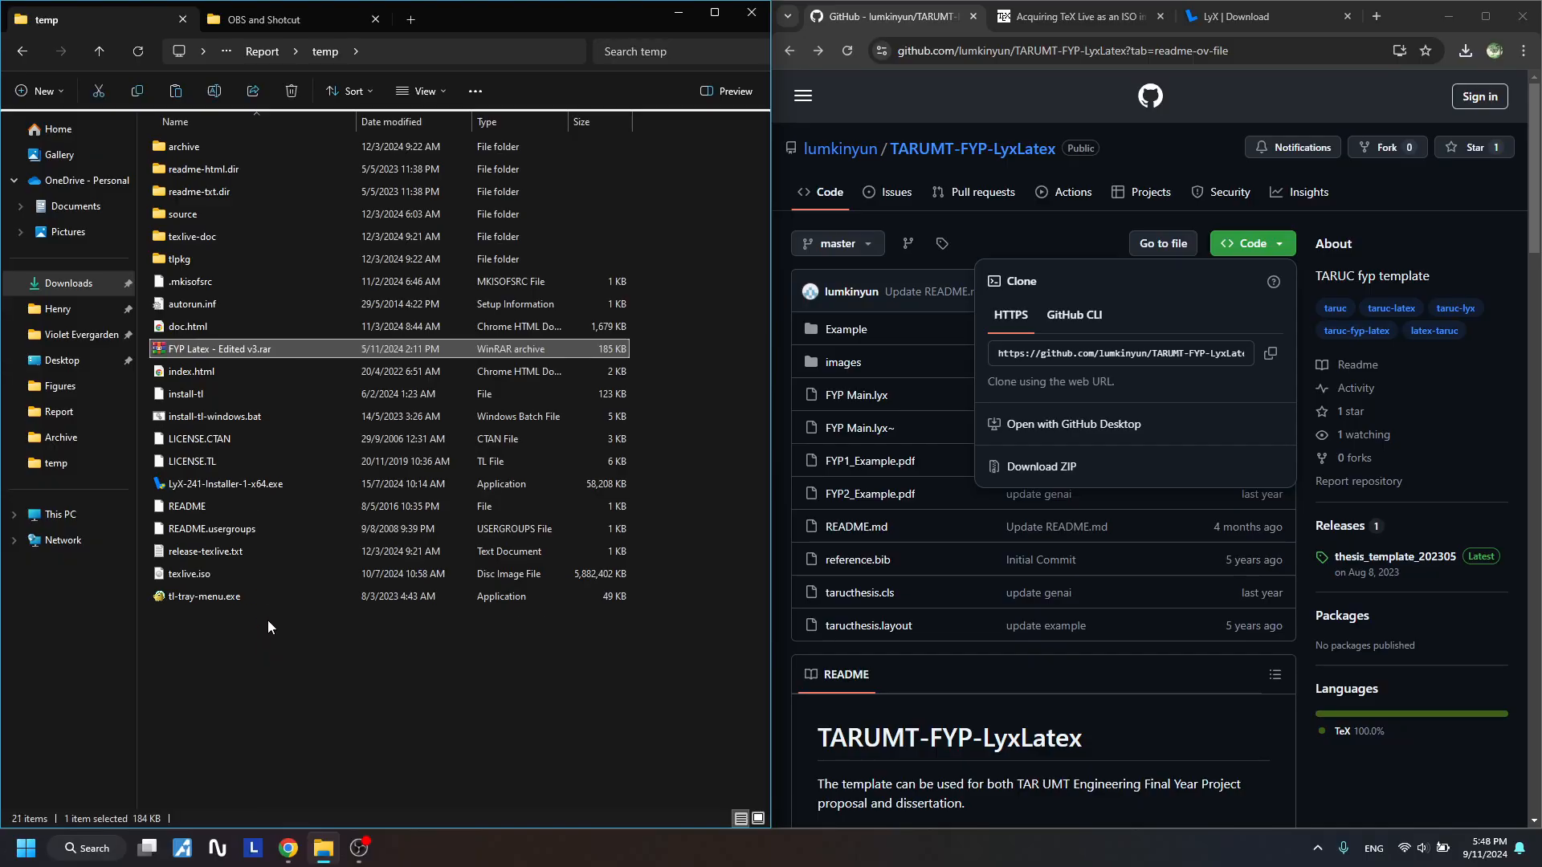
Create a new folder named Template inside the temp folder
right_click(308, 399)
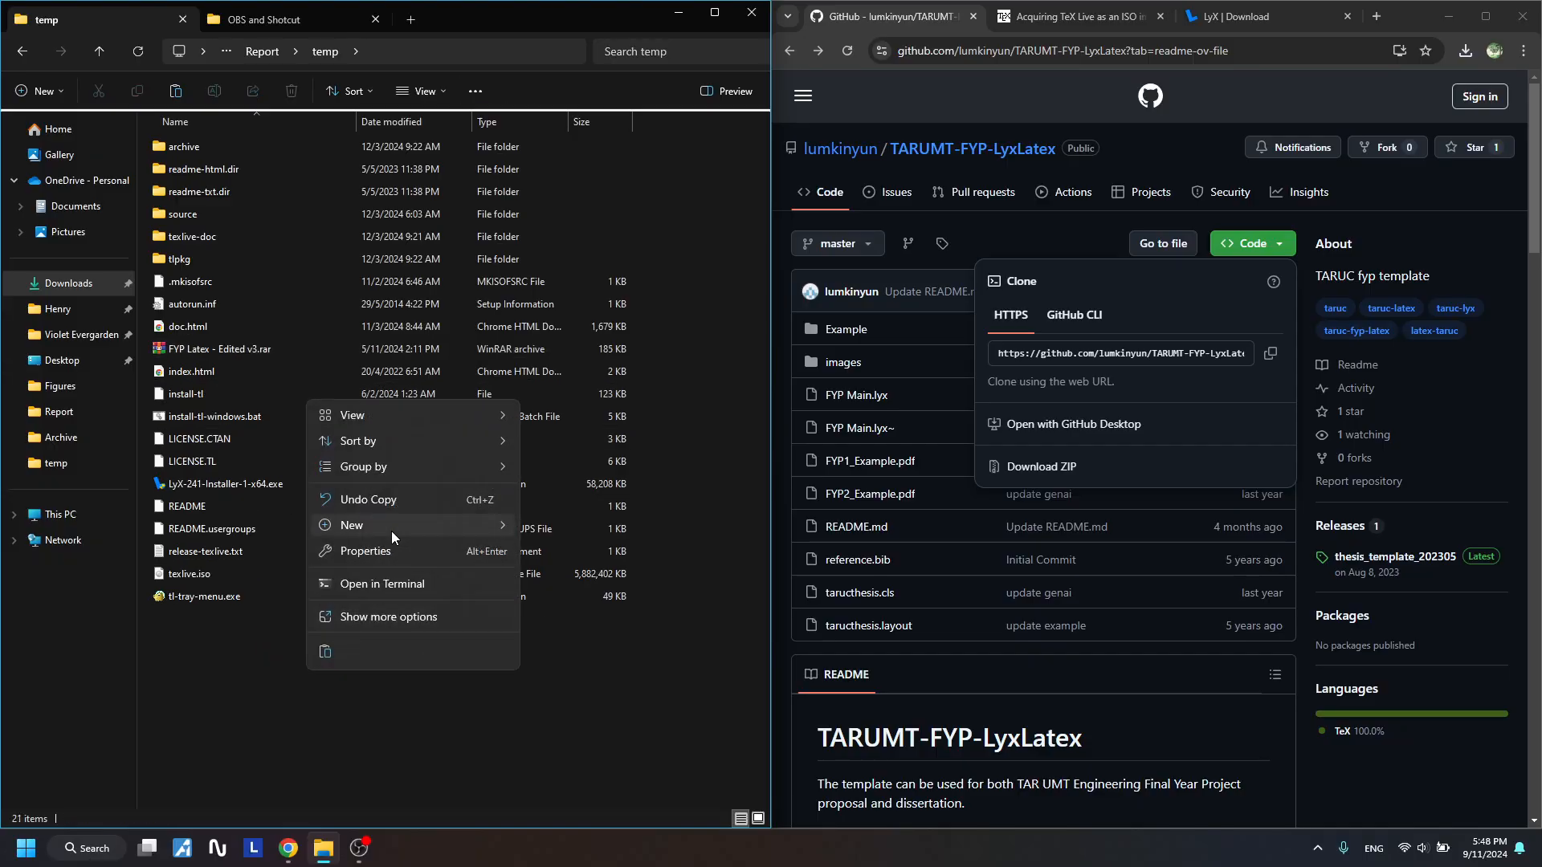
mouse_move(392, 531)
click(562, 155)
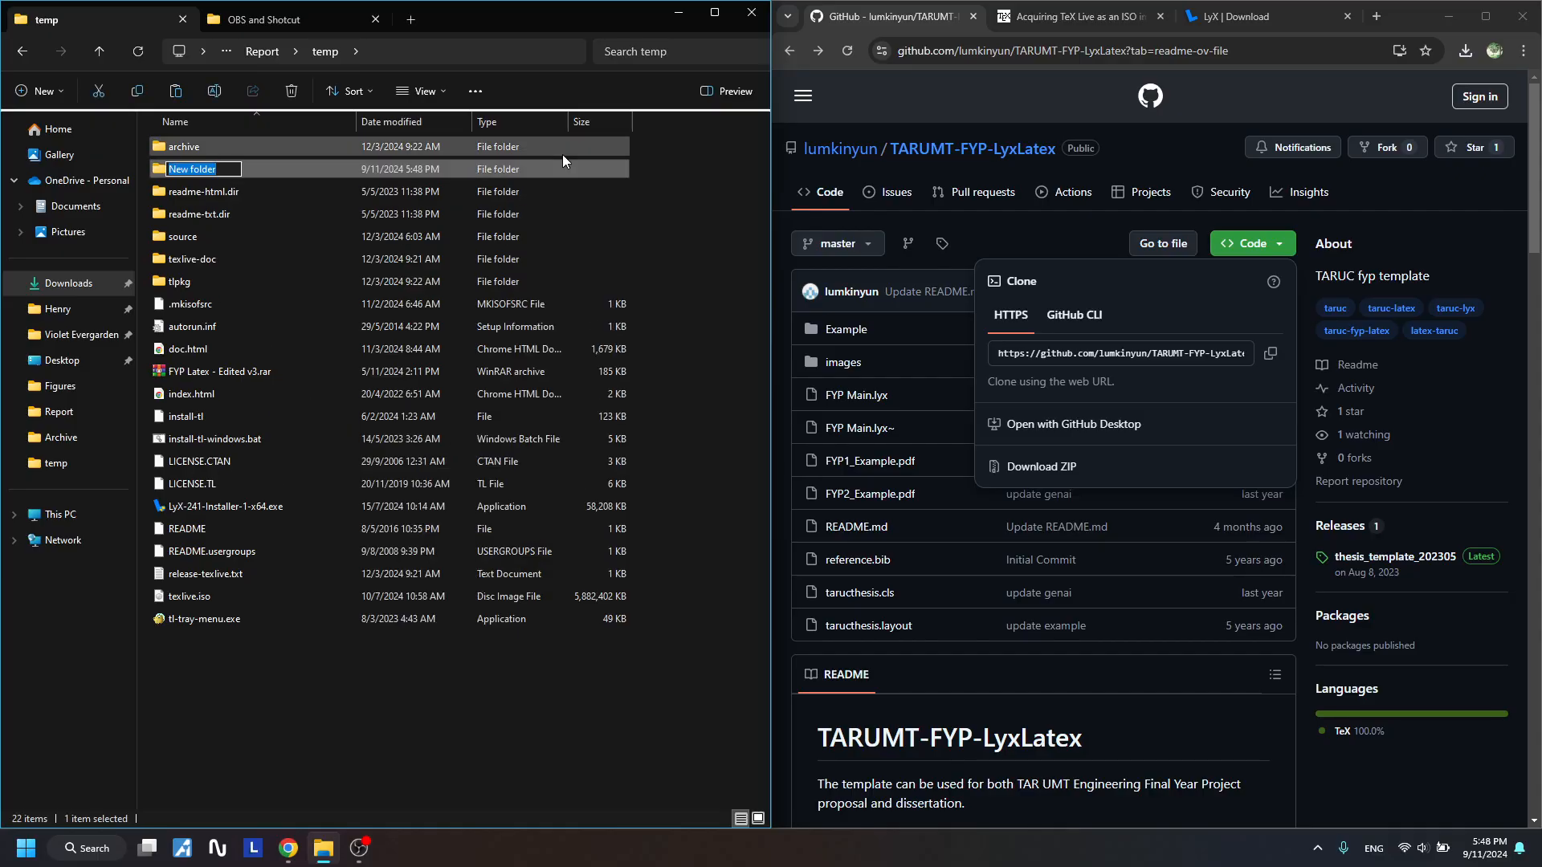
text(Template)
key(Return)
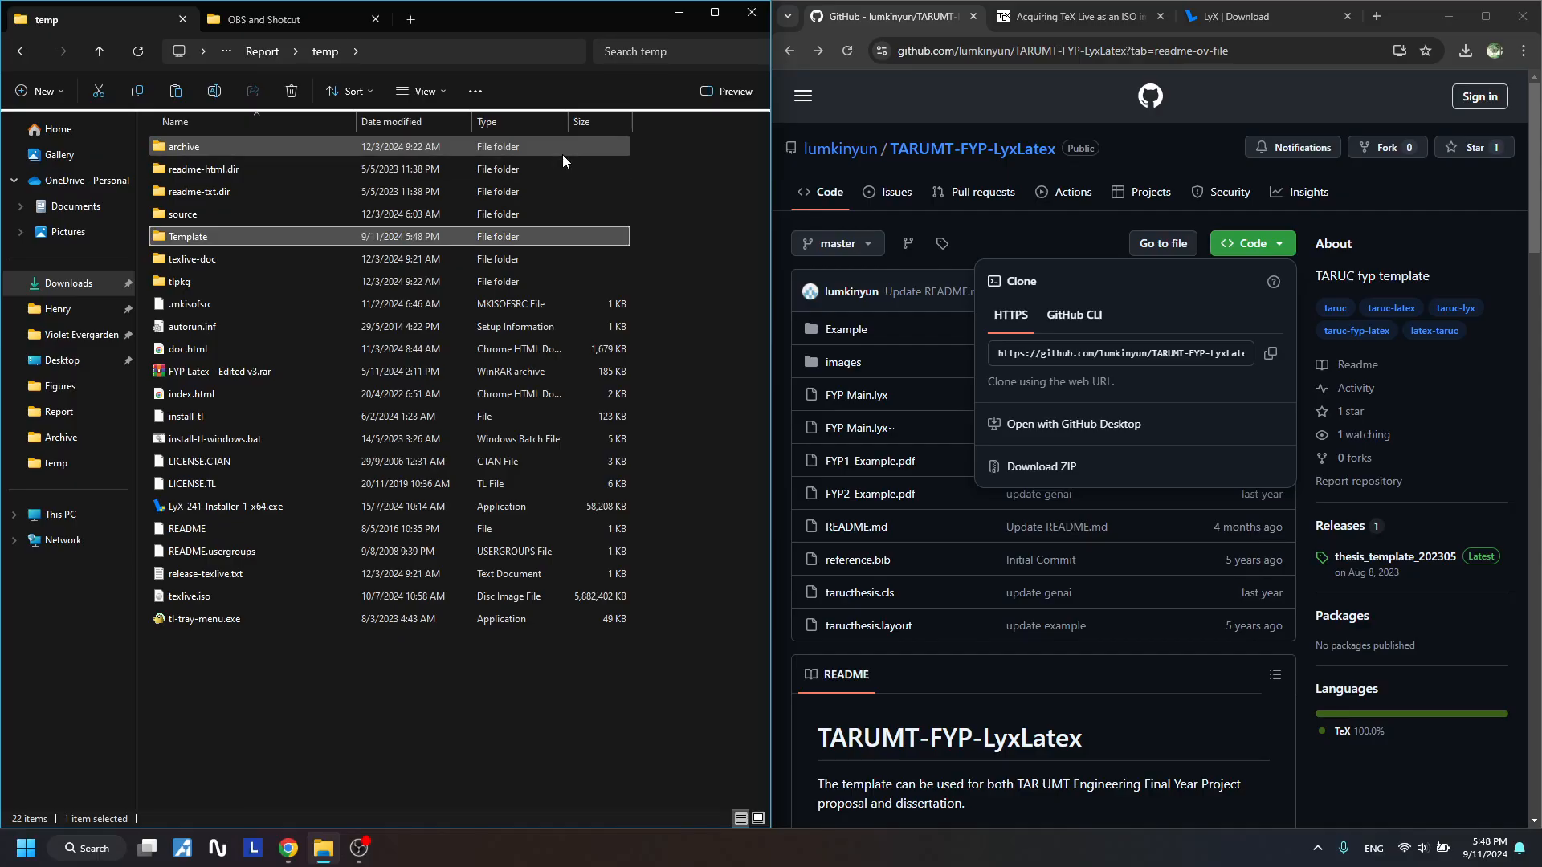
Move FYP Latex - Edited v3.rar from the temp folder into the Template folder, and check that it left temp
click(193, 374)
click(220, 234)
double_click(220, 234)
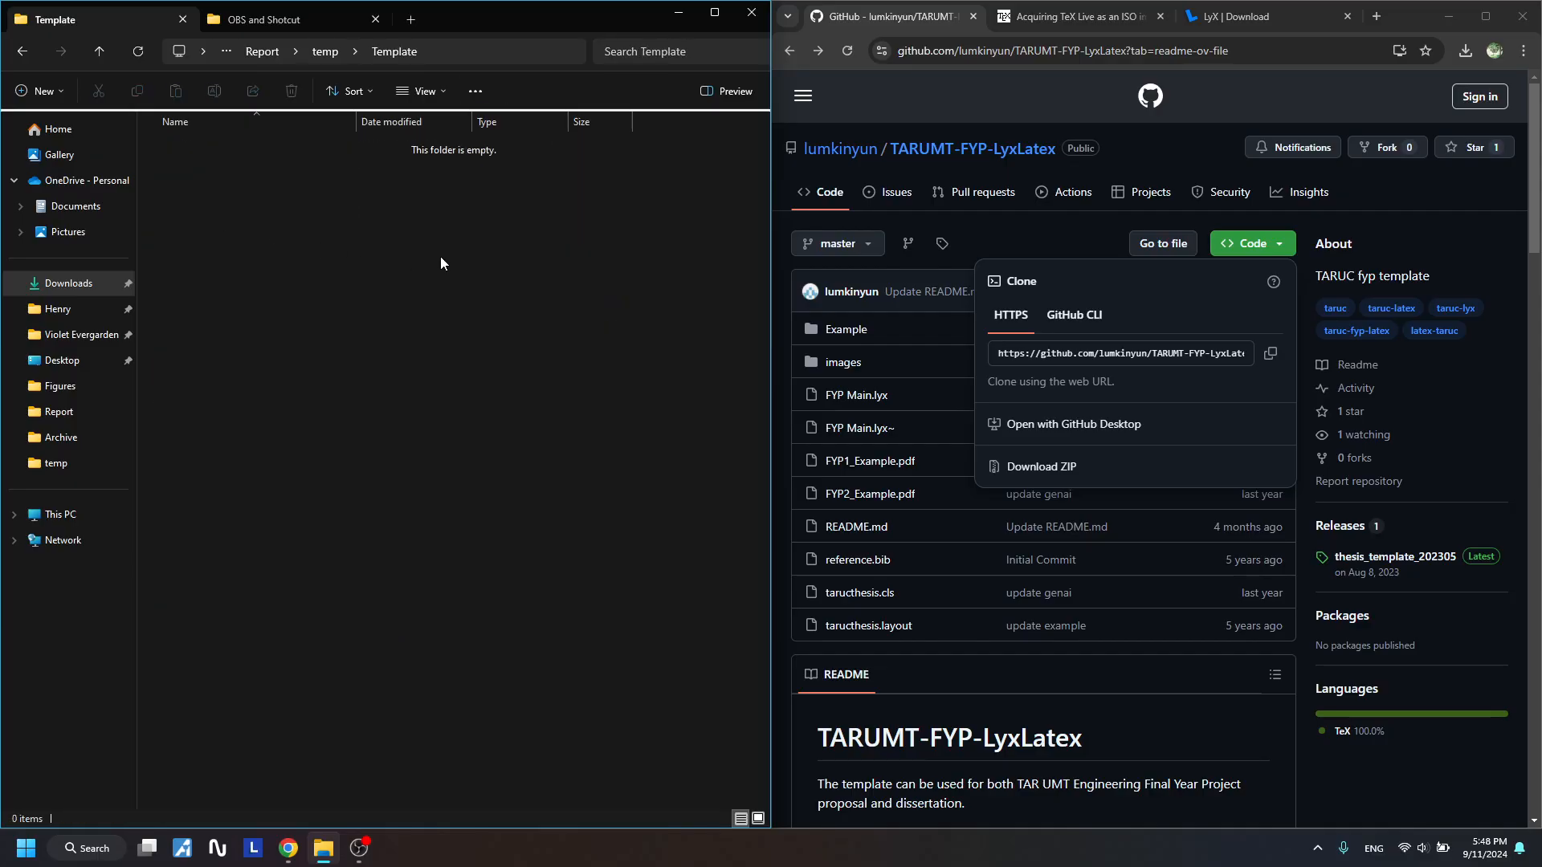
key(ctrl+v)
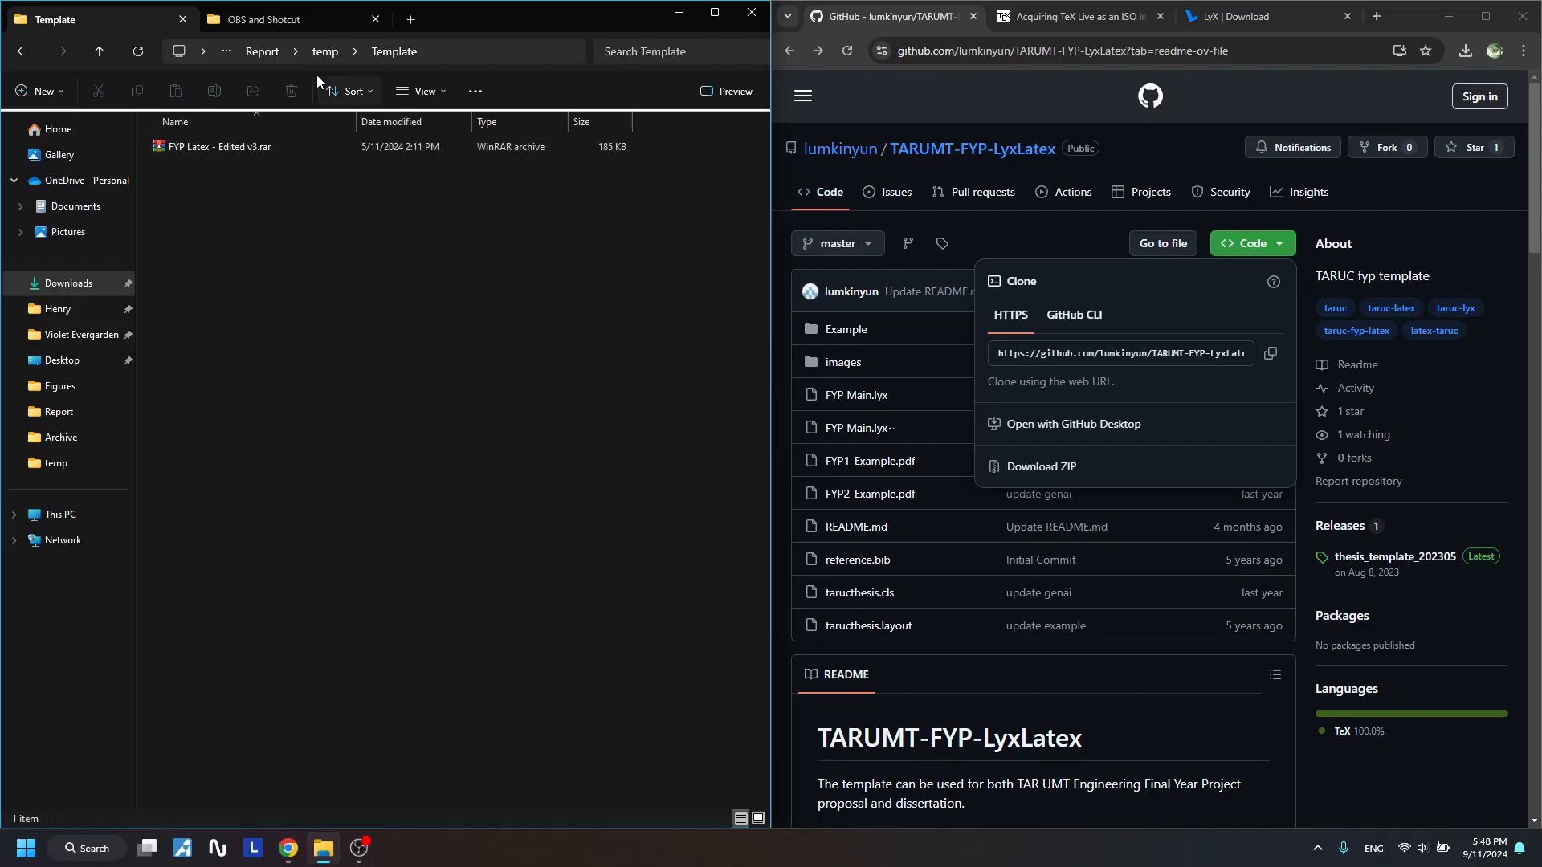
click(324, 51)
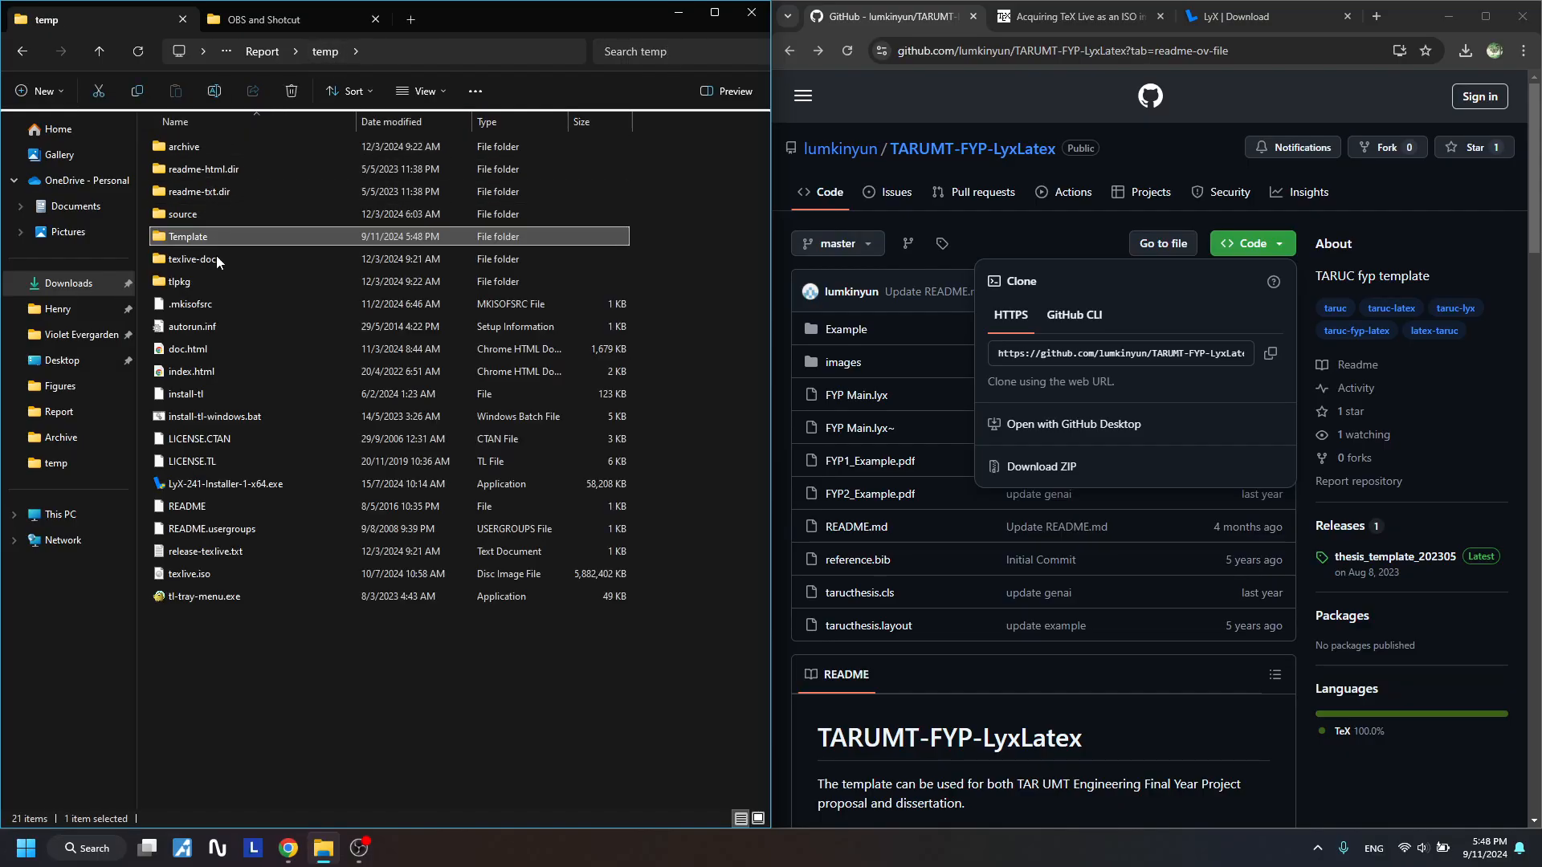
double_click(247, 234)
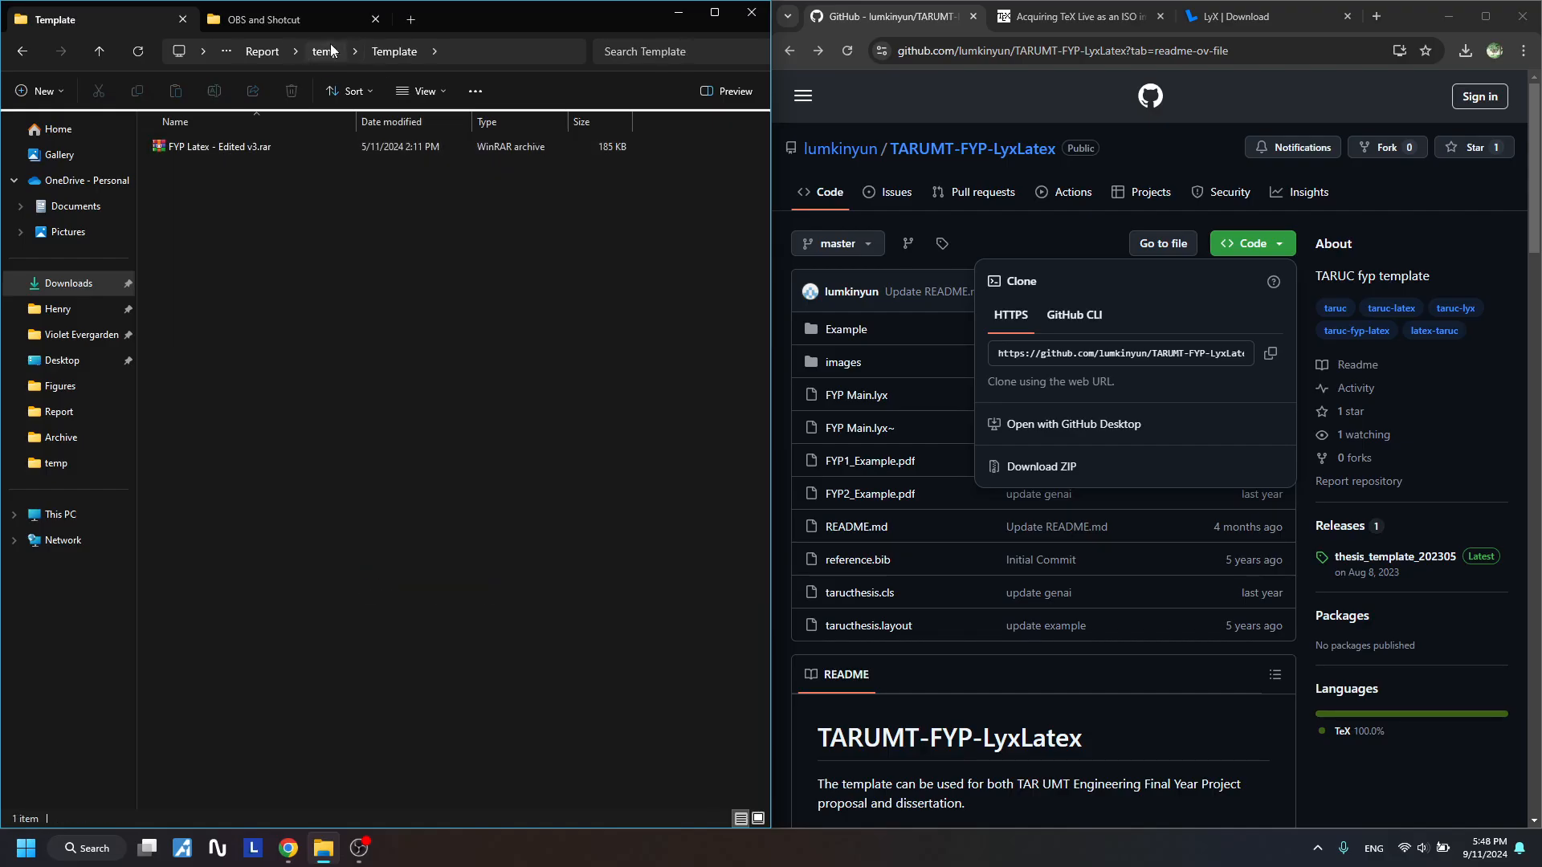
Extract FYP Latex - Edited v3.rar directly into the Template folder with WinRAR
click(484, 153)
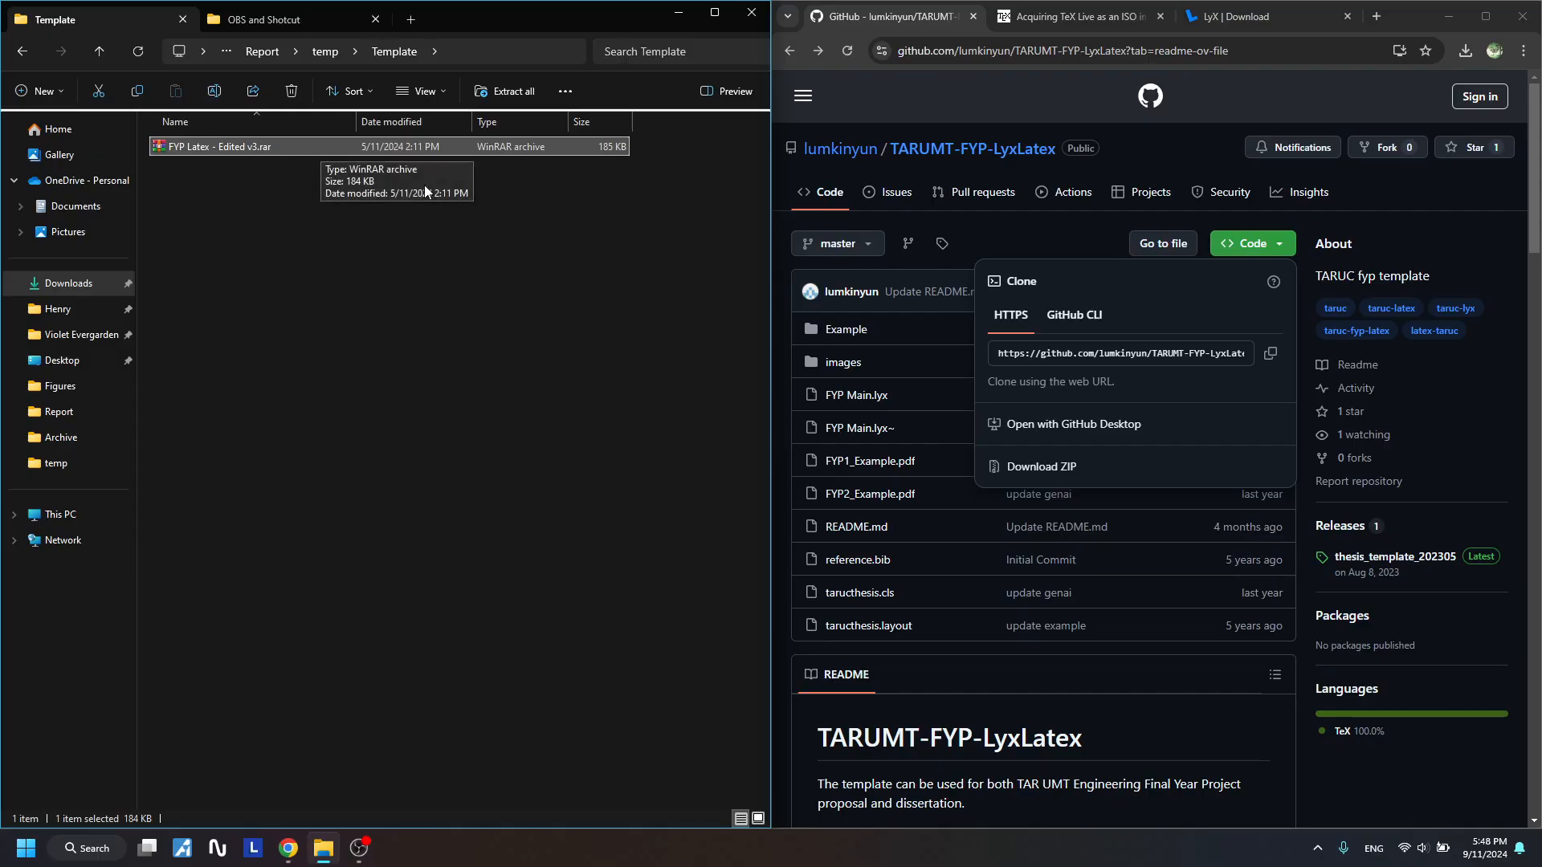
right_click(278, 146)
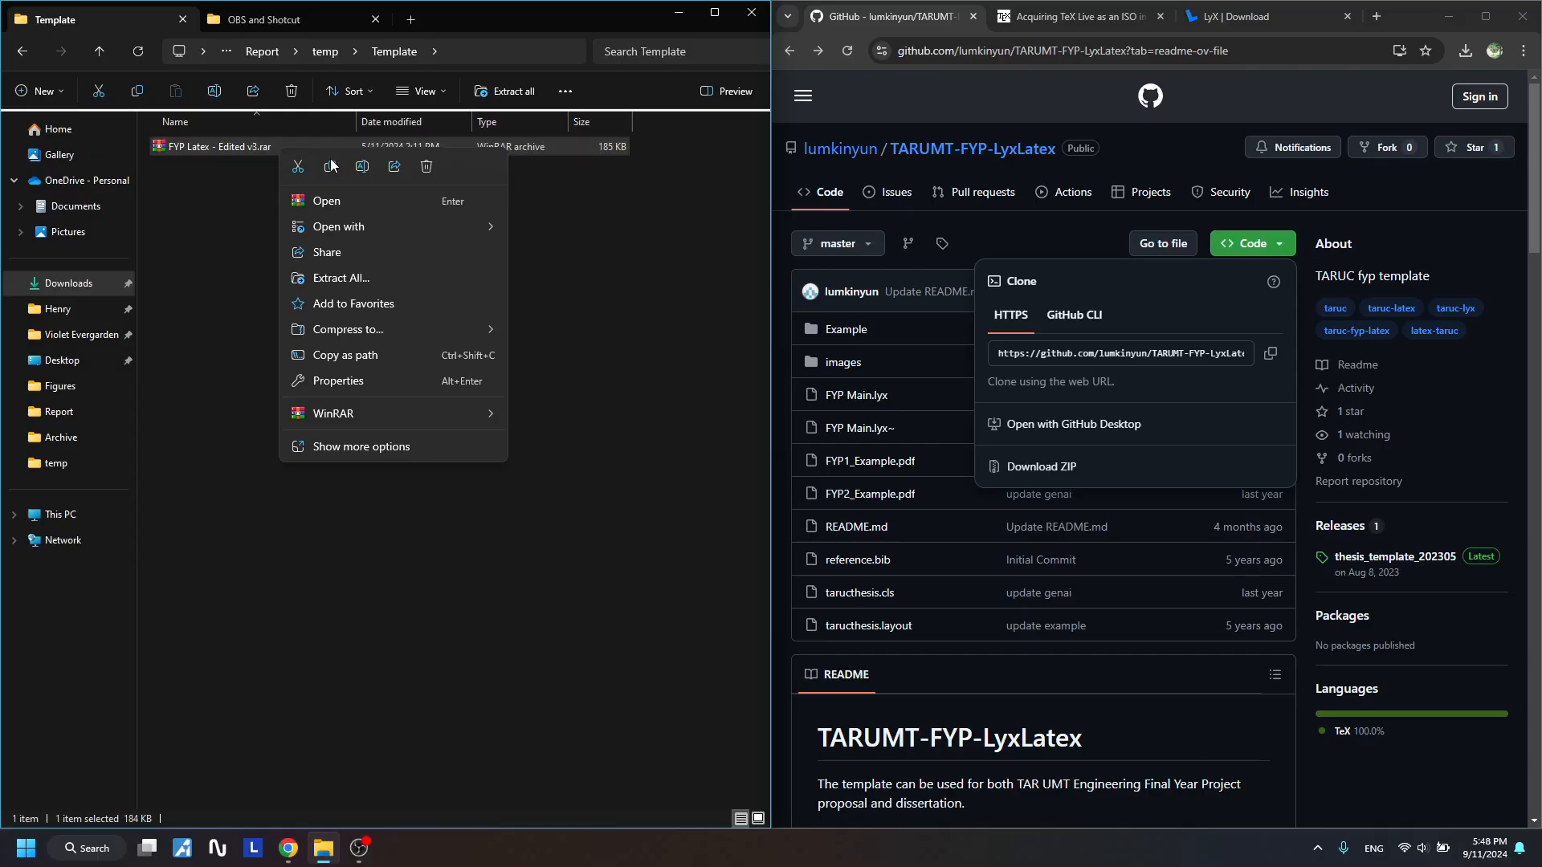
mouse_move(339, 408)
click(584, 485)
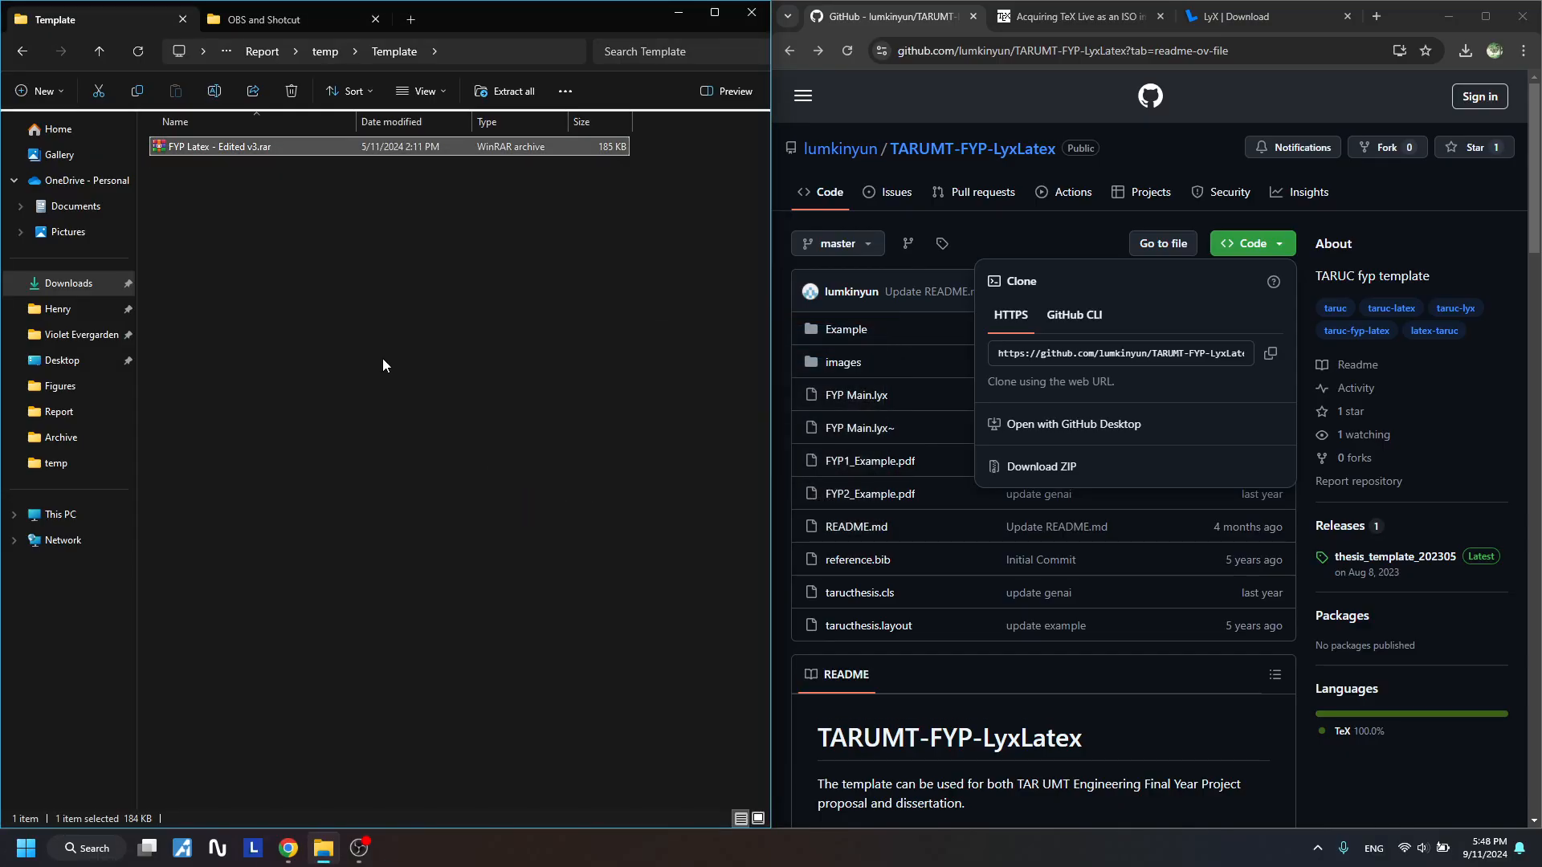
Open the extracted FYP Main.lyx document in LyX
drag(330, 388, 283, 371)
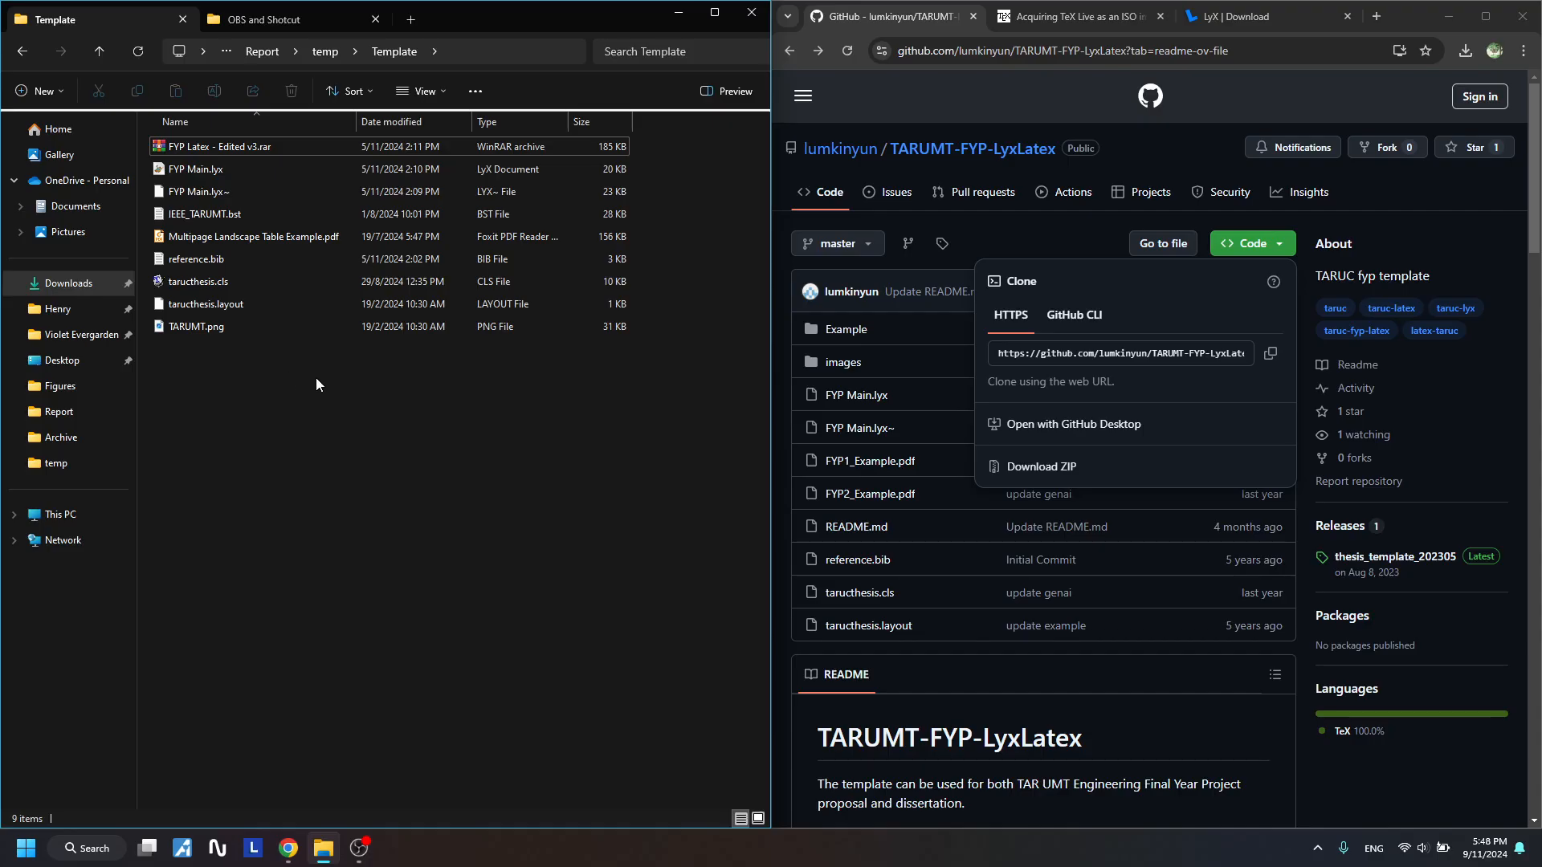
click(244, 170)
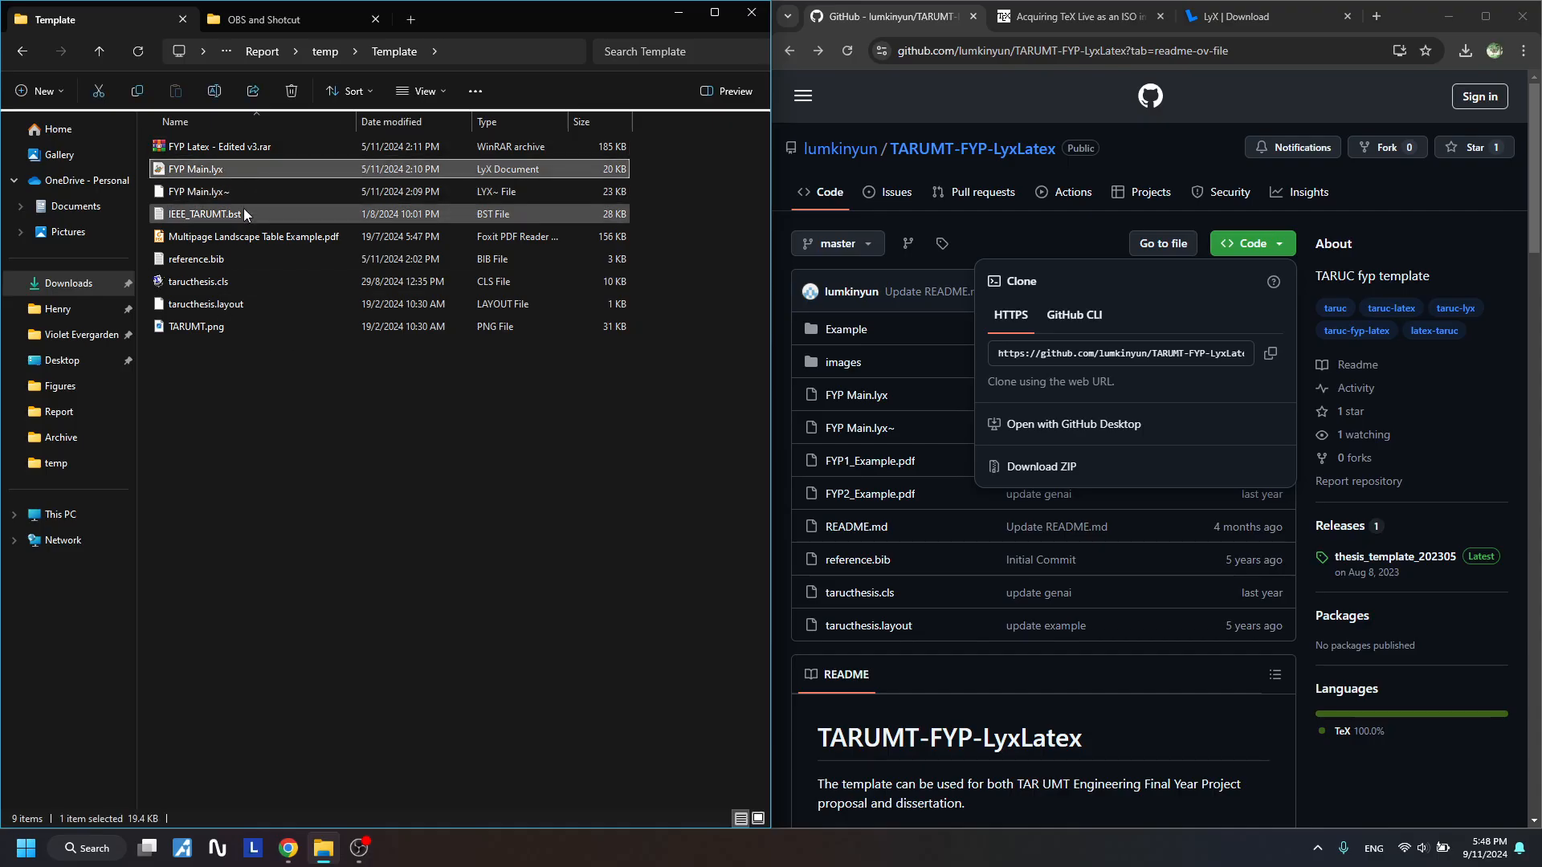
double_click(191, 170)
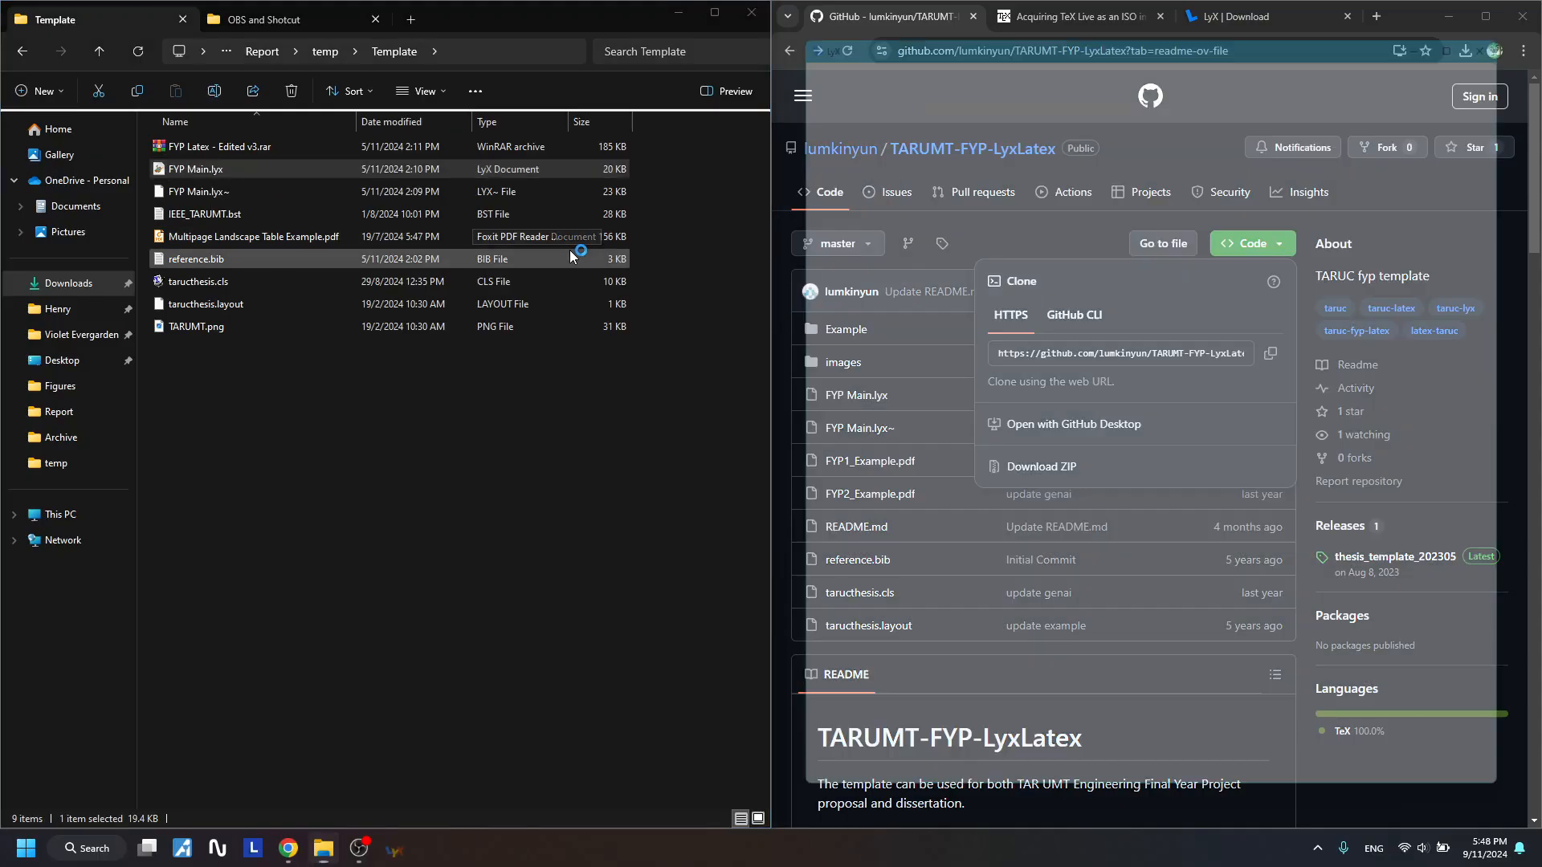
Examine the title details, front-page commands, Acknowledgements and Abstract sections in the FYP Main.lyx template
scroll(1015, 233, up, 1)
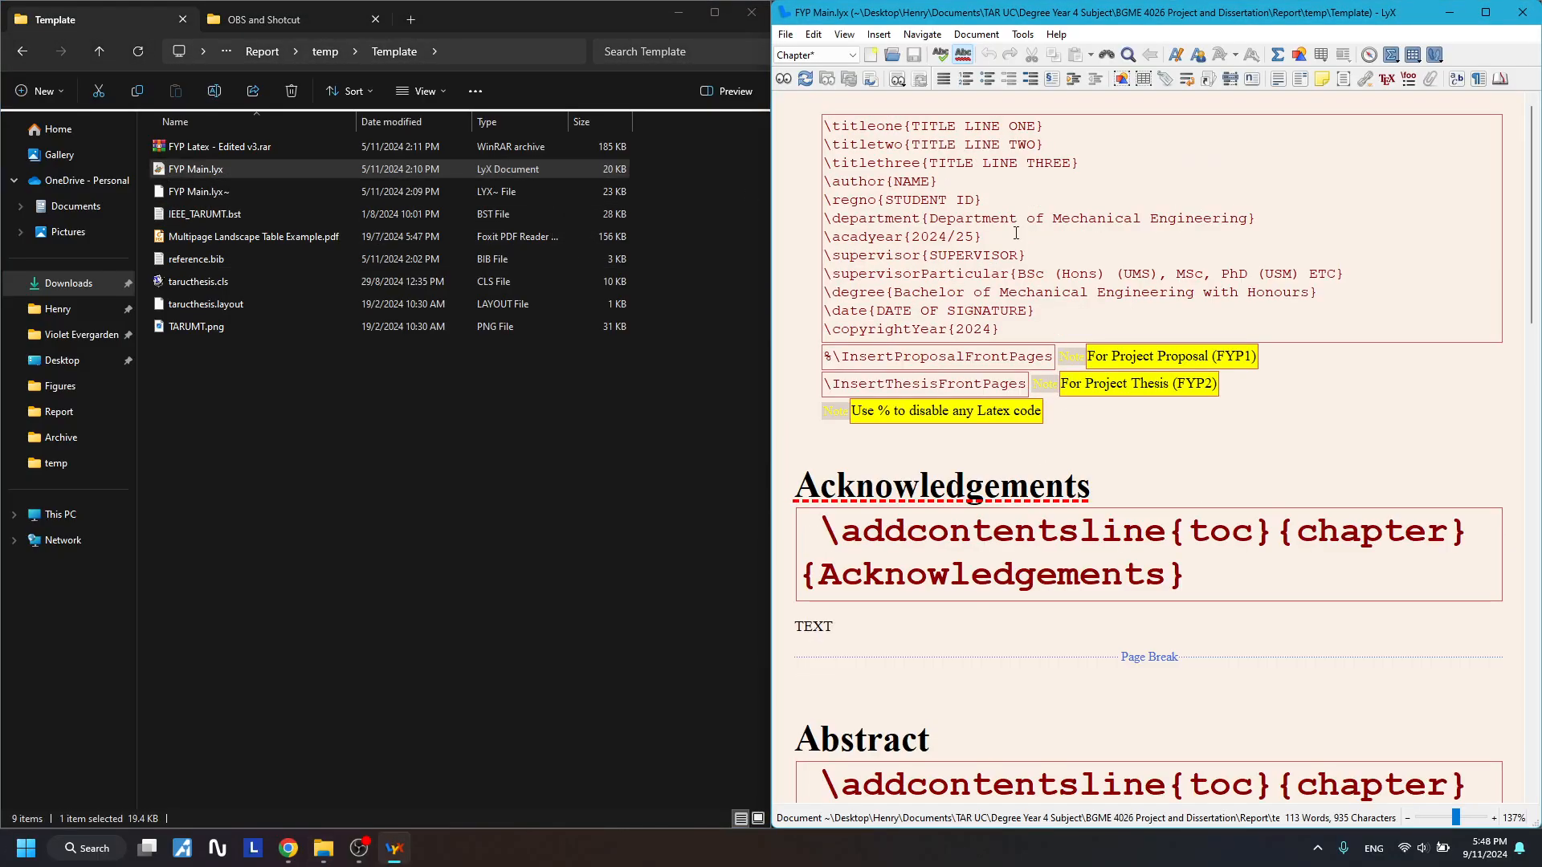
drag(1016, 233, 932, 698)
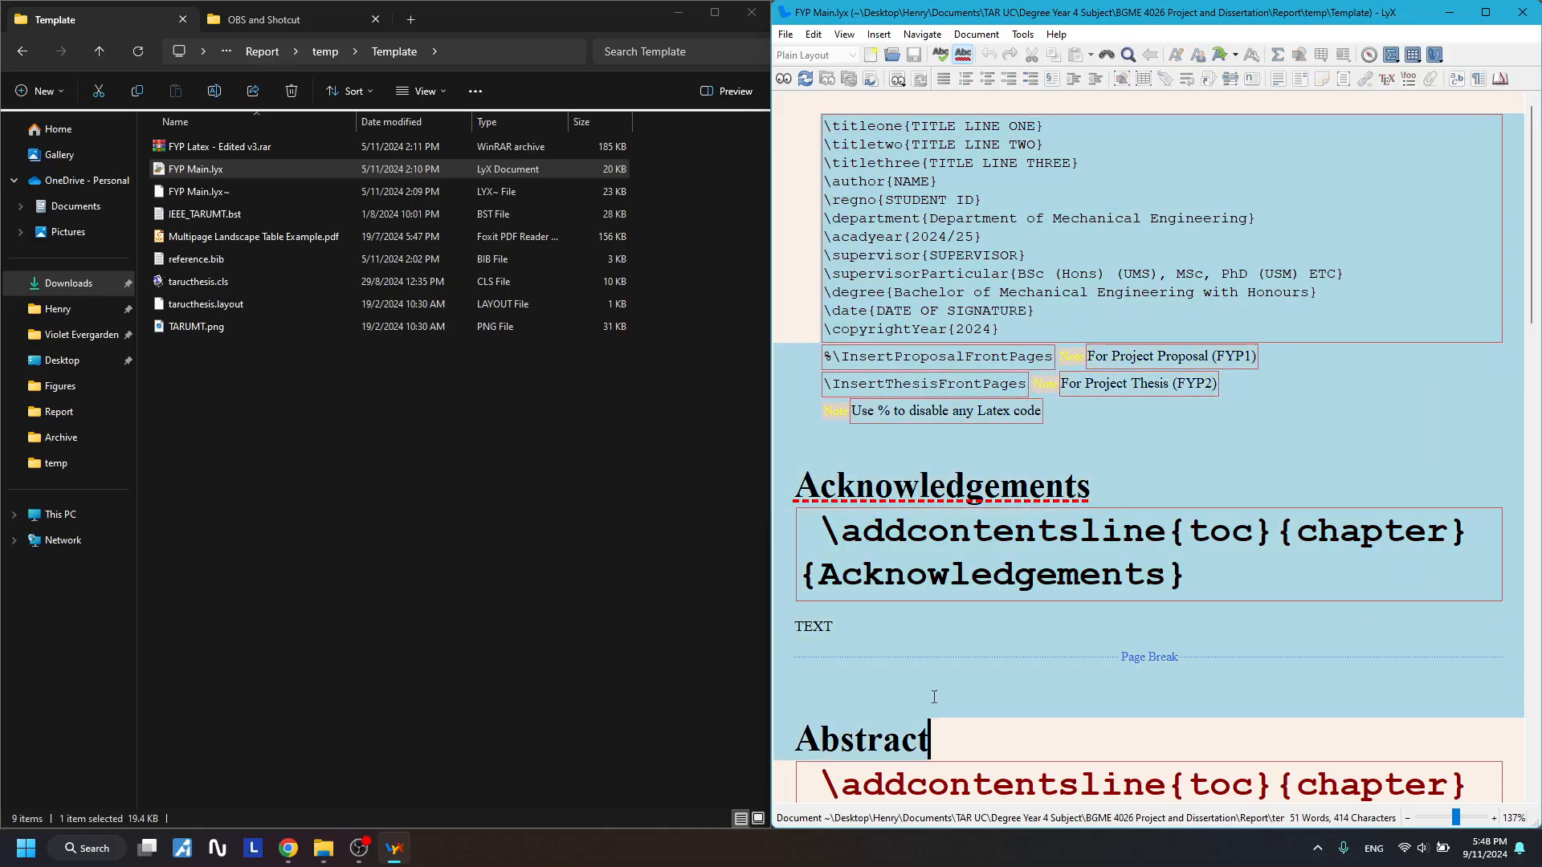
click(982, 484)
scroll(1013, 459, down, 3)
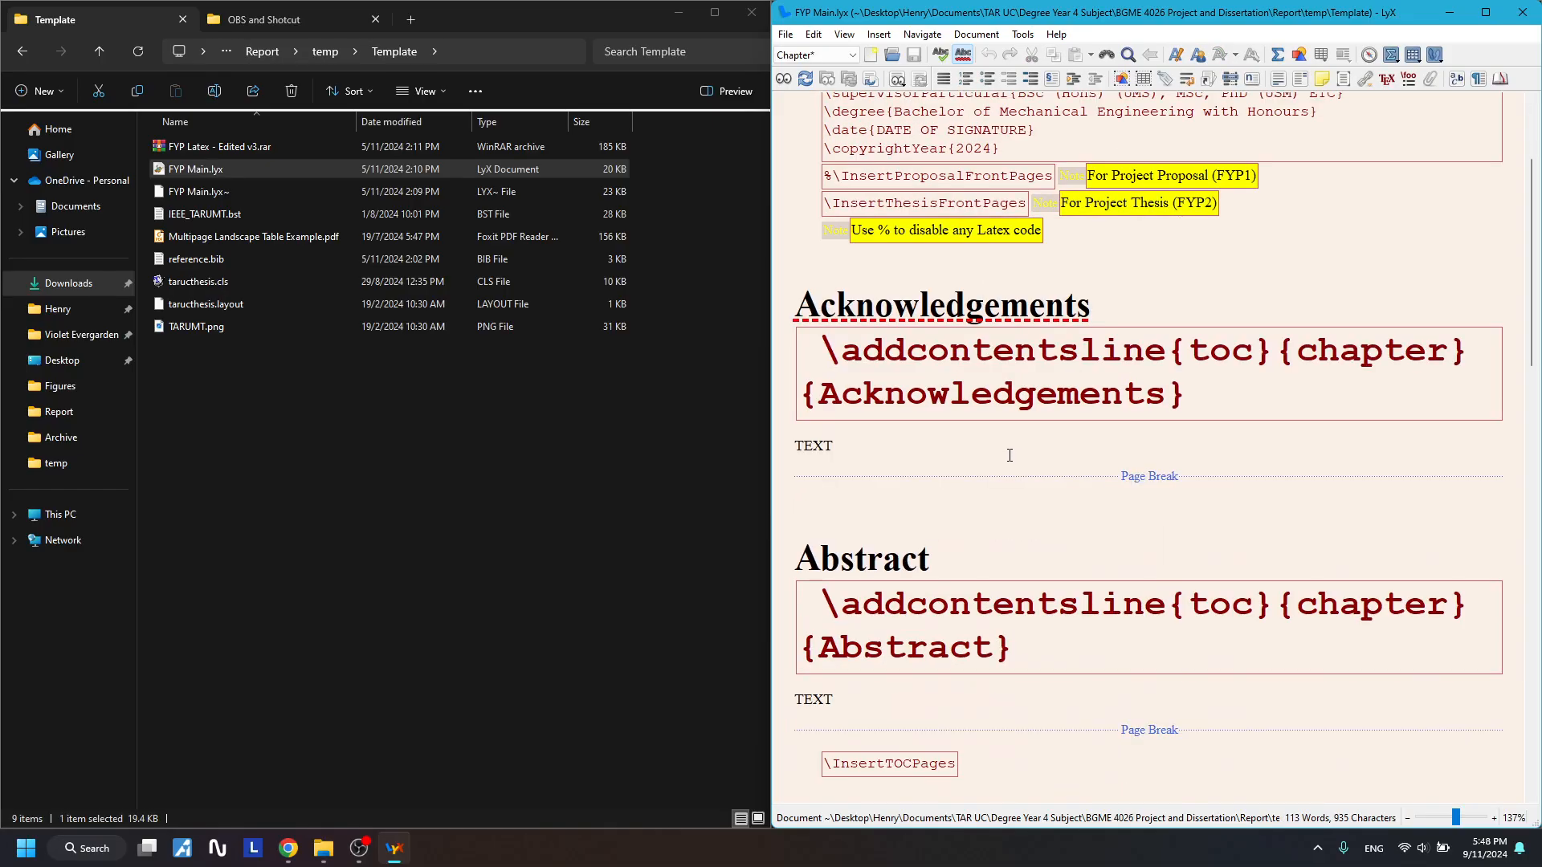
scroll(1013, 454, down, 8)
Examine the template's chapter and section structure, from the Introduction through Literature Review and the chapters that follow it
scroll(1004, 342, down, 3)
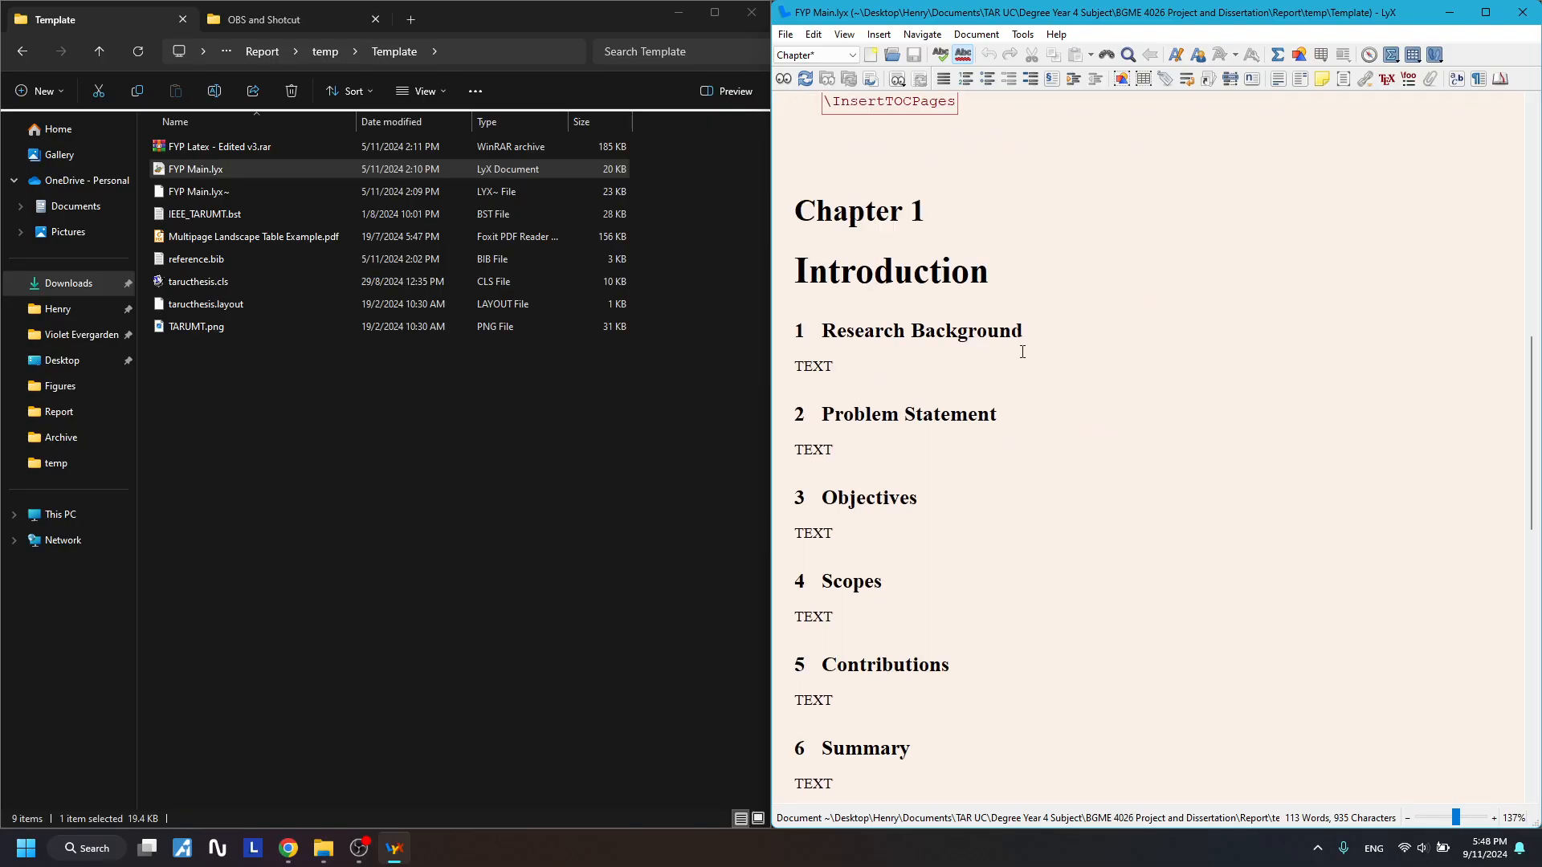
scroll(1151, 347, down, 1)
click(912, 305)
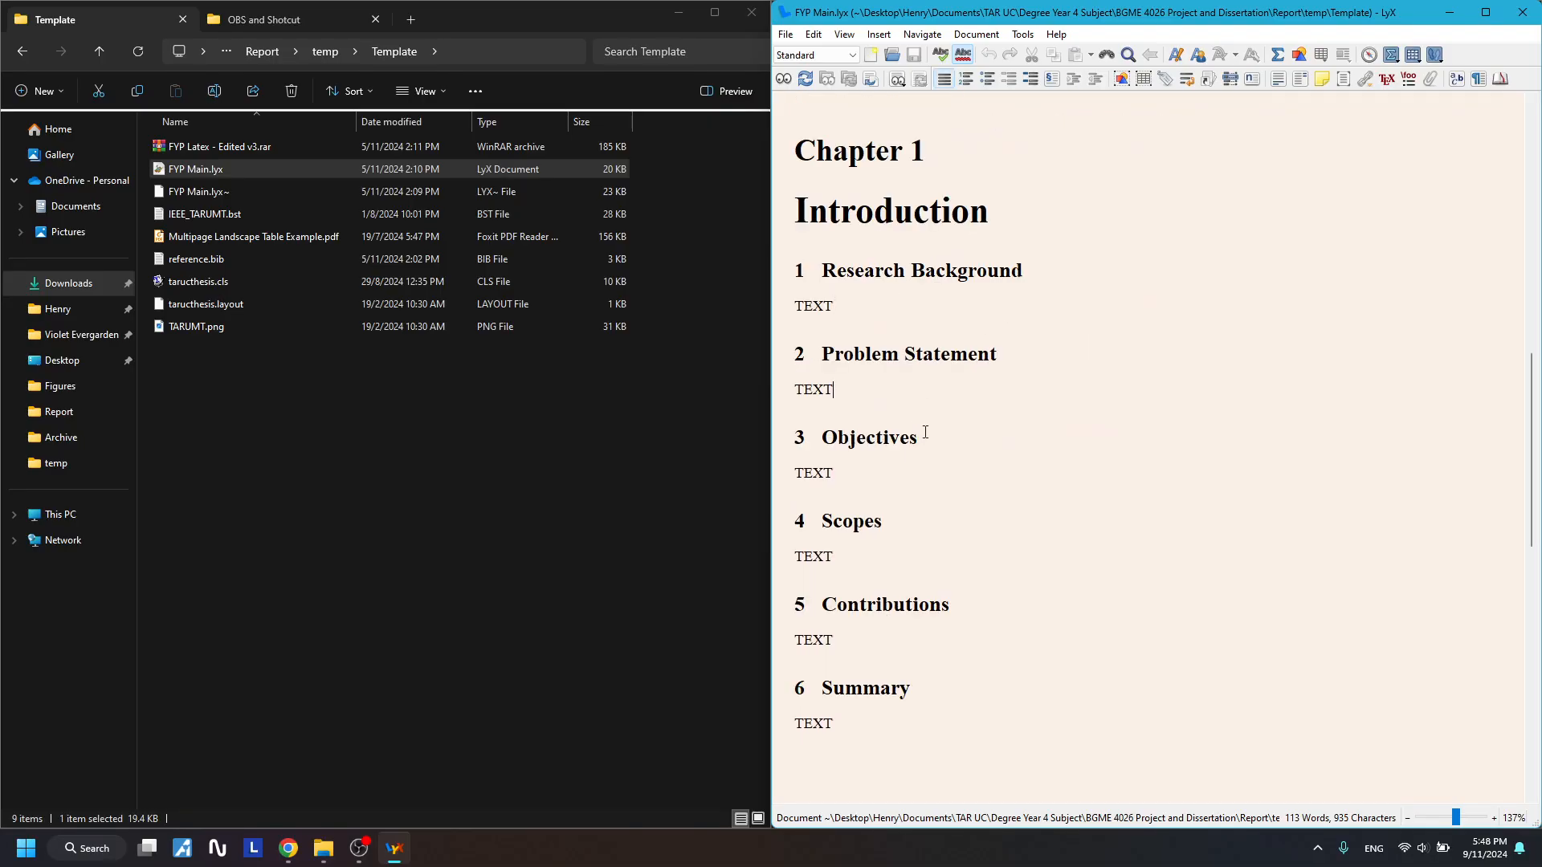
click(905, 482)
drag(879, 186, 884, 518)
scroll(1046, 404, down, 7)
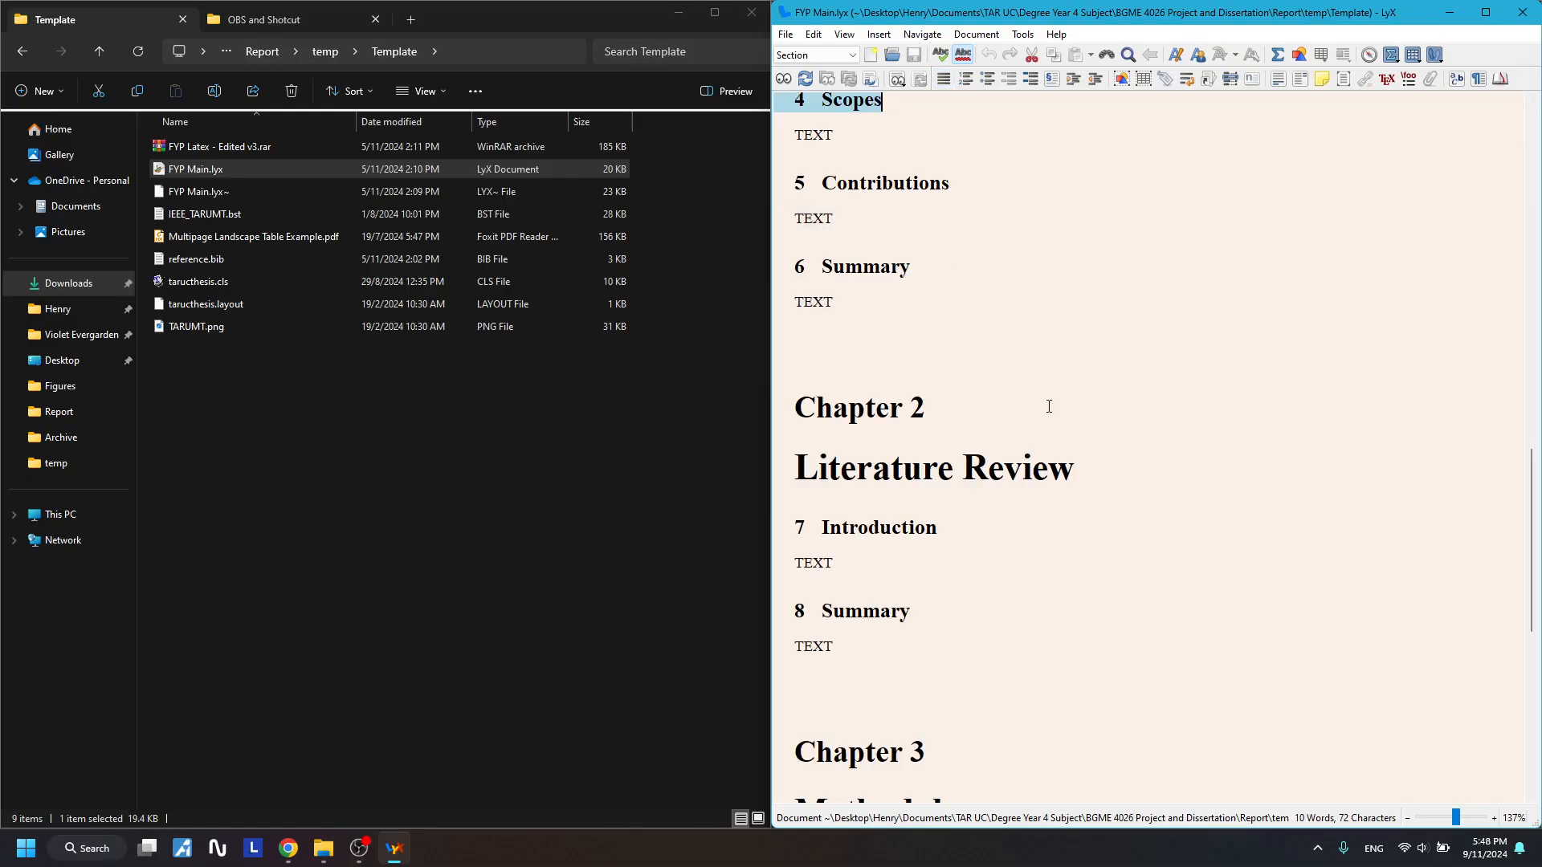
click(1028, 464)
scroll(889, 275, down, 6)
scroll(950, 378, up, 10)
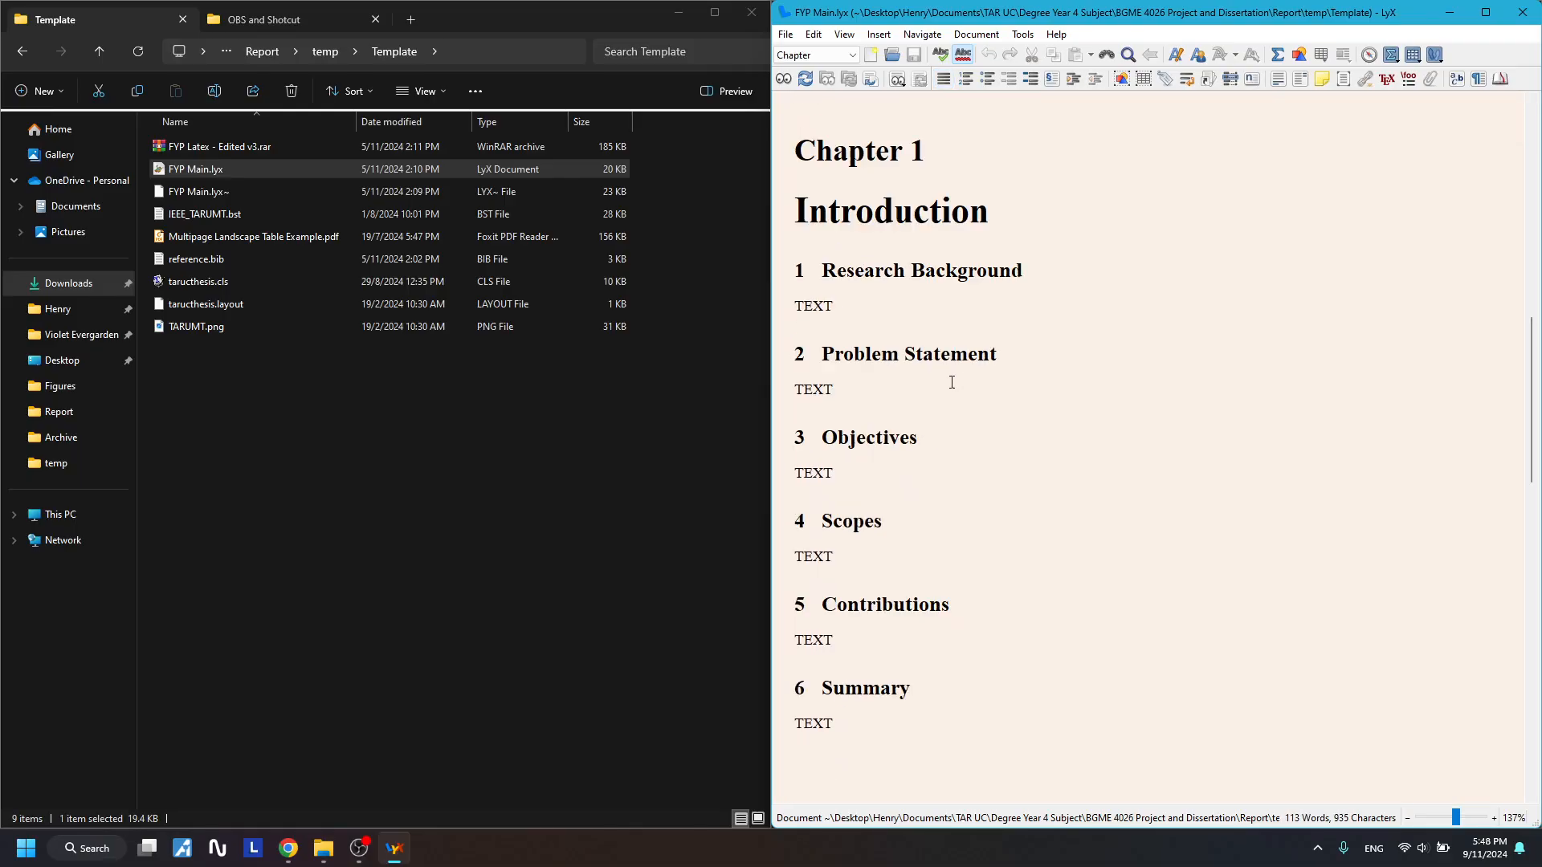
scroll(956, 376, down, 17)
scroll(958, 374, up, 15)
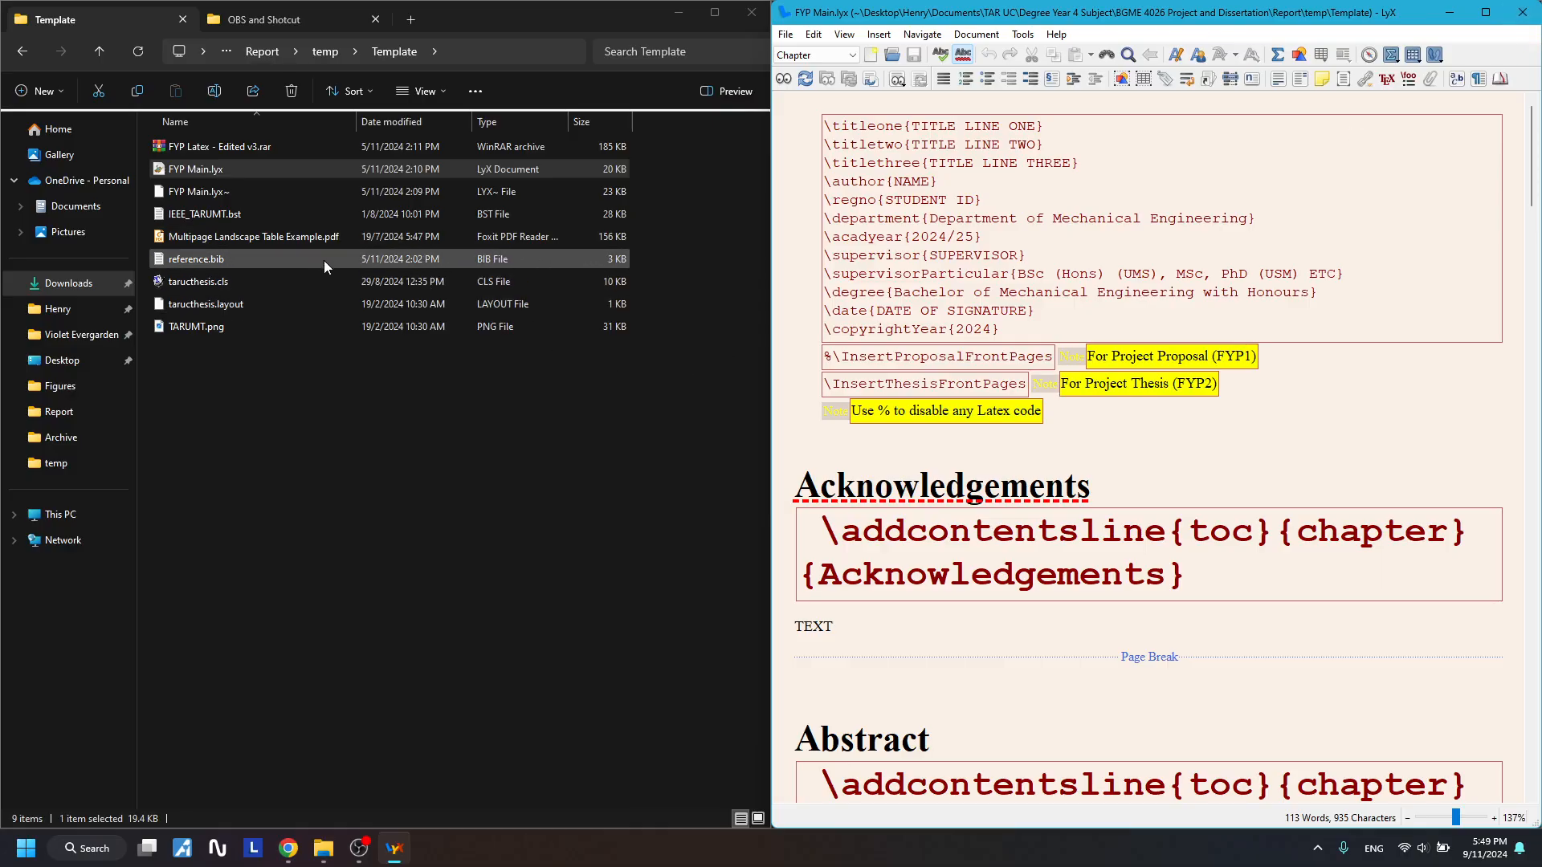
Open reference.bib in Notepad, place its window beside the file list, and look through all its entries
double_click(214, 262)
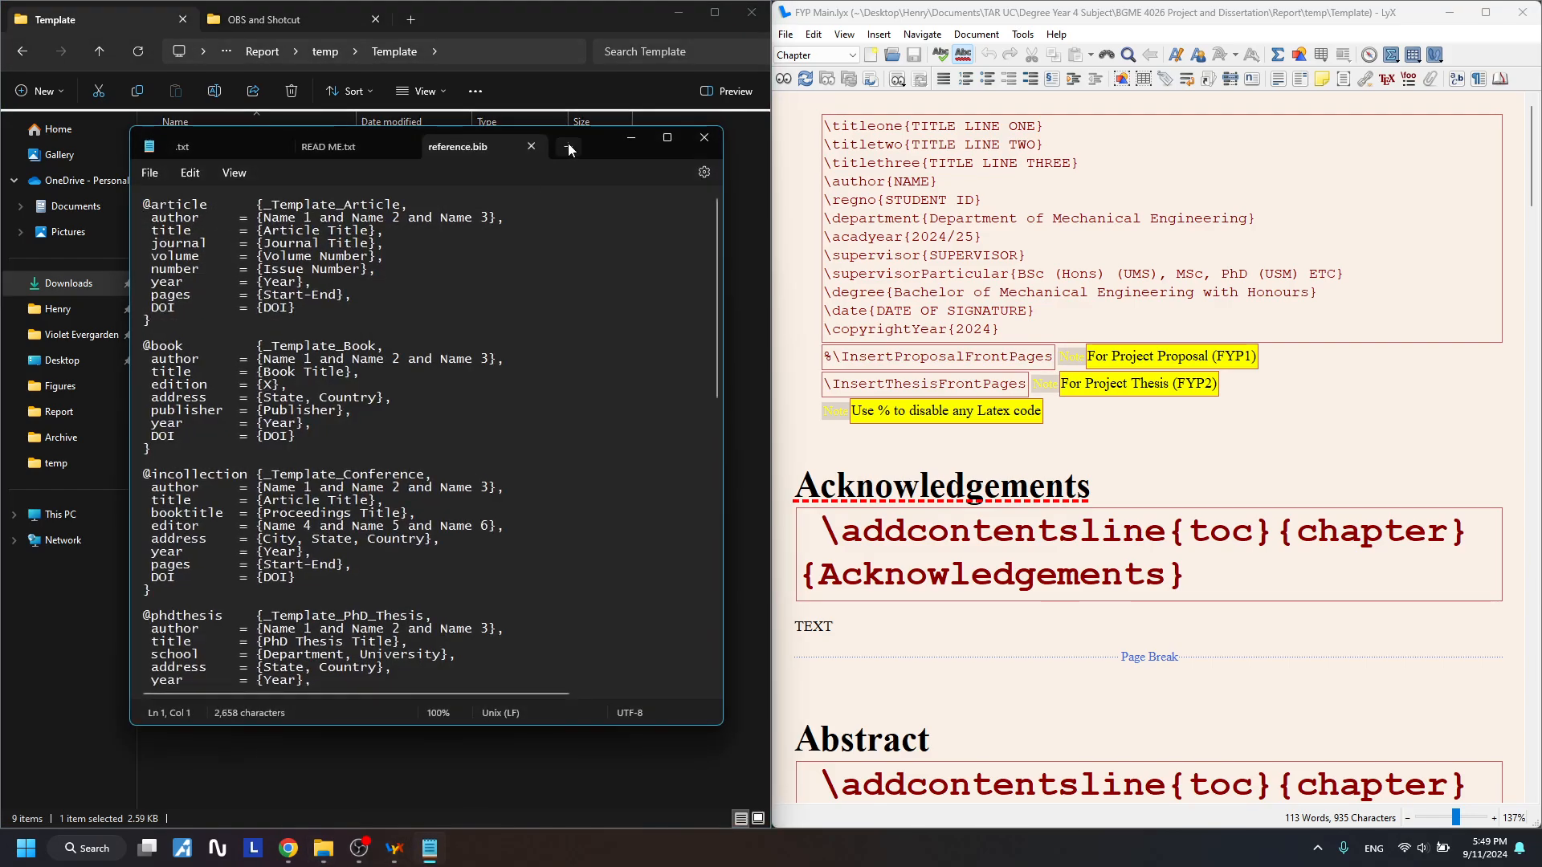
drag(591, 138, 1540, 337)
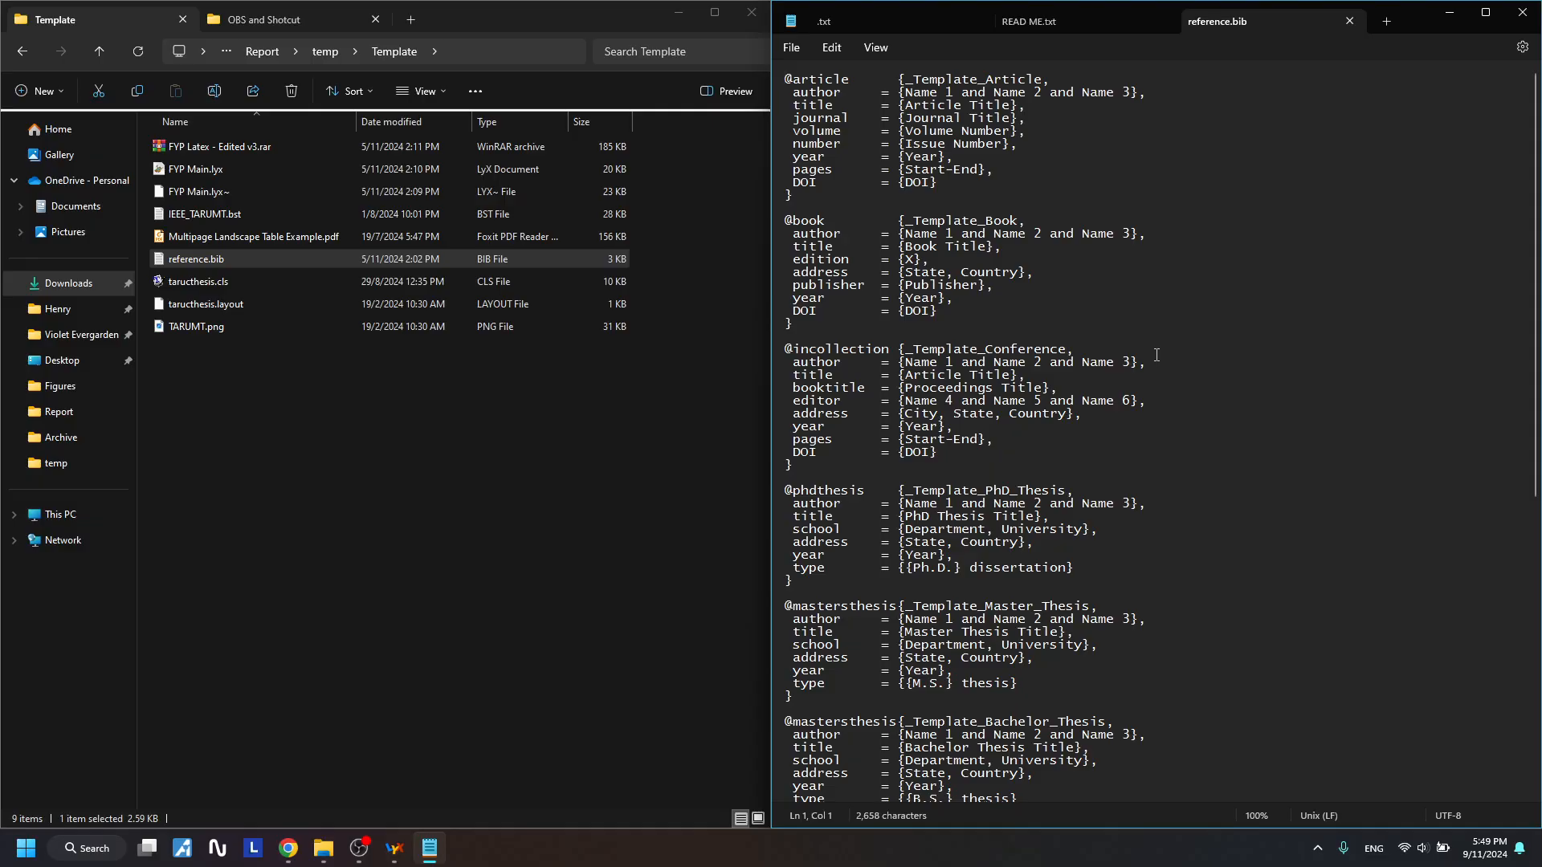
scroll(1156, 356, down, 12)
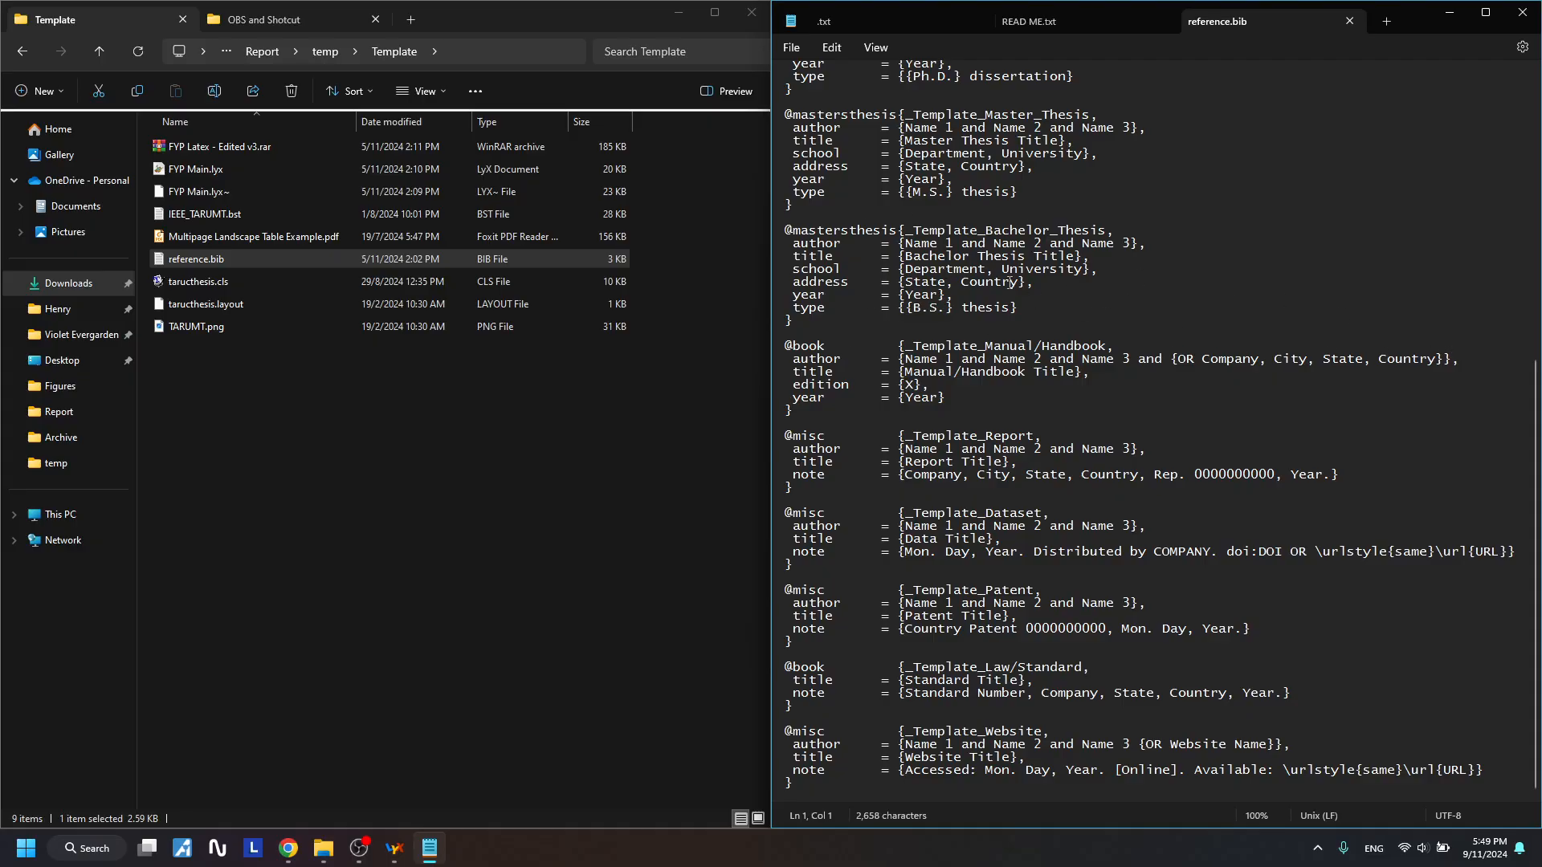
scroll(1041, 354, up, 11)
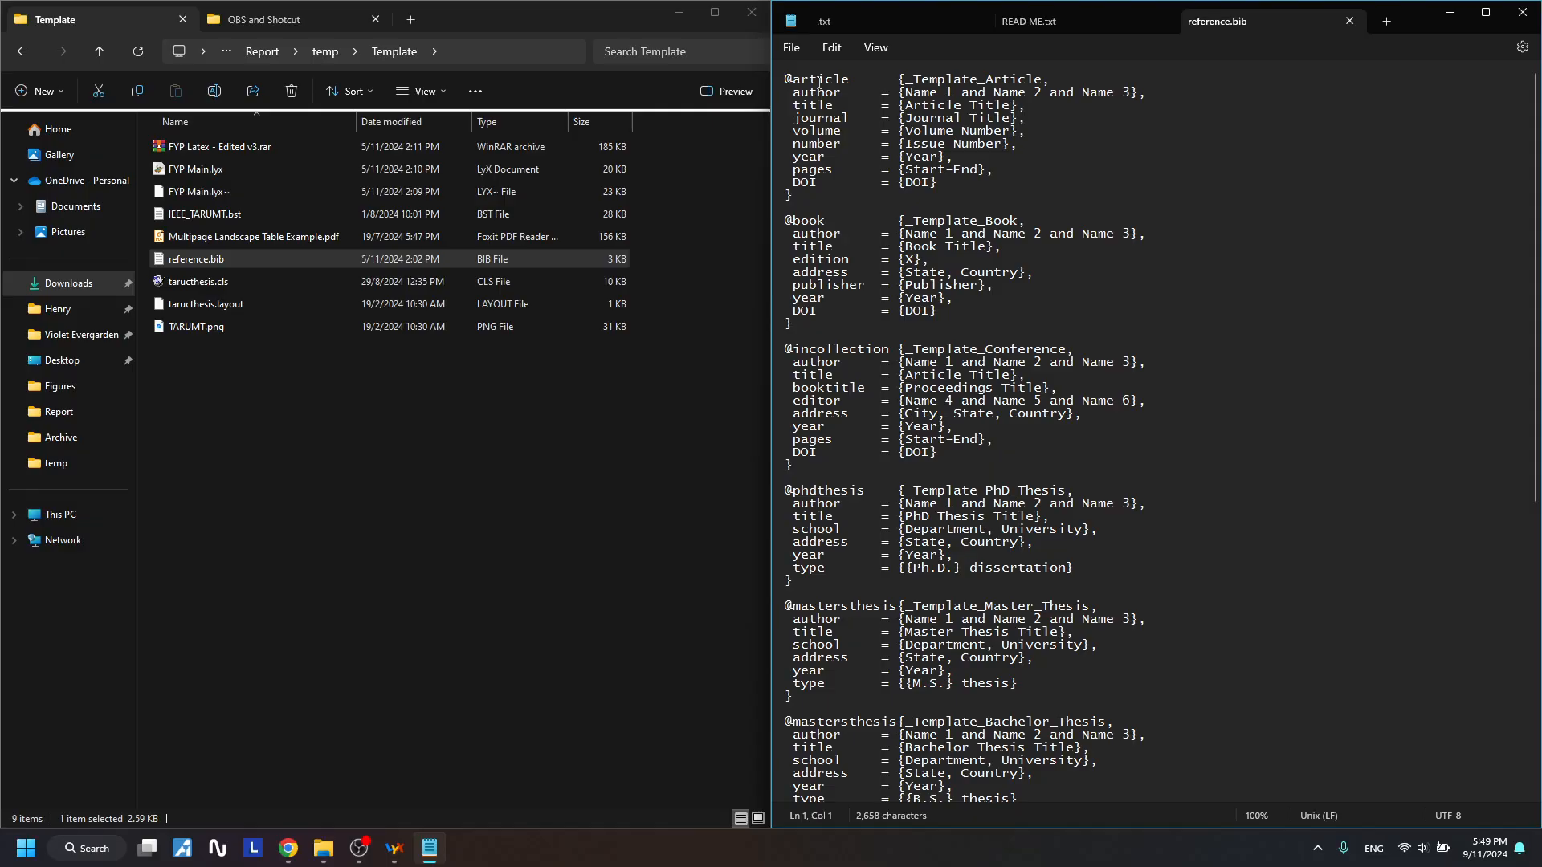
Review the citation entry templates in reference.bib, from article to website, and minimize Notepad to get back to LyX
drag(821, 82, 1060, 659)
click(1195, 520)
scroll(940, 431, down, 3)
scroll(944, 437, down, 5)
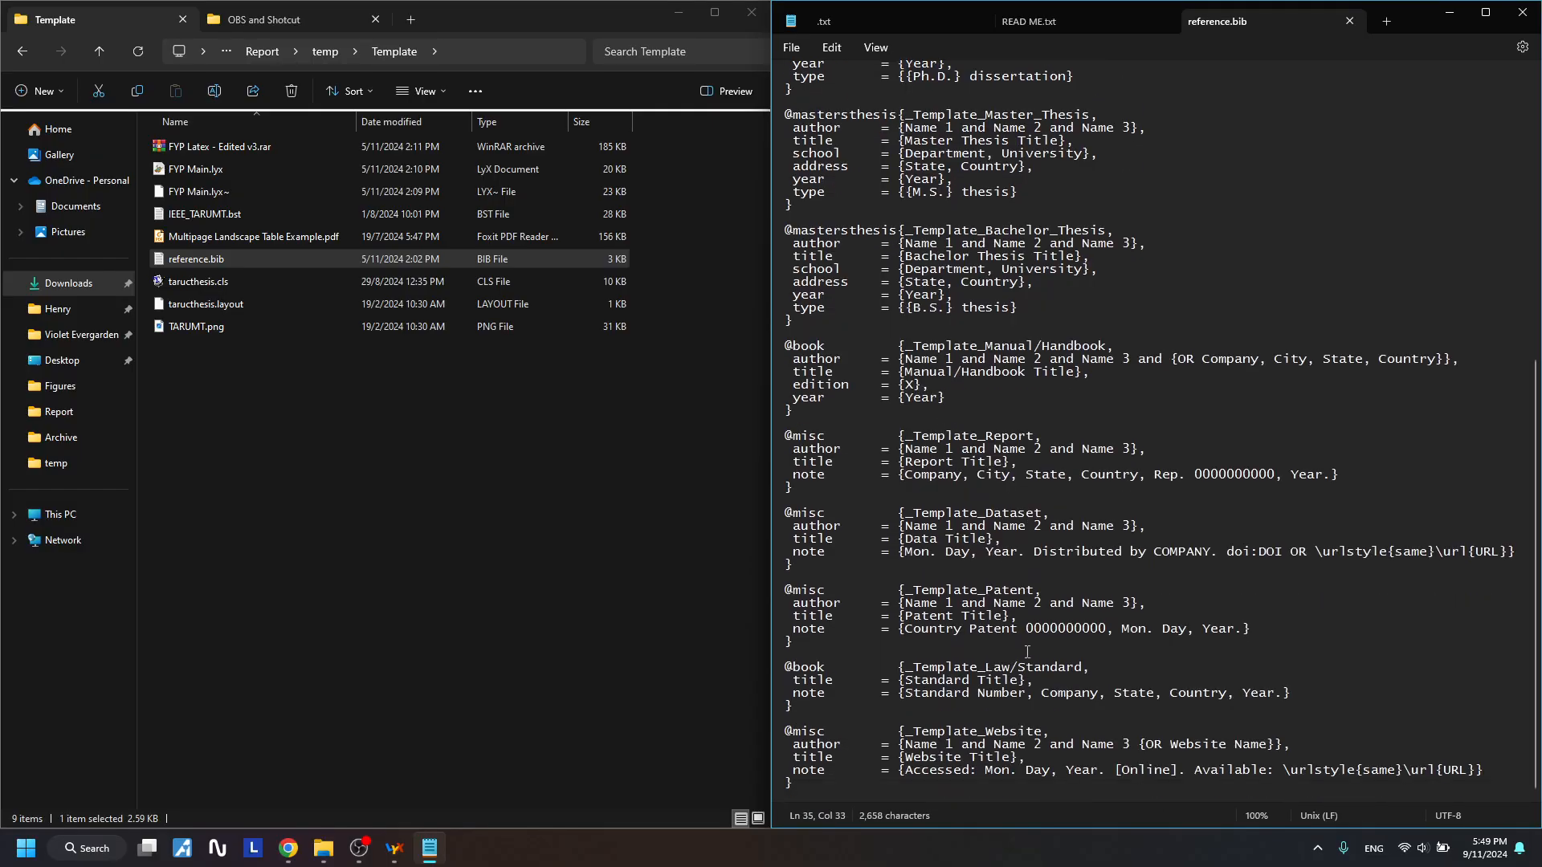
drag(976, 769, 1043, 233)
click(1098, 269)
click(1431, 19)
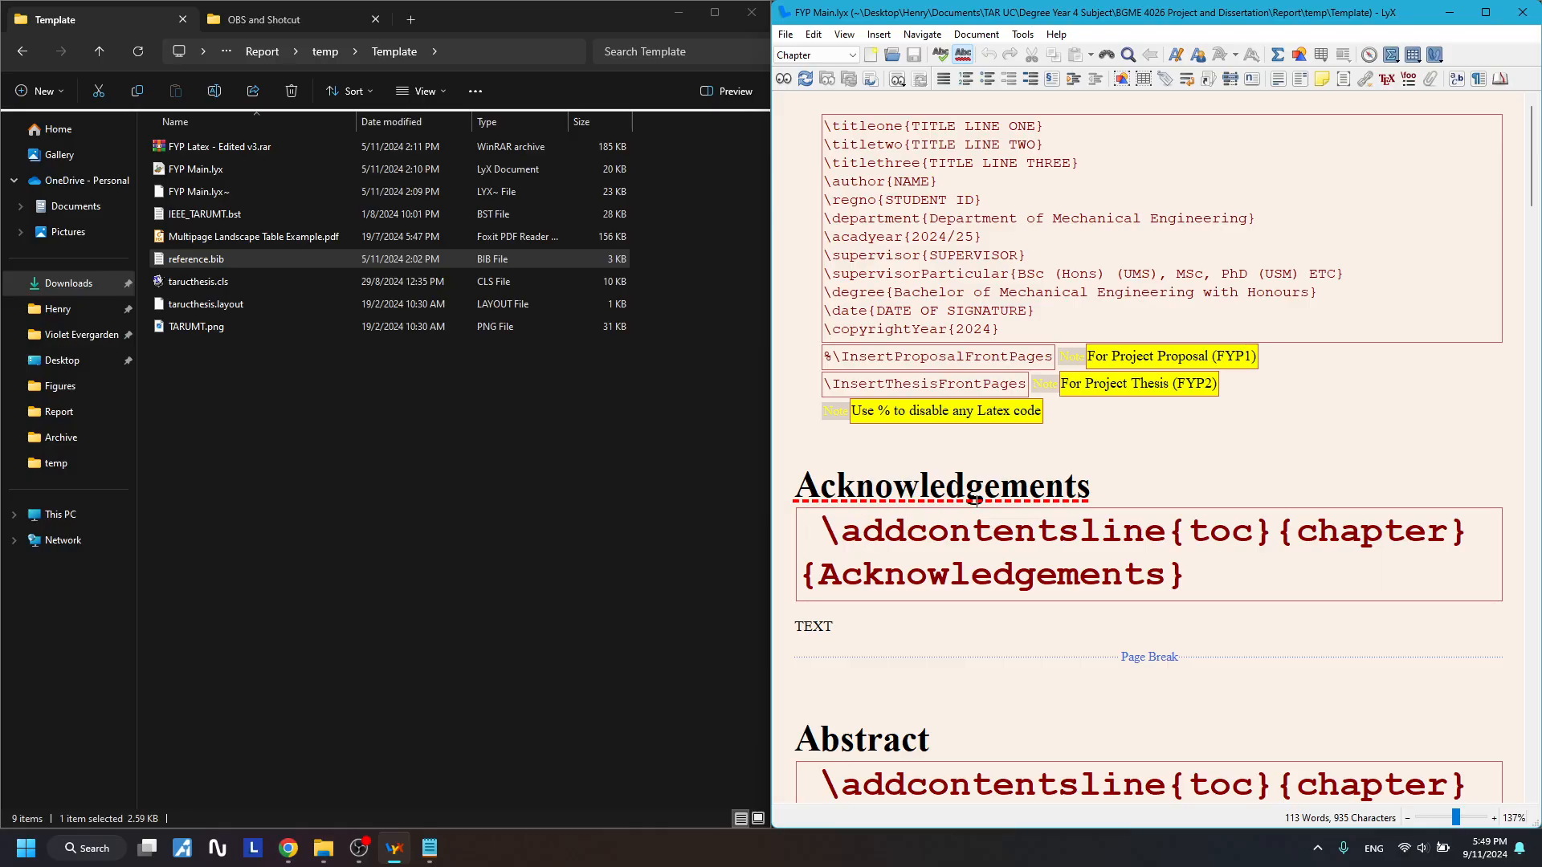
click(429, 848)
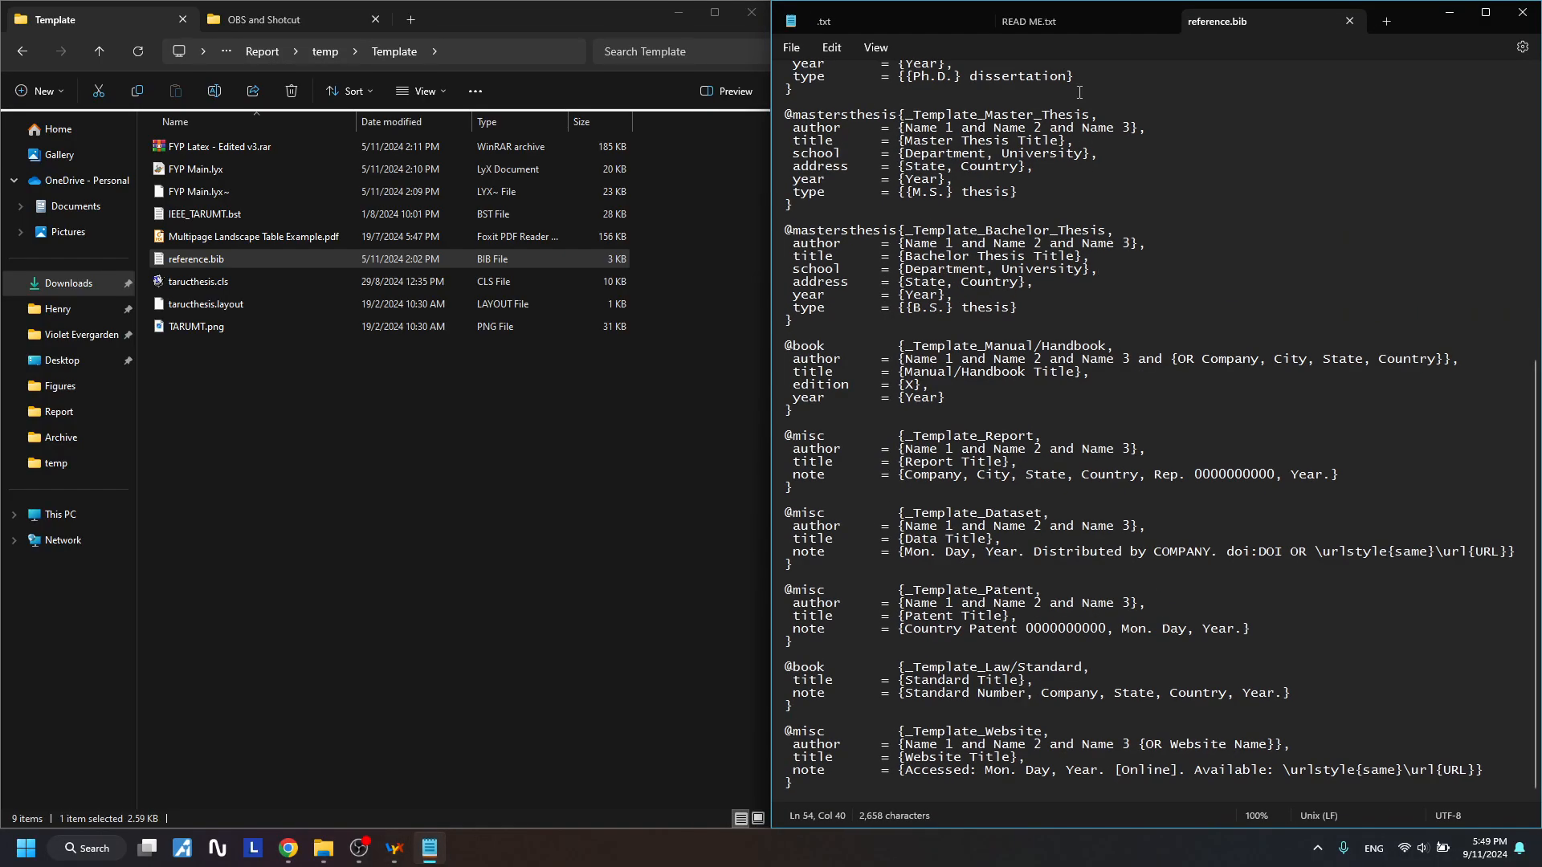
click(1463, 18)
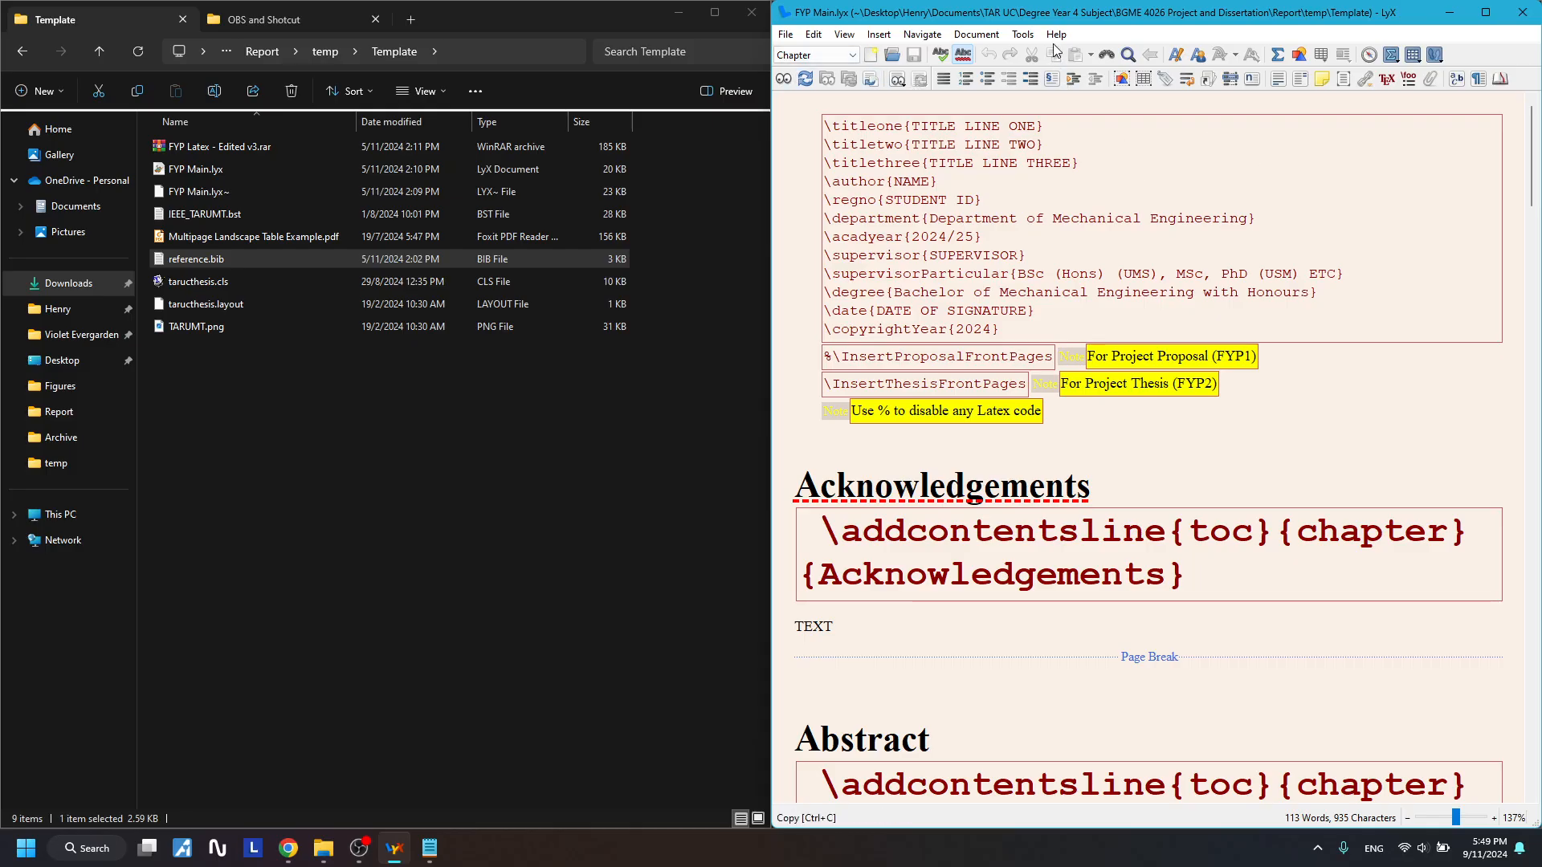
Review the title details block, the front-page commands and the front matter sections of the LyX document
scroll(1051, 591, down, 5)
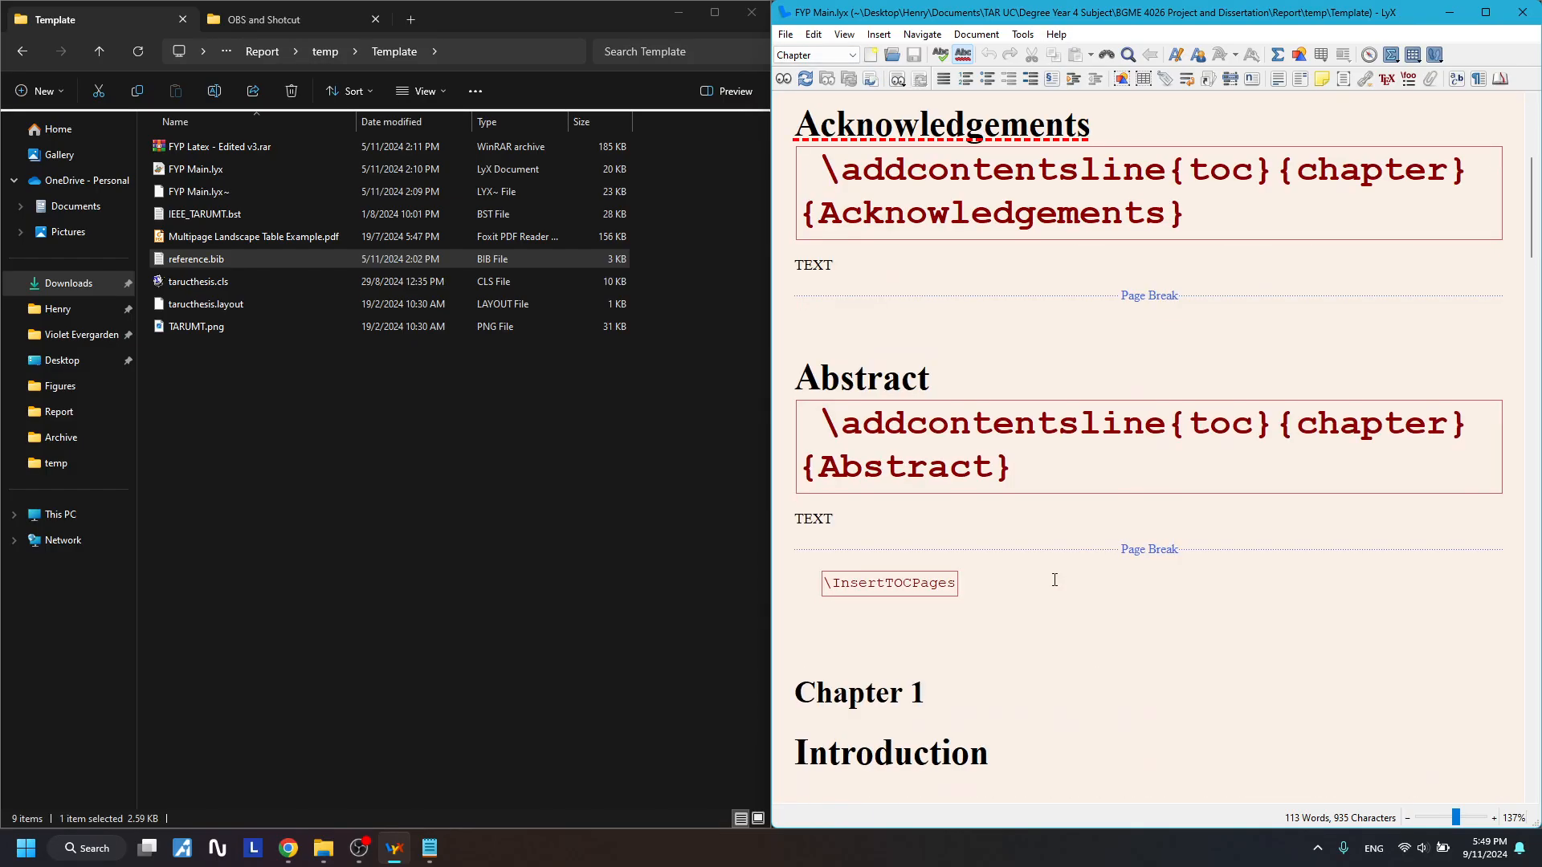
scroll(1053, 585, up, 5)
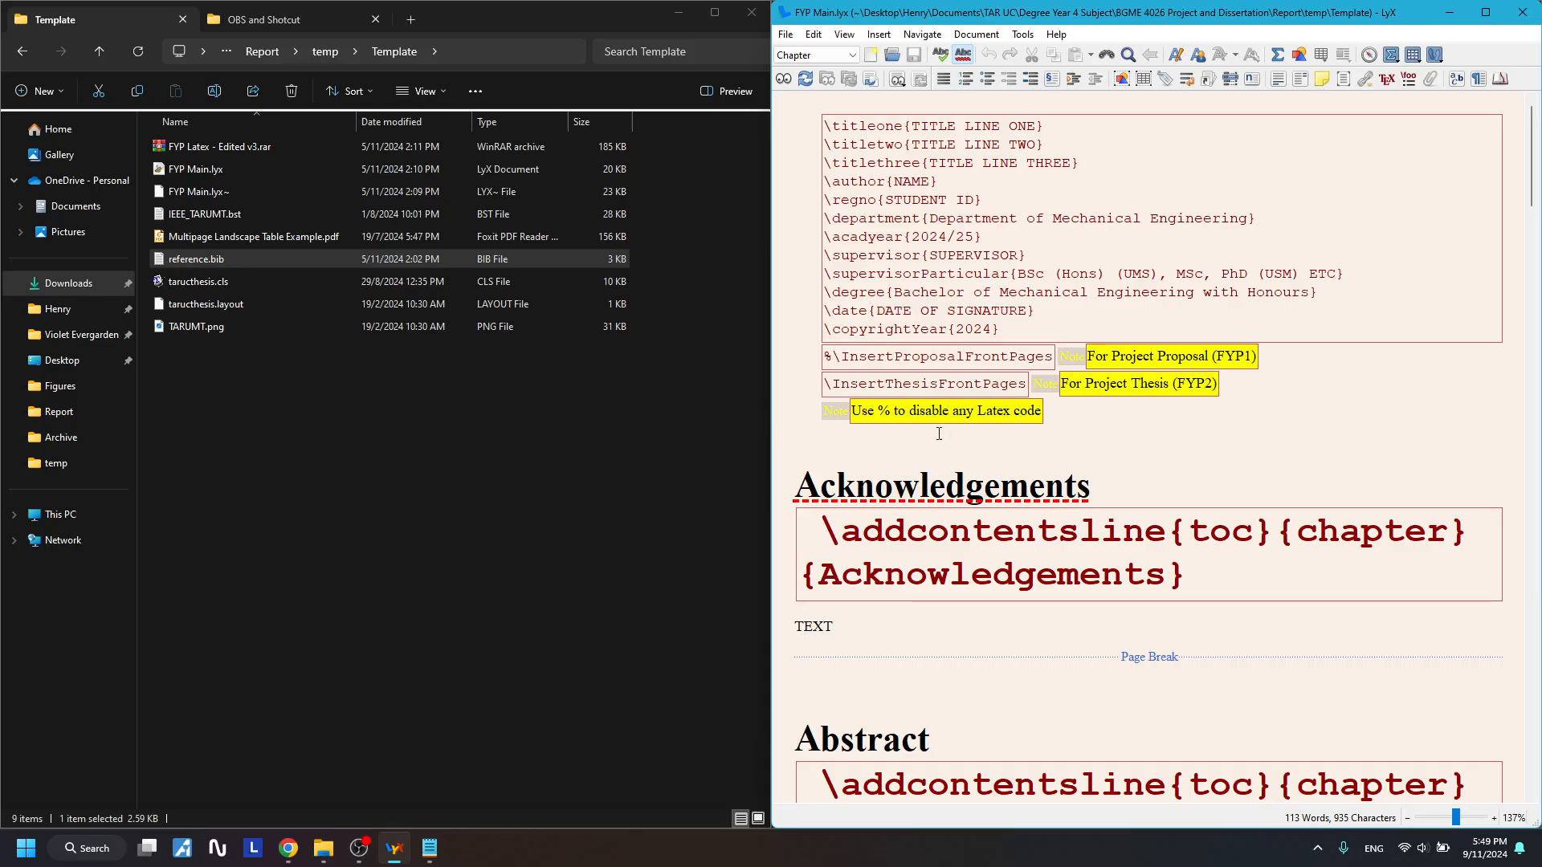
drag(1052, 422, 1030, 265)
click(1026, 267)
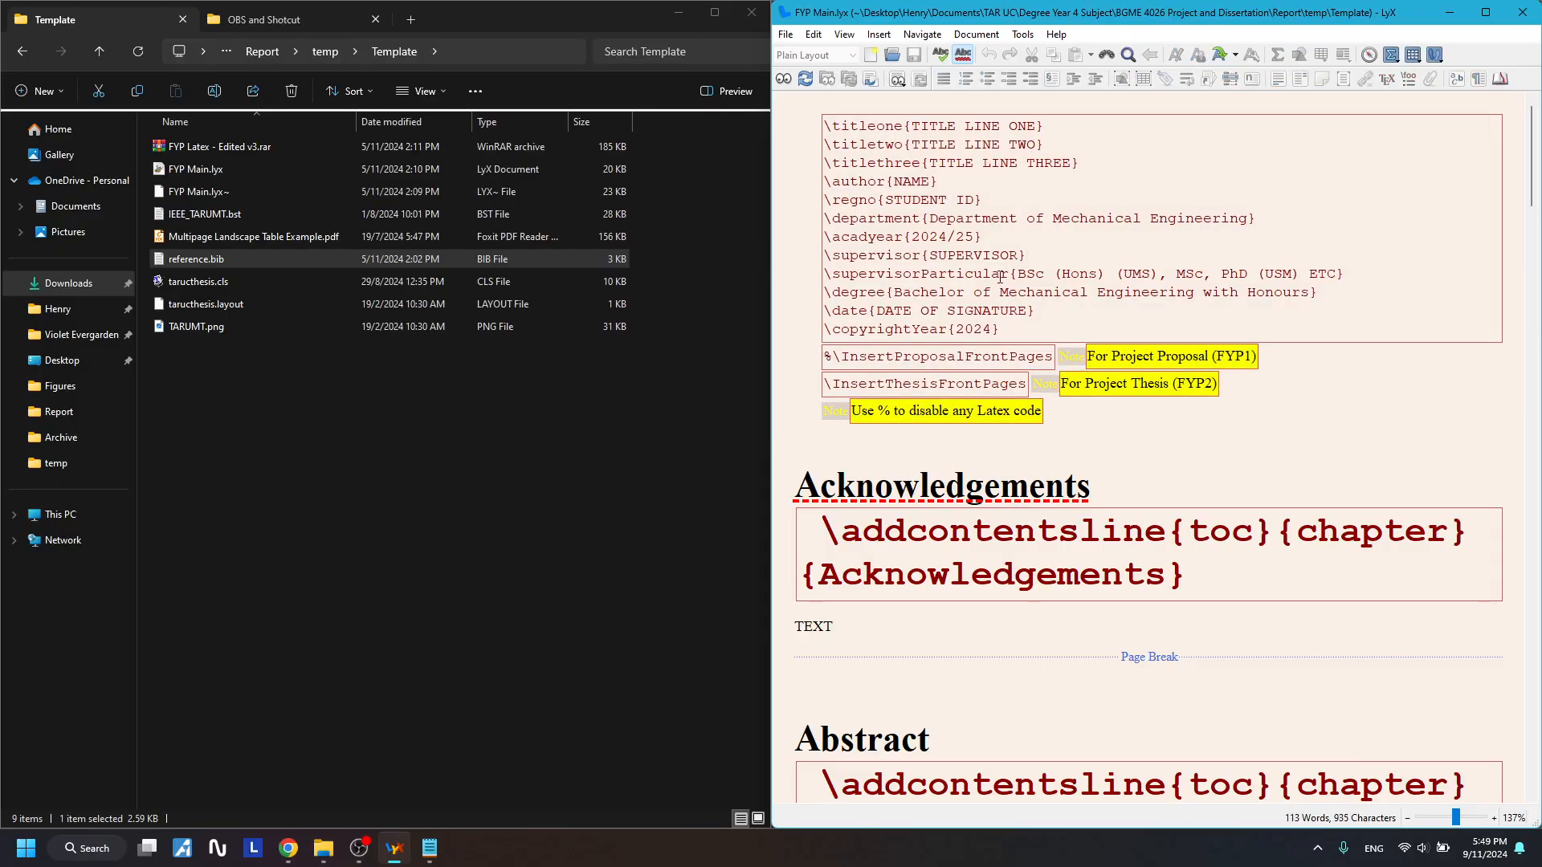
scroll(1118, 353, down, 10)
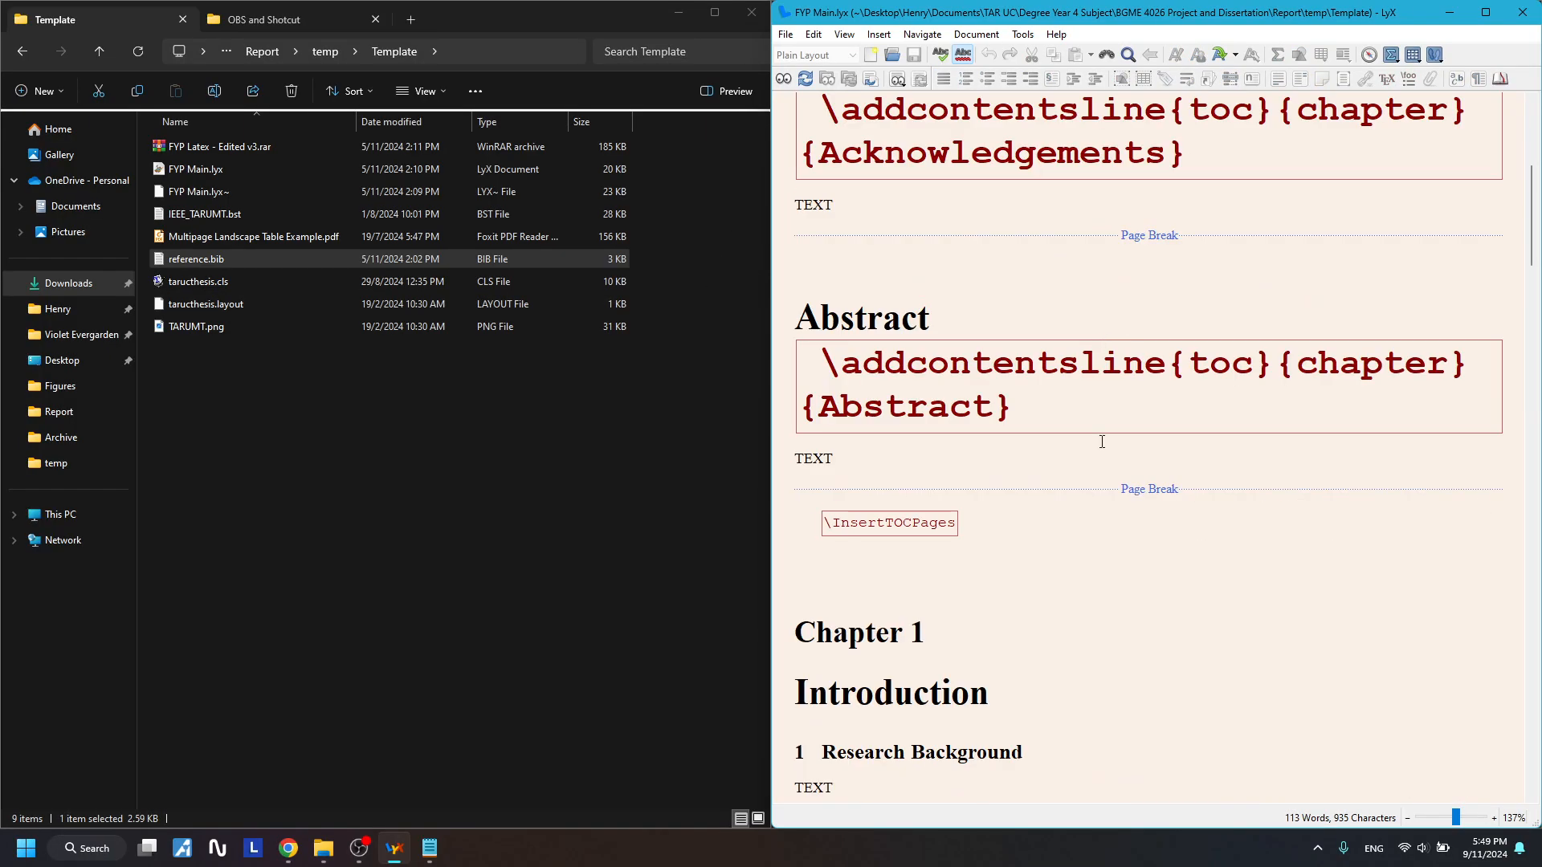
scroll(1091, 454, down, 3)
scroll(1091, 454, up, 12)
drag(1002, 134, 1000, 518)
click(998, 446)
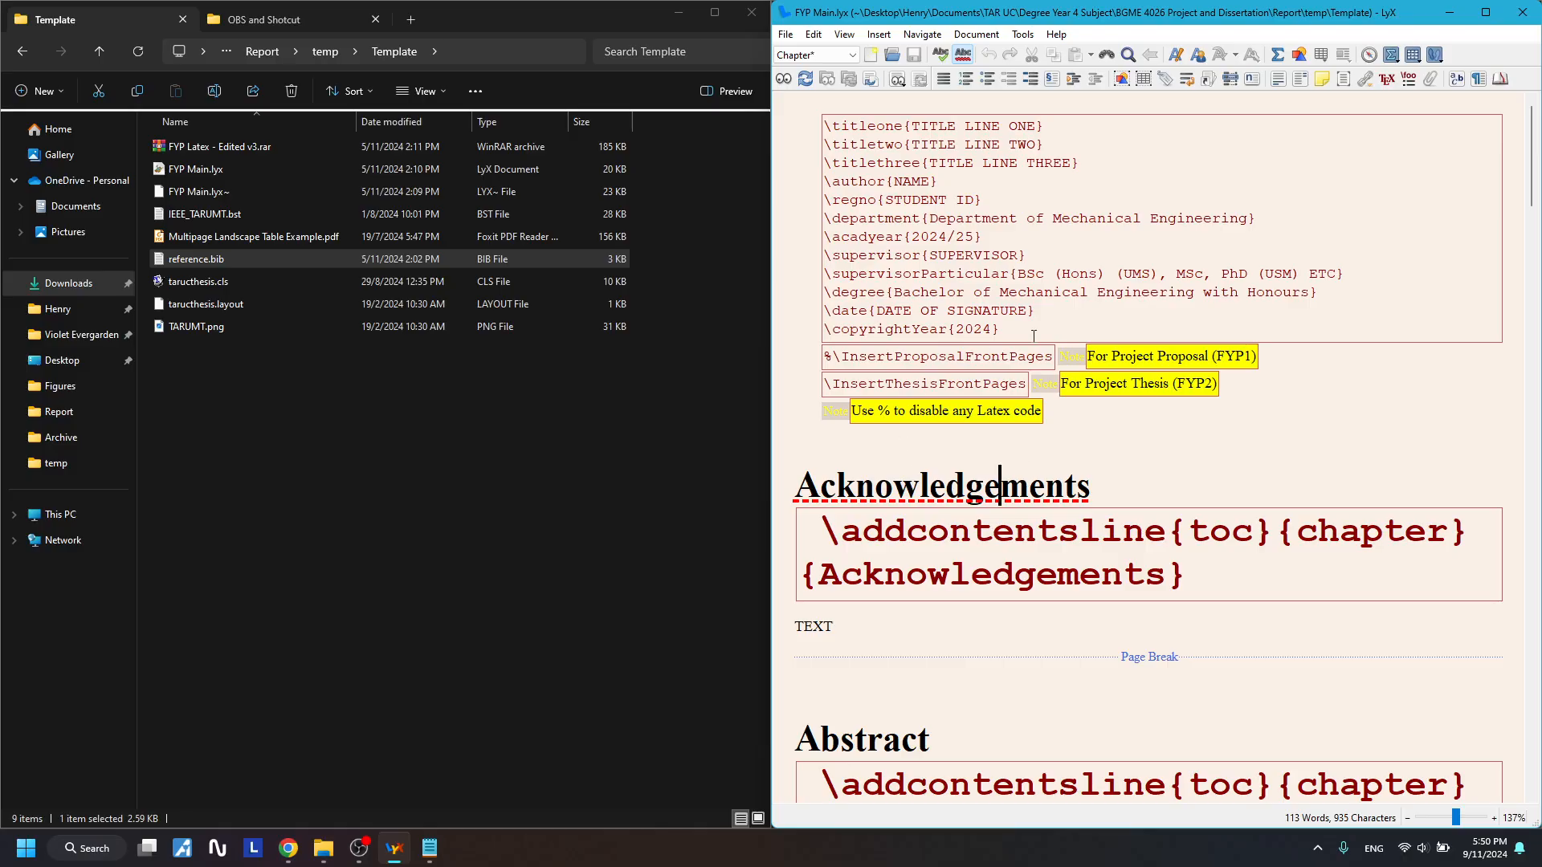
Try to compile and preview the FYP Main.lyx document as a PDF
click(1156, 489)
click(876, 623)
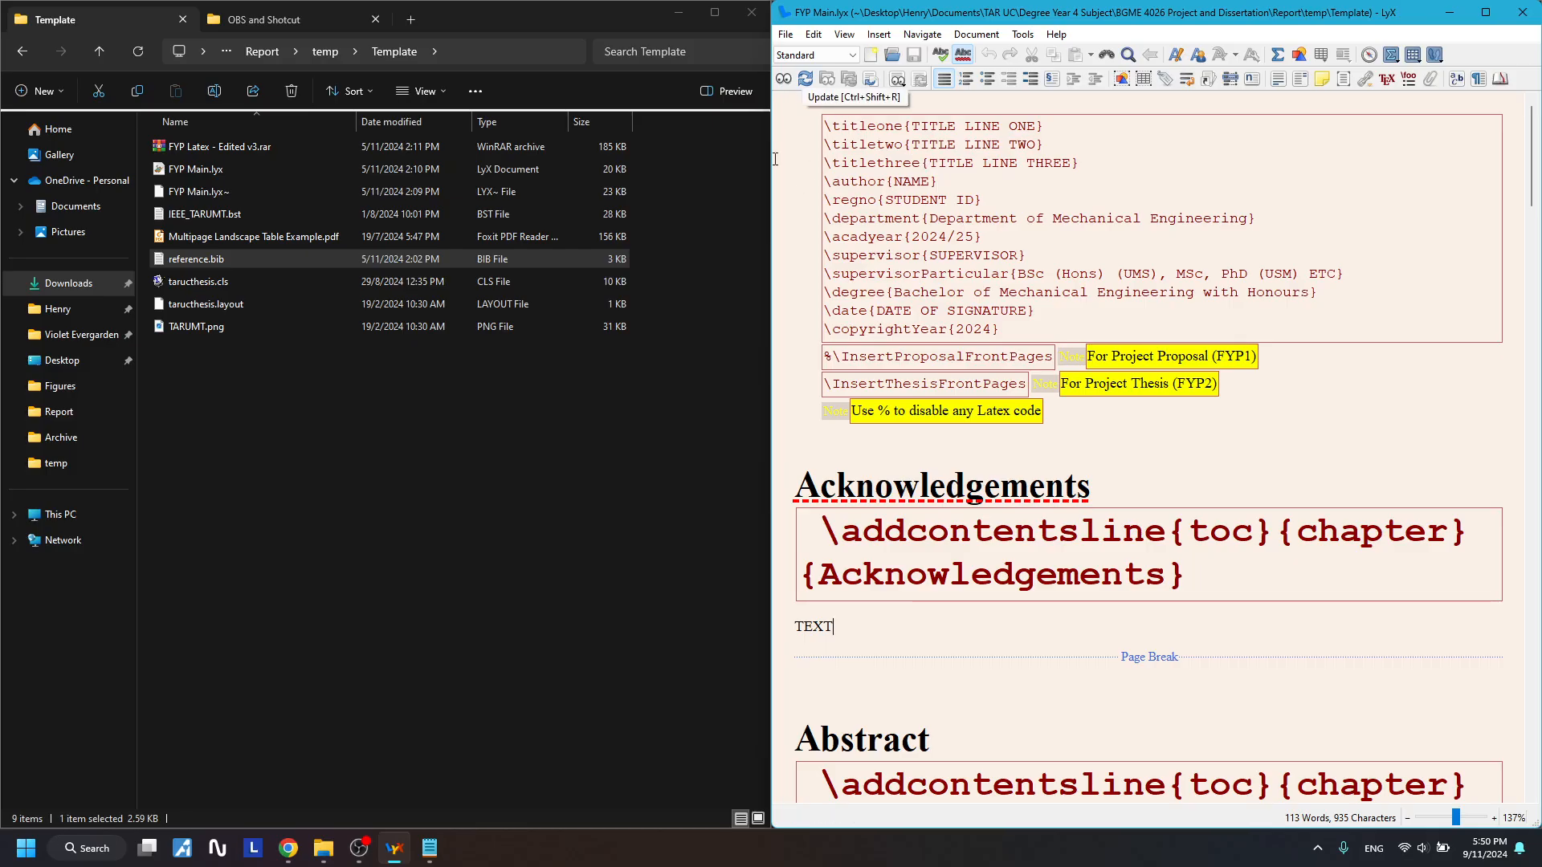
click(783, 78)
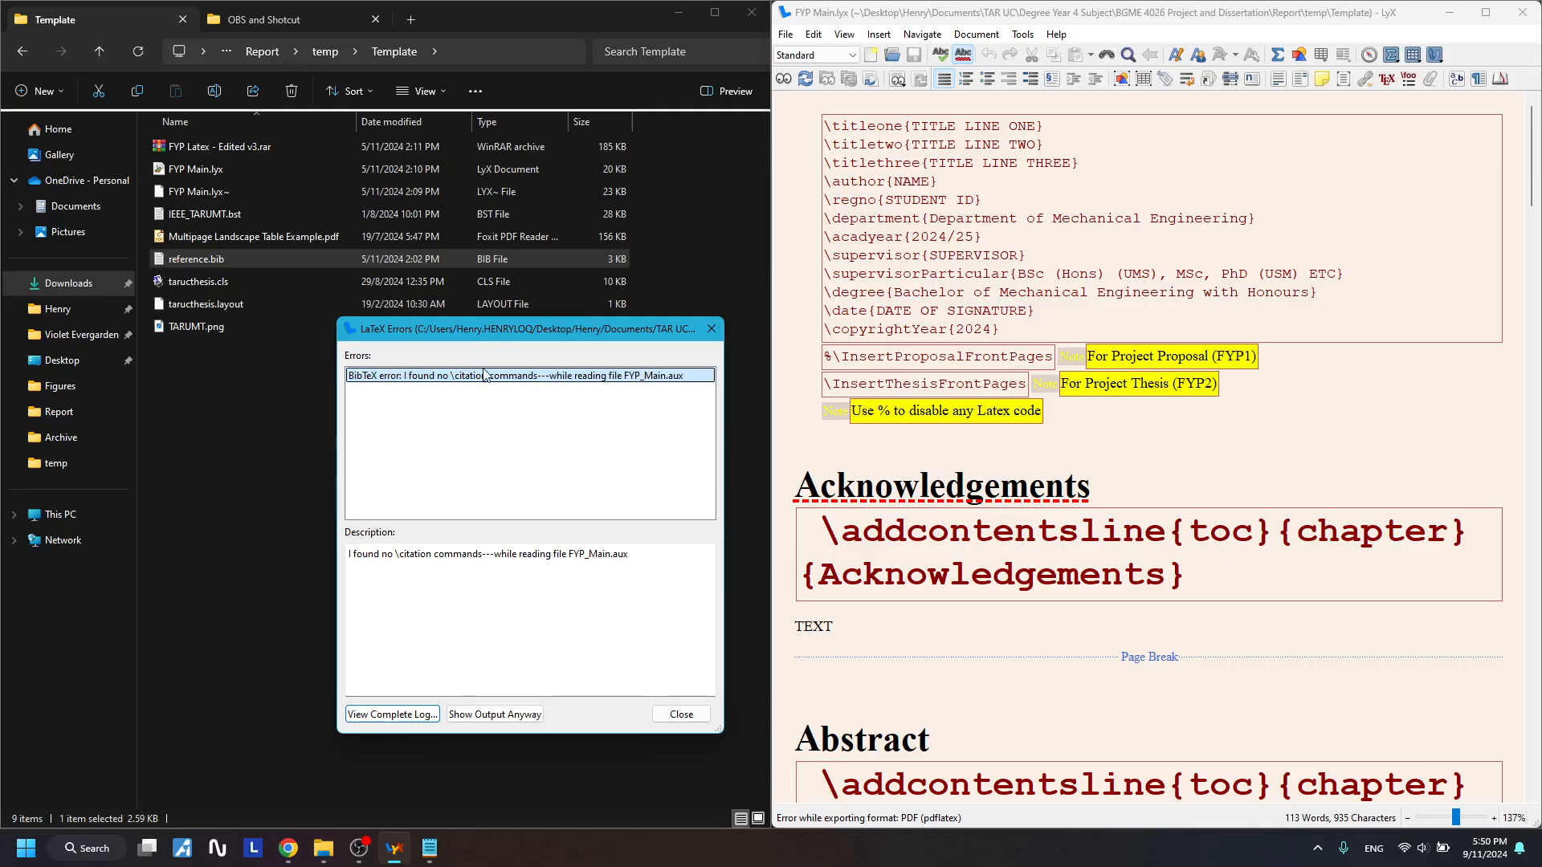
click(713, 330)
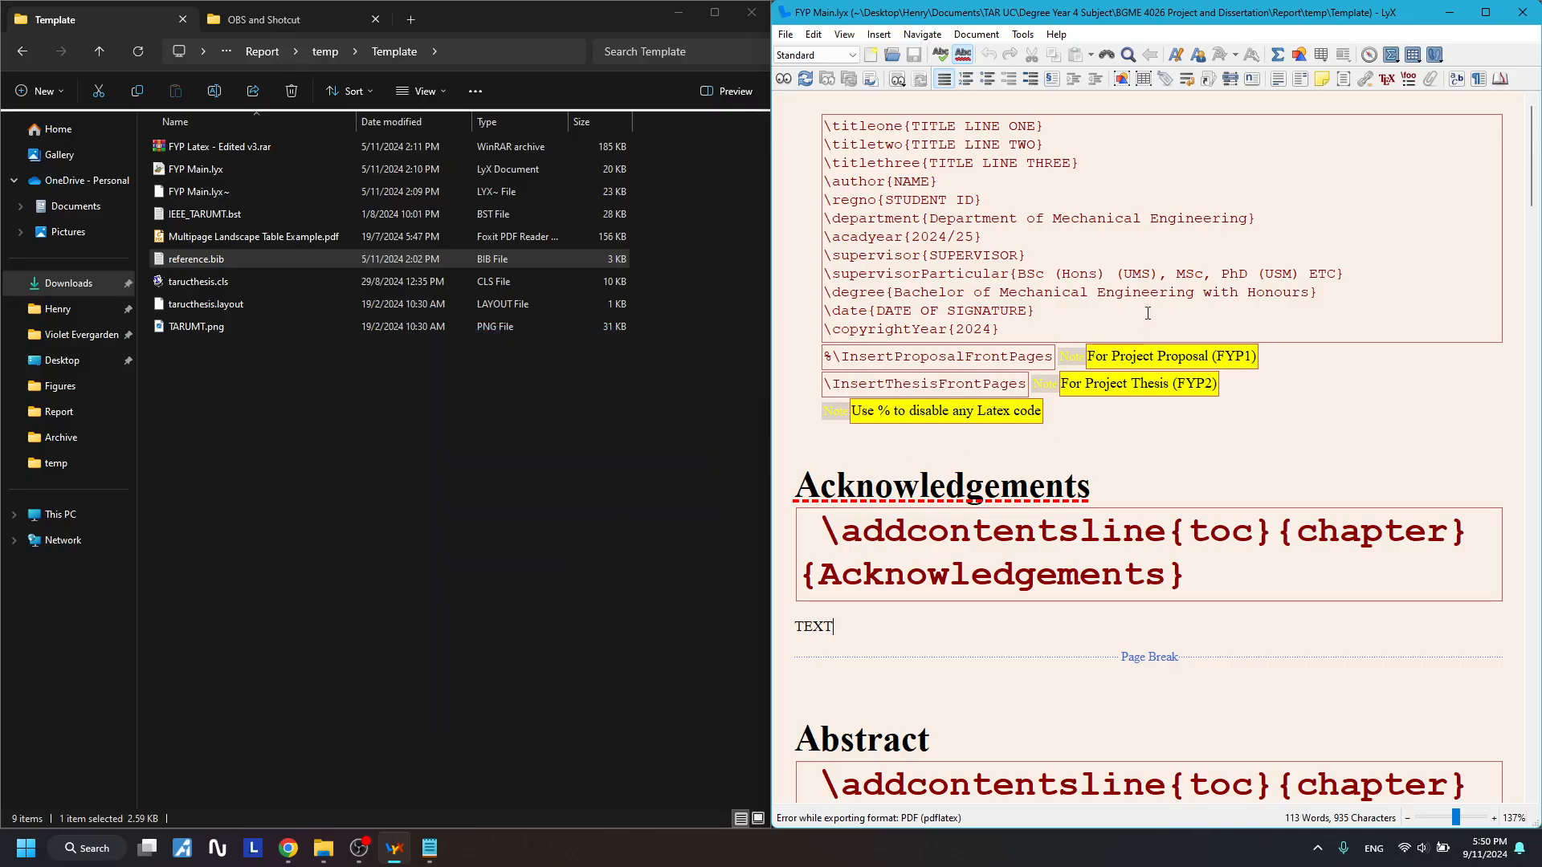
Insert a citation to the _Template_Article entry directly after TEXT in the Acknowledgements section
scroll(1147, 313, down, 15)
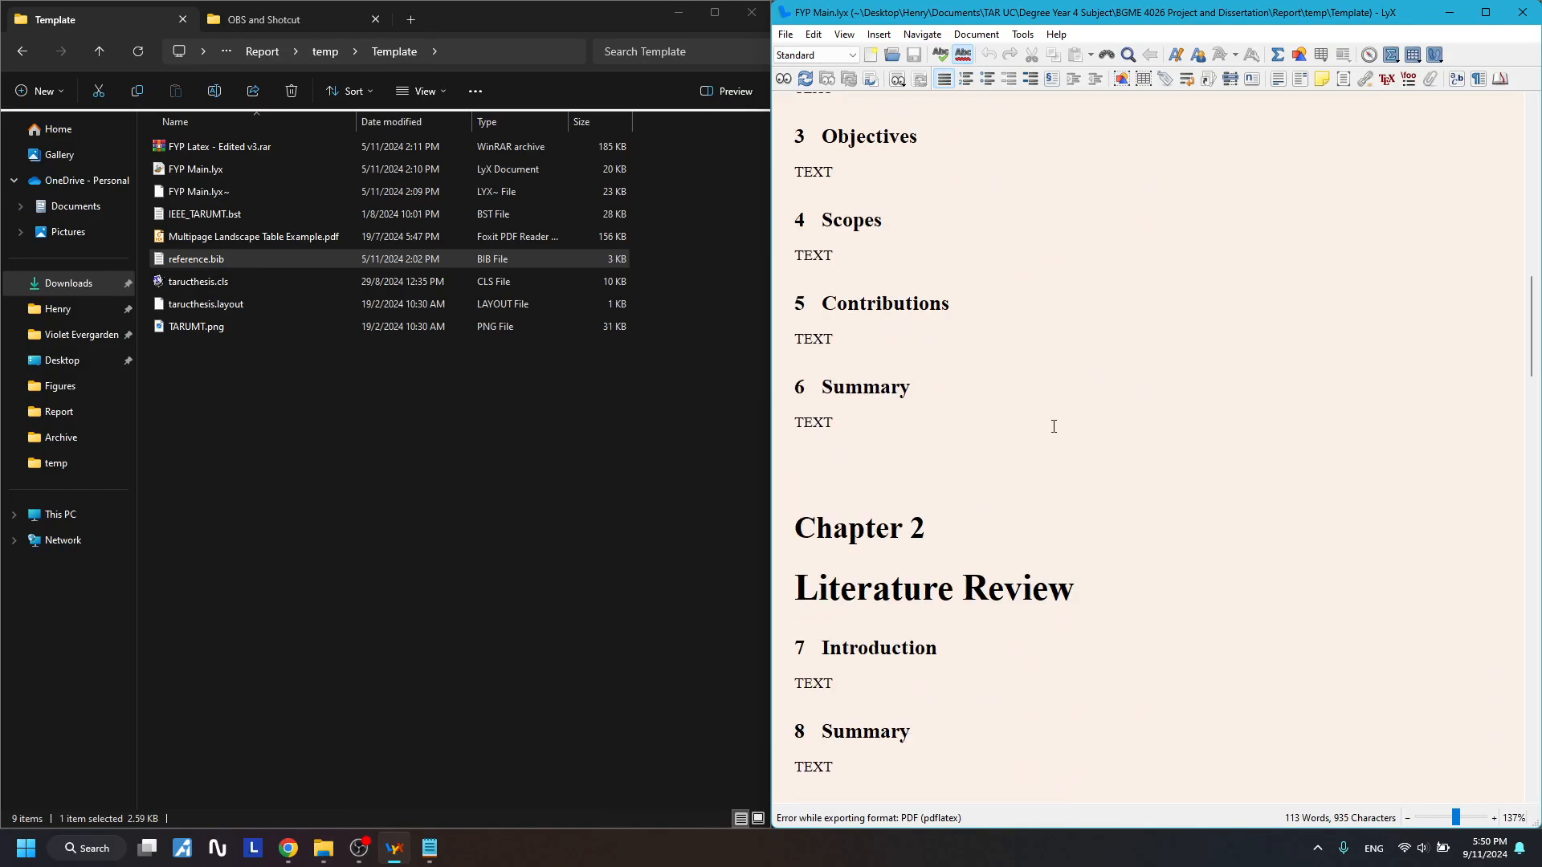
scroll(1054, 426, down, 6)
scroll(1054, 426, up, 15)
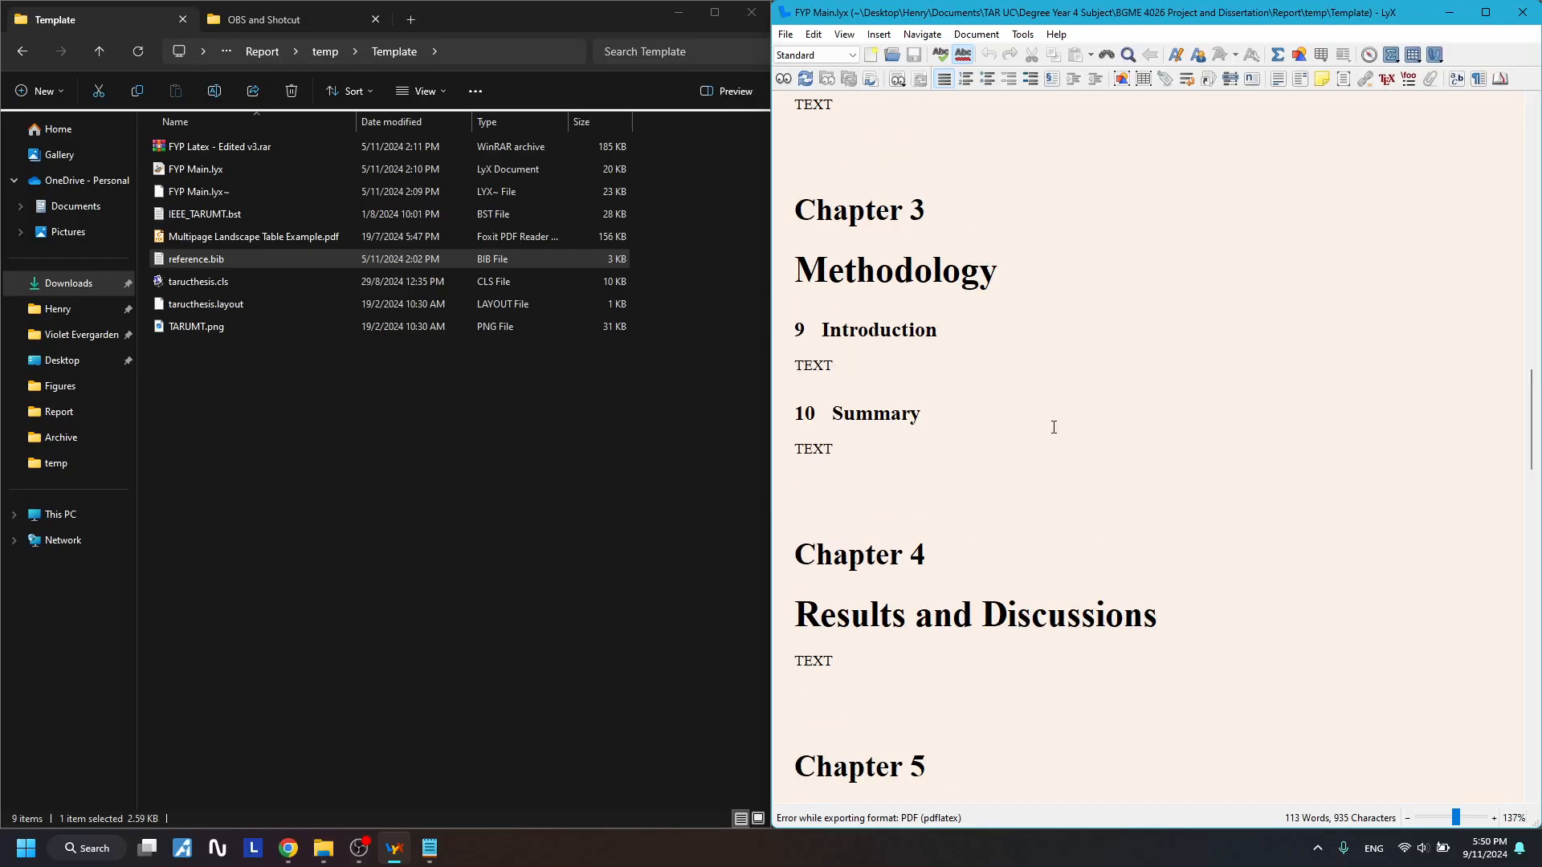
scroll(1055, 426, up, 8)
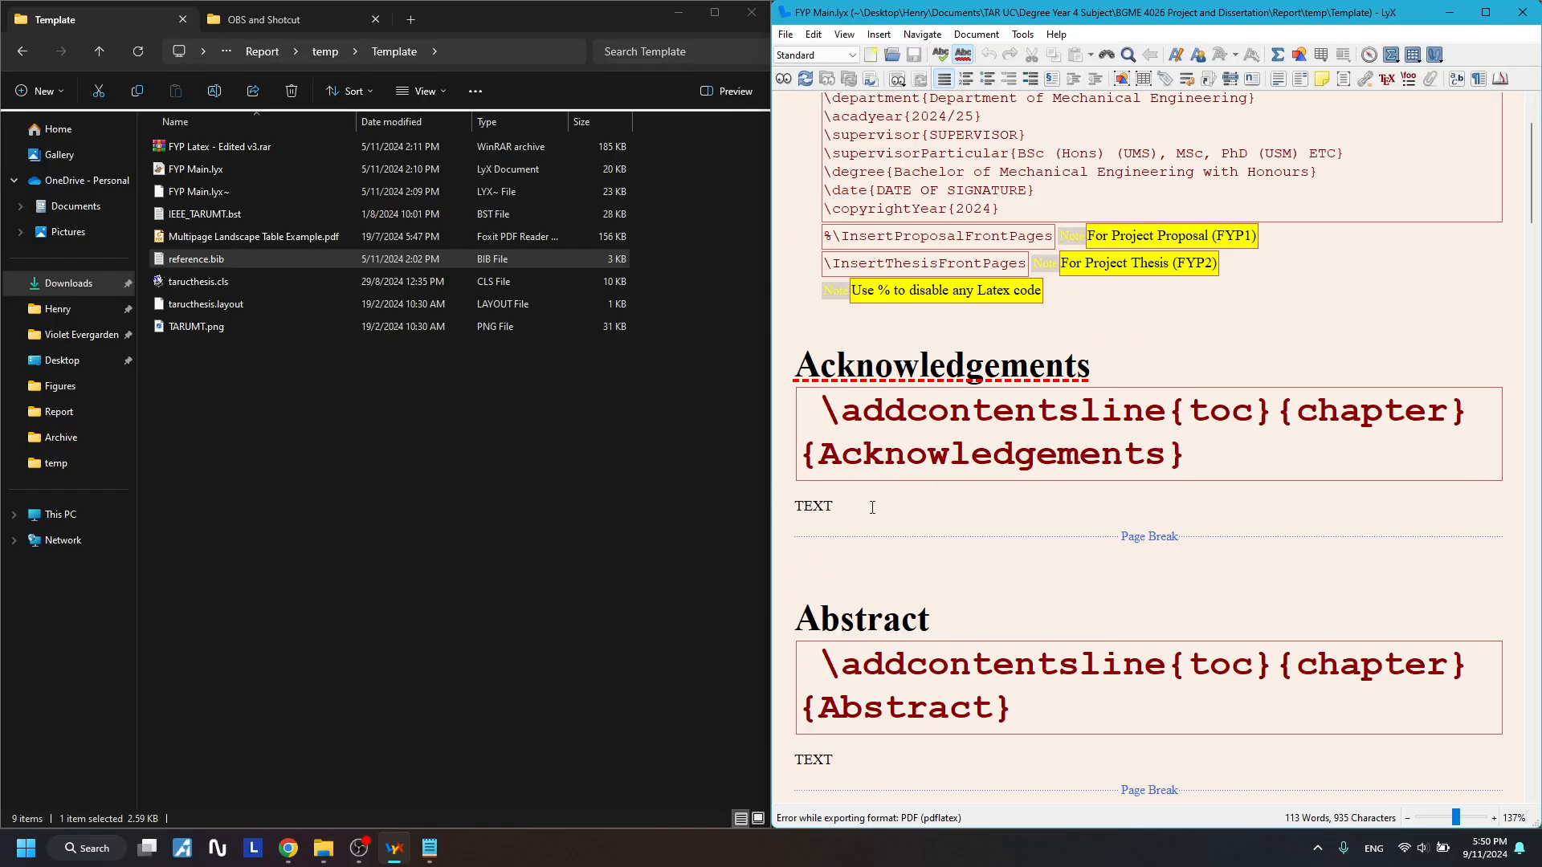
click(872, 508)
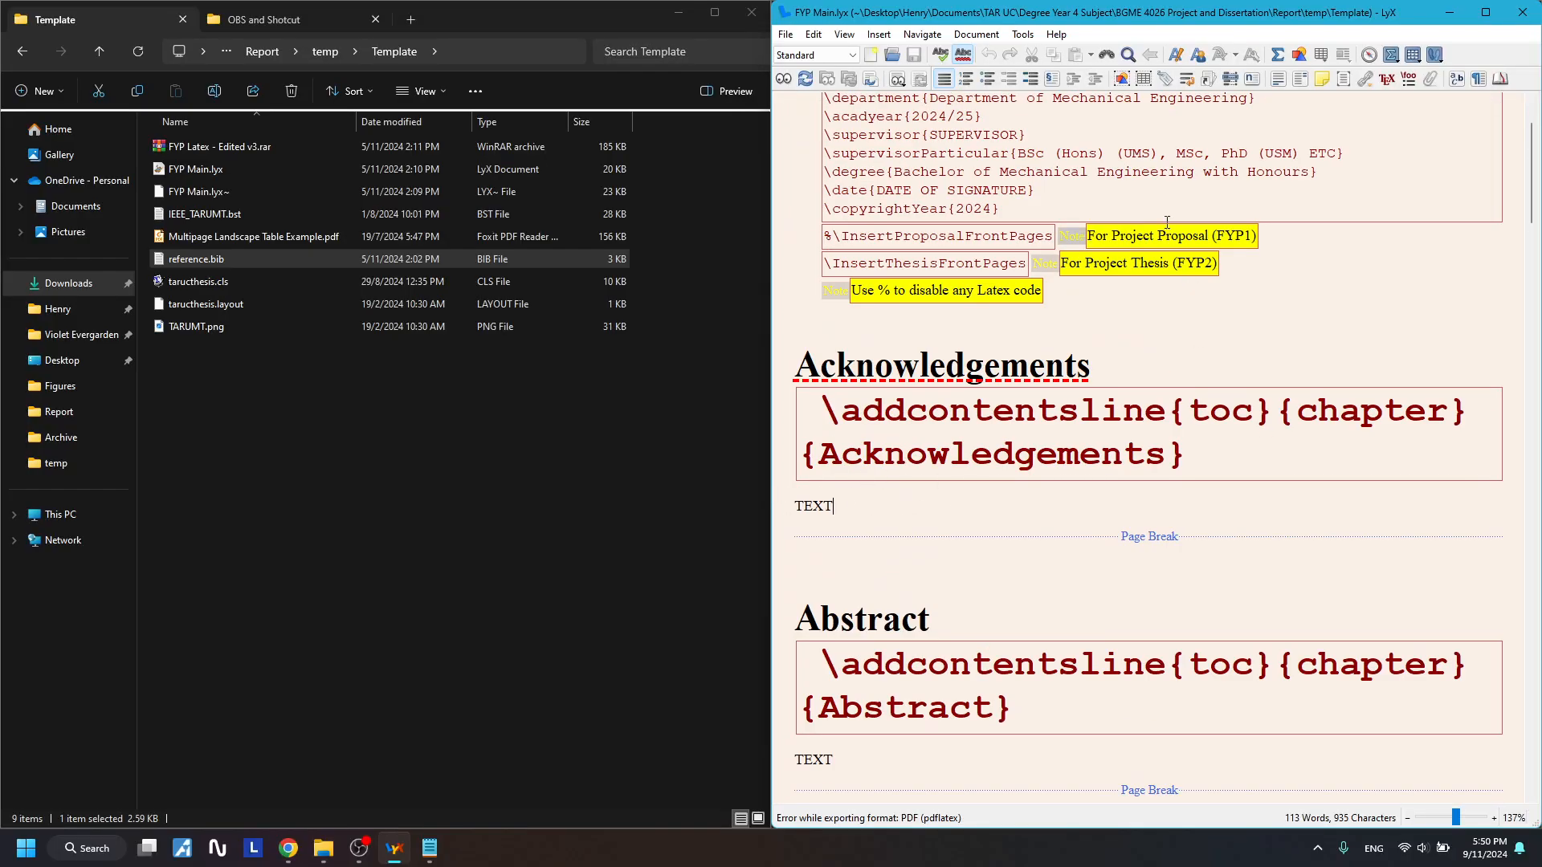
click(1209, 79)
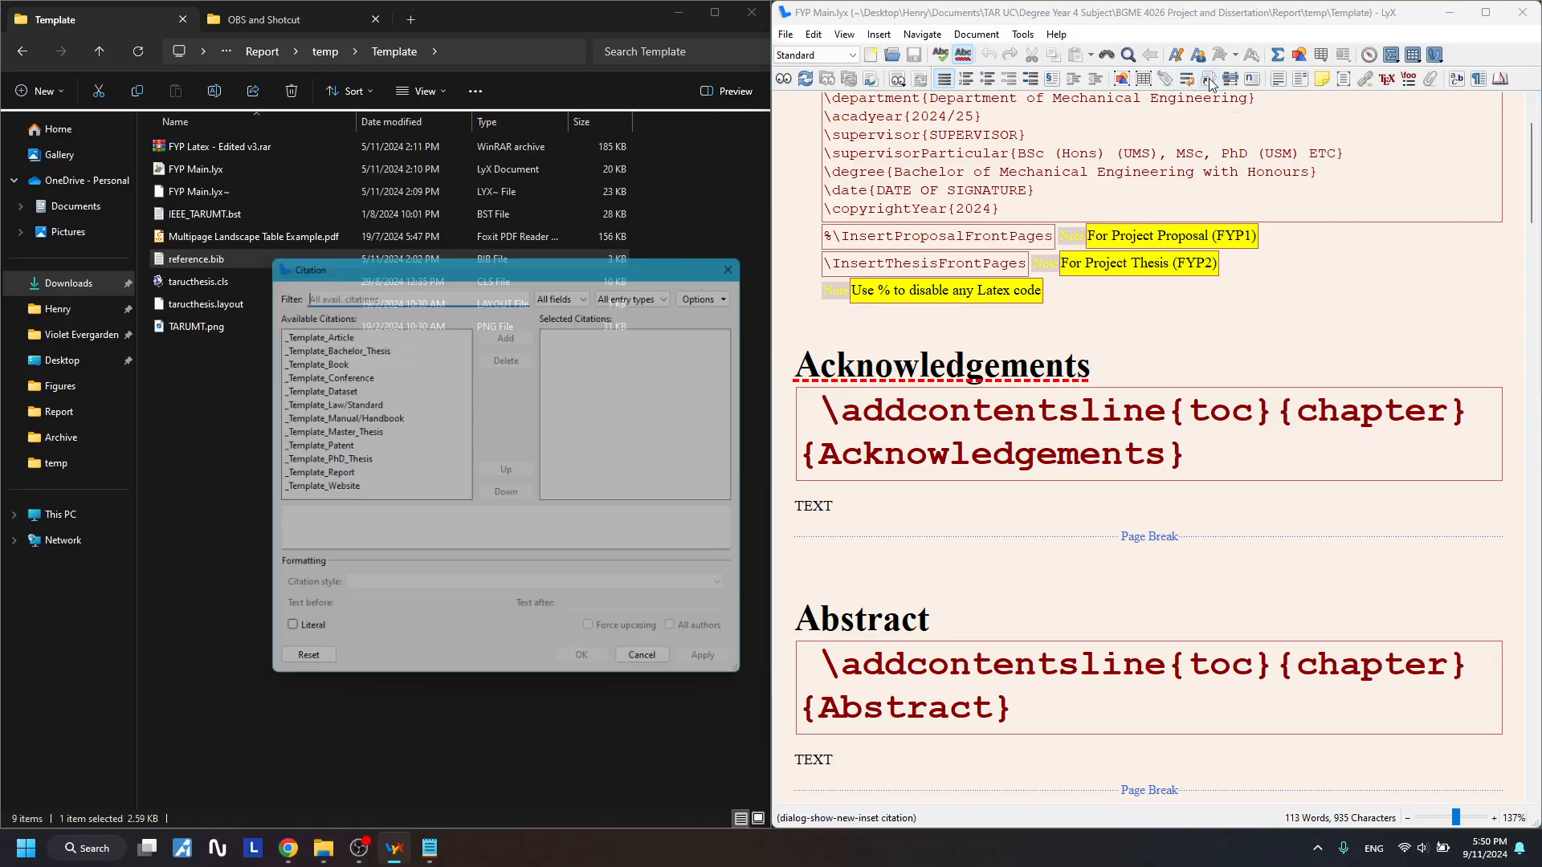
click(747, 256)
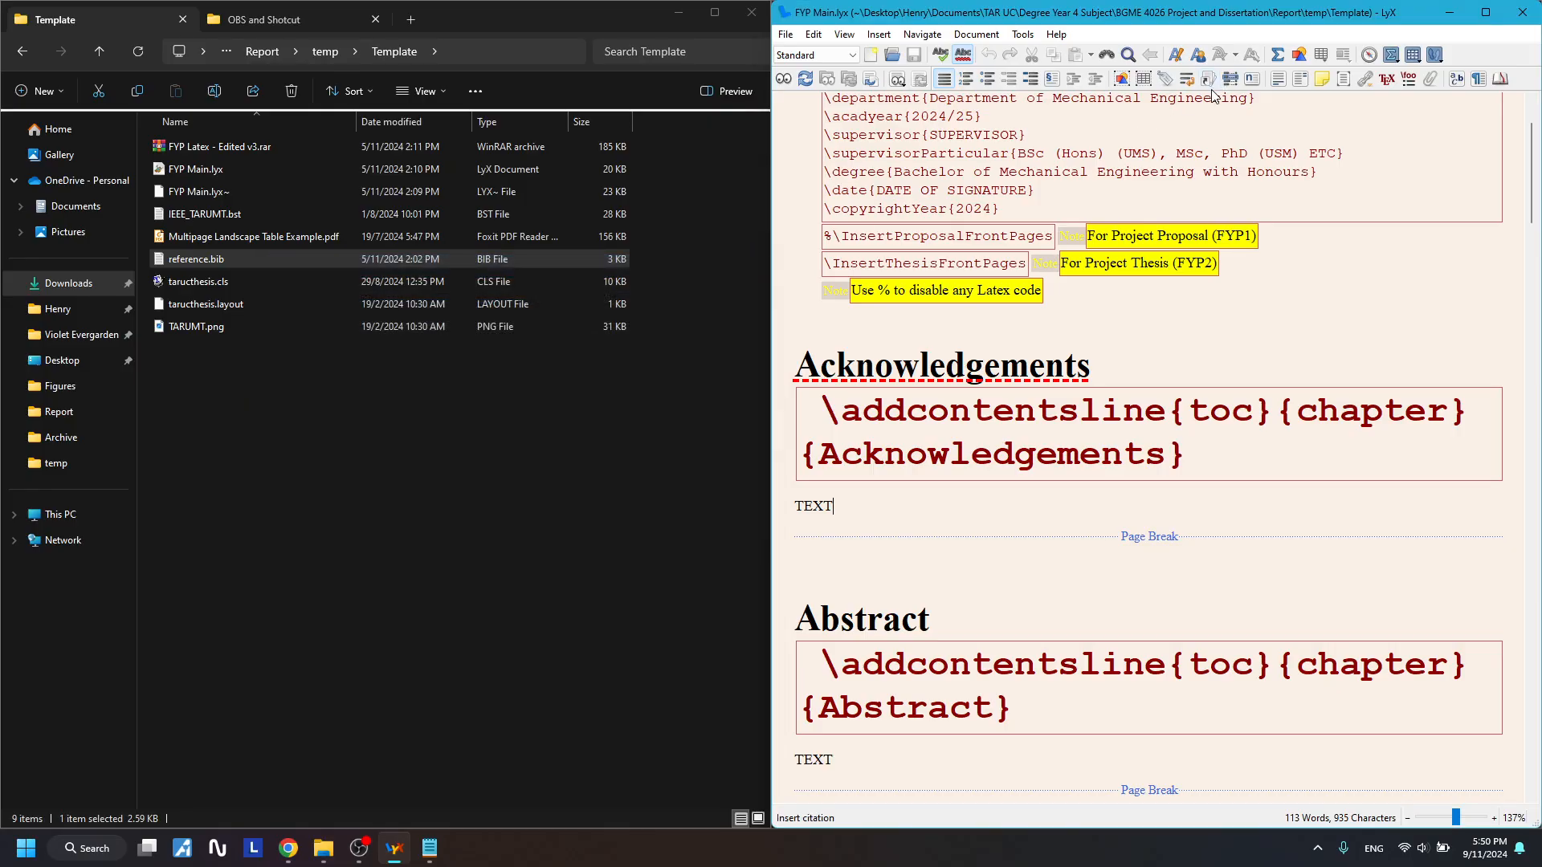
click(1209, 81)
double_click(321, 330)
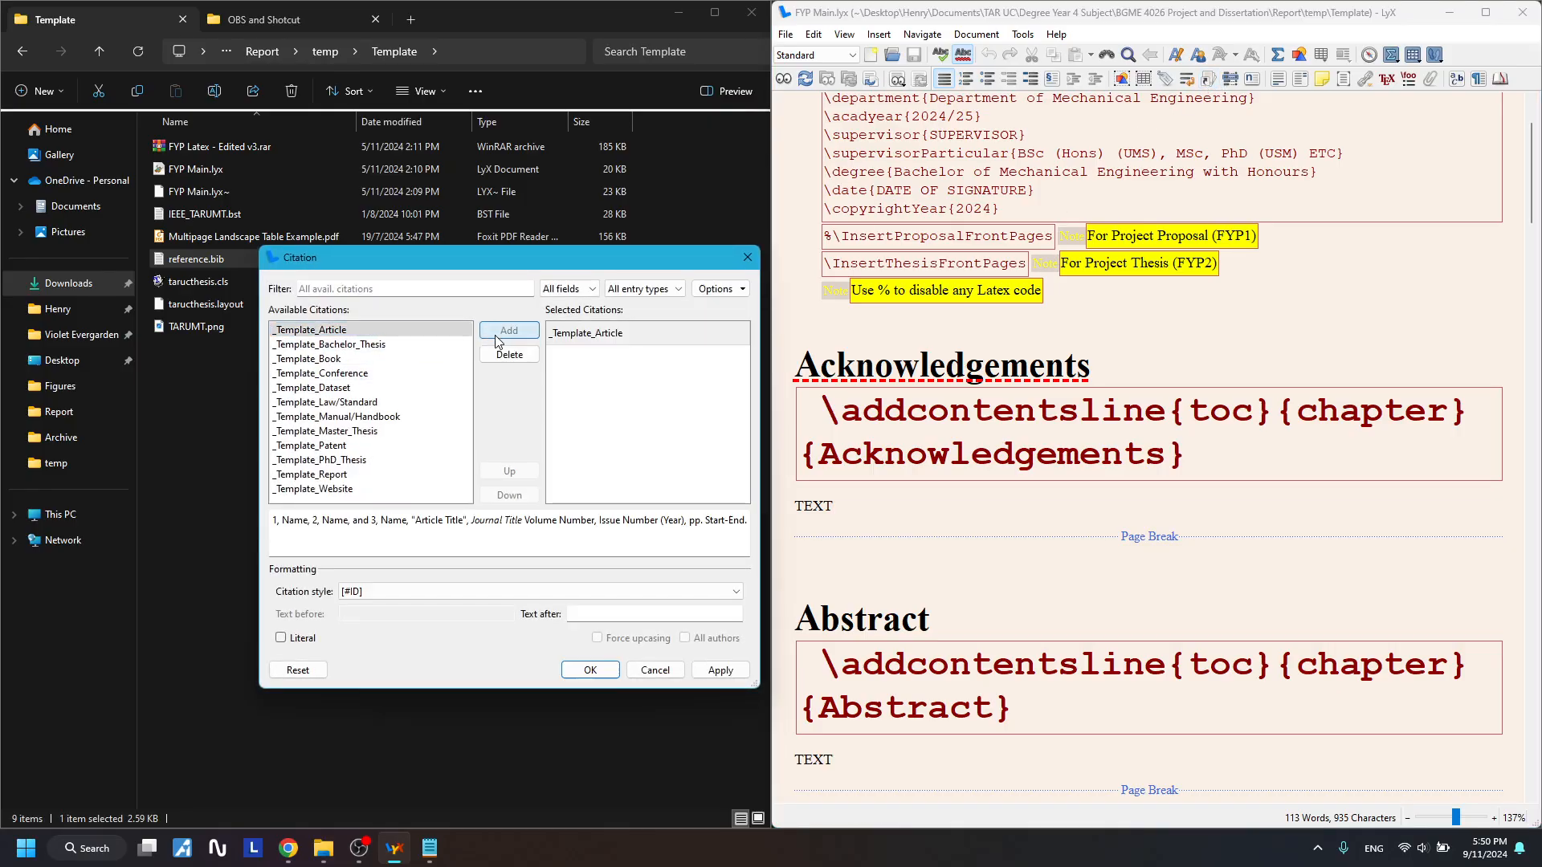
click(708, 670)
click(747, 257)
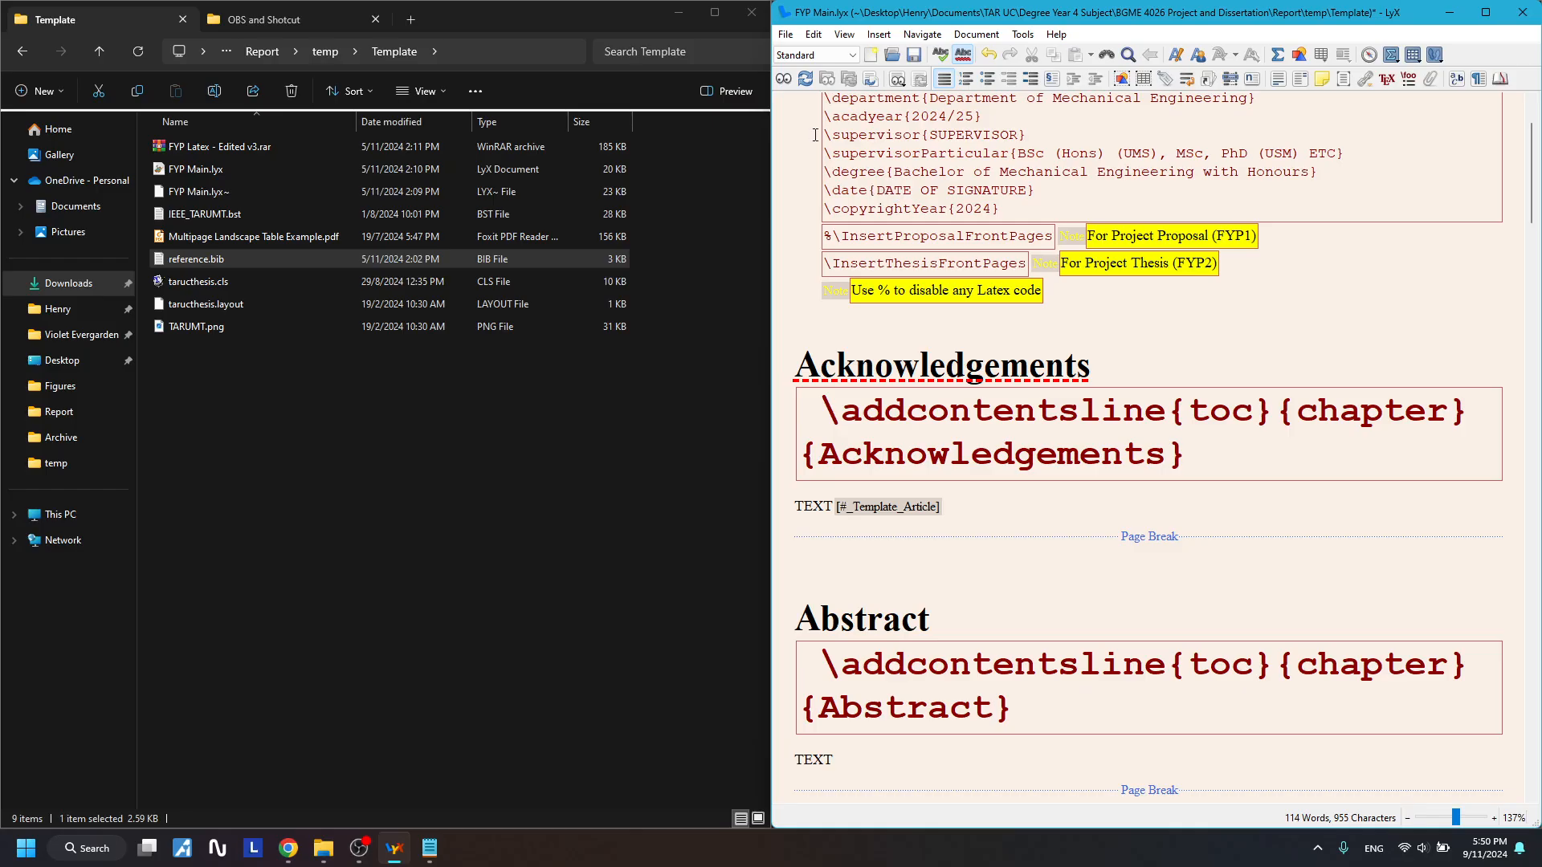
Compile and preview the LyX document as a PDF, and check the citation on its Acknowledgements page
scroll(888, 192, up, 3)
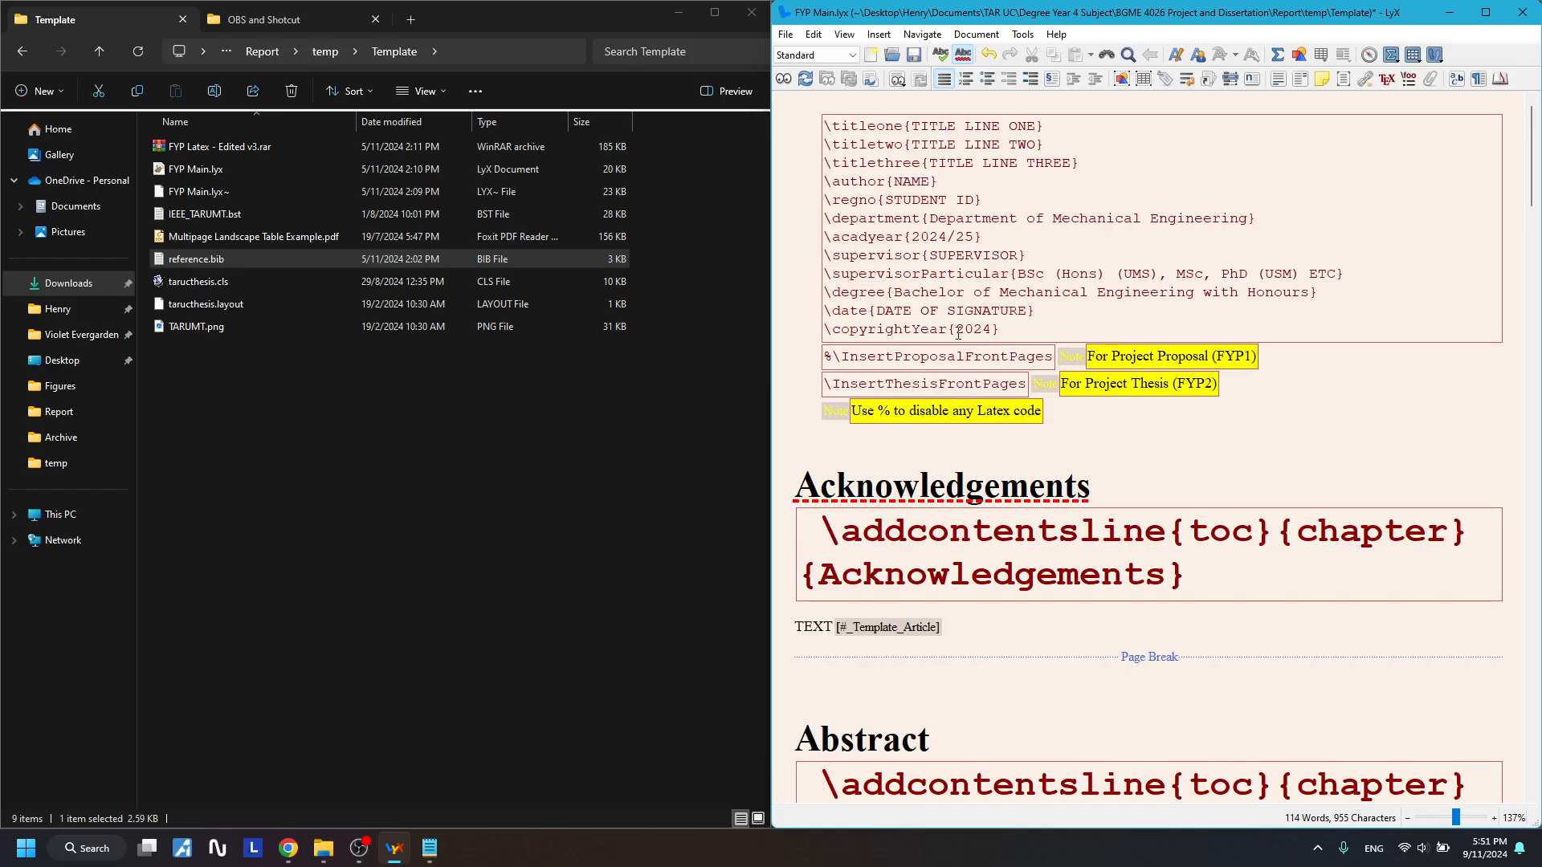
click(784, 80)
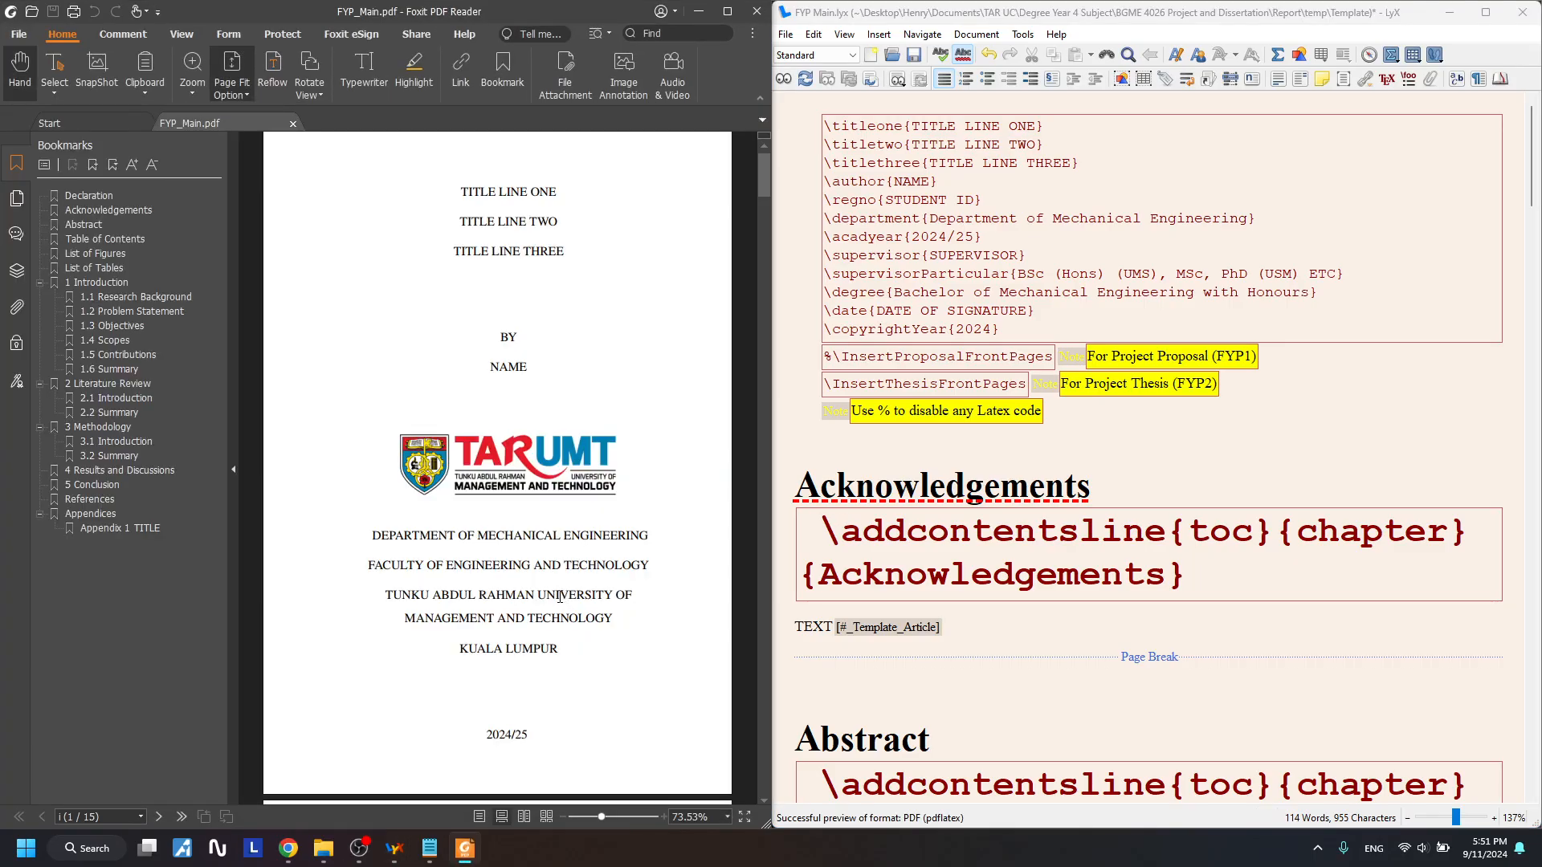
scroll(560, 597, down, 15)
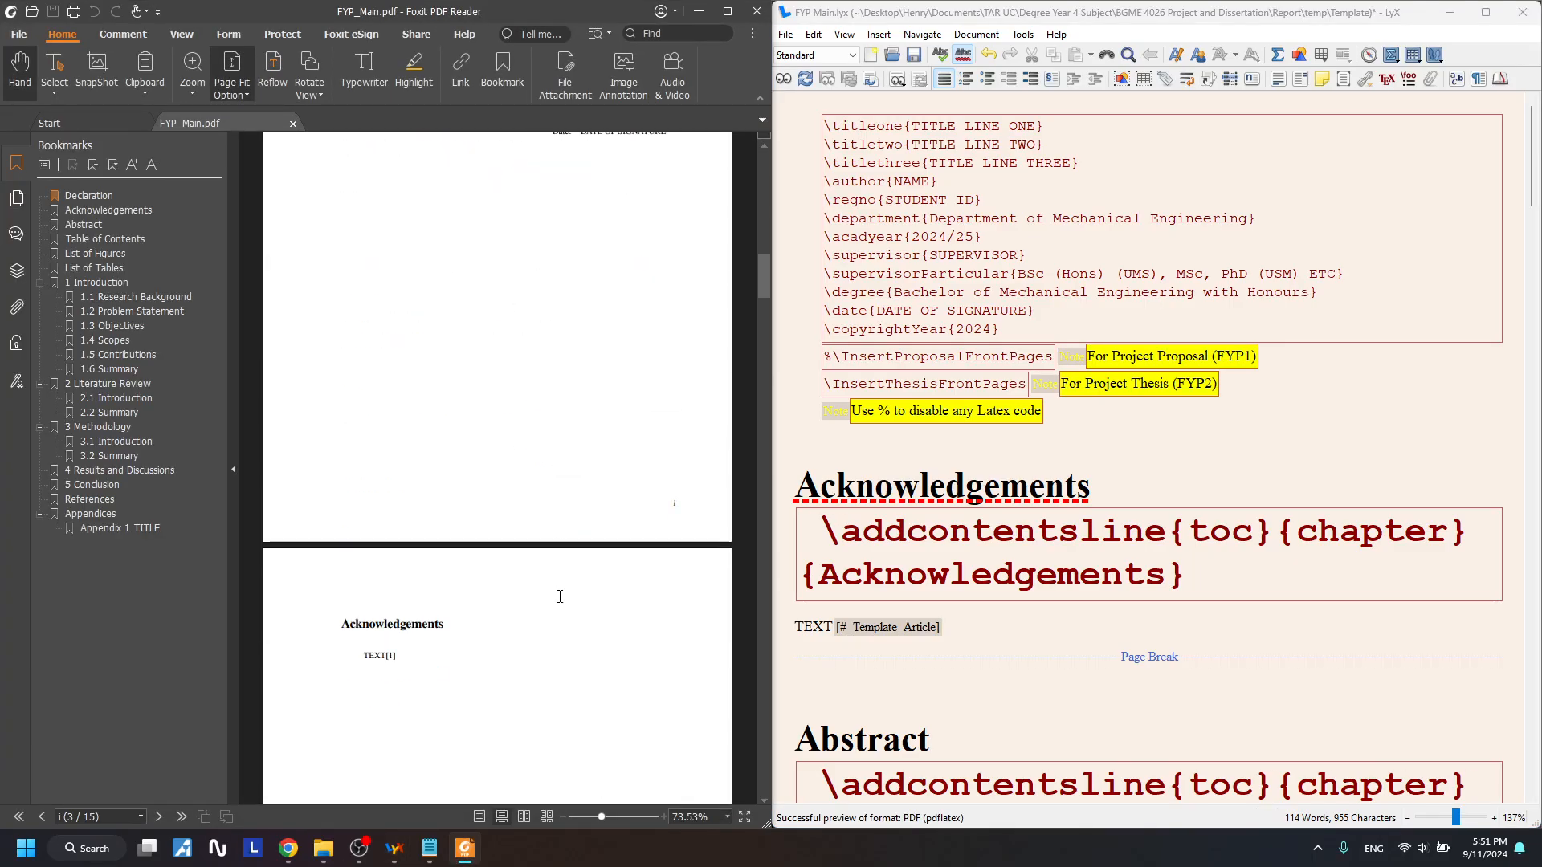
Review the remaining pages of the FYP_Main.pdf preview through Chapter 3 Methodology, and close the preview
scroll(559, 597, down, 20)
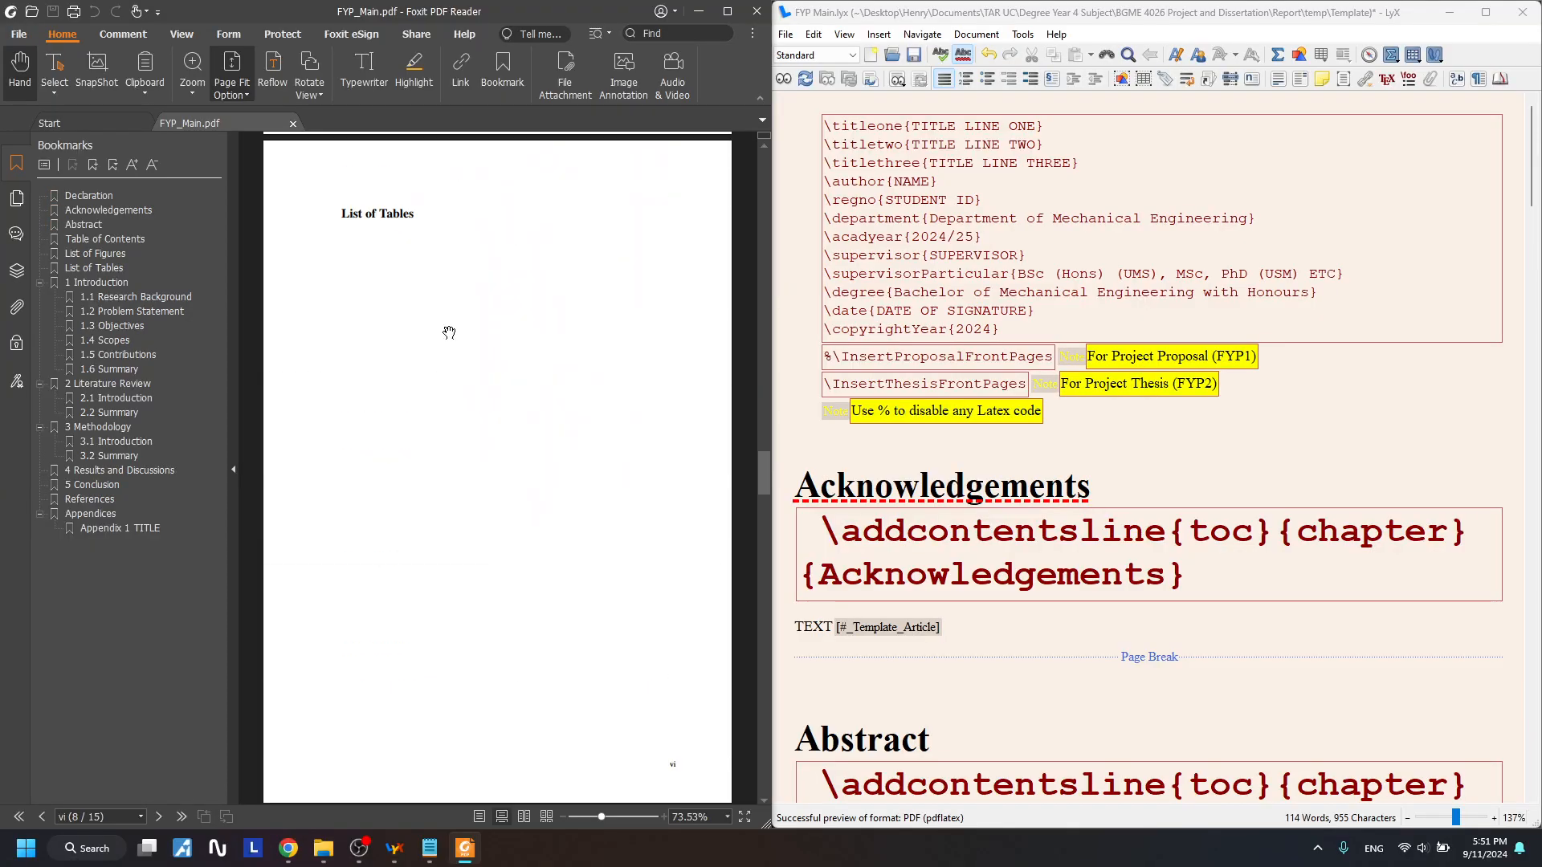
scroll(475, 509, down, 15)
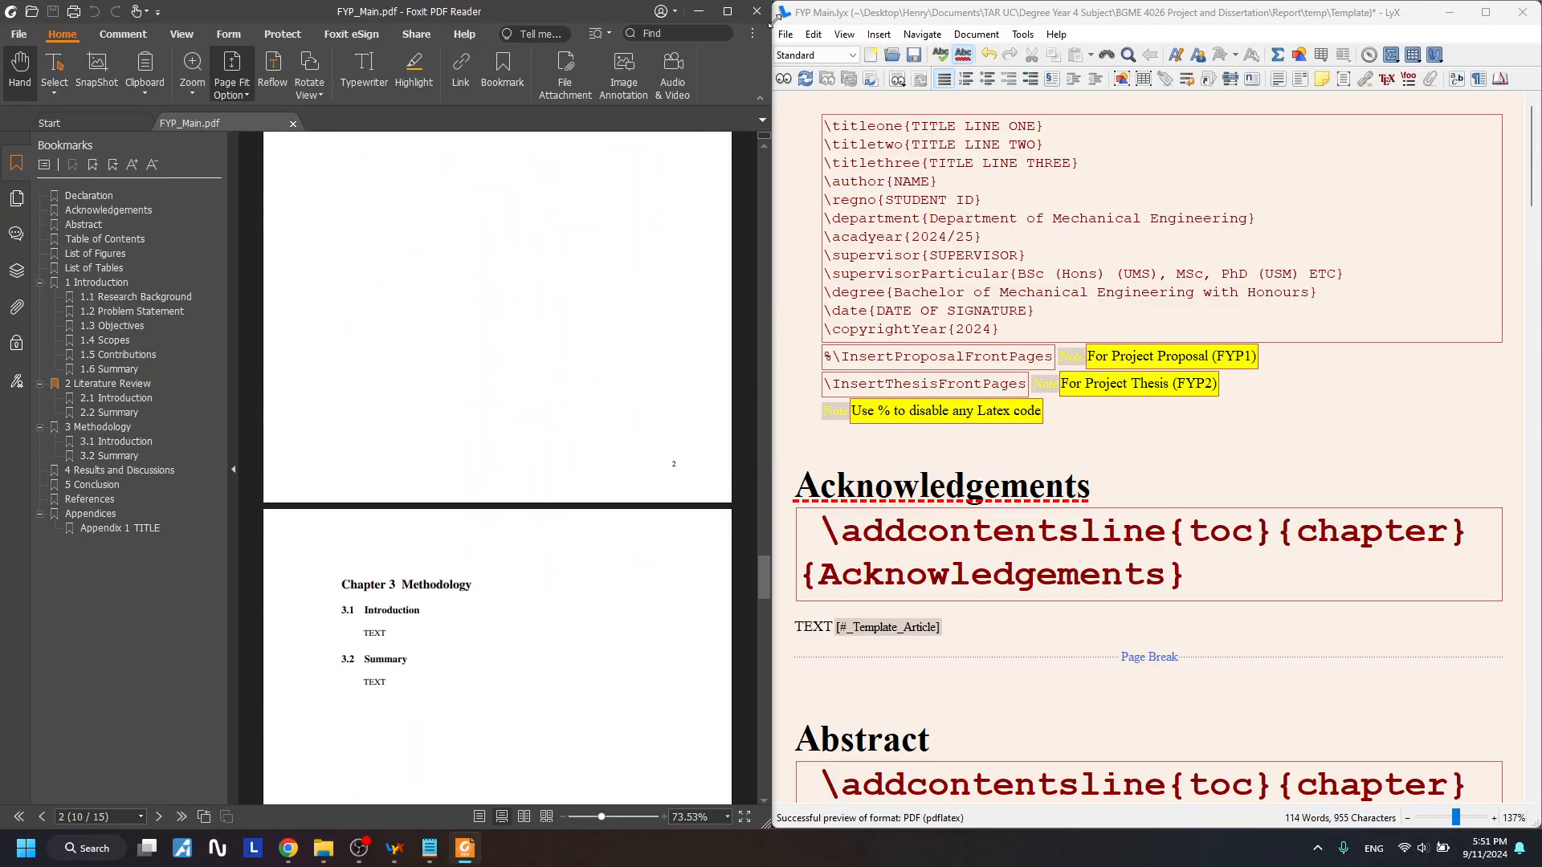
drag(624, 8, 1217, 187)
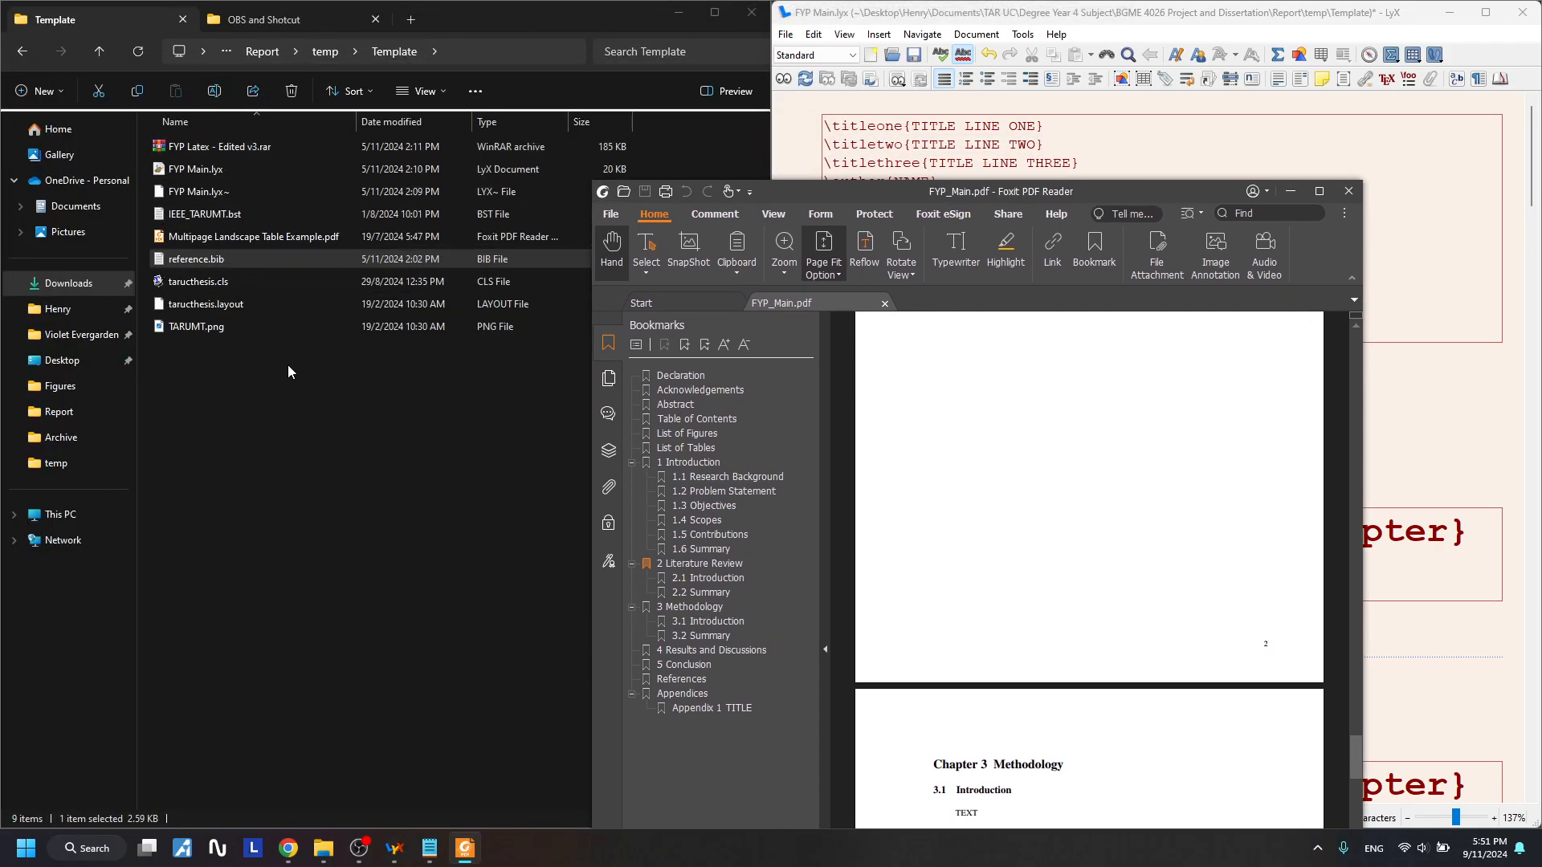
click(1349, 191)
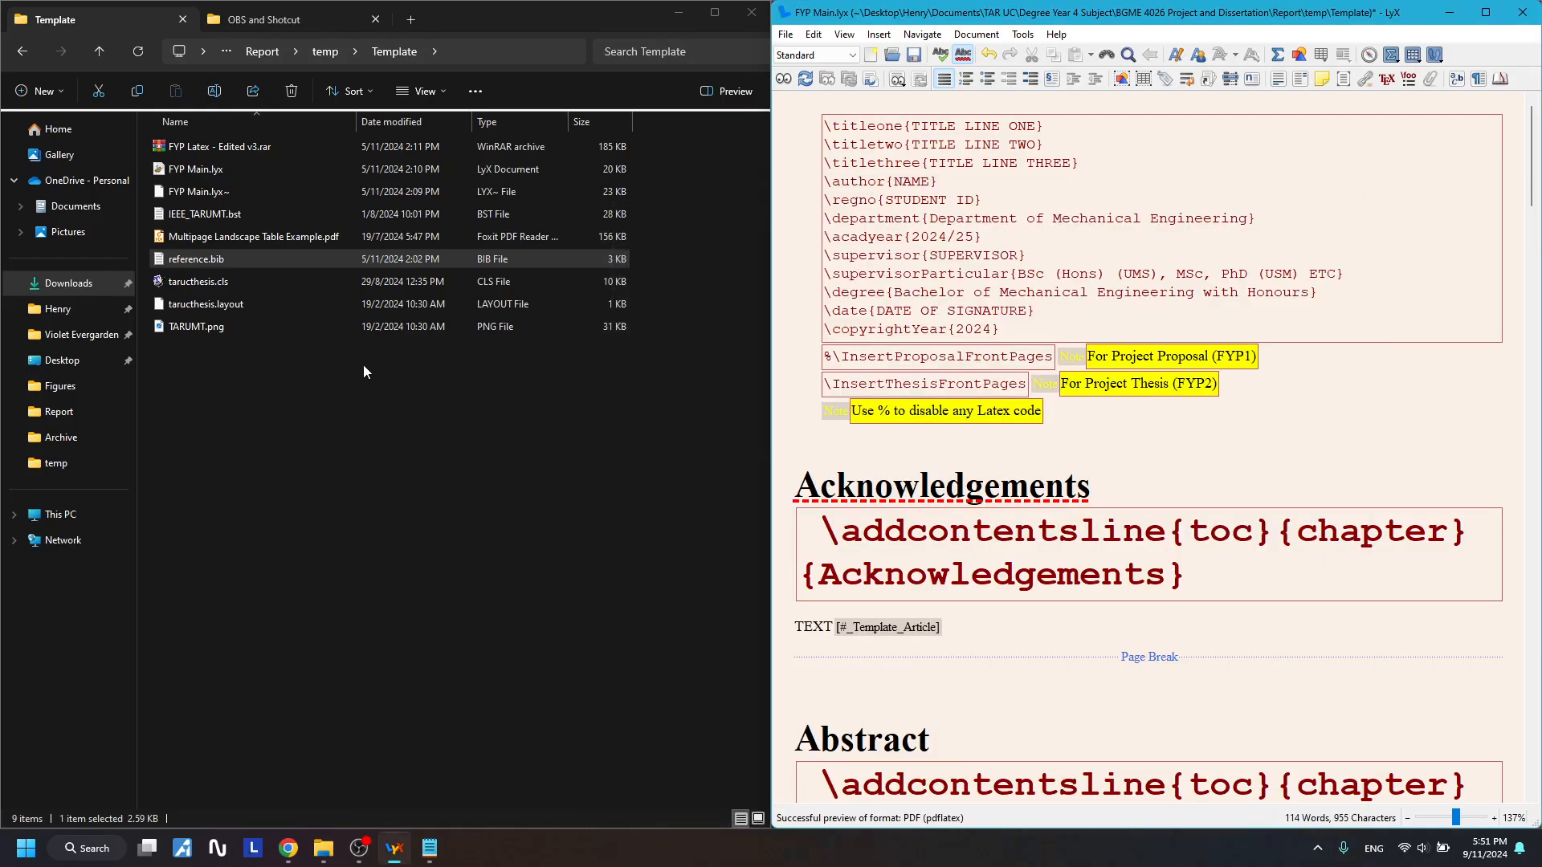
click(184, 362)
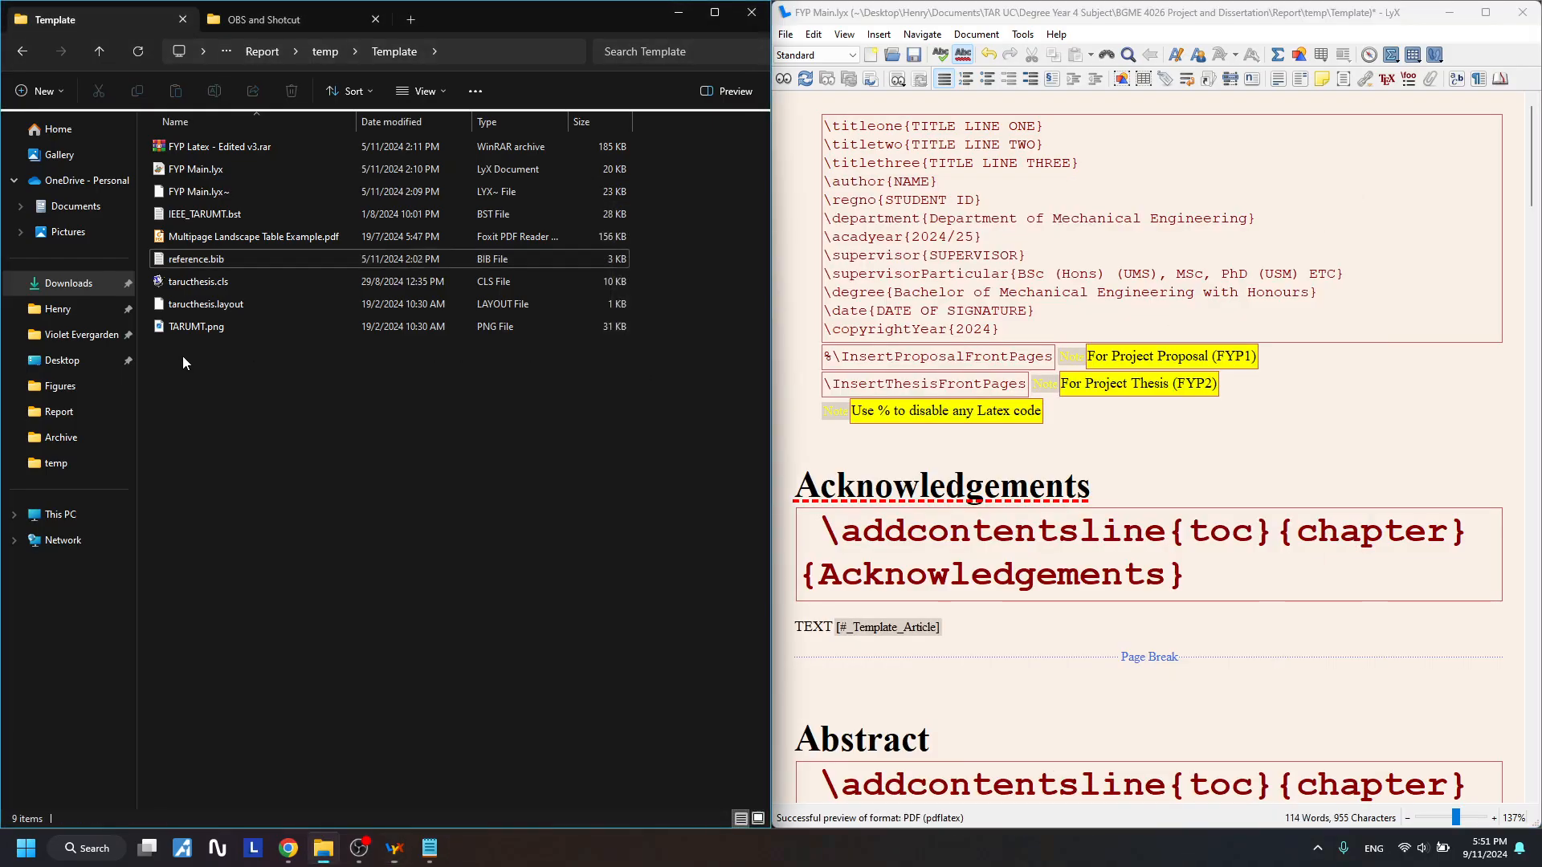
Export the LyX document as PDF (pdflatex), and open the exported FYP Main.pdf from the Template folder to check it
click(785, 34)
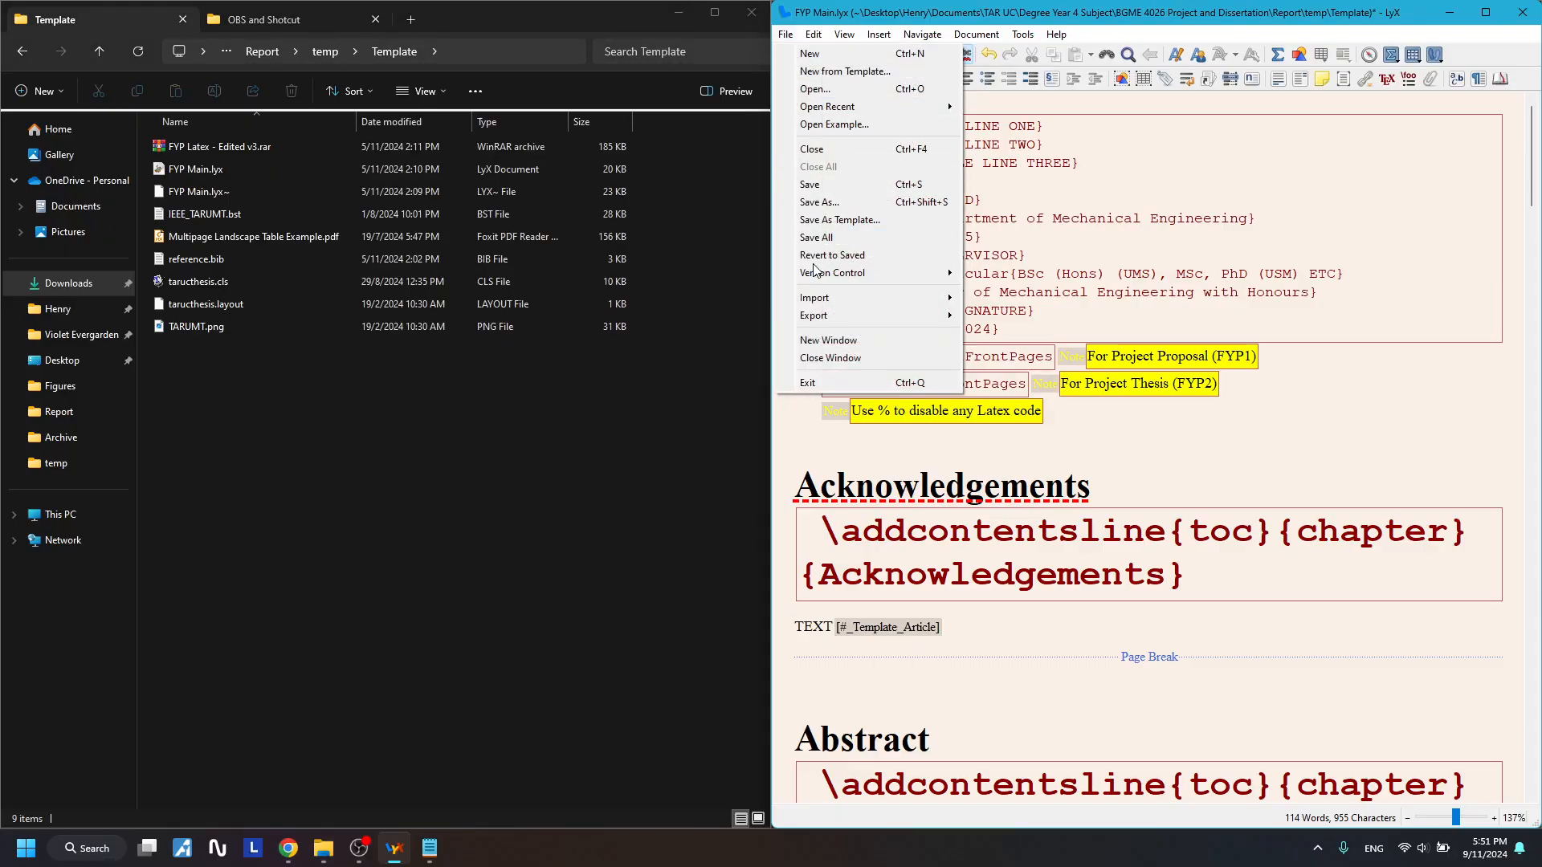
mouse_move(823, 316)
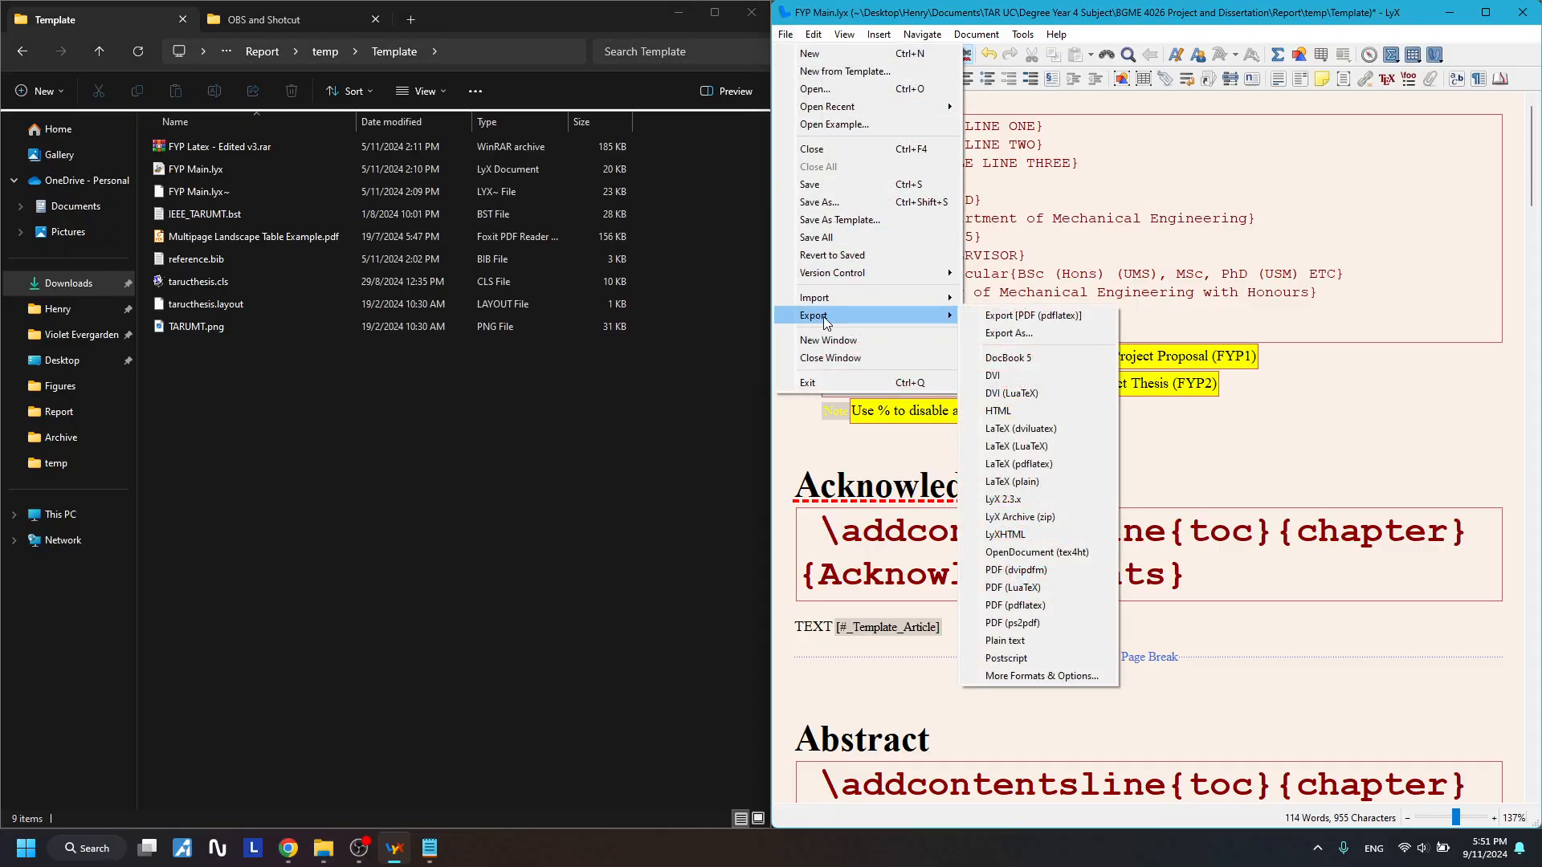
click(1033, 317)
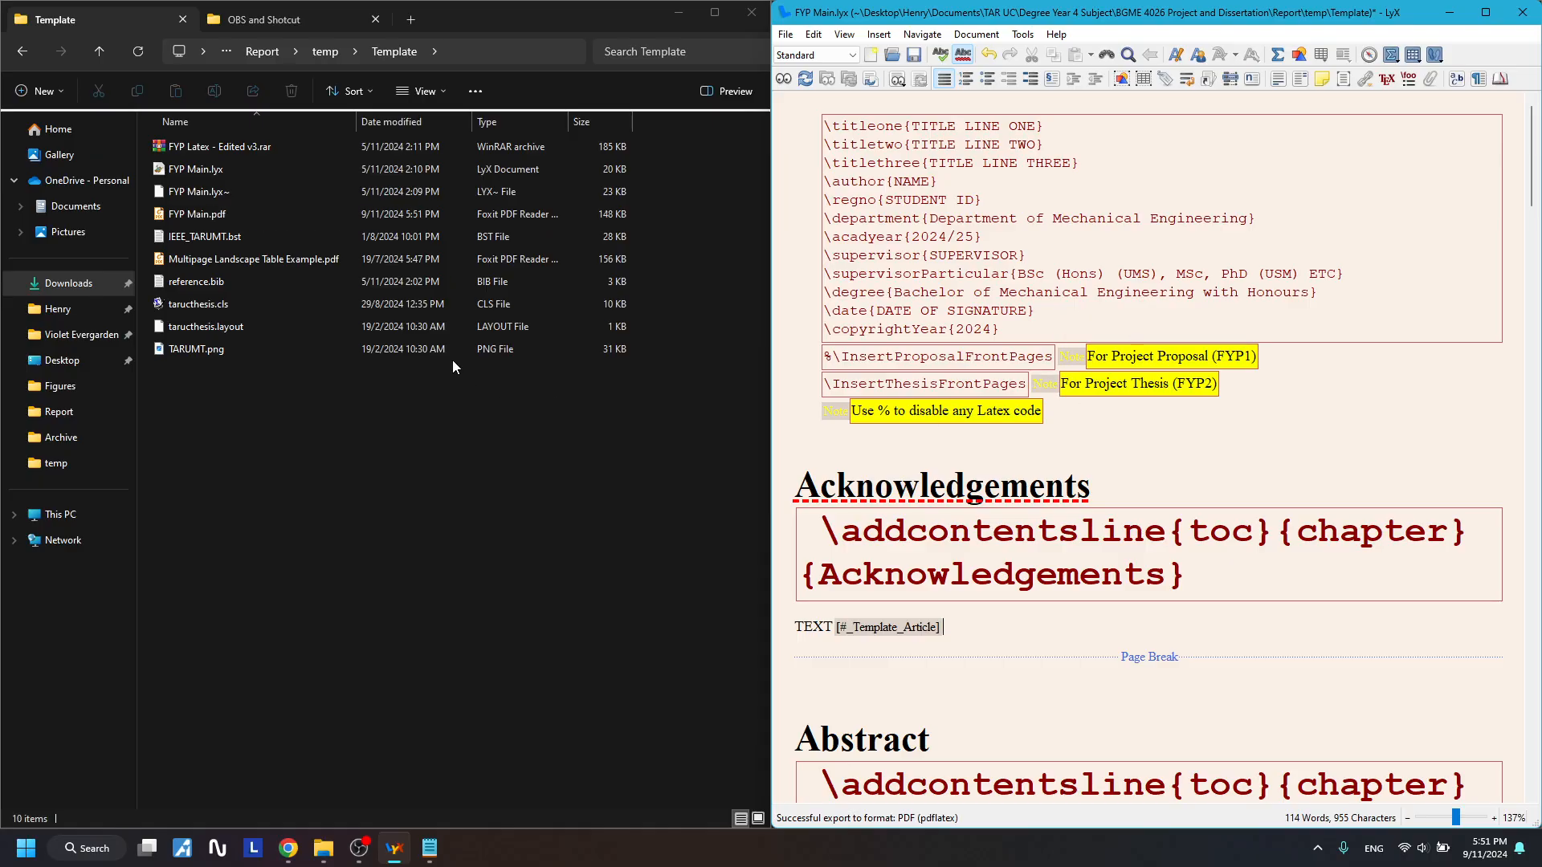
click(228, 216)
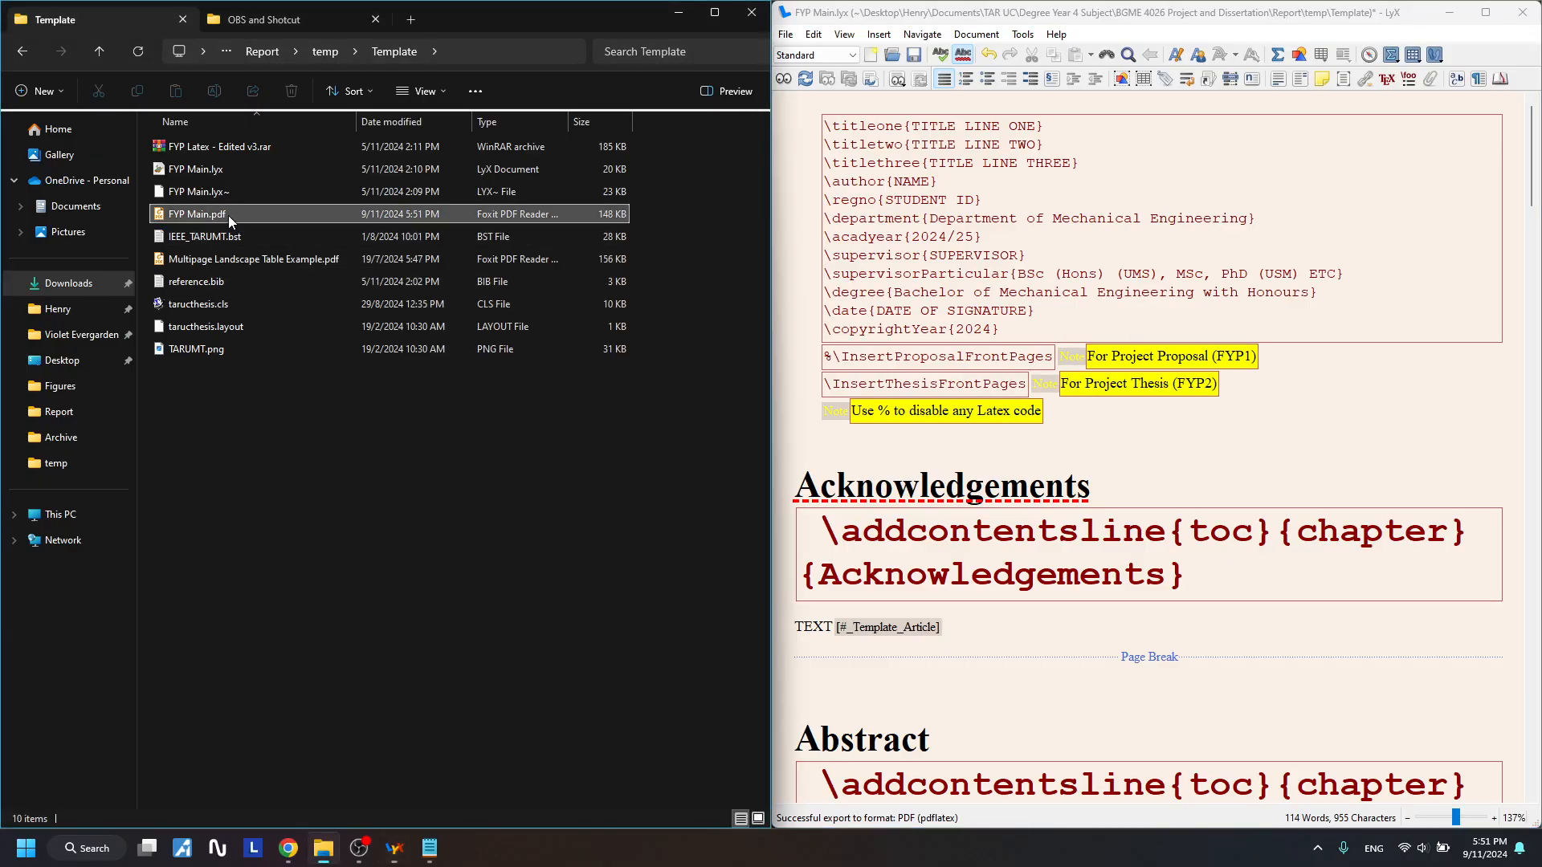
double_click(228, 215)
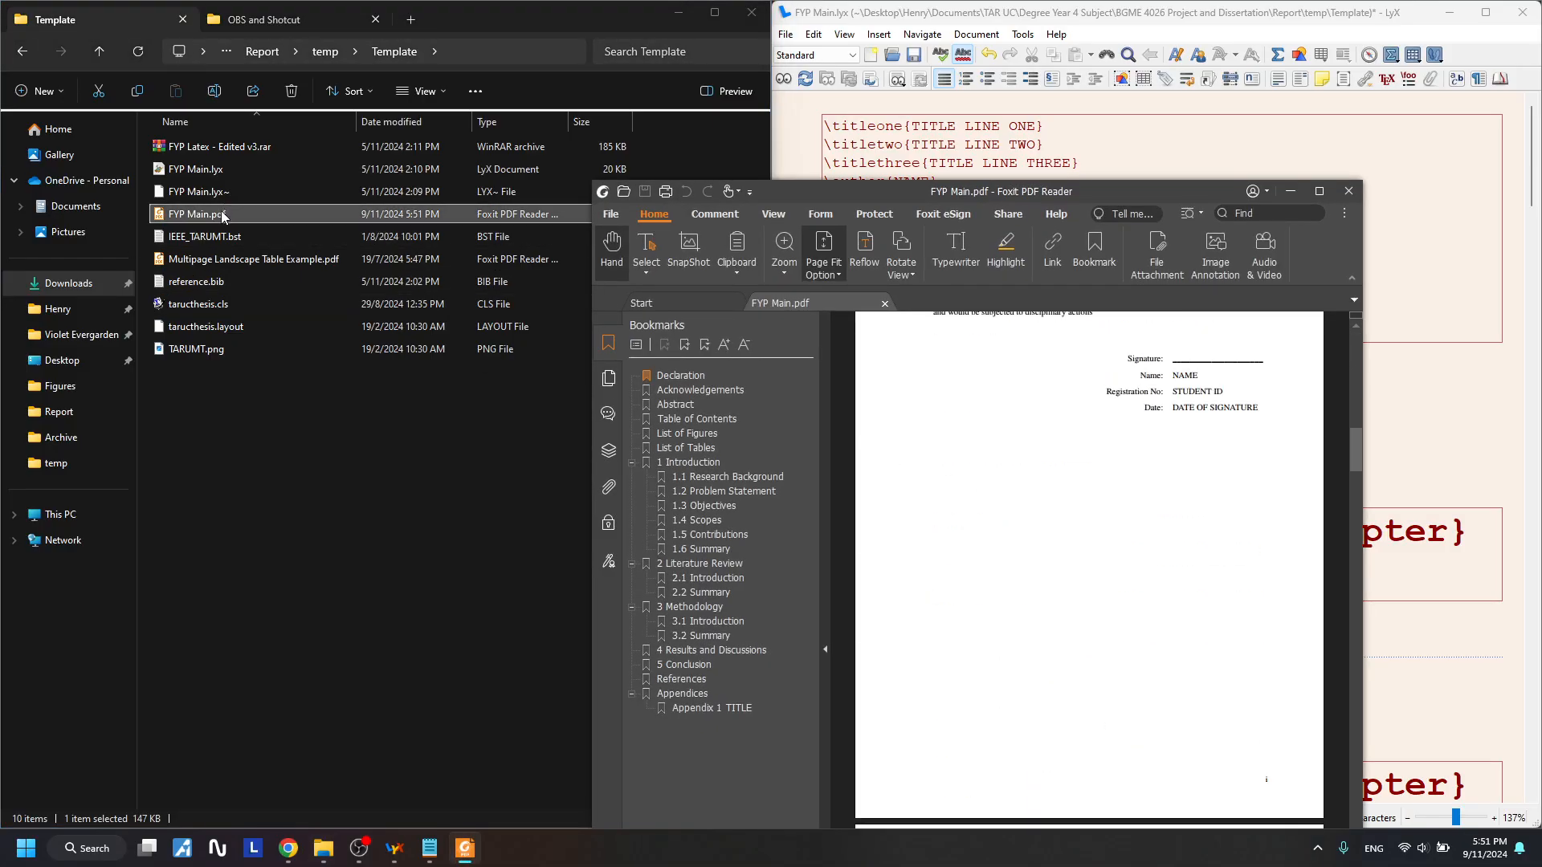
click(1348, 191)
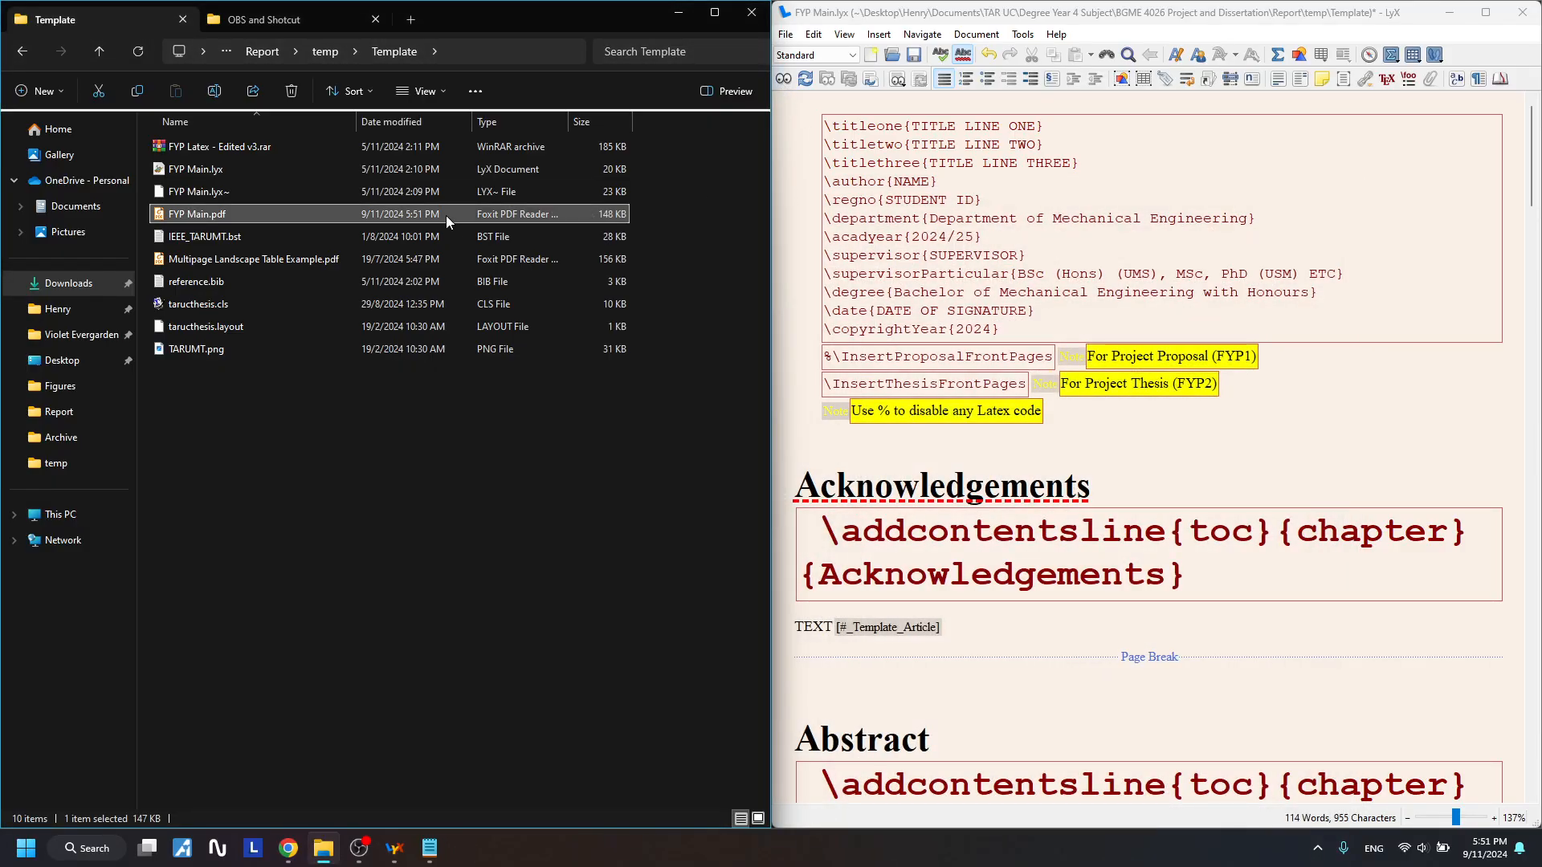
drag(928, 144, 926, 700)
click(921, 487)
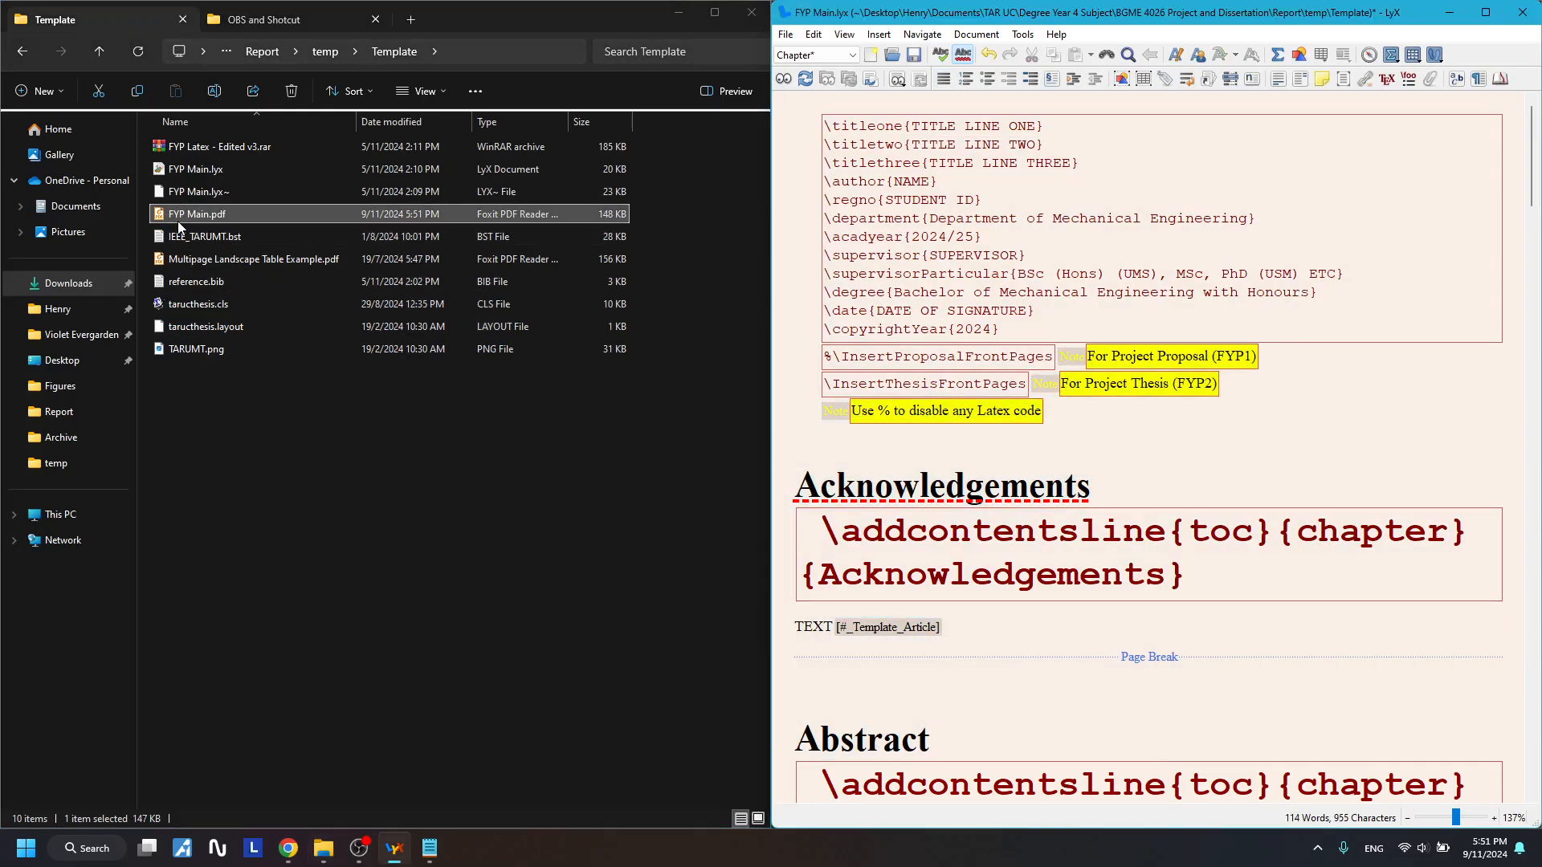
click(217, 215)
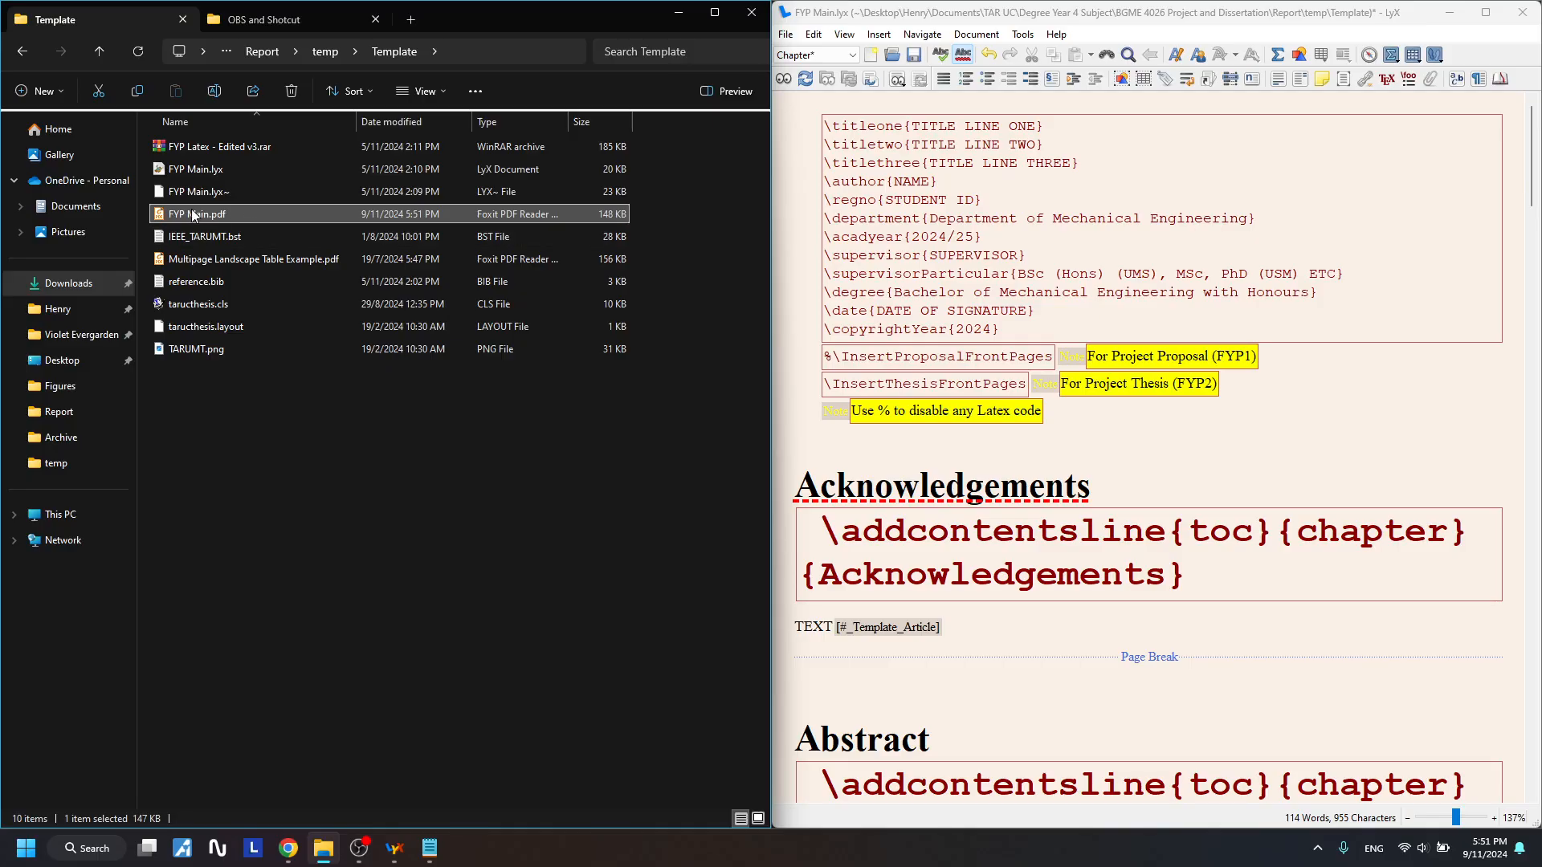
drag(961, 632, 837, 624)
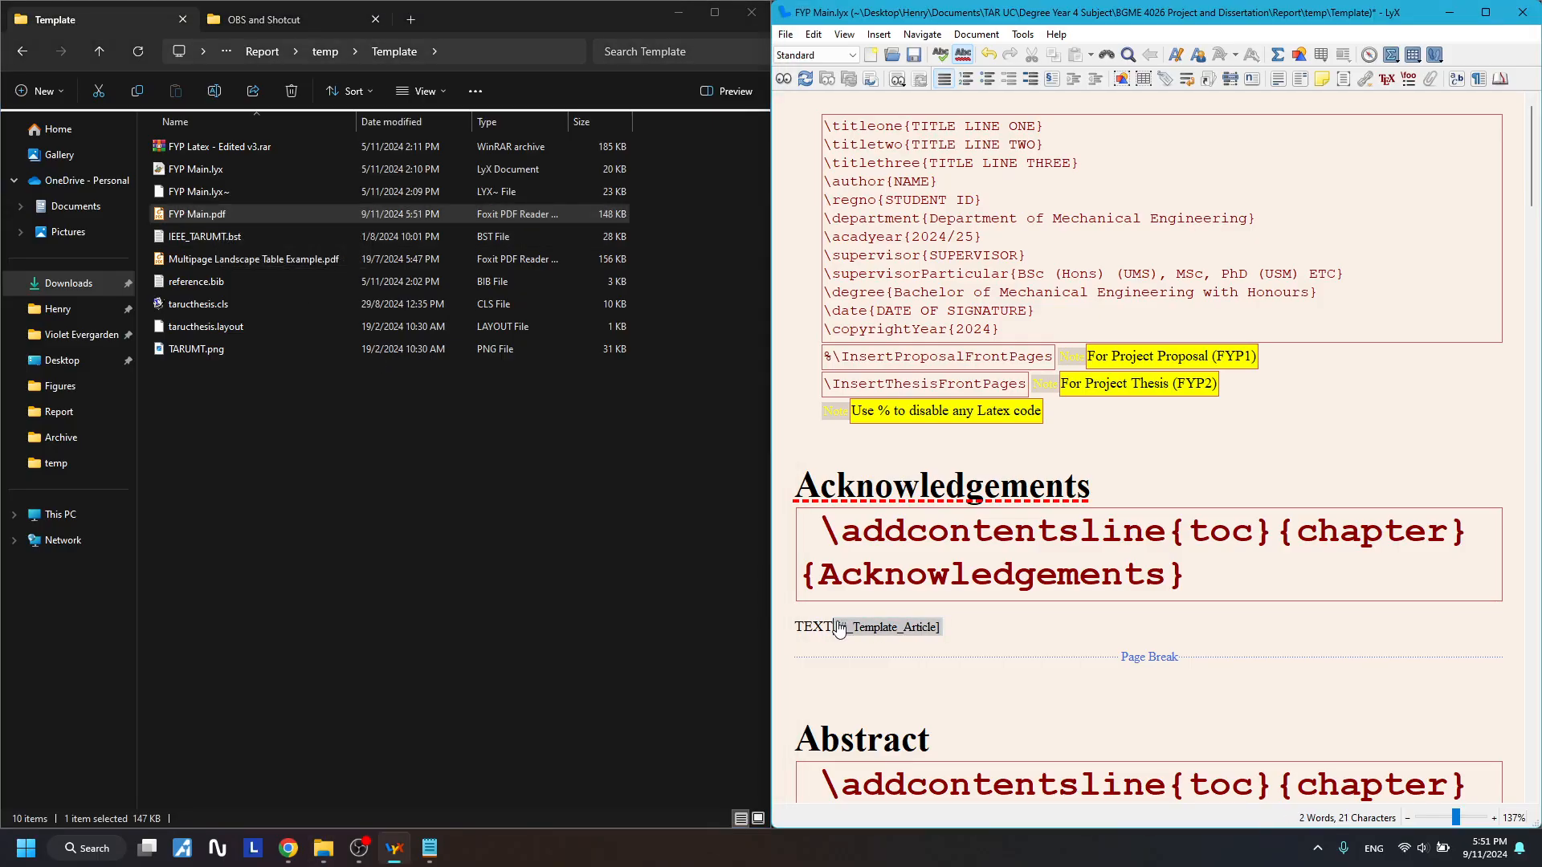
click(952, 631)
drag(951, 631, 852, 634)
Close the FYP Main.lyx document in LyX and discard its unsaved changes
click(997, 629)
click(1520, 15)
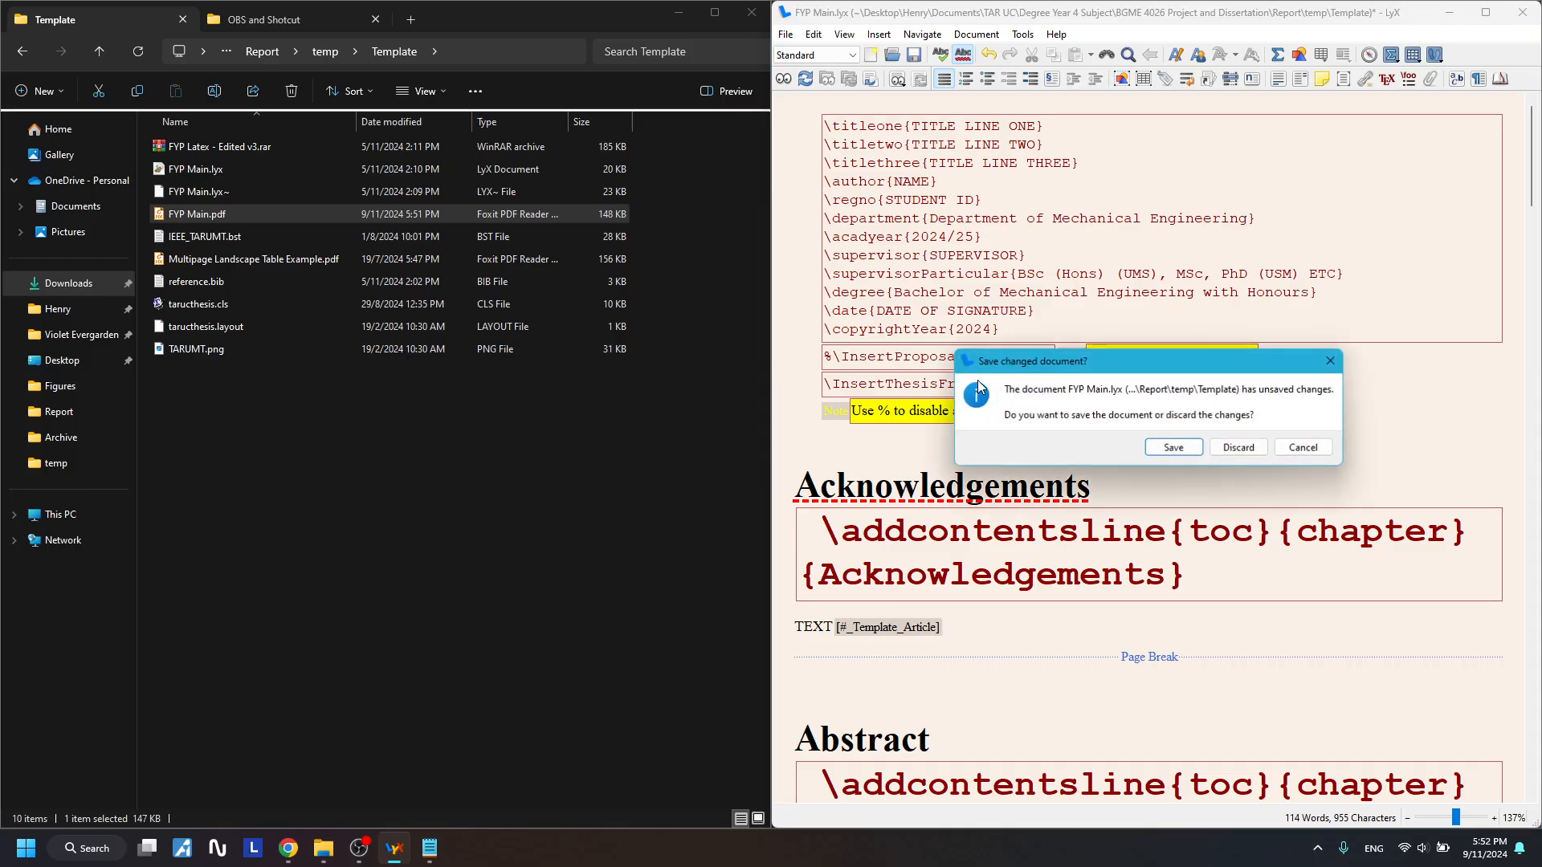
click(1239, 451)
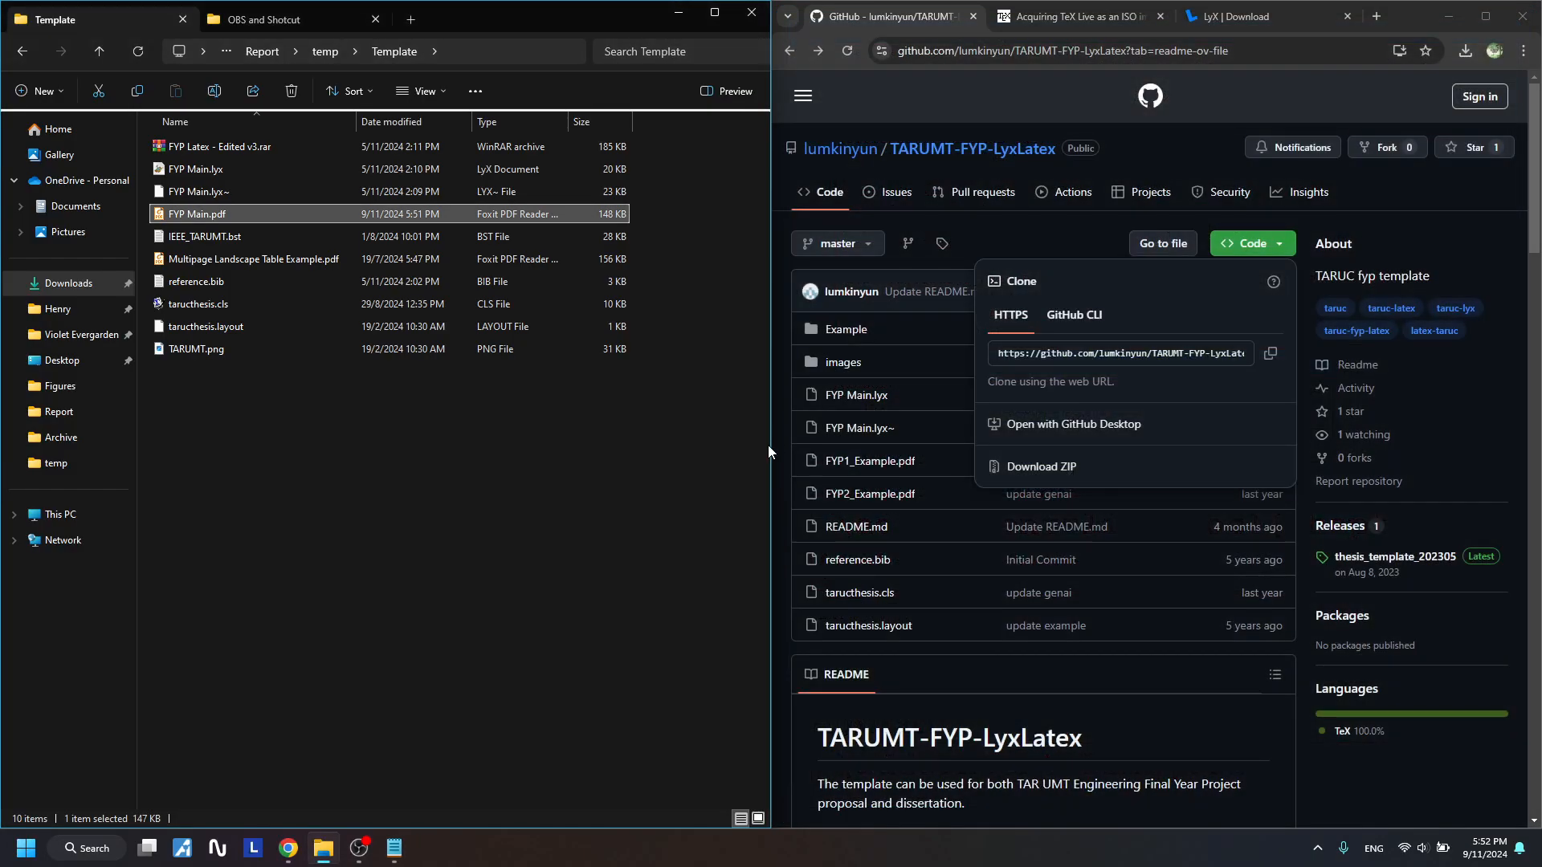
click(321, 191)
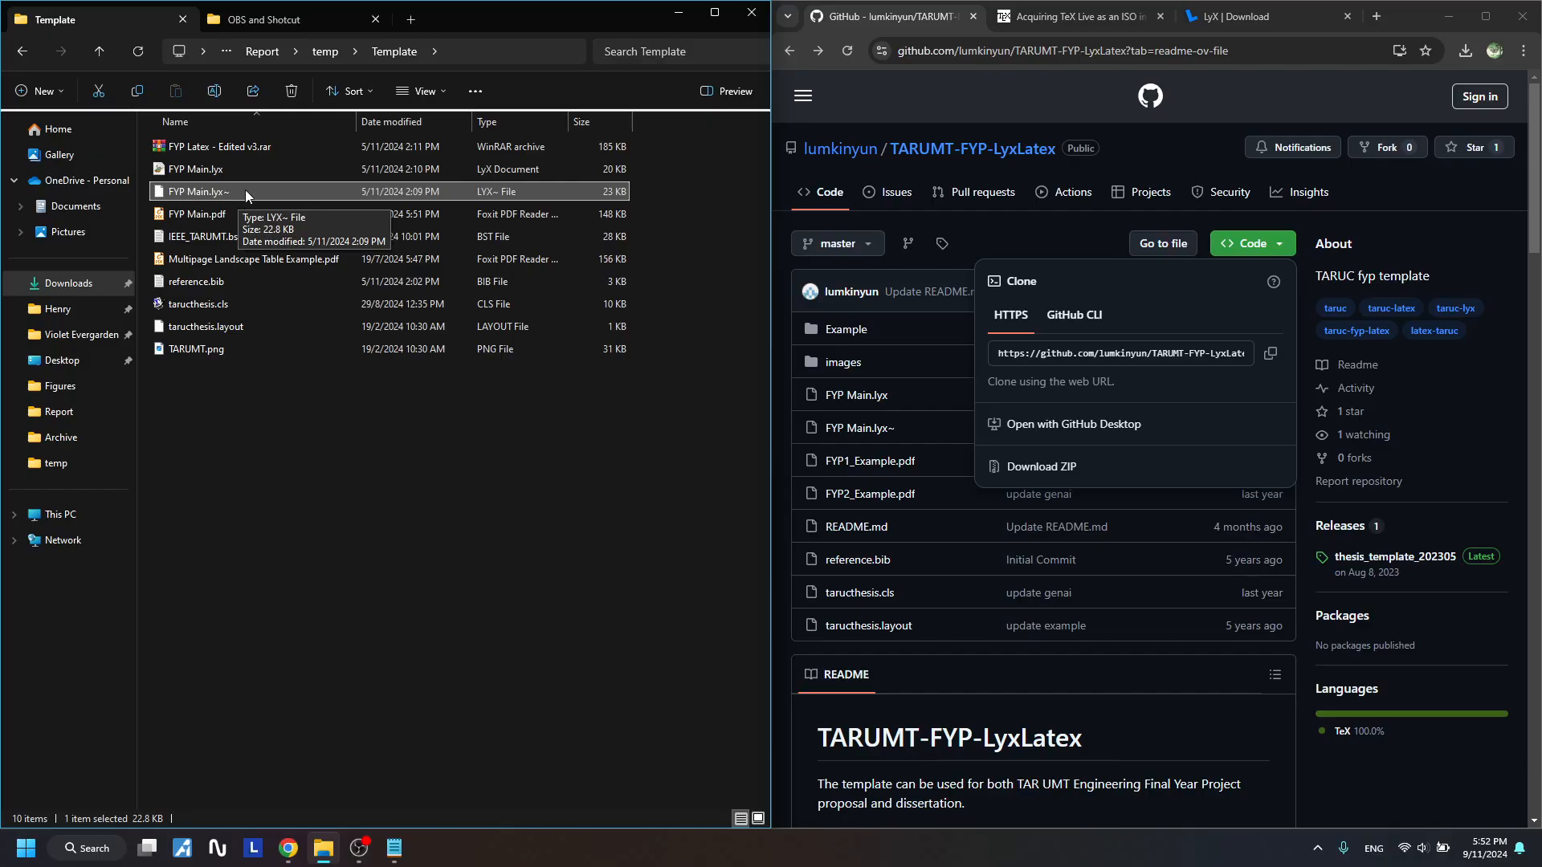
click(232, 170)
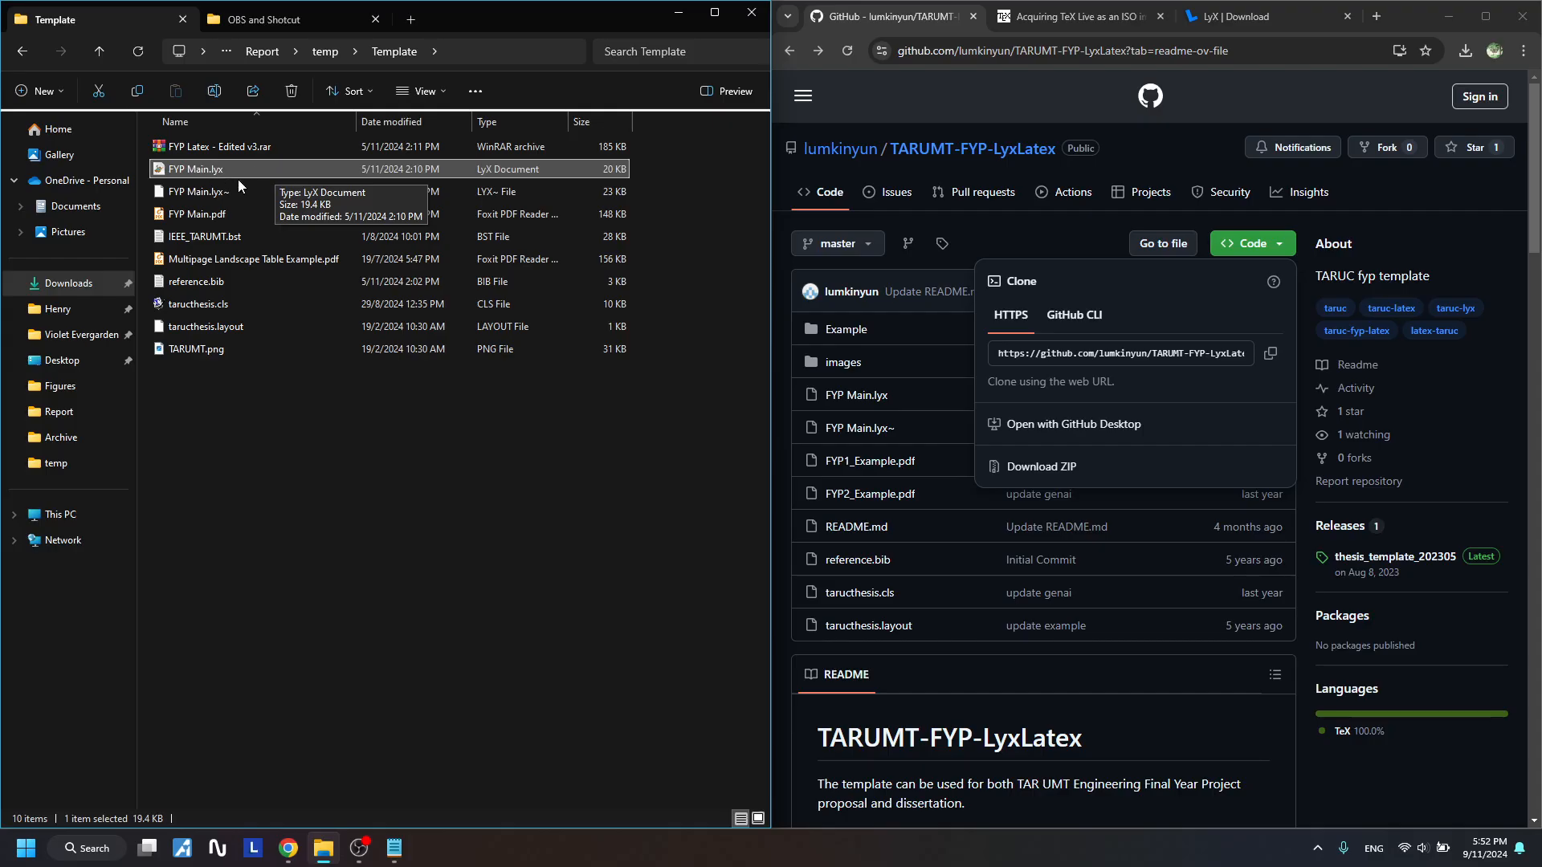
click(224, 212)
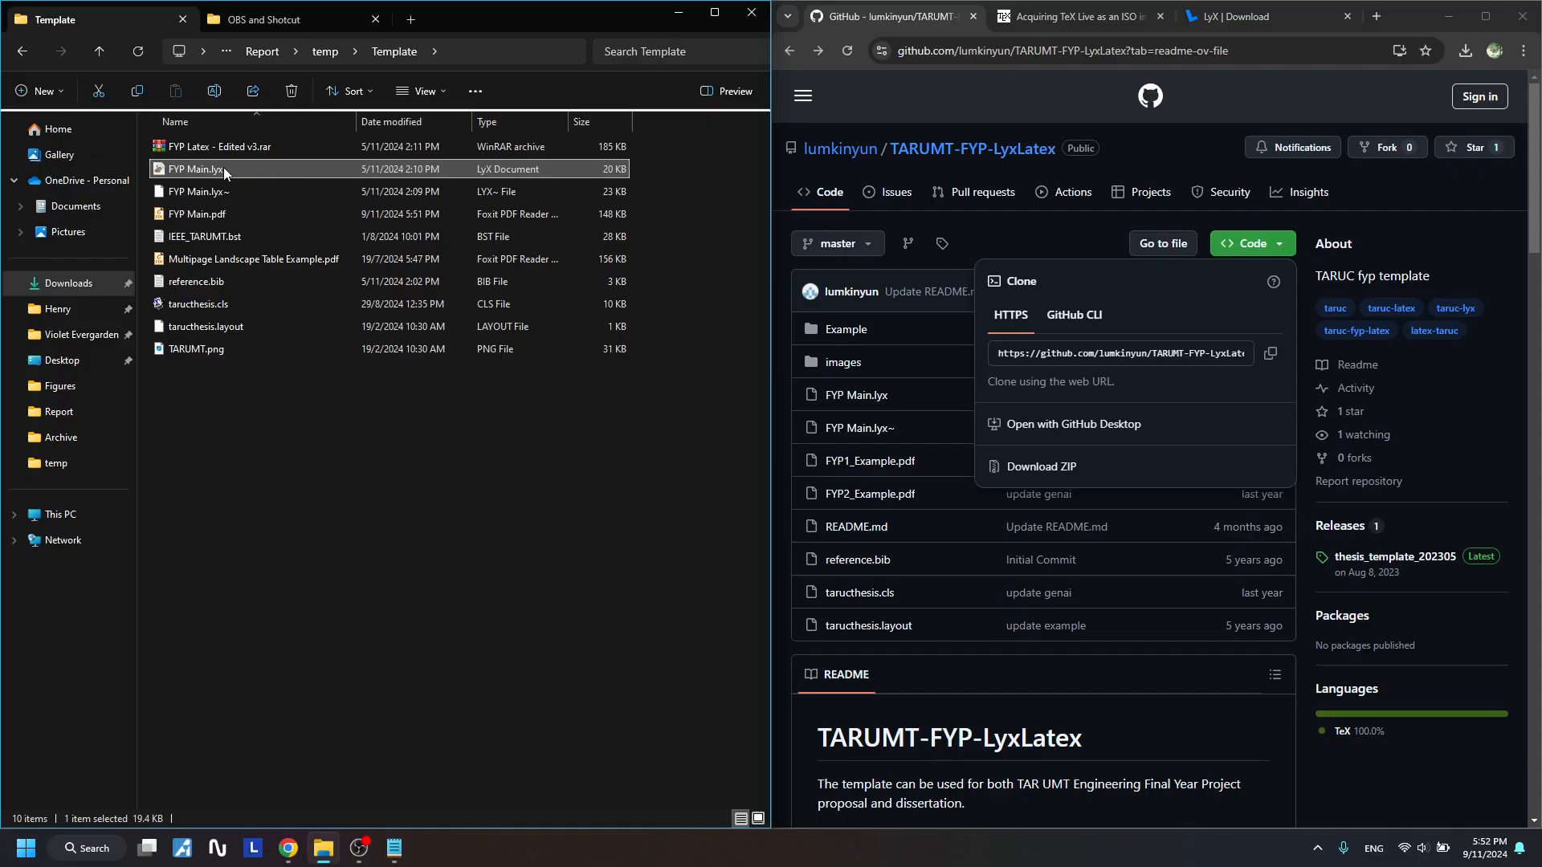
click(258, 194)
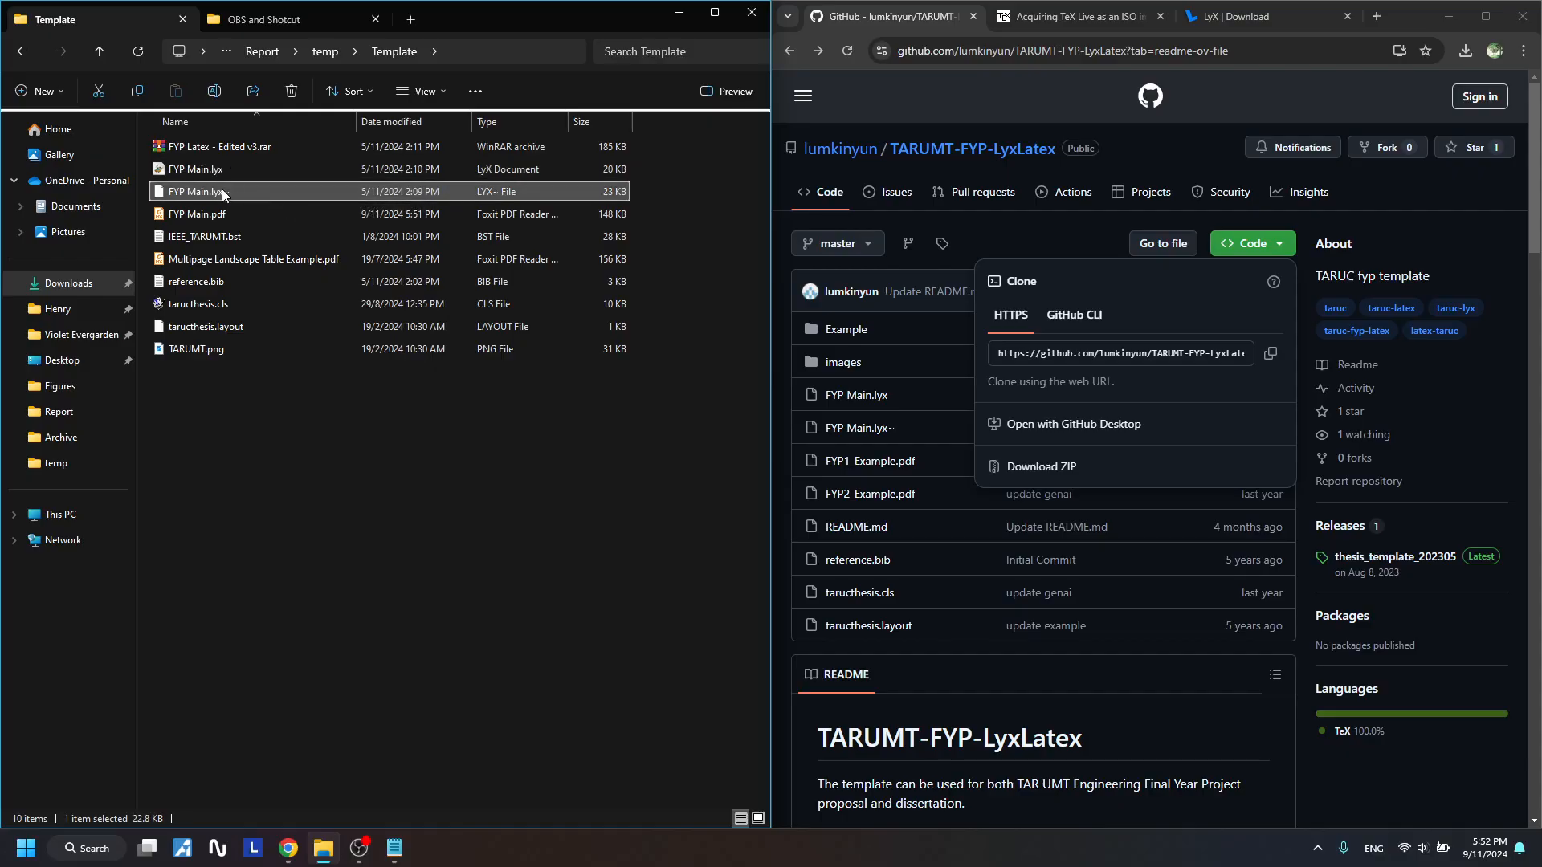
Delete FYP Main.lyx from the Template folder and rename the backup file FYP Main.lyx~ as FYP Main.lyx, accepting the extension change
click(241, 171)
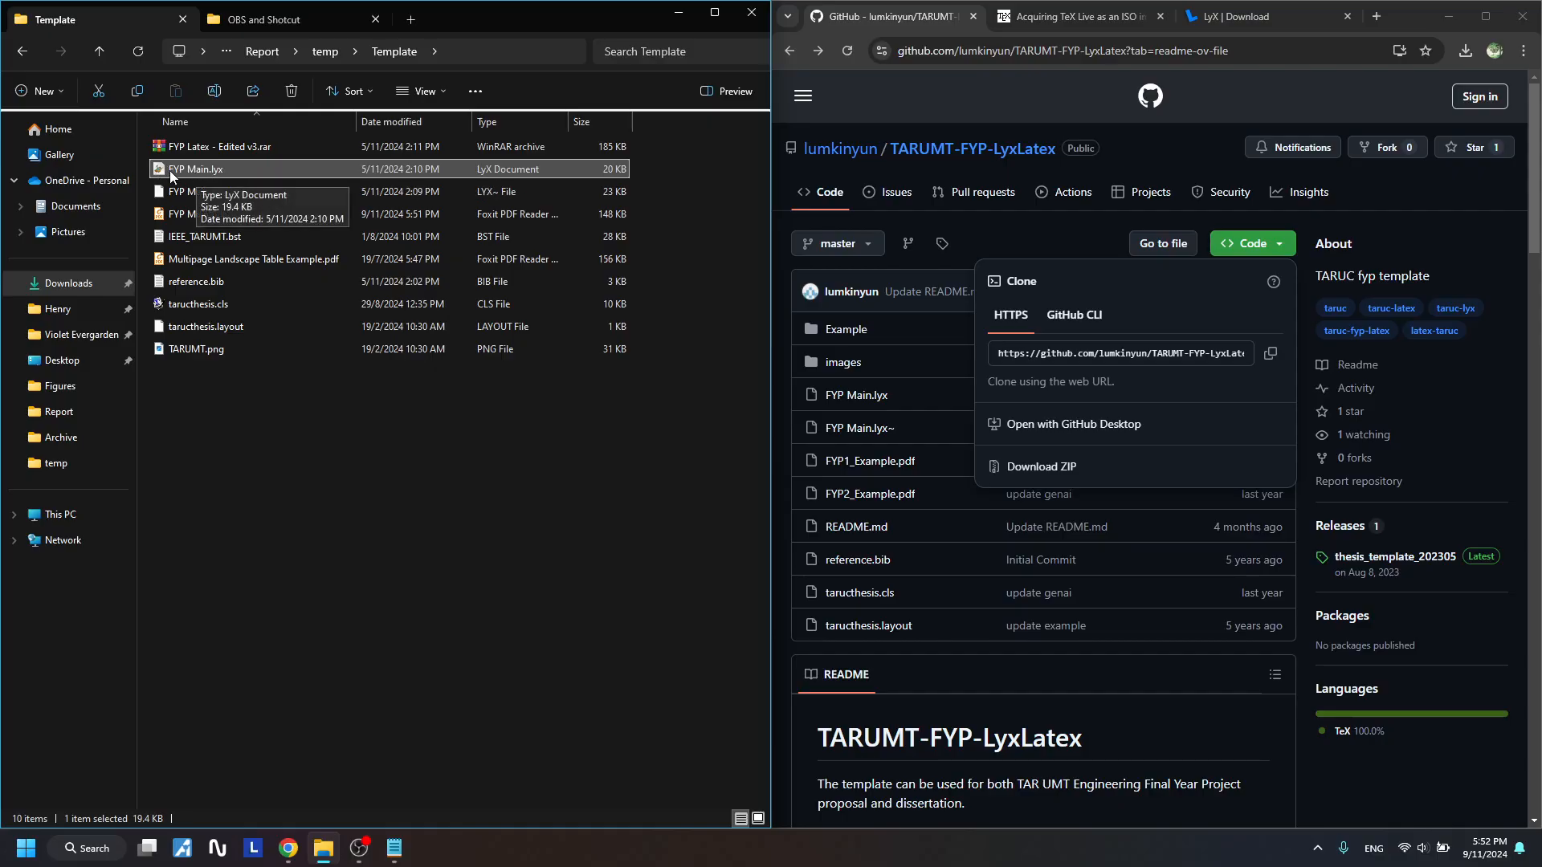
key(Delete)
click(237, 169)
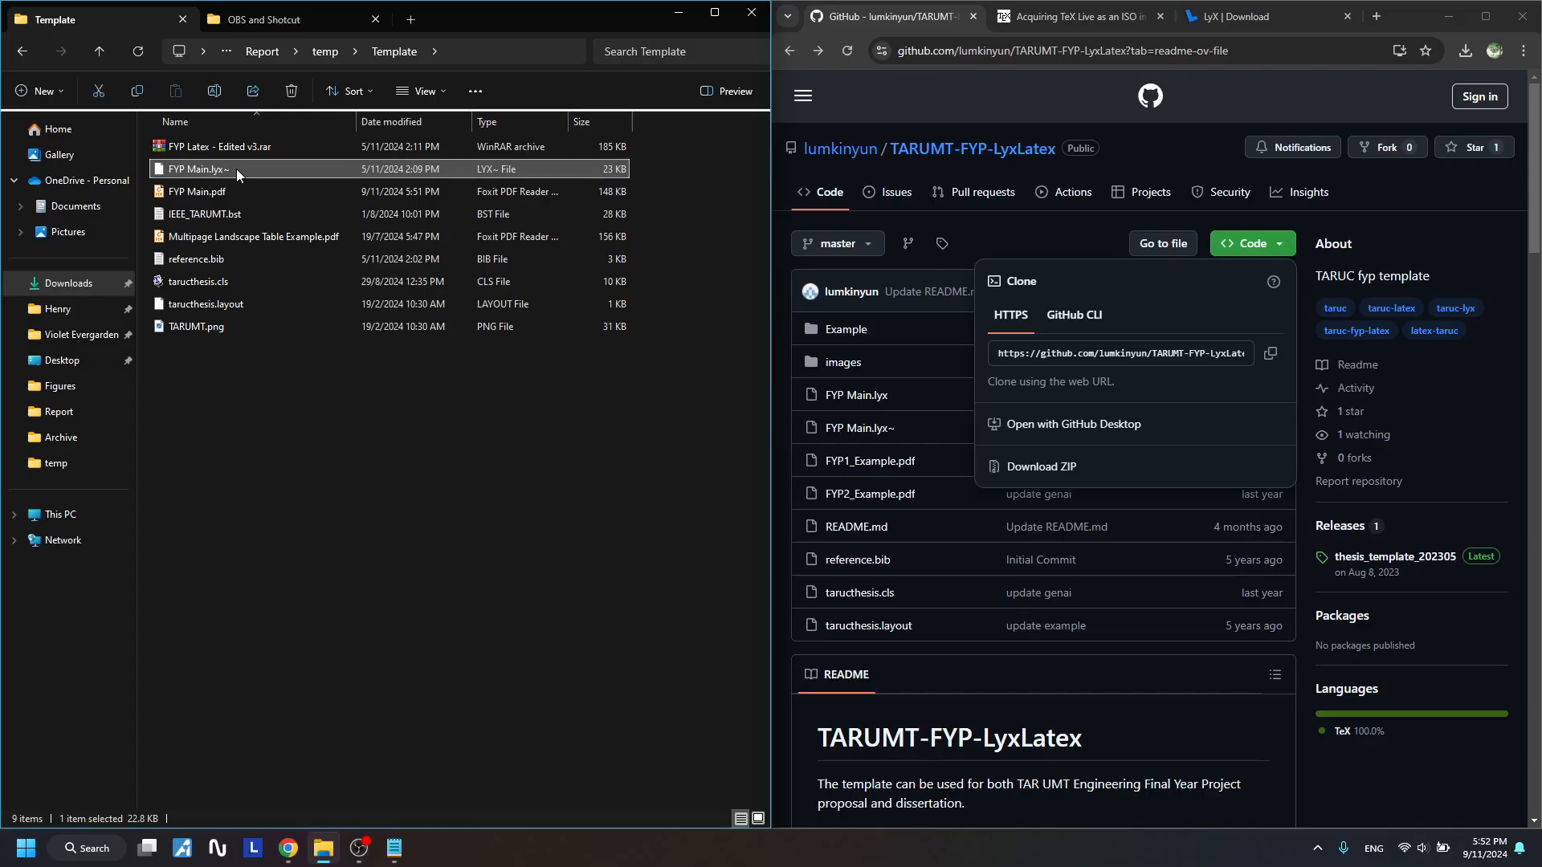
right_click(228, 168)
click(201, 171)
click(233, 170)
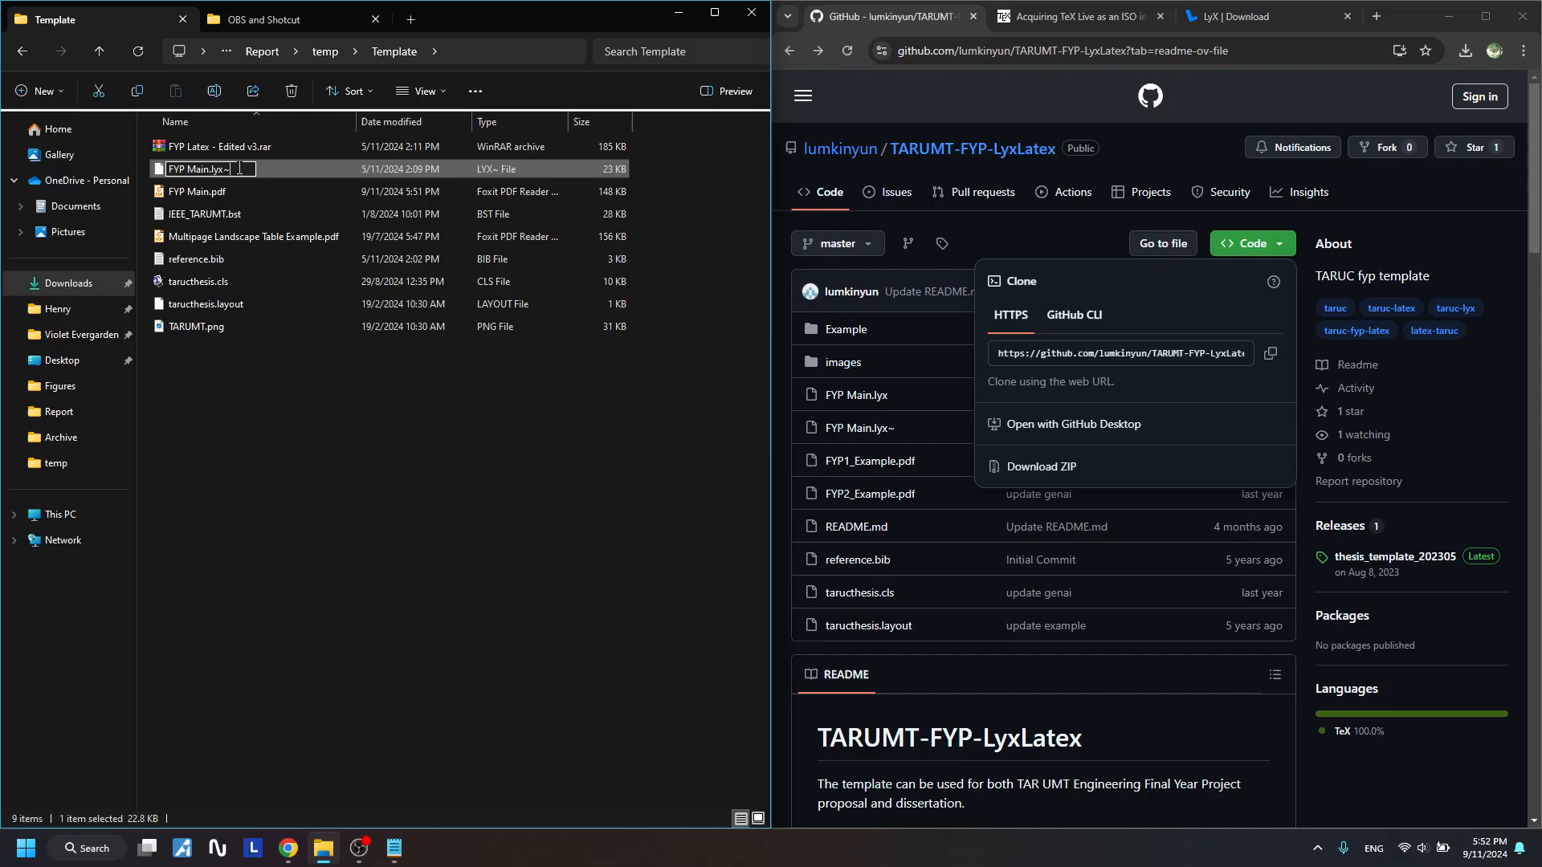
key(BackSpace)
key(Return)
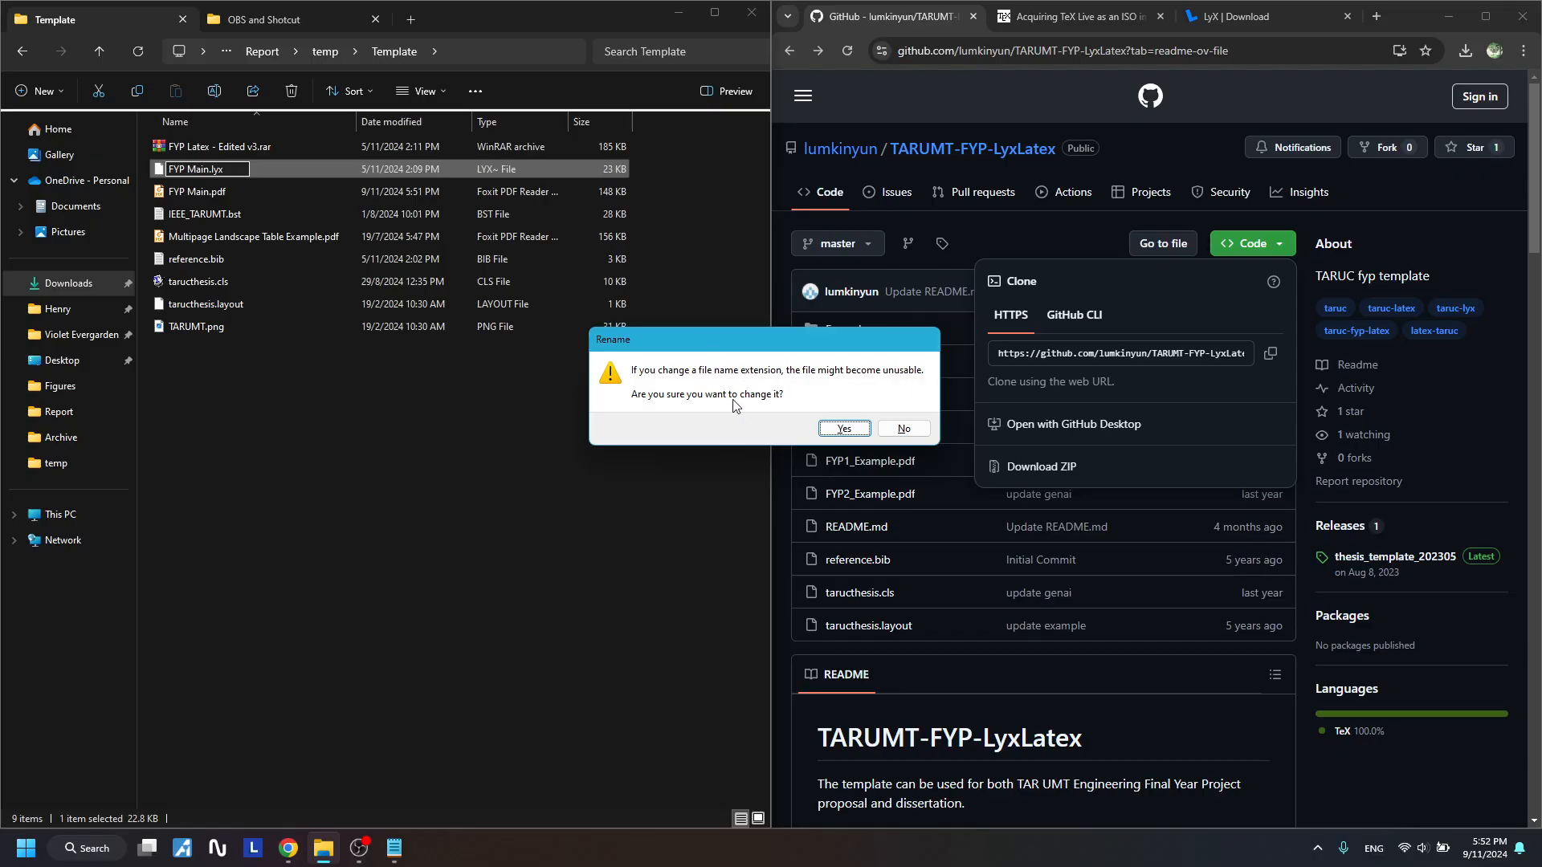
click(843, 429)
Open the restored FYP Main.lyx in LyX to check its title block and Acknowledgements section, and close it again
double_click(226, 171)
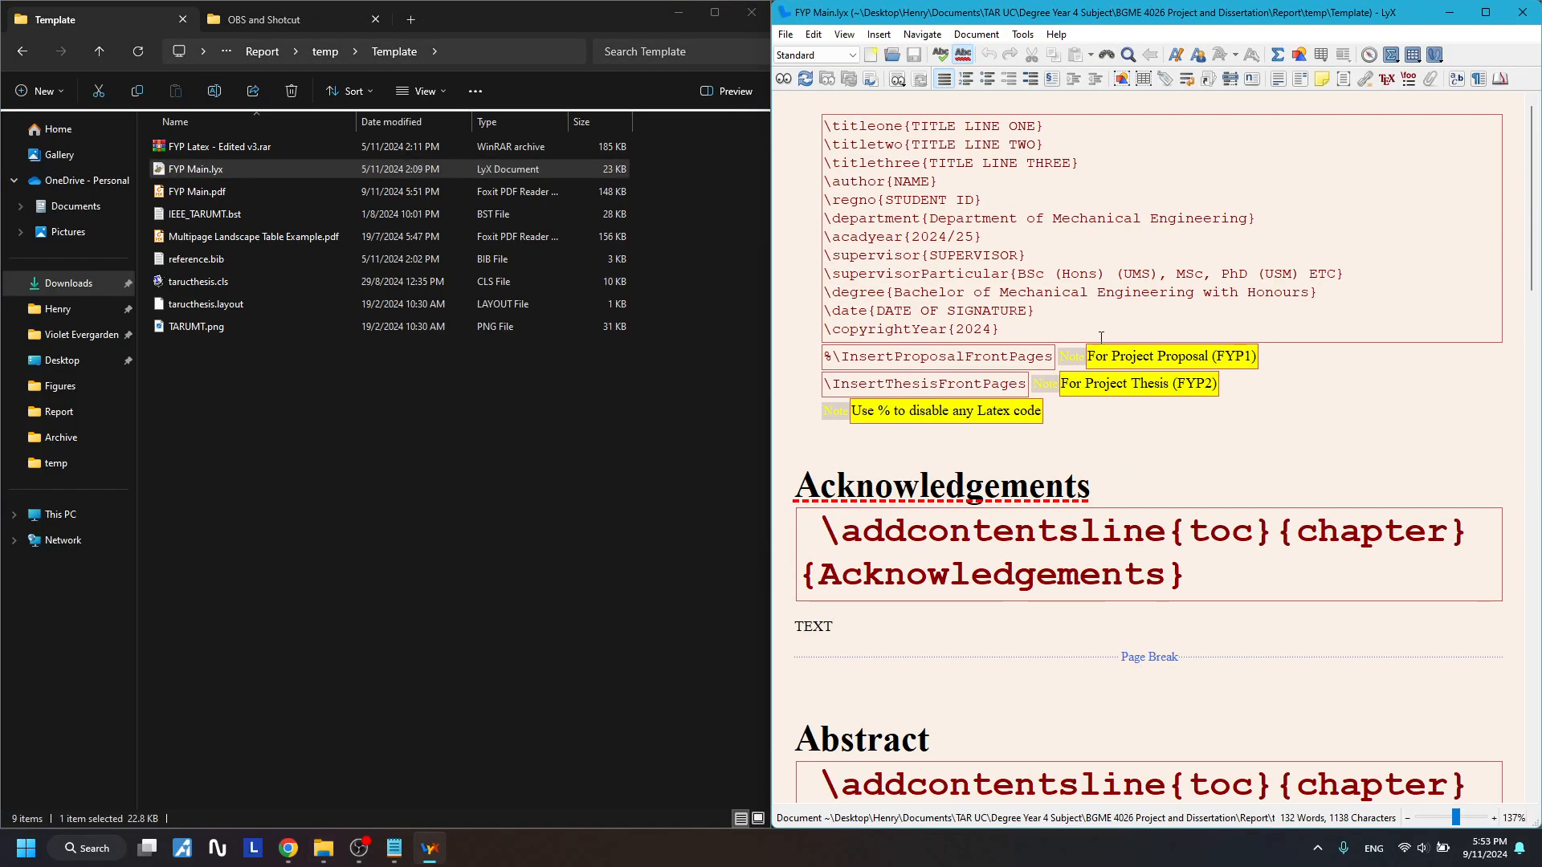
drag(920, 309, 953, 685)
click(905, 624)
click(236, 173)
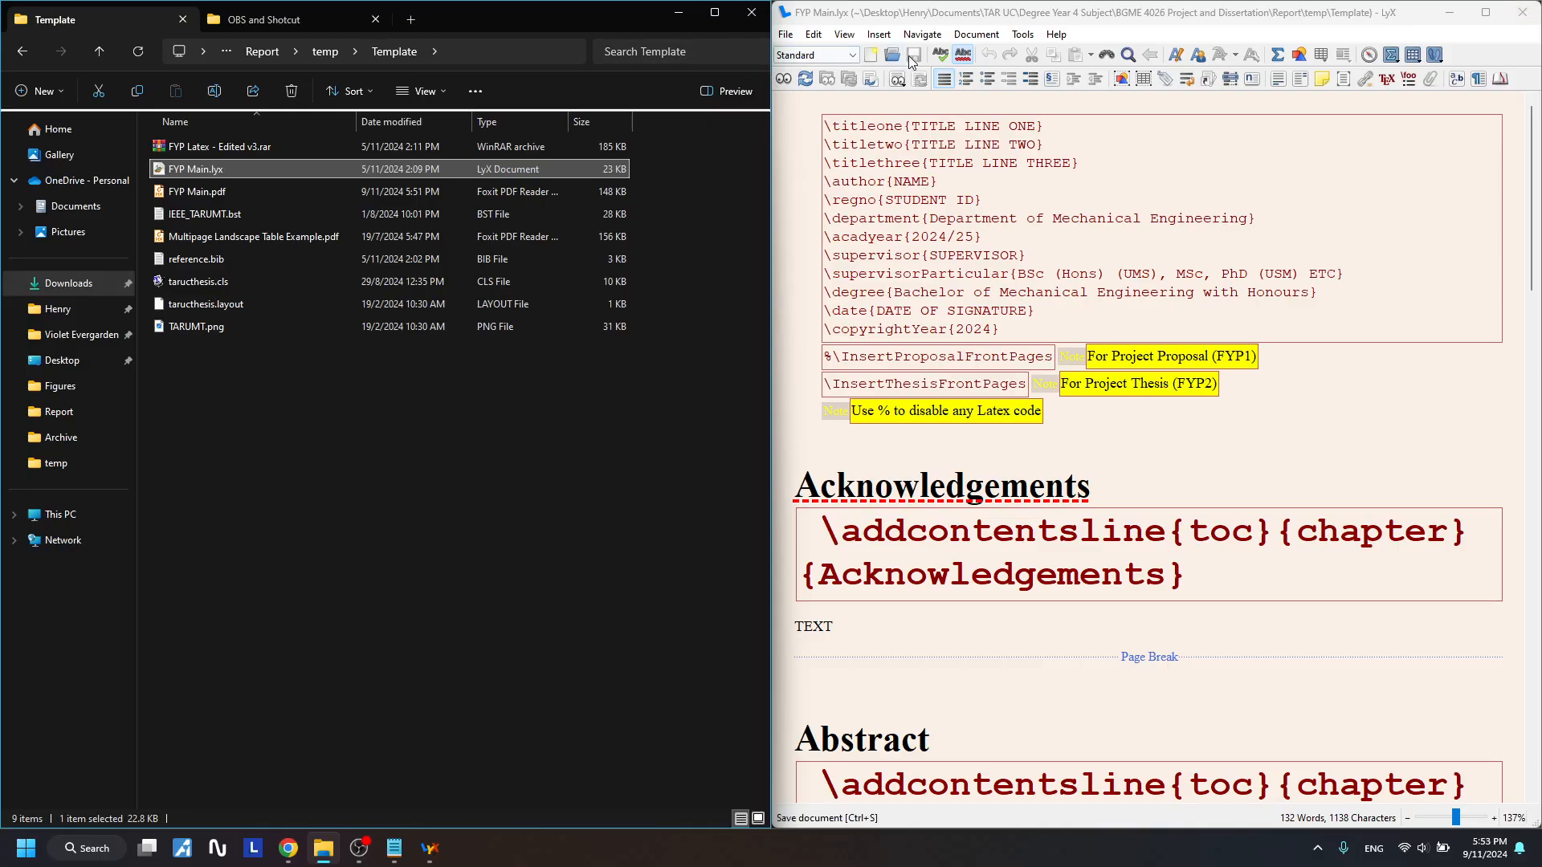
click(1521, 12)
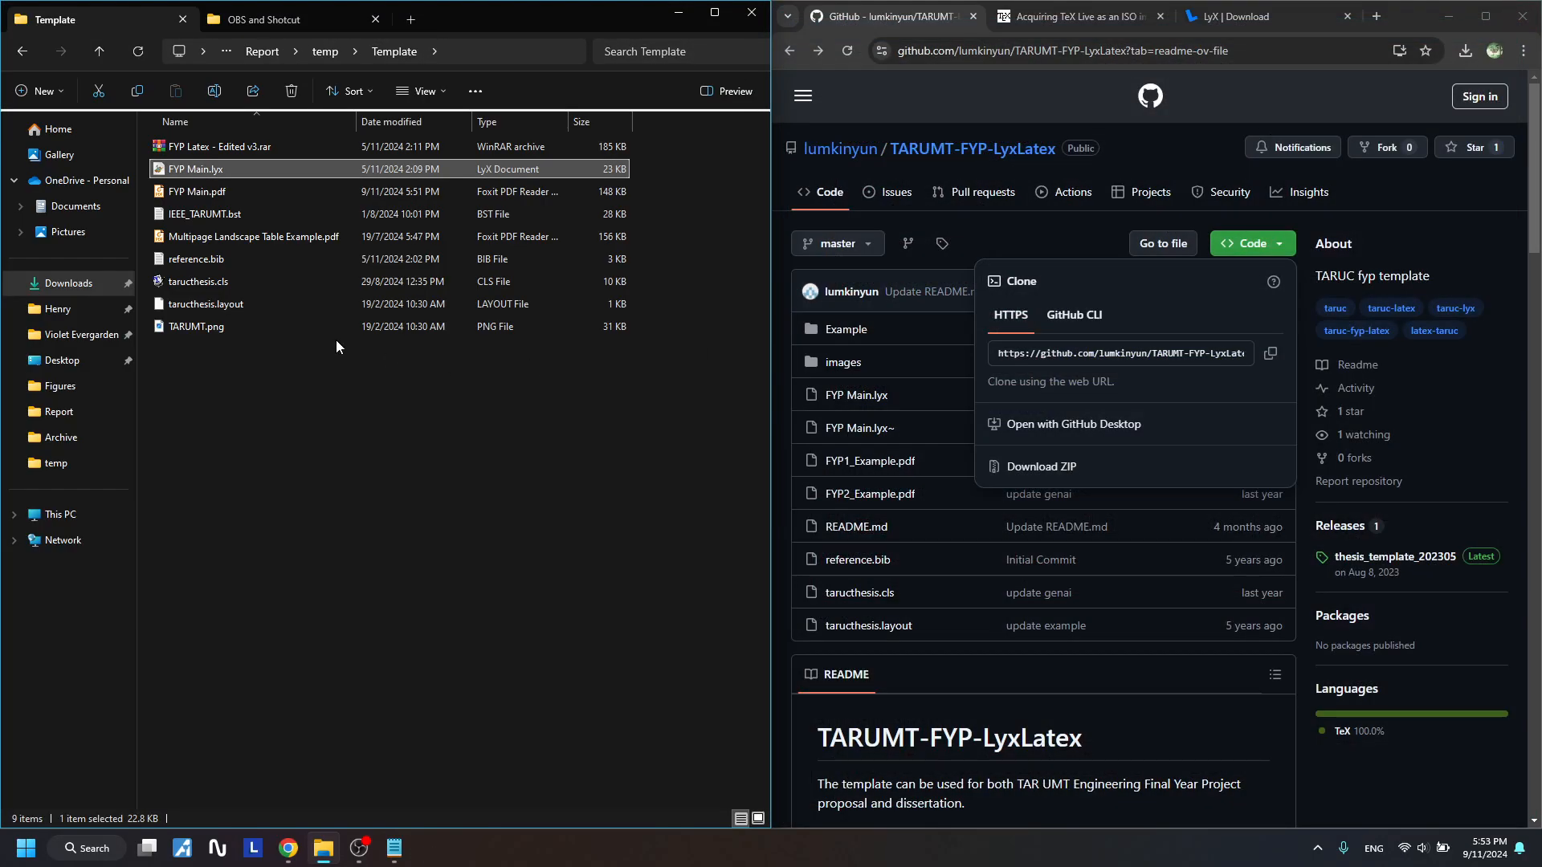
click(375, 399)
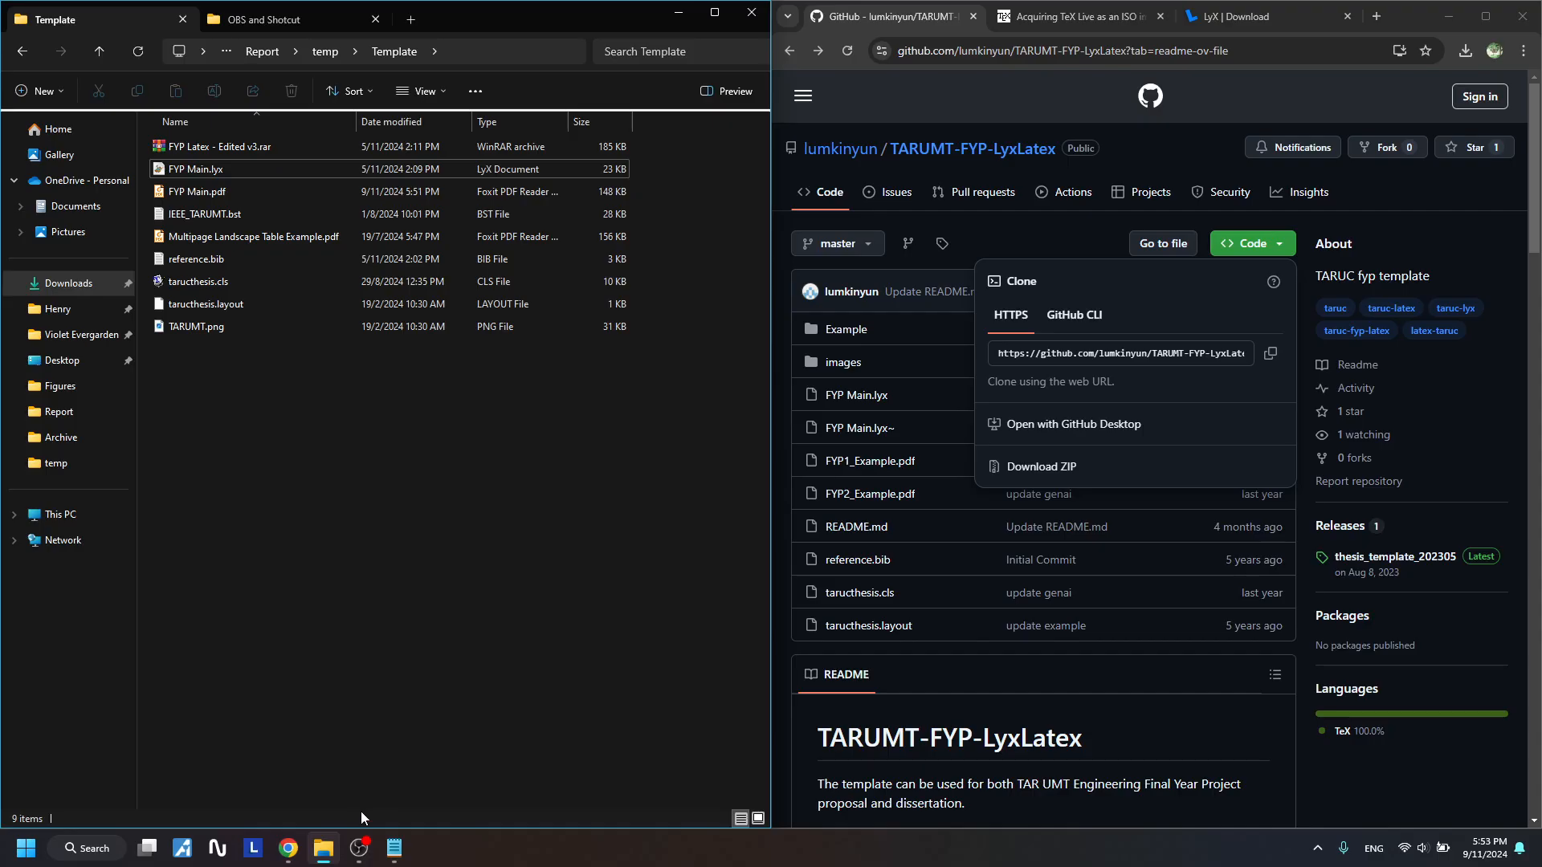